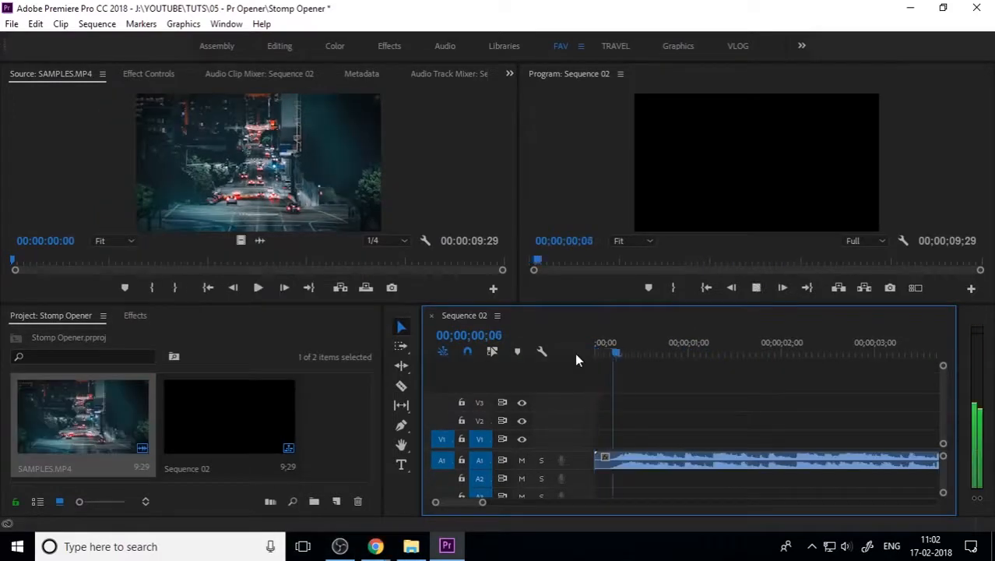
# Step: Preview the music in Sequence 02 from the start to find the beat
pyautogui.press('space')
pyautogui.moveTo(657, 354); pyautogui.dragTo(513, 368)
pyautogui.click(620, 352)
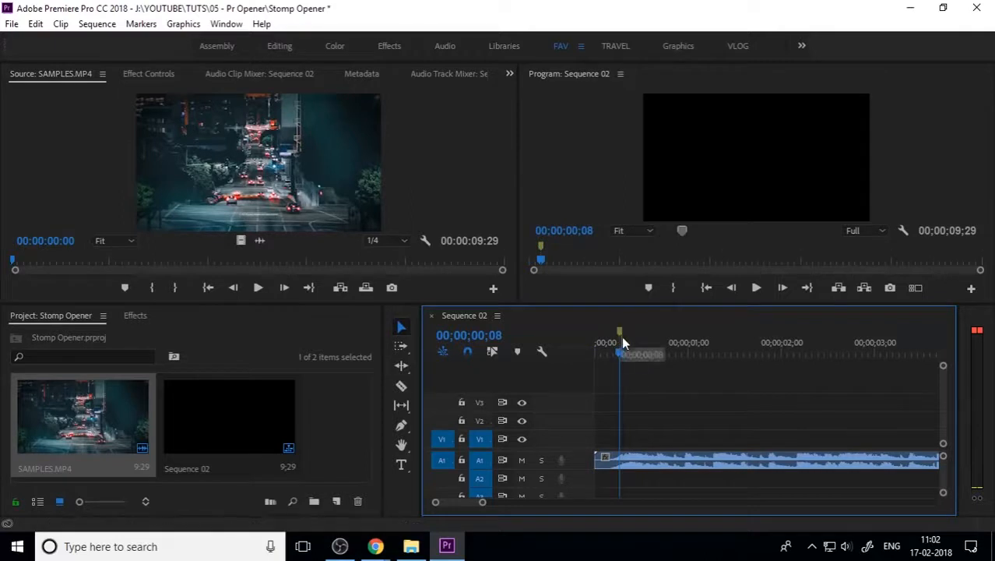
pyautogui.moveTo(621, 350); pyautogui.dragTo(533, 378)
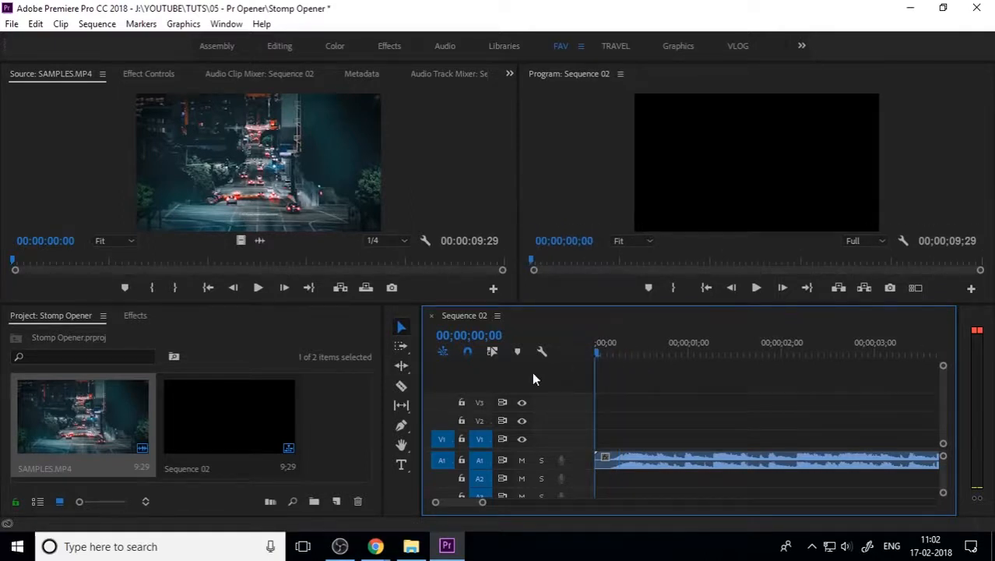
pyautogui.press('space')
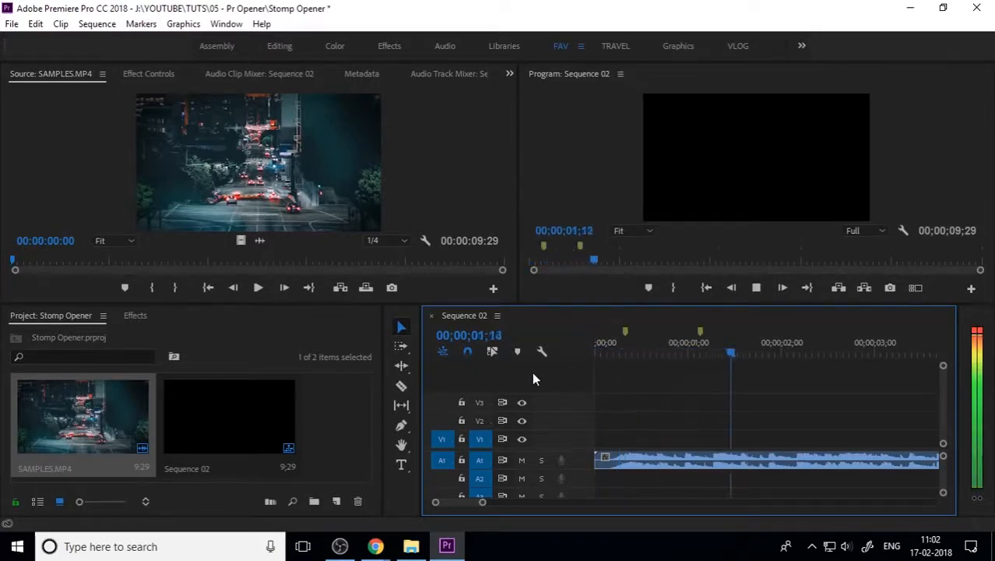
pyautogui.press('space')
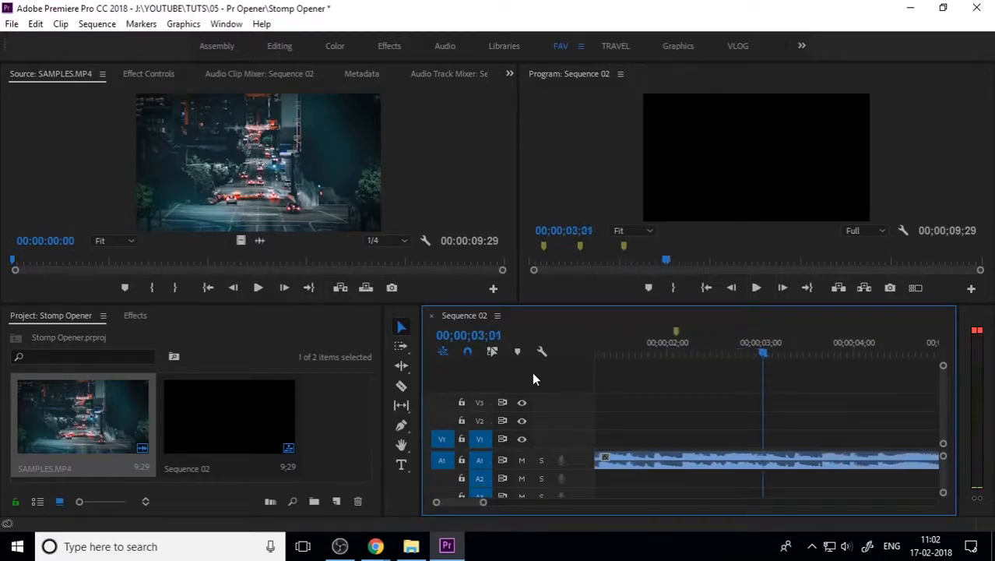
pyautogui.moveTo(675, 349); pyautogui.dragTo(659, 350)
pyautogui.press('-')
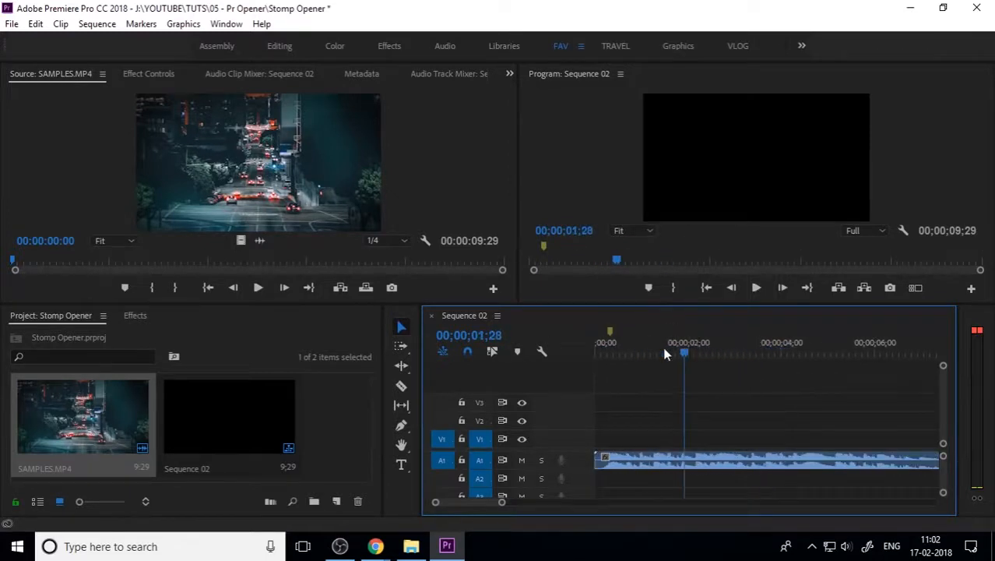
pyautogui.press('Home')
# Step: Add markers on each beat during playback, undoing one misplaced marker
pyautogui.press('space')
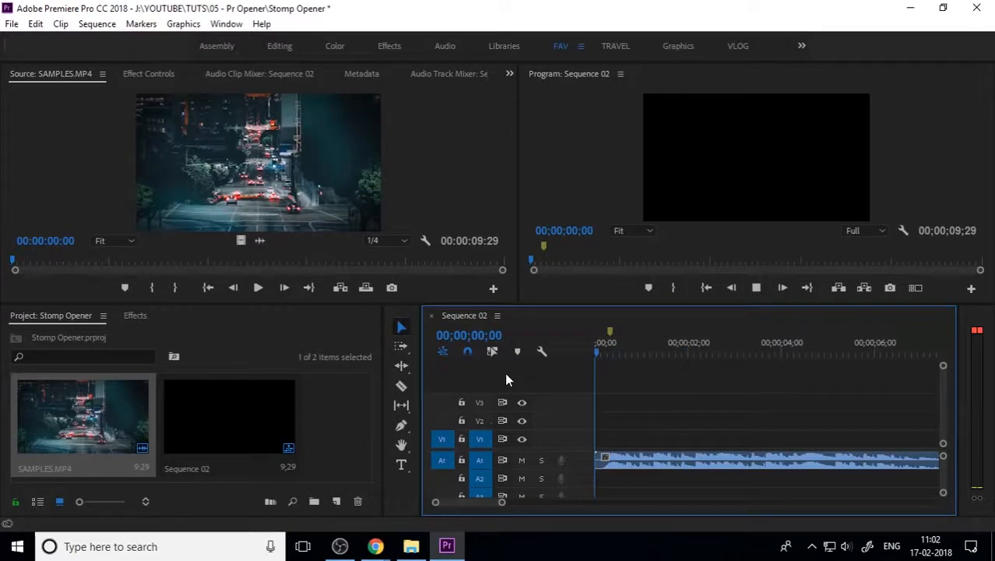
pyautogui.press('m')
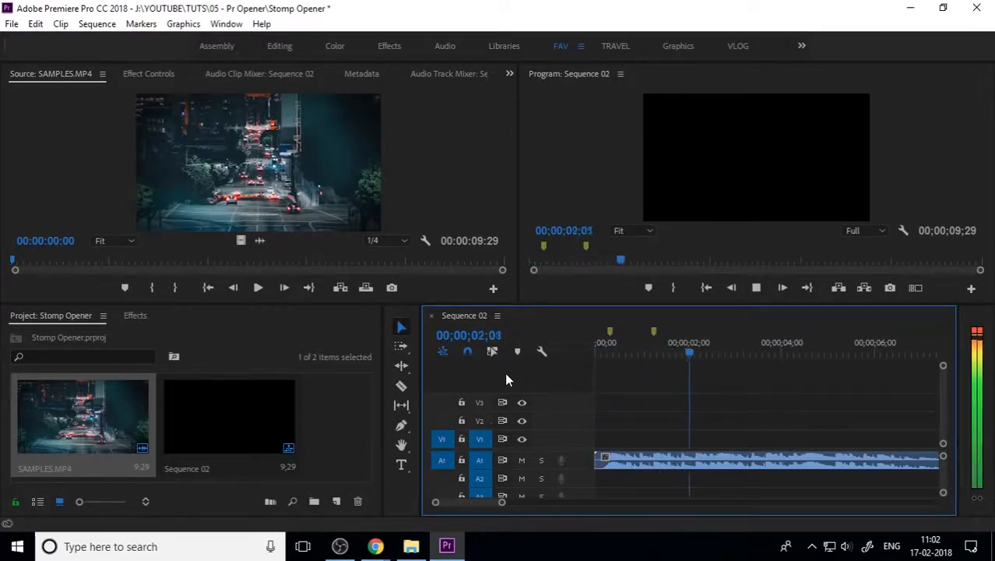
pyautogui.press('m')
pyautogui.press('m')
pyautogui.press('space')
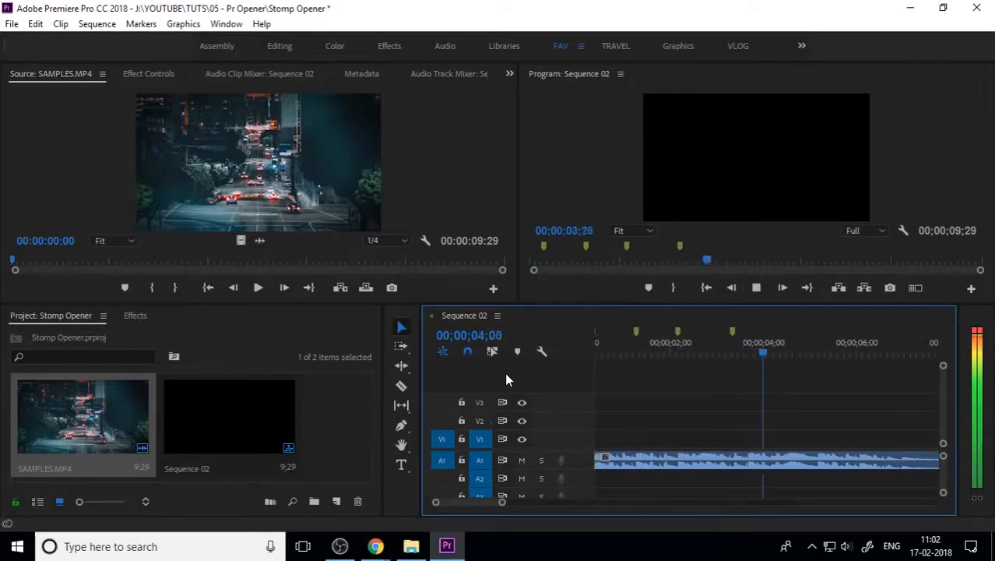
pyautogui.hotkey('ctrl', 'z')
pyautogui.click(691, 340)
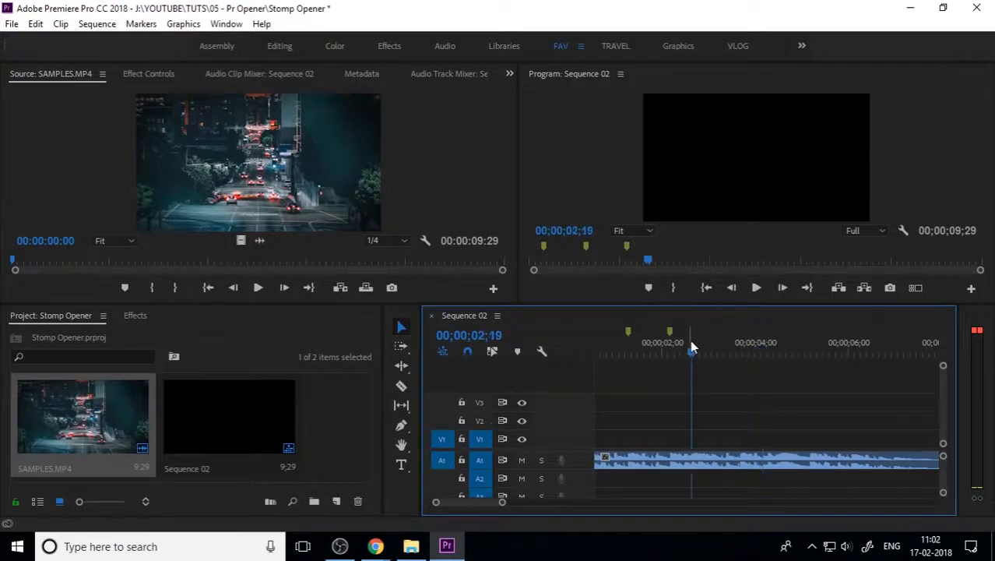
pyautogui.press('space')
pyautogui.press('m')
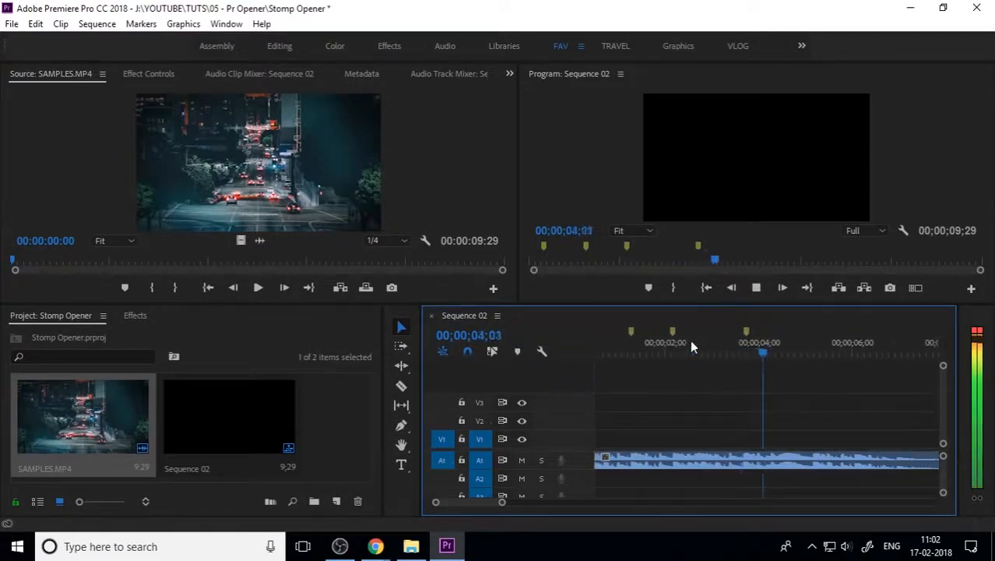
pyautogui.press('m')
pyautogui.press('space')
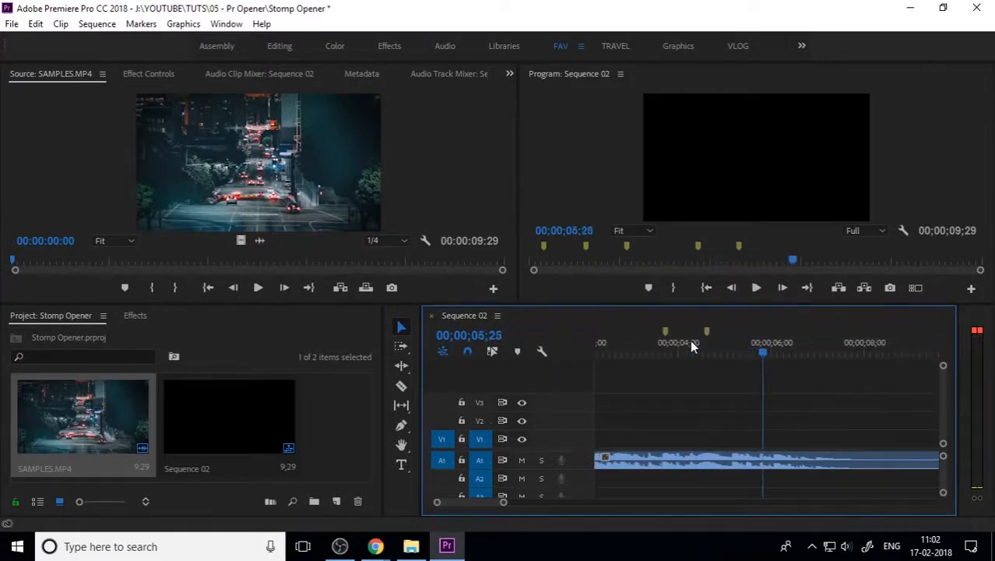
pyautogui.moveTo(733, 341); pyautogui.dragTo(457, 369)
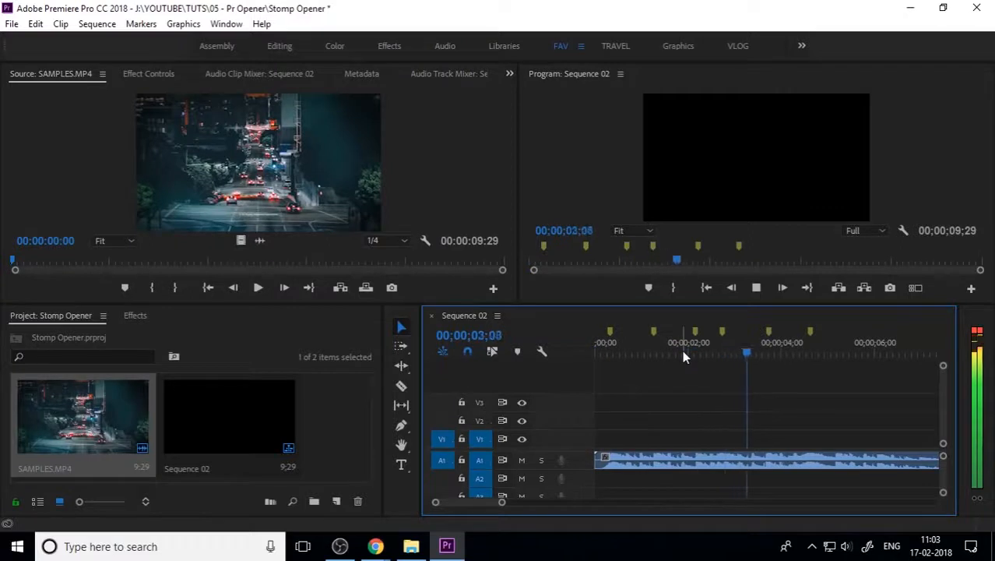
pyautogui.press('space')
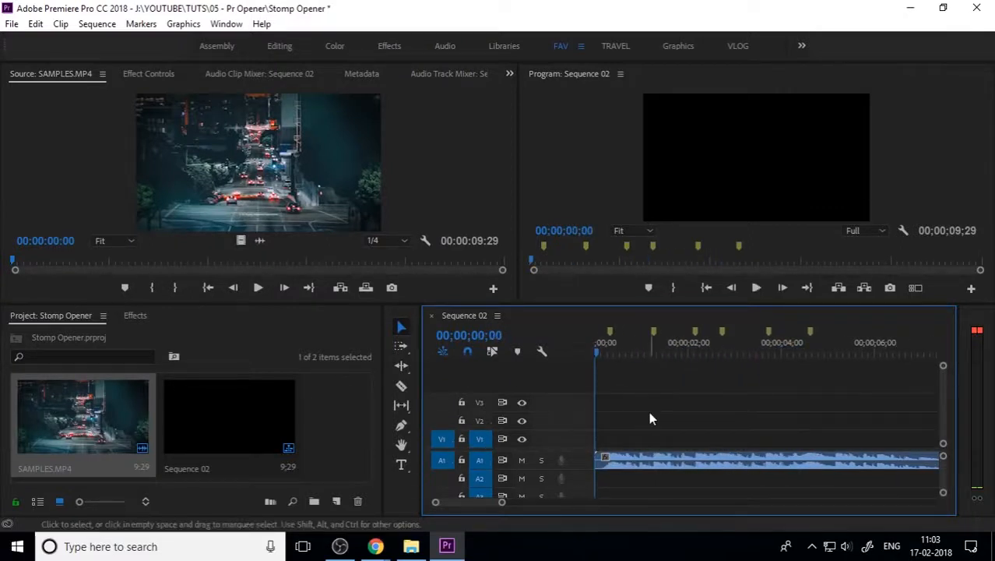
# Step: Create a PHOTOS bin and import the ten photos into it from Explorer
pyautogui.click(337, 425)
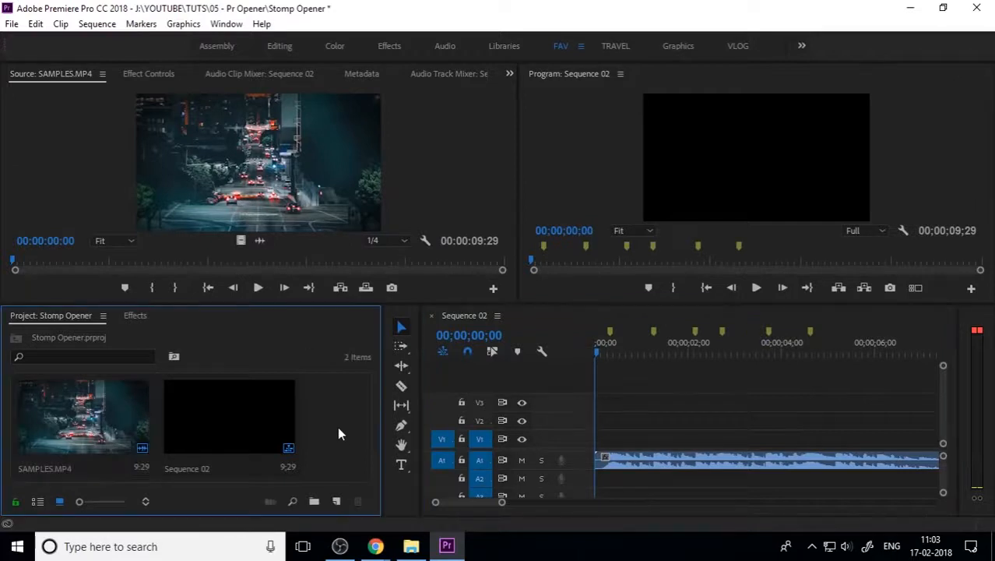
pyautogui.click(315, 501)
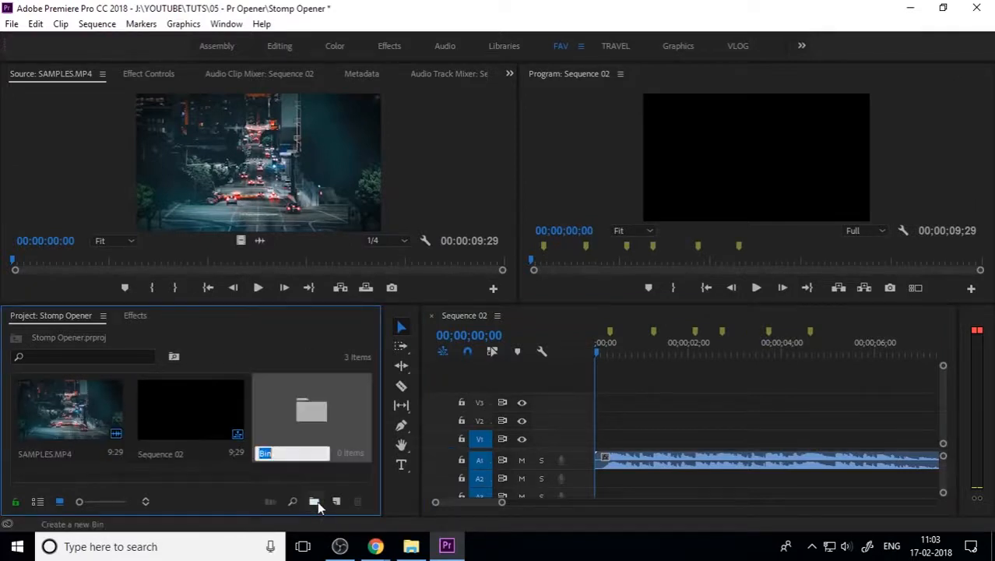
pyautogui.write('PHOTOS')
pyautogui.press('Return')
pyautogui.doubleClick(327, 423)
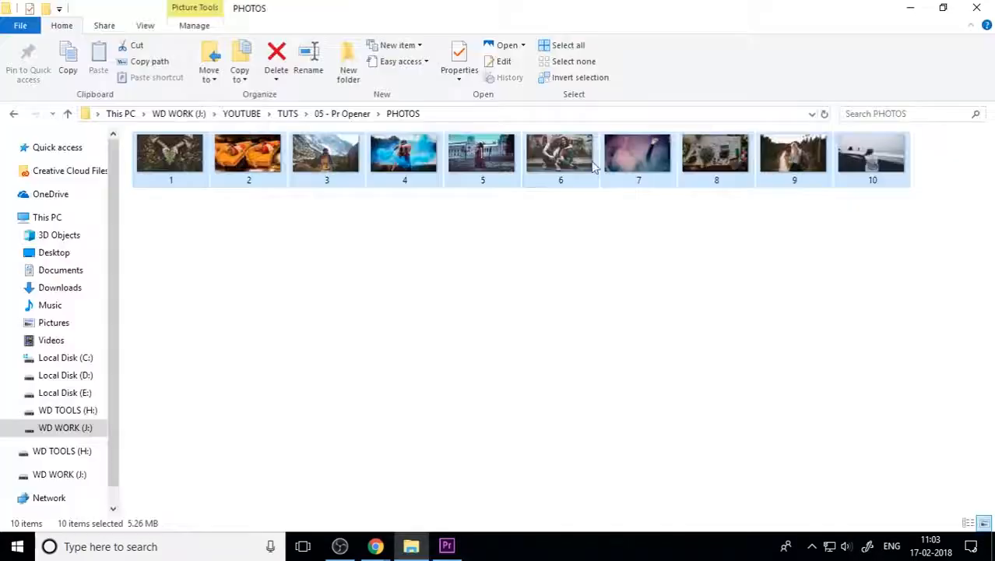
pyautogui.moveTo(592, 166); pyautogui.dragTo(181, 327)
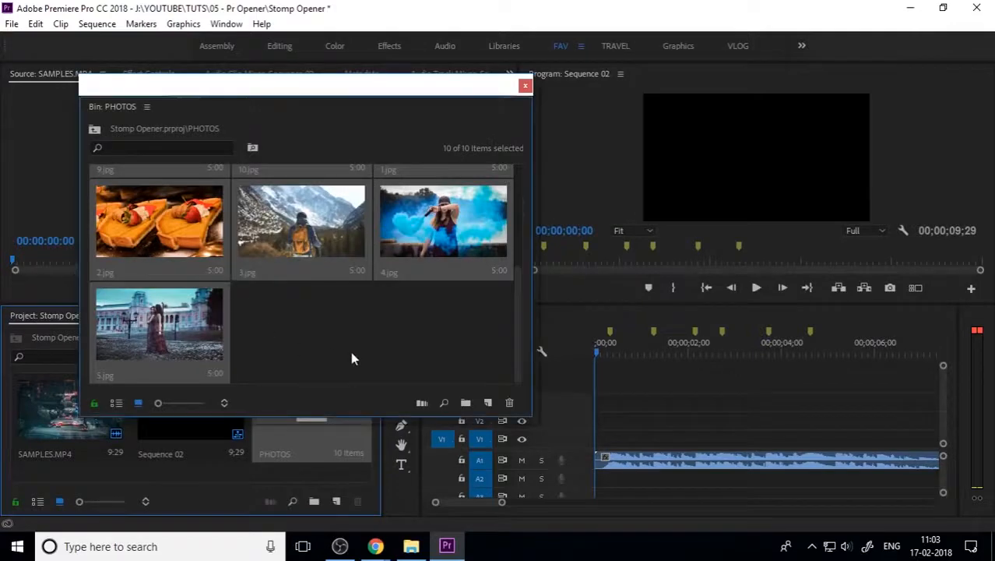
# Step: Place 7.jpg at the start of V1 and trim it to end at the first beat marker
pyautogui.click(350, 358)
pyautogui.scroll(3, 332, 345)
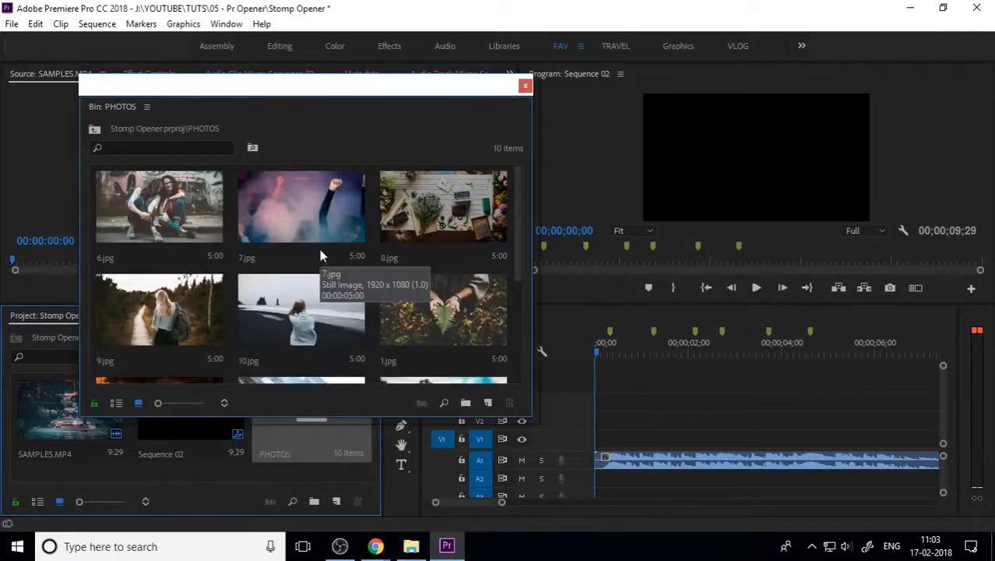
pyautogui.moveTo(312, 222); pyautogui.dragTo(598, 437)
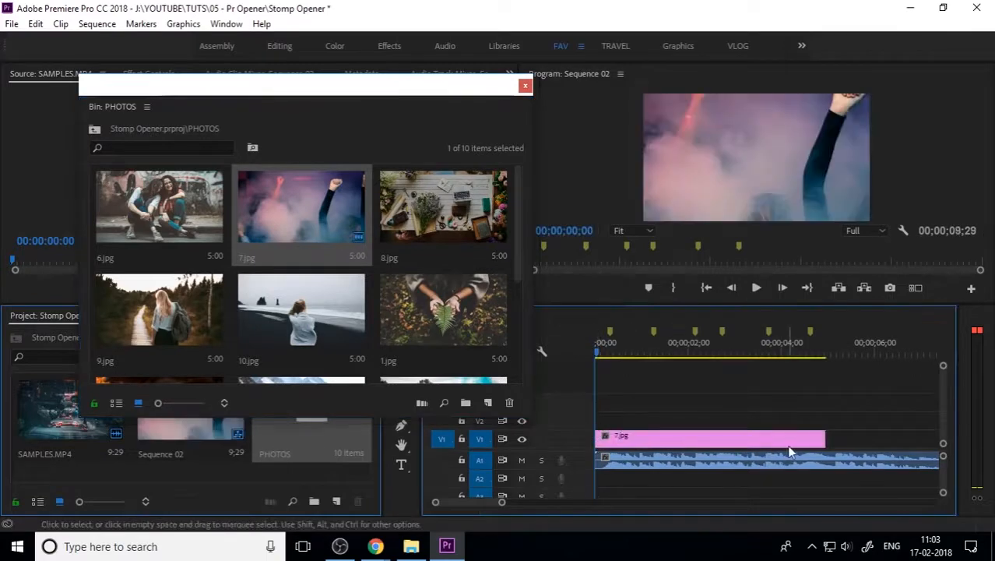
pyautogui.moveTo(824, 438); pyautogui.dragTo(651, 440)
pyautogui.click(525, 85)
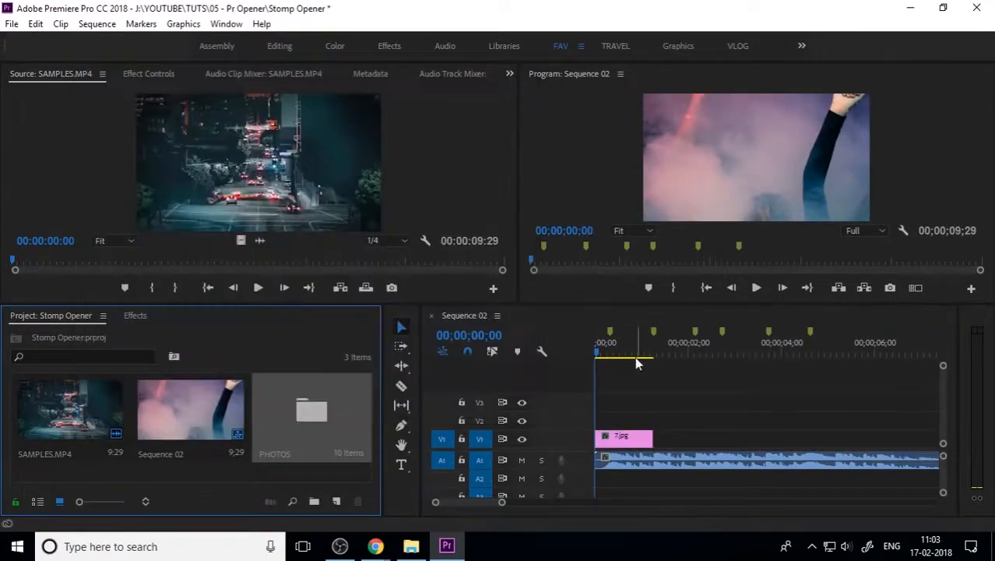
# Step: Play back the 7.jpg clip from the start and zoom in on the timeline
pyautogui.click(562, 366)
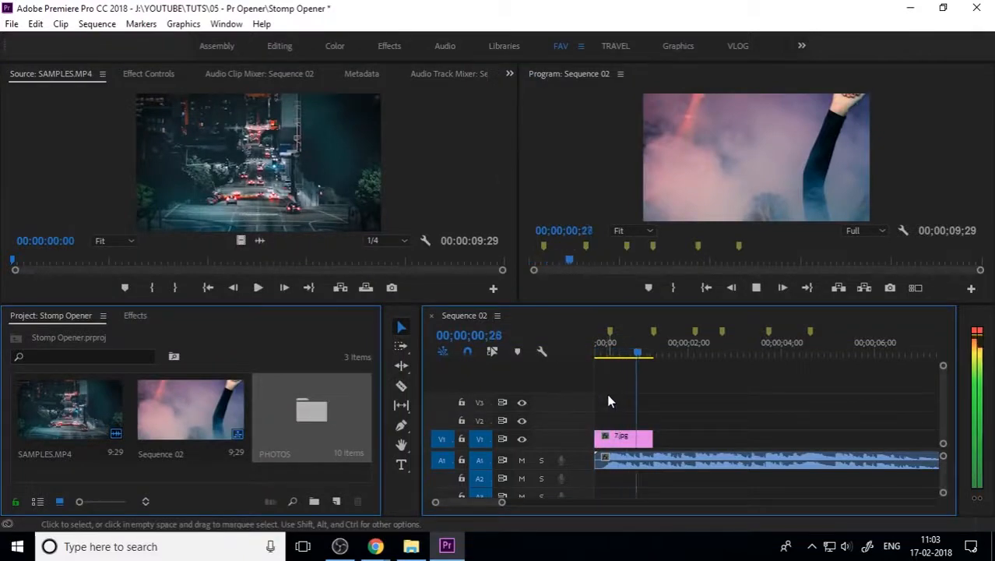
pyautogui.press('space')
pyautogui.press('Home')
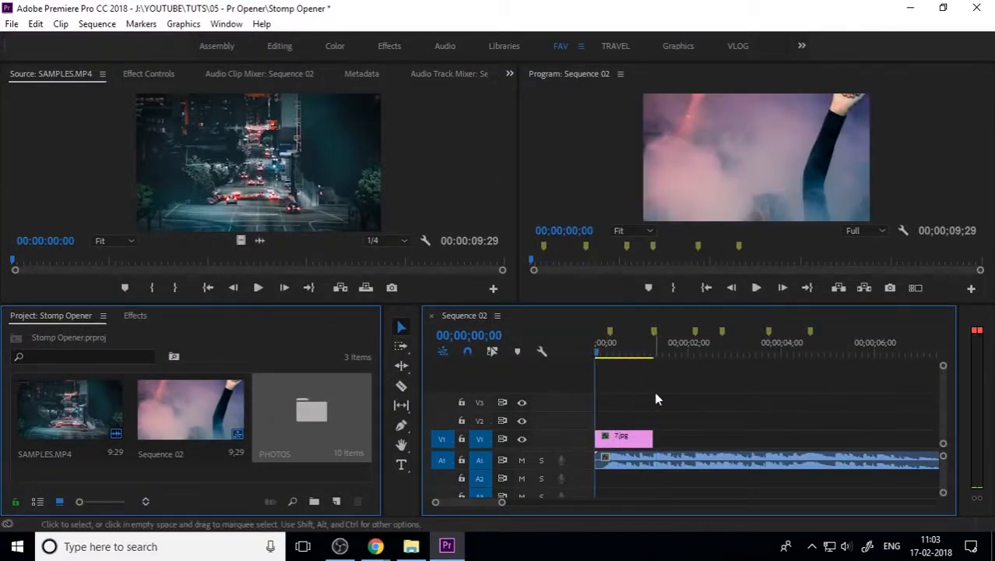
pyautogui.press('=')
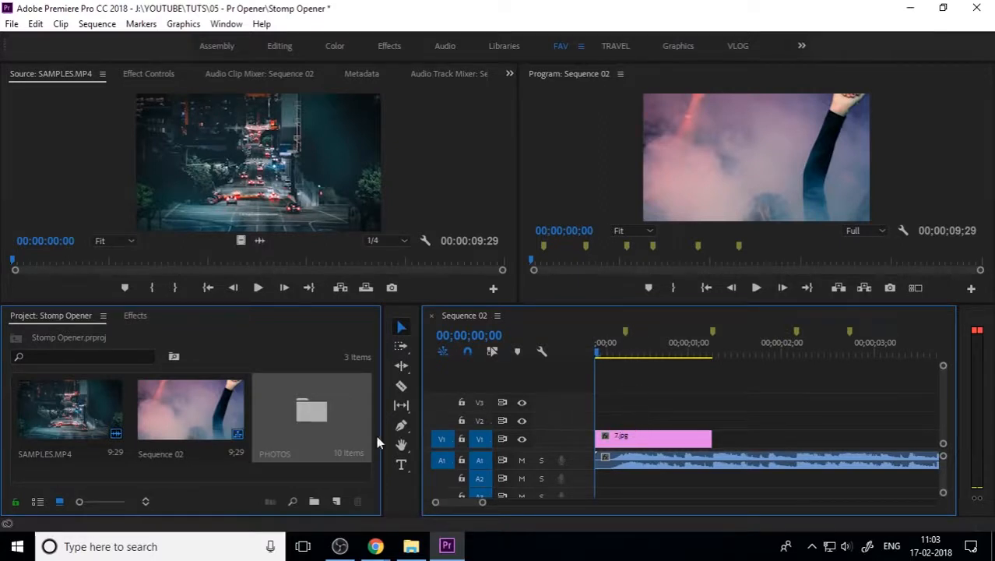
pyautogui.click(401, 466)
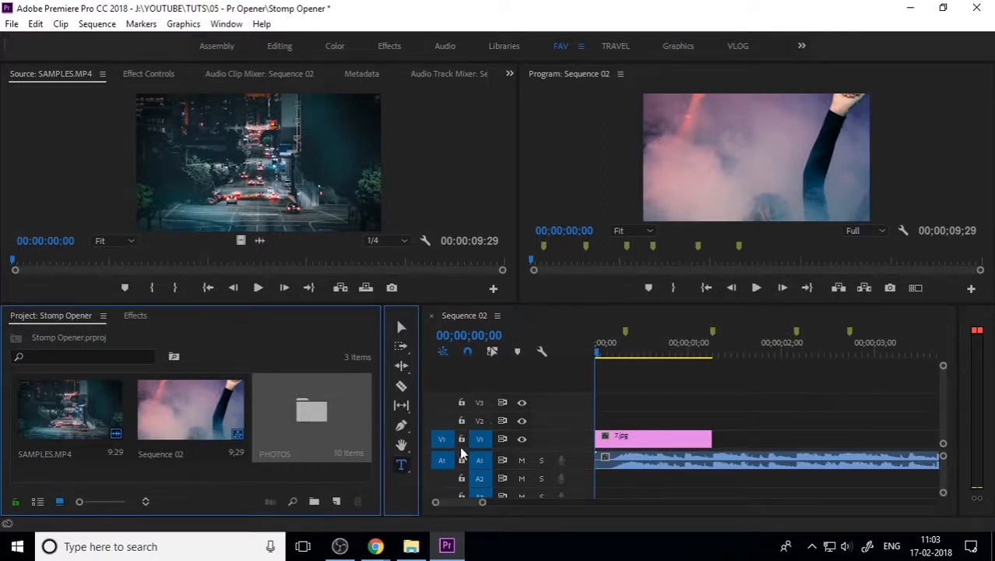
# Step: Type HEY over the photo and trim the V2 title to end with 7.jpg
pyautogui.click(666, 165)
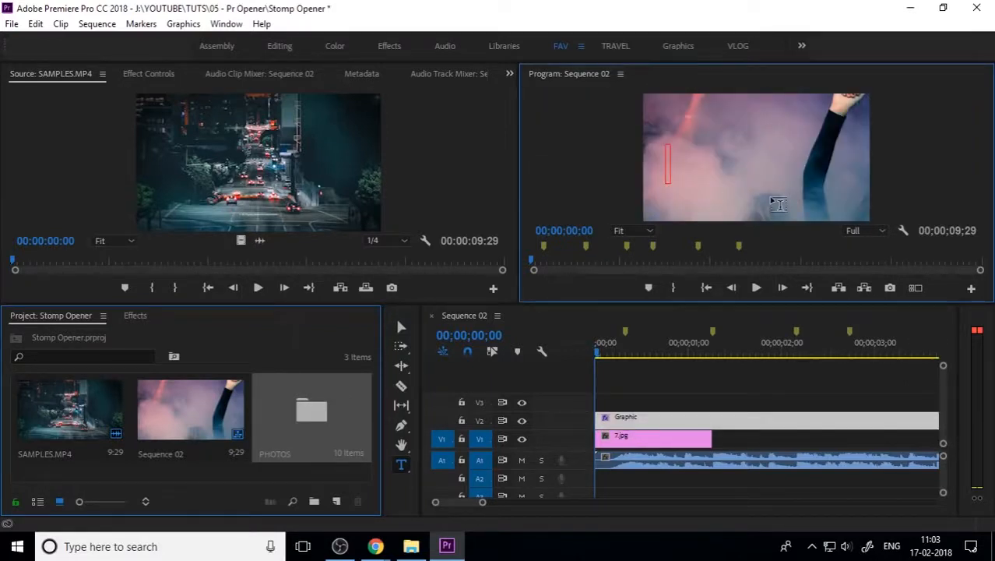
pyautogui.write('HEY')
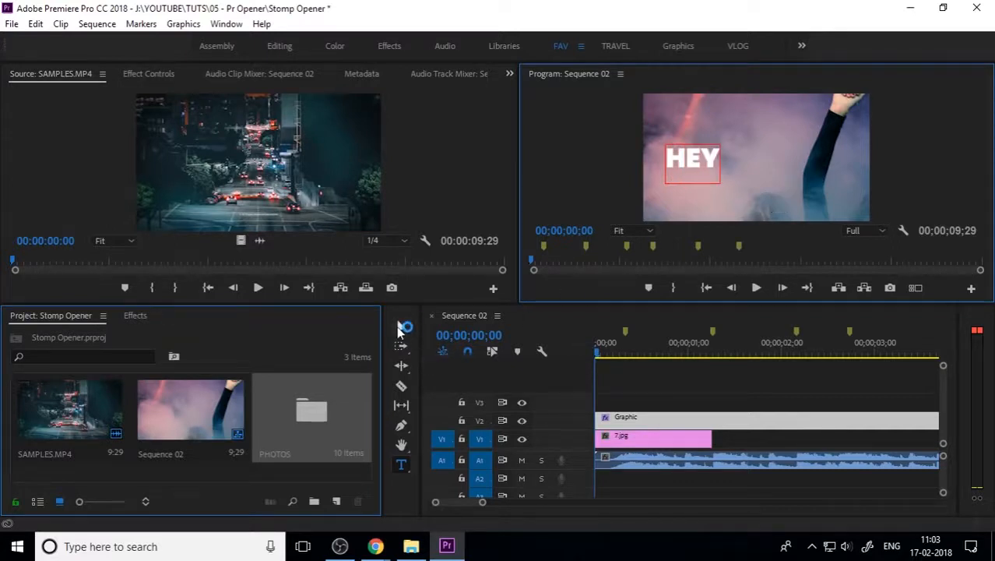
pyautogui.click(399, 326)
pyautogui.press('-')
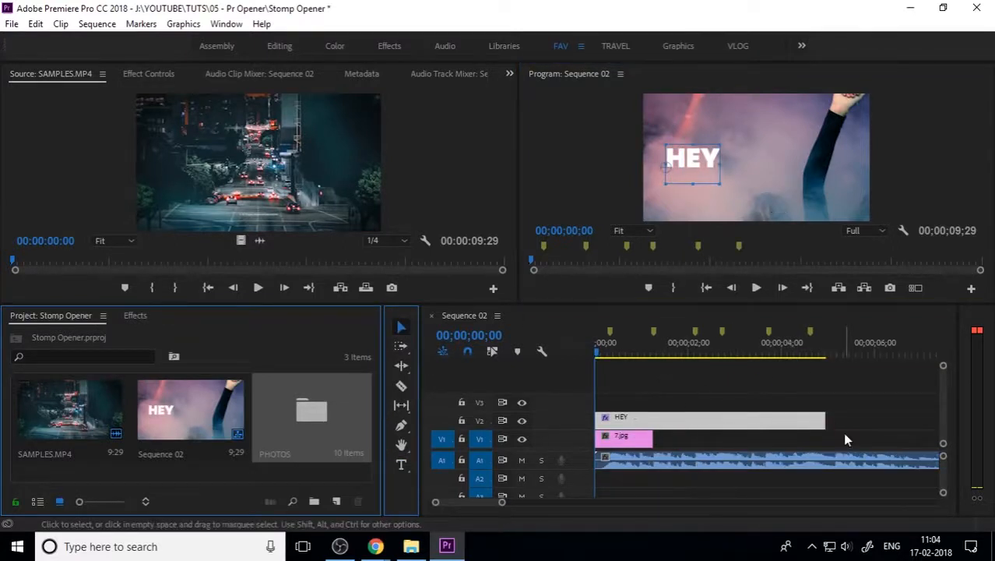
pyautogui.moveTo(825, 420); pyautogui.dragTo(653, 420)
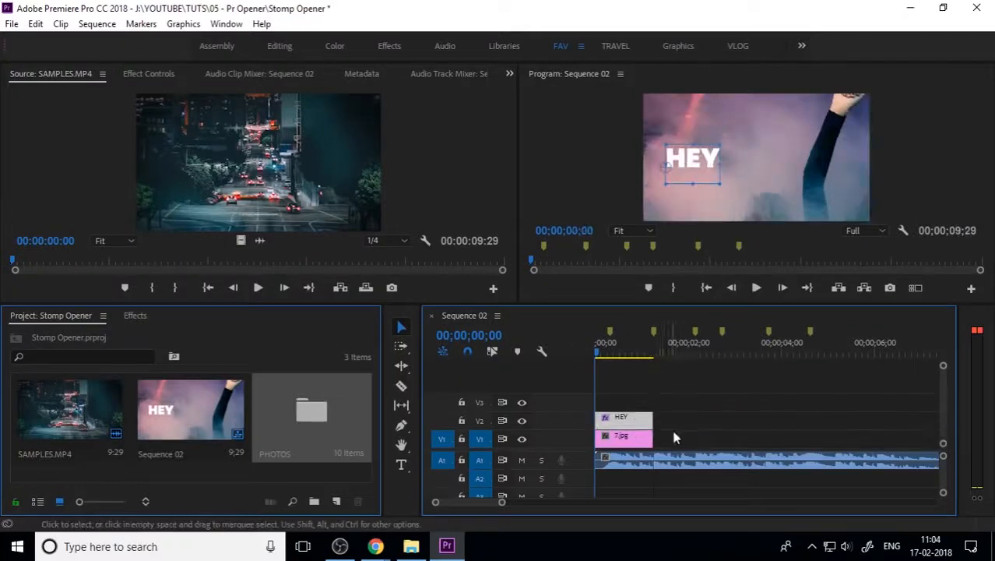
pyautogui.press('=')
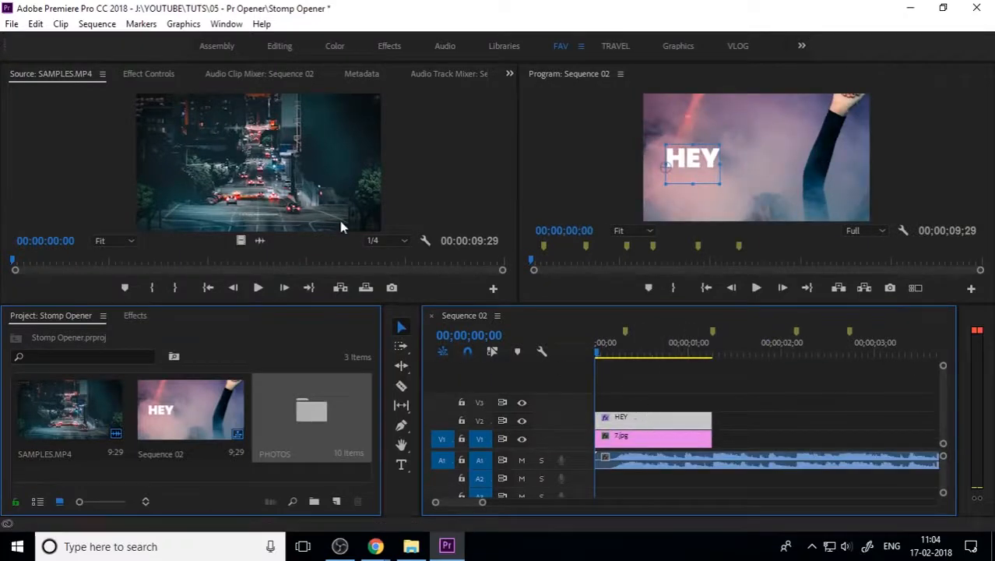
pyautogui.click(226, 24)
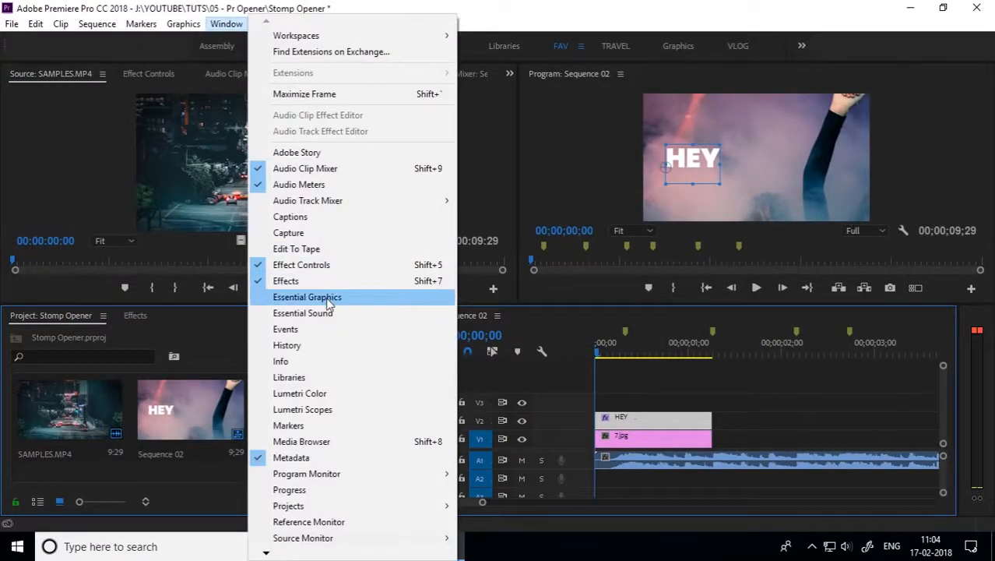
# Step: Align HEY to horizontal and vertical center with centered text, then nudge it into place
pyautogui.click(319, 293)
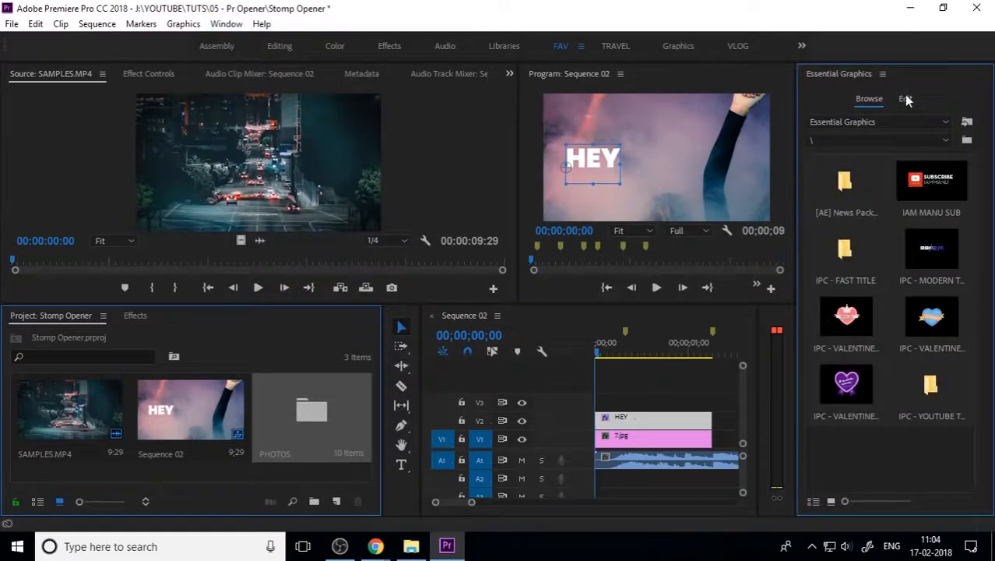
pyautogui.click(906, 99)
pyautogui.click(837, 253)
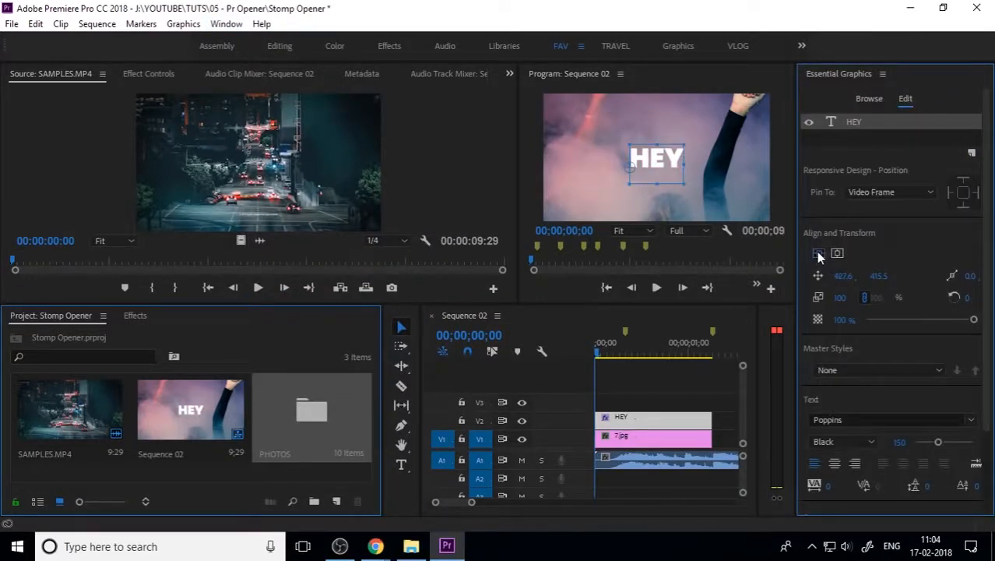
pyautogui.click(819, 253)
pyautogui.click(836, 465)
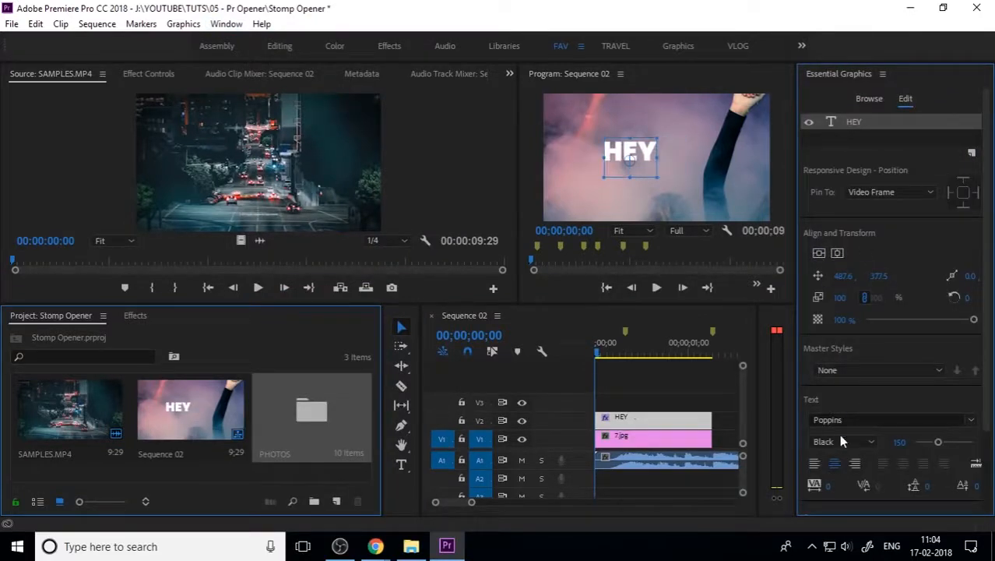
pyautogui.click(837, 253)
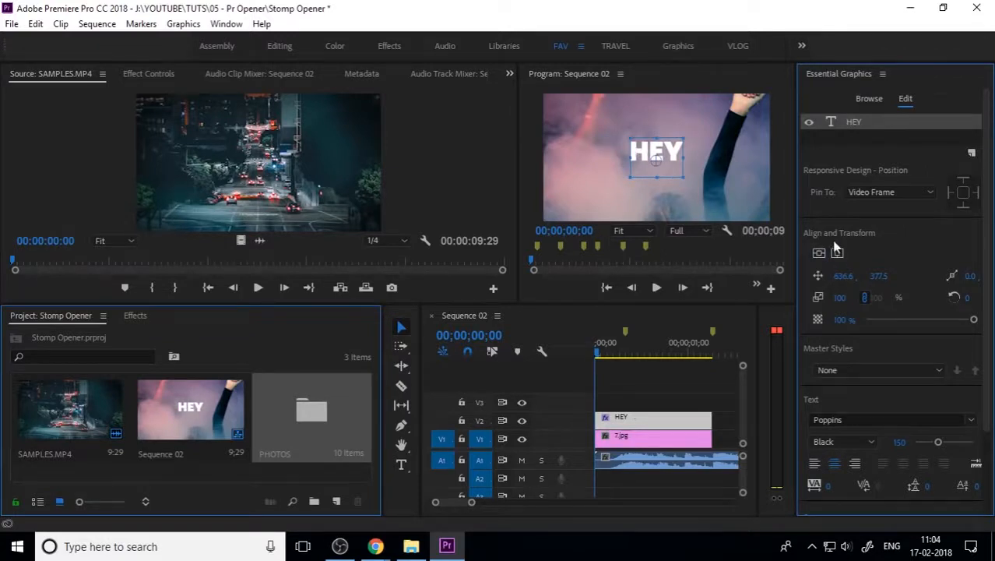
pyautogui.moveTo(658, 164); pyautogui.dragTo(659, 157)
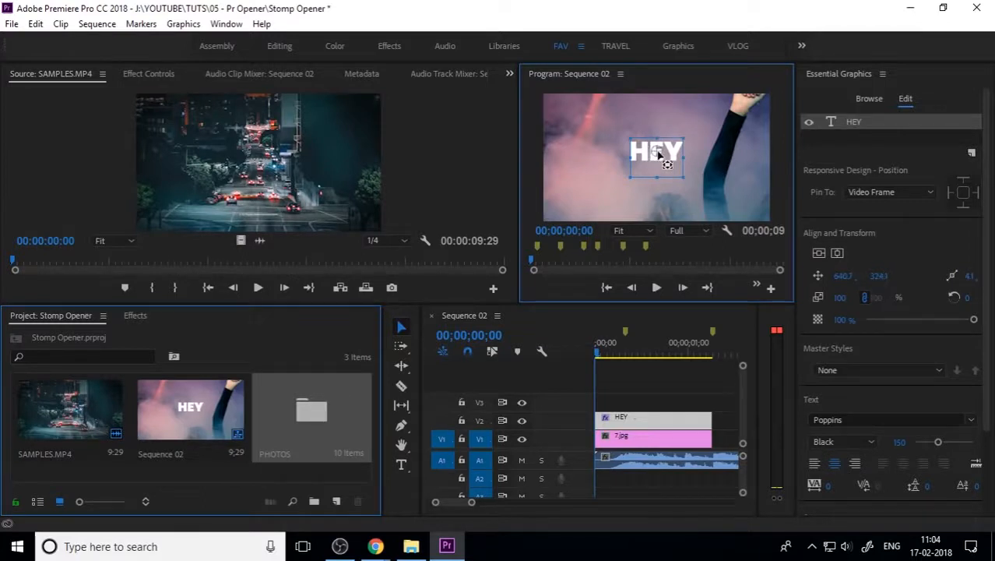
pyautogui.click(828, 257)
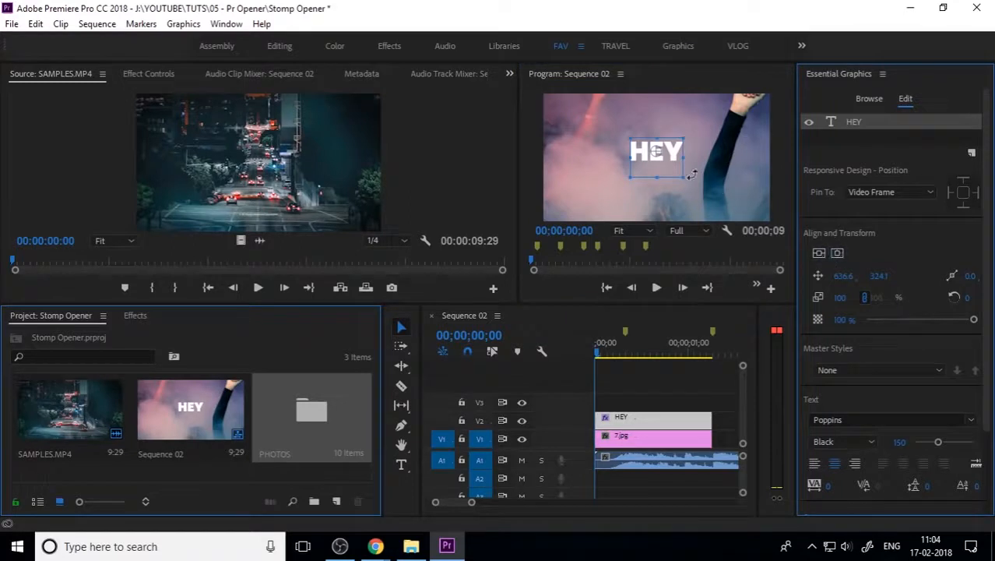
pyautogui.moveTo(674, 160); pyautogui.dragTo(675, 165)
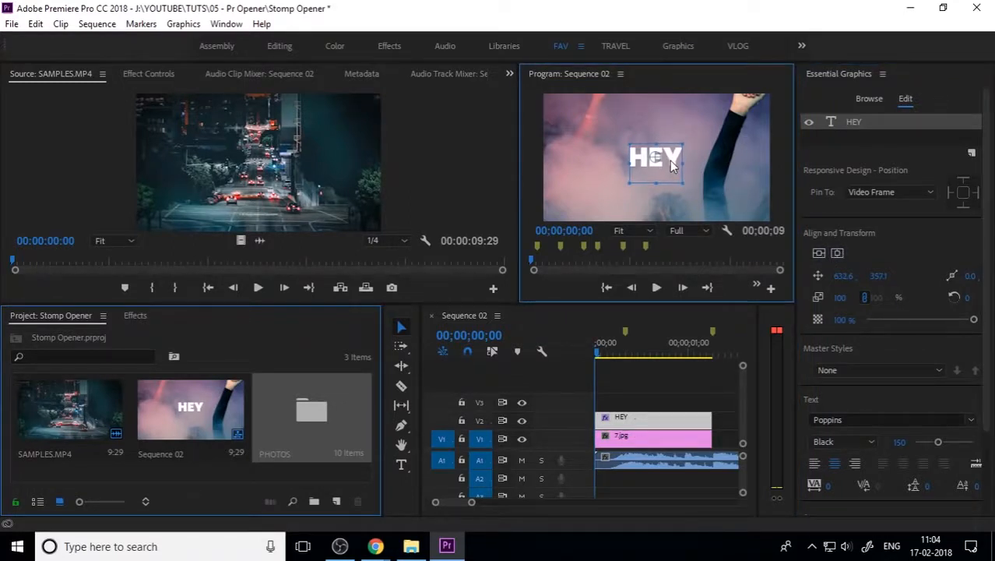
pyautogui.click(703, 181)
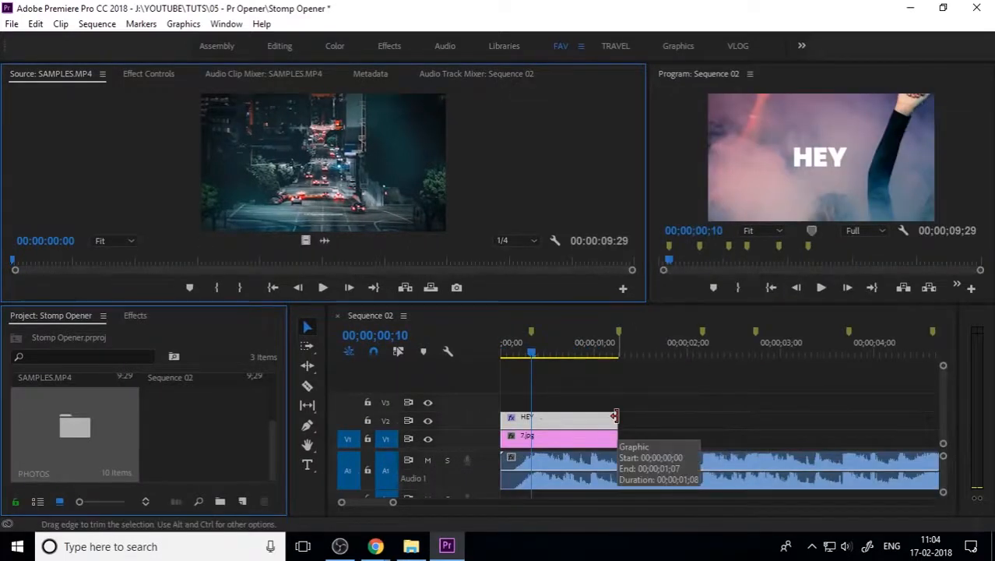
# Step: Split the HEY title with Ctrl+K at the first two beat positions
pyautogui.click(615, 417)
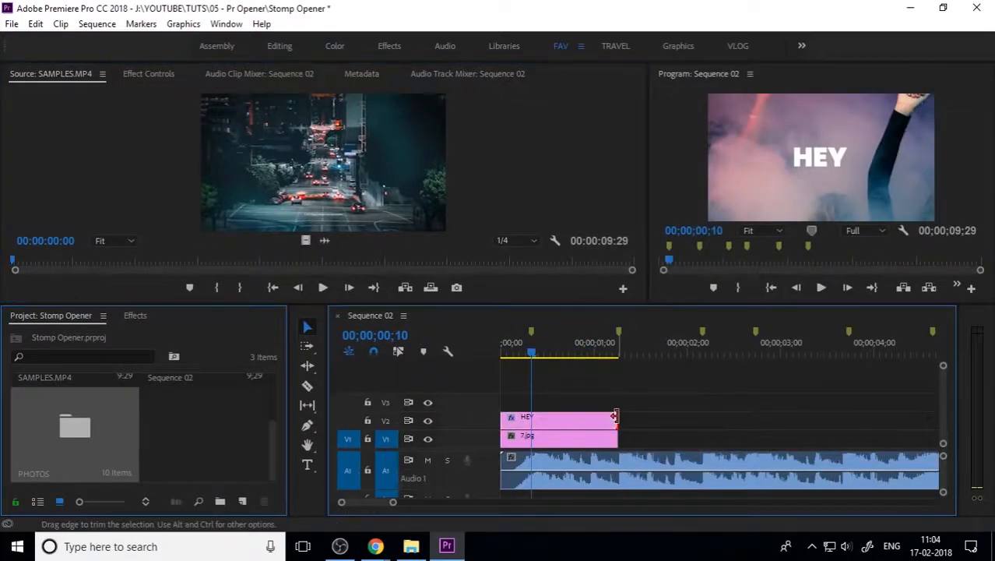
pyautogui.click(549, 424)
pyautogui.hotkey('ctrl', 'k')
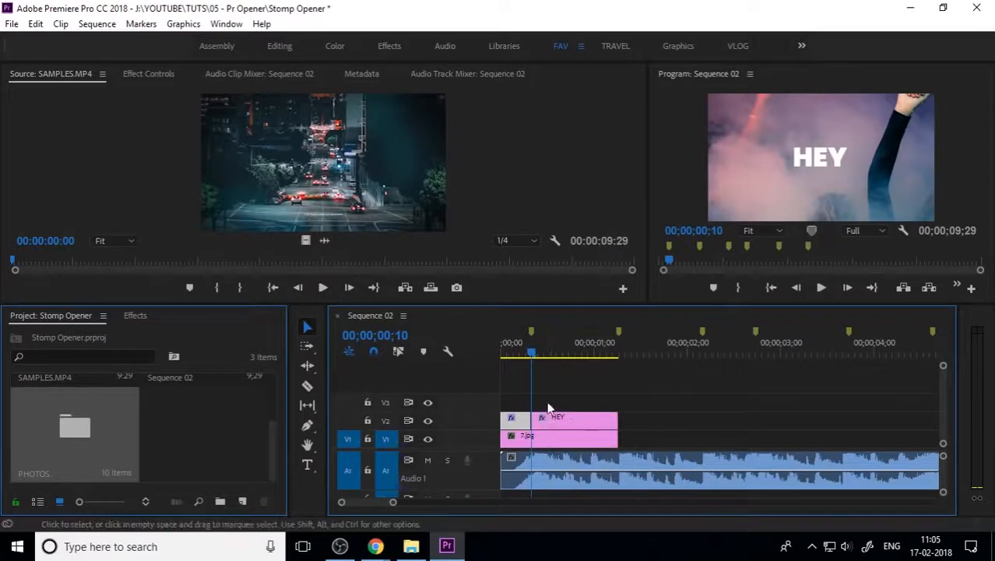
pyautogui.moveTo(533, 356); pyautogui.dragTo(482, 353)
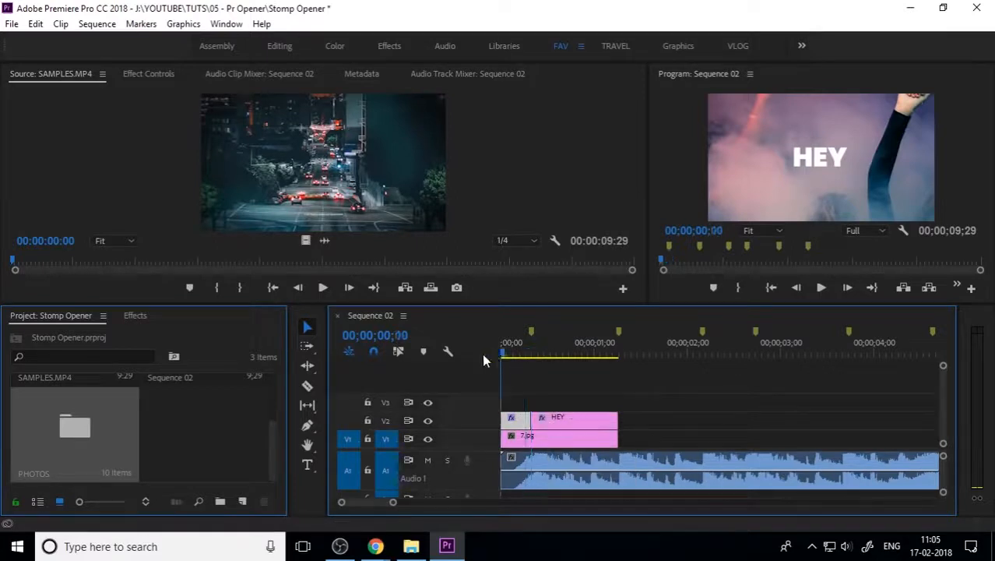
pyautogui.press('space')
pyautogui.moveTo(585, 355); pyautogui.dragTo(563, 358)
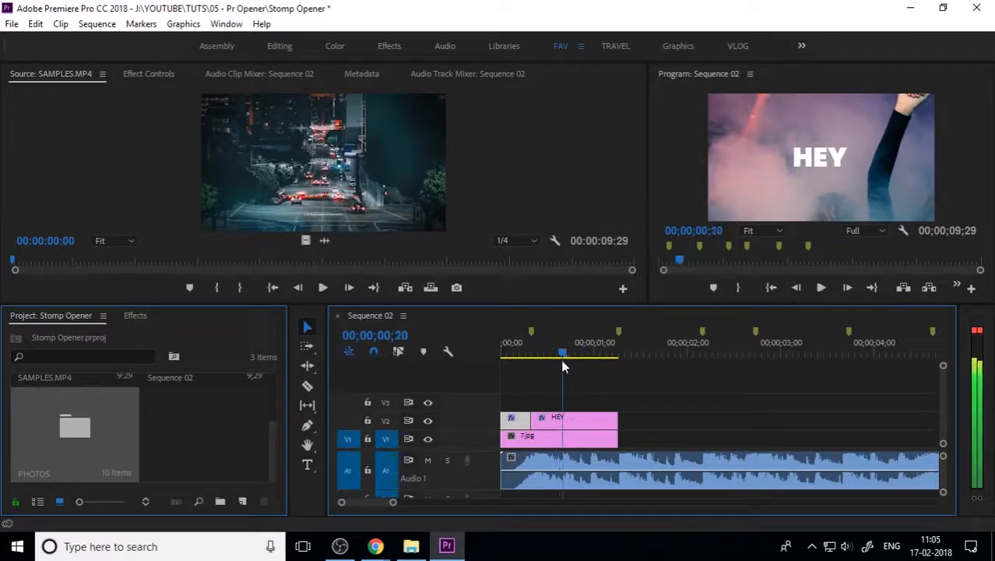
pyautogui.click(579, 413)
pyautogui.hotkey('ctrl', 'k')
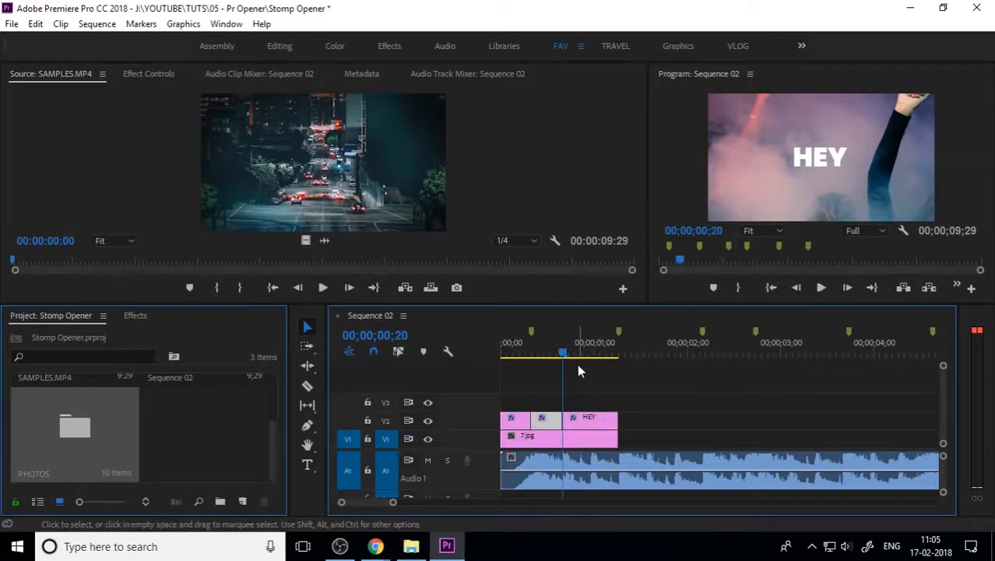
# Step: Make the third cut on the next beat and play back the four pieces
pyautogui.press('Home')
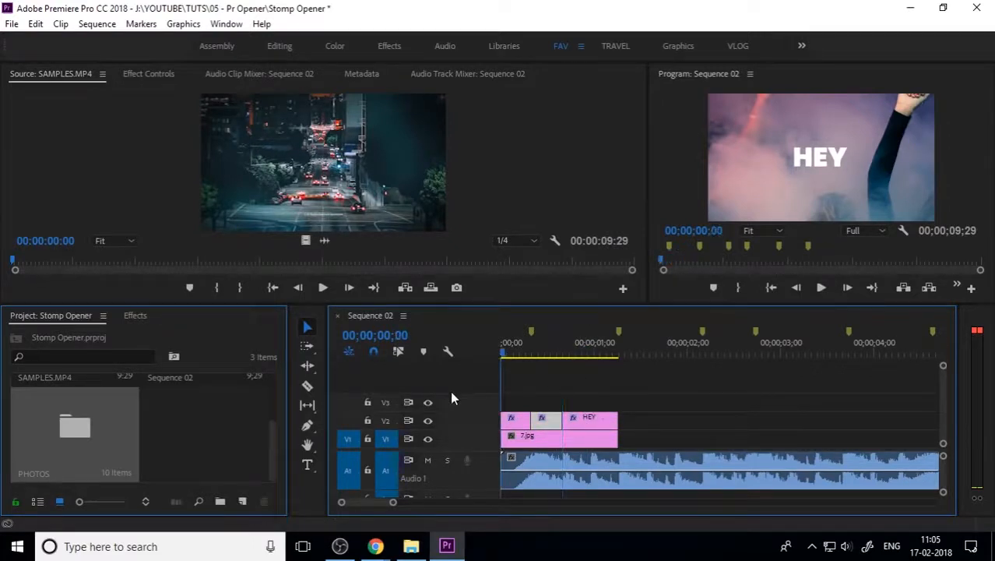
pyautogui.press('space')
pyautogui.press('space')
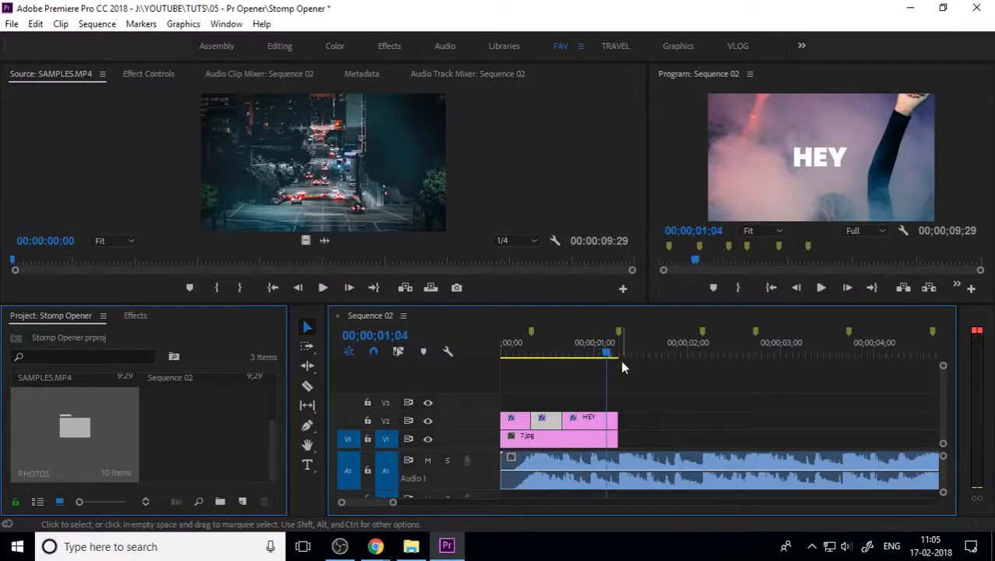
pyautogui.moveTo(611, 355); pyautogui.dragTo(588, 369)
pyautogui.click(600, 420)
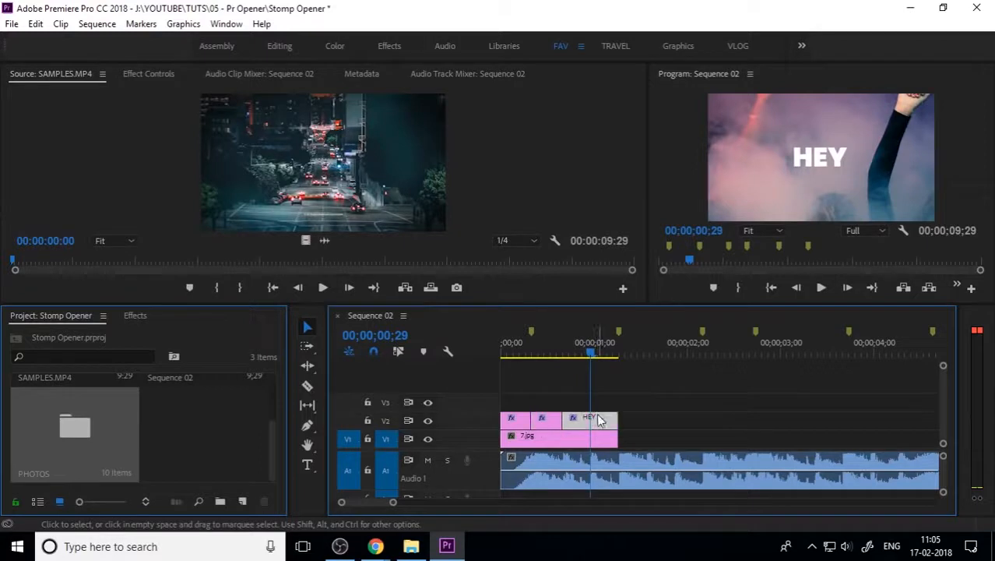
pyautogui.hotkey('ctrl', 'k')
pyautogui.moveTo(585, 350); pyautogui.dragTo(464, 388)
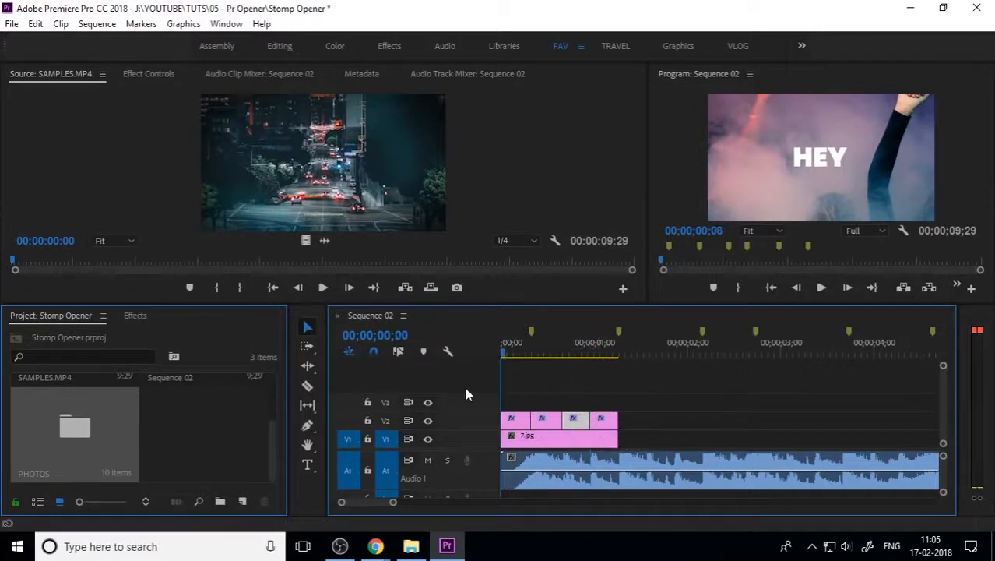
pyautogui.press('space')
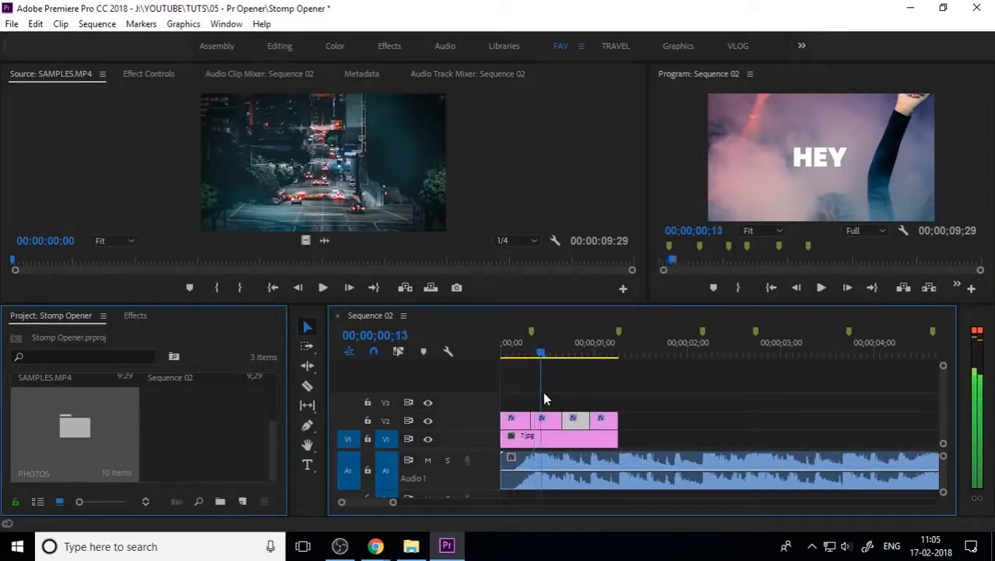
# Step: Change the second title piece's text from HEY to ITS
pyautogui.click(549, 420)
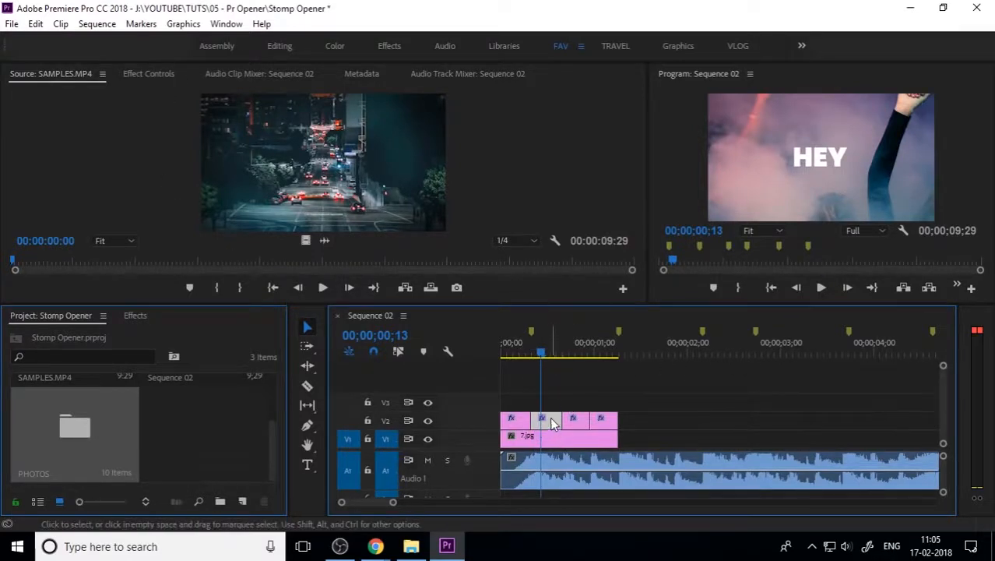
pyautogui.click(307, 465)
pyautogui.click(819, 162)
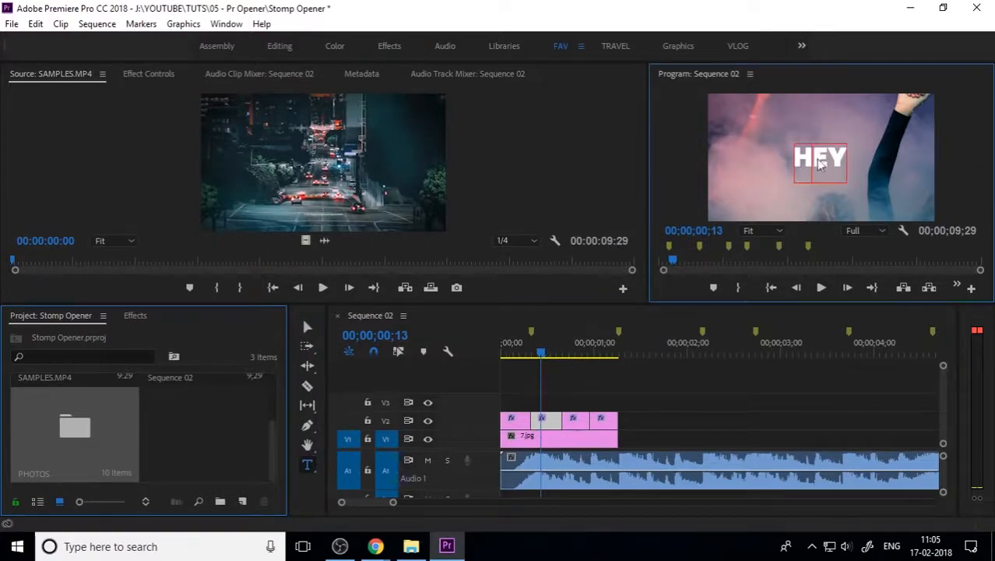
pyautogui.doubleClick(819, 159)
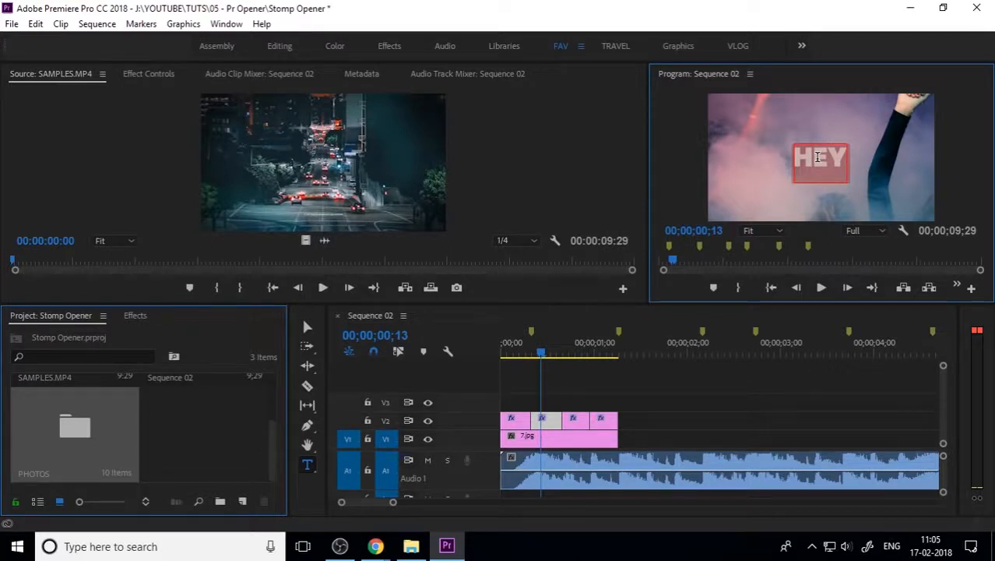
pyautogui.write('ITS')
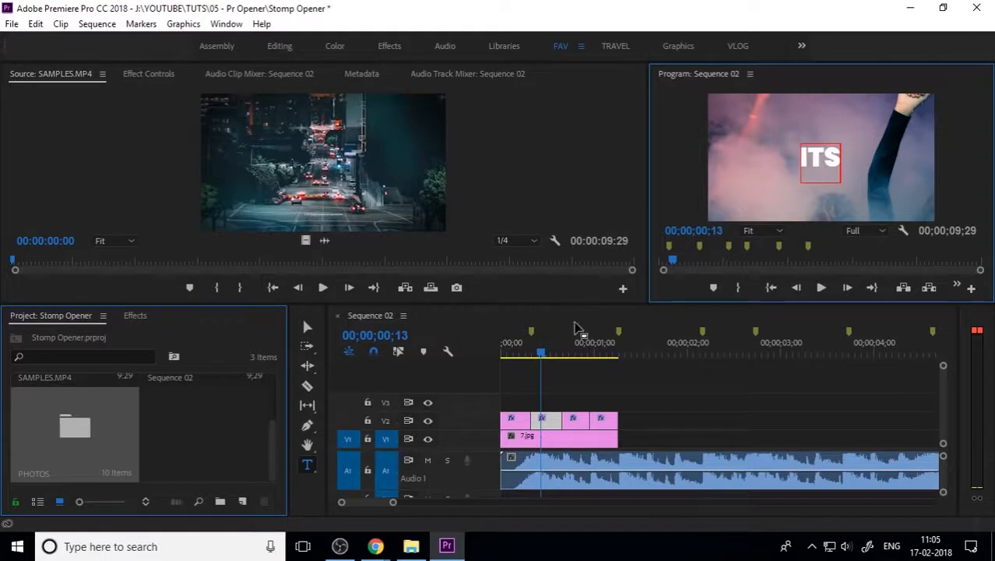
# Step: Change the third title piece's text from HEY to ME
pyautogui.moveTo(542, 352); pyautogui.dragTo(580, 360)
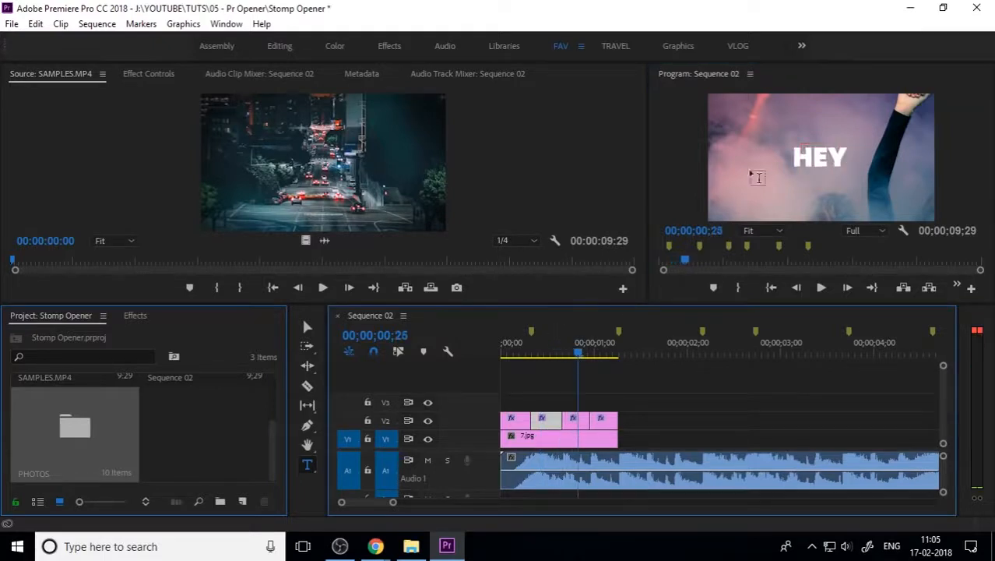
pyautogui.click(581, 422)
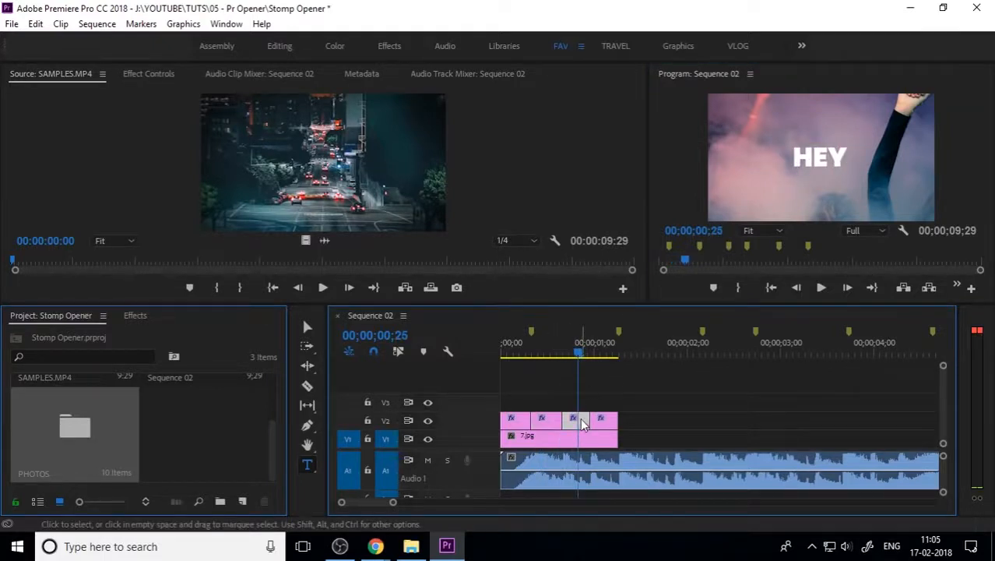
pyautogui.click(825, 146)
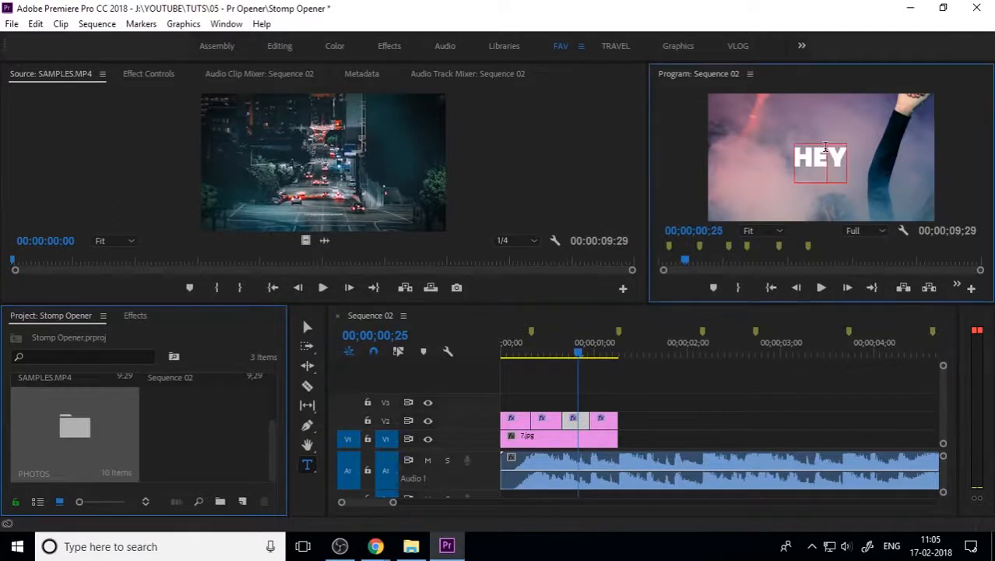
pyautogui.doubleClick(825, 146)
pyautogui.write('ME')
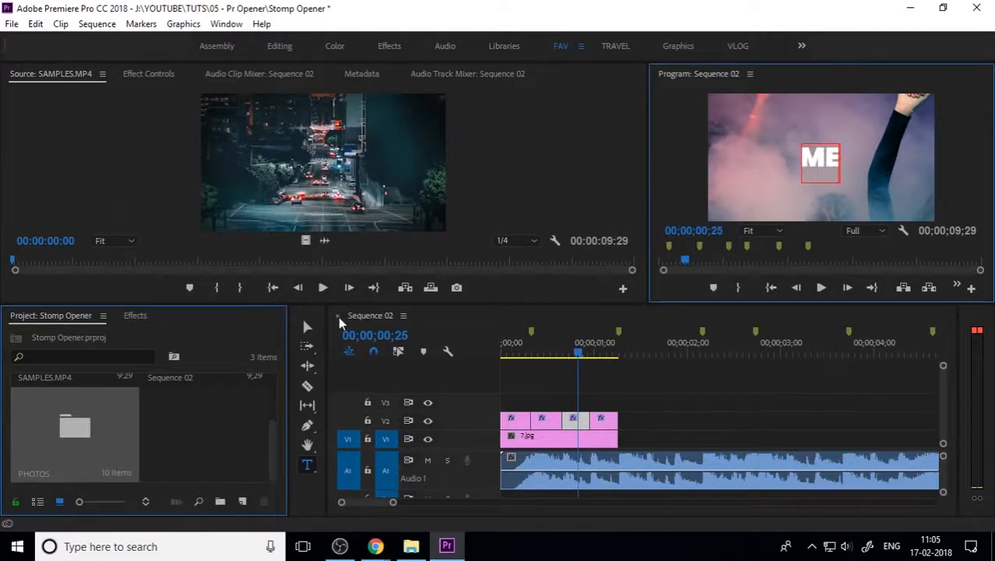
pyautogui.click(308, 327)
# Step: Replace HEY in the last title piece with the person's name
pyautogui.moveTo(589, 354); pyautogui.dragTo(611, 362)
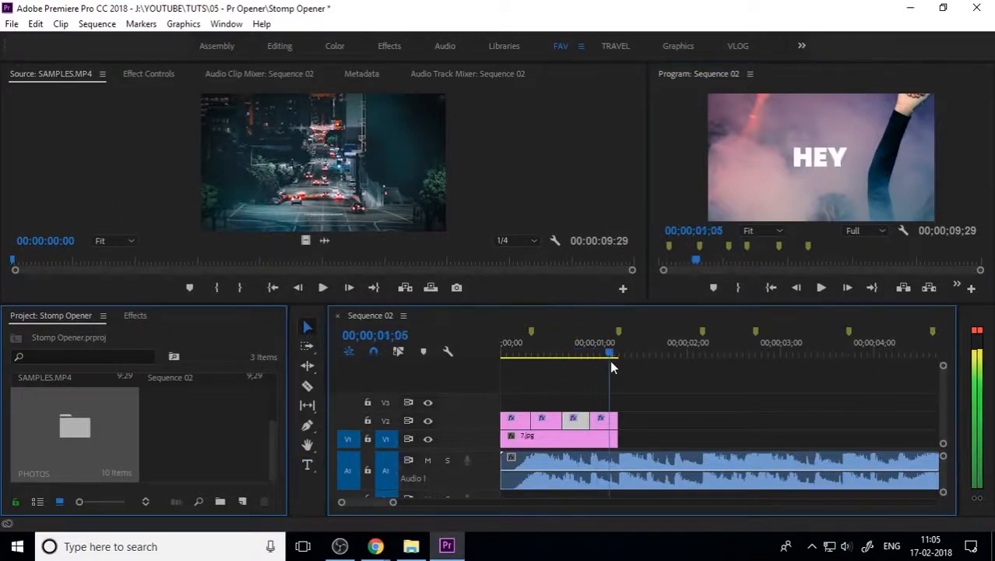
pyautogui.click(603, 424)
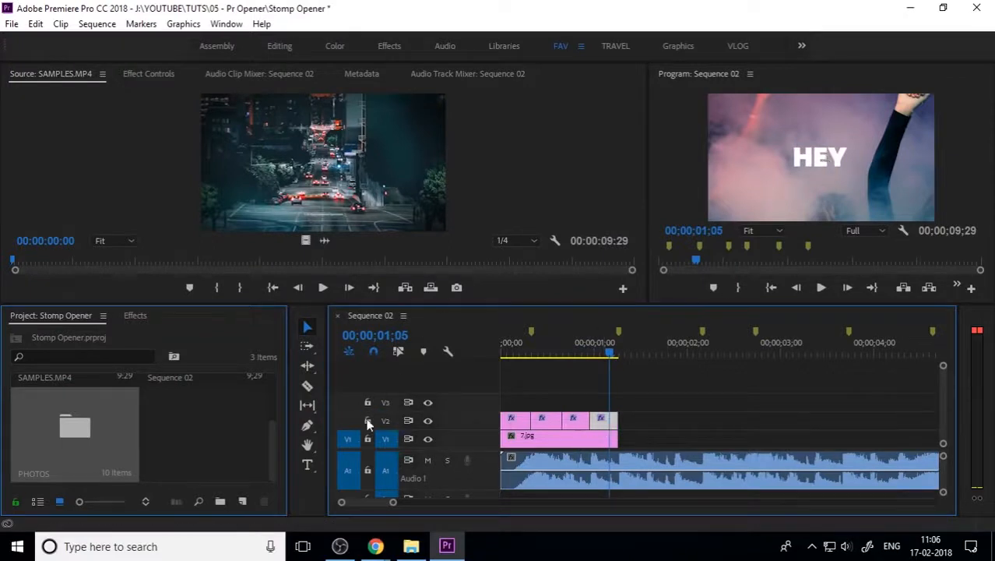
pyautogui.click(307, 465)
pyautogui.click(827, 156)
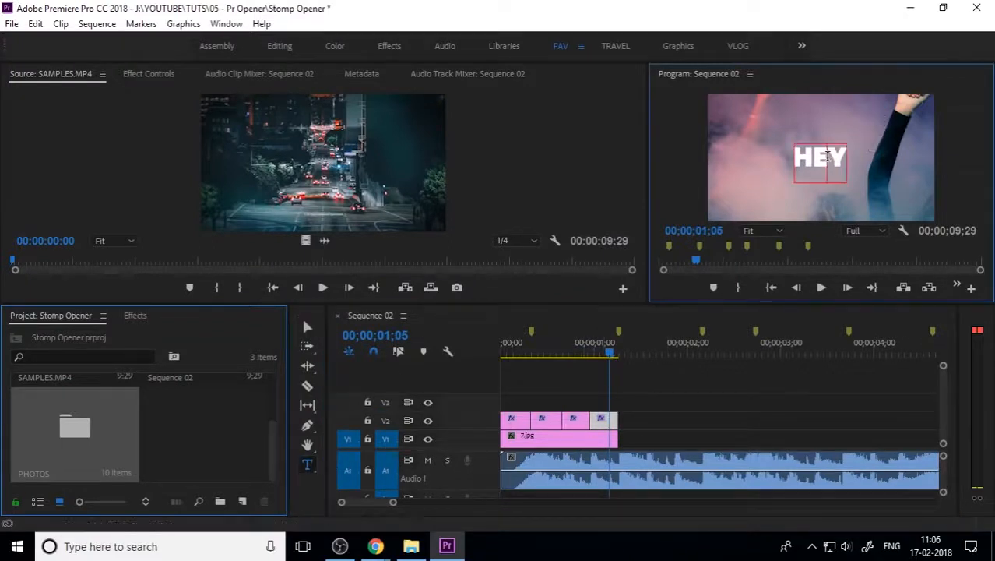
pyautogui.hotkey('ctrl', 'a')
pyautogui.write('IRSHAD')
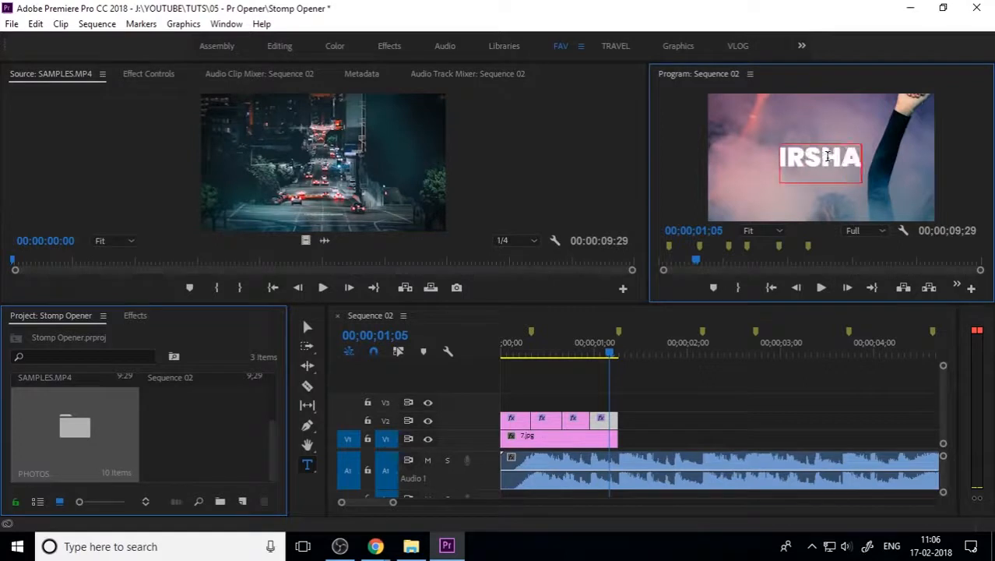
pyautogui.click(306, 328)
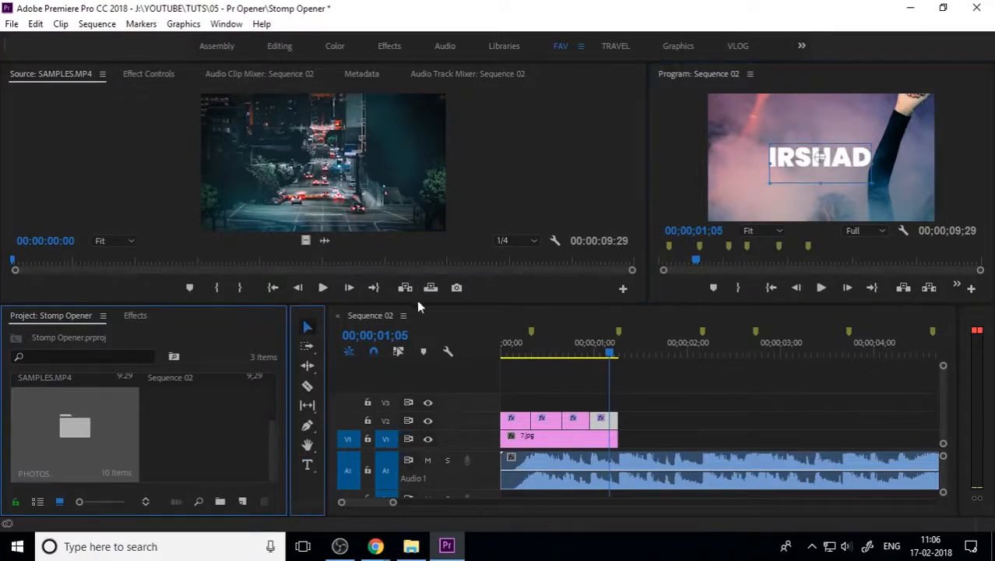
pyautogui.click(671, 400)
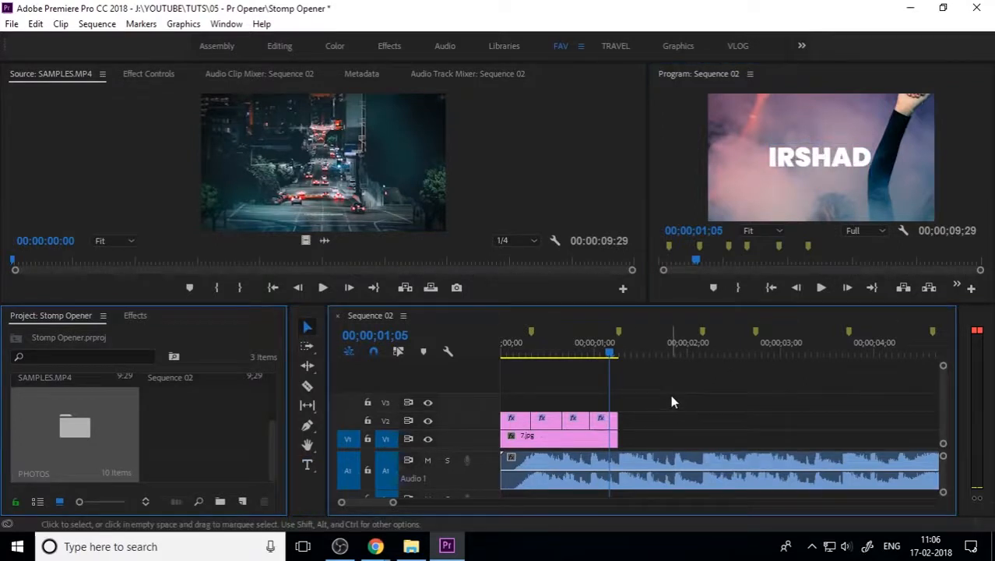
pyautogui.moveTo(617, 352); pyautogui.dragTo(483, 371)
pyautogui.press('space')
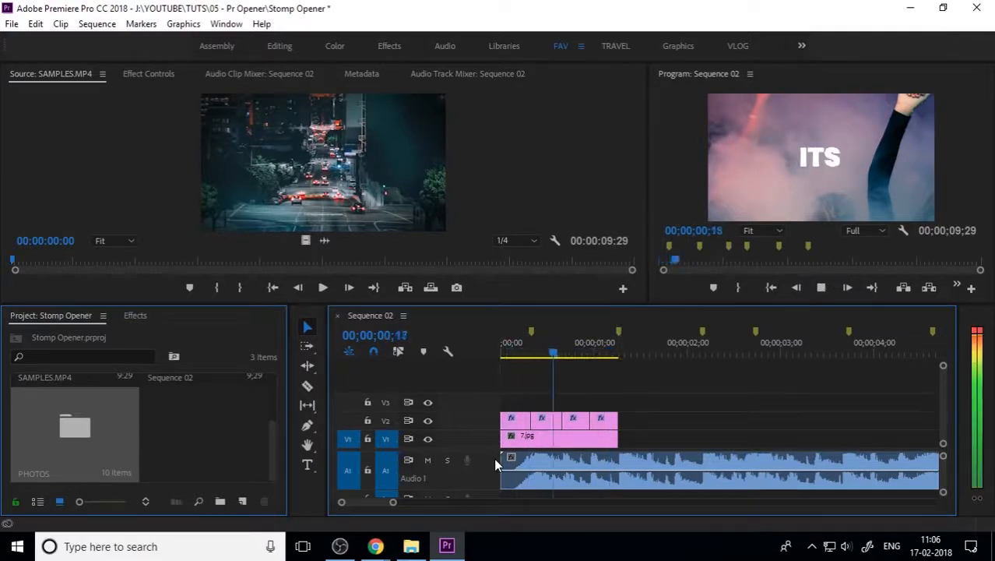
pyautogui.press('space')
pyautogui.press('Home')
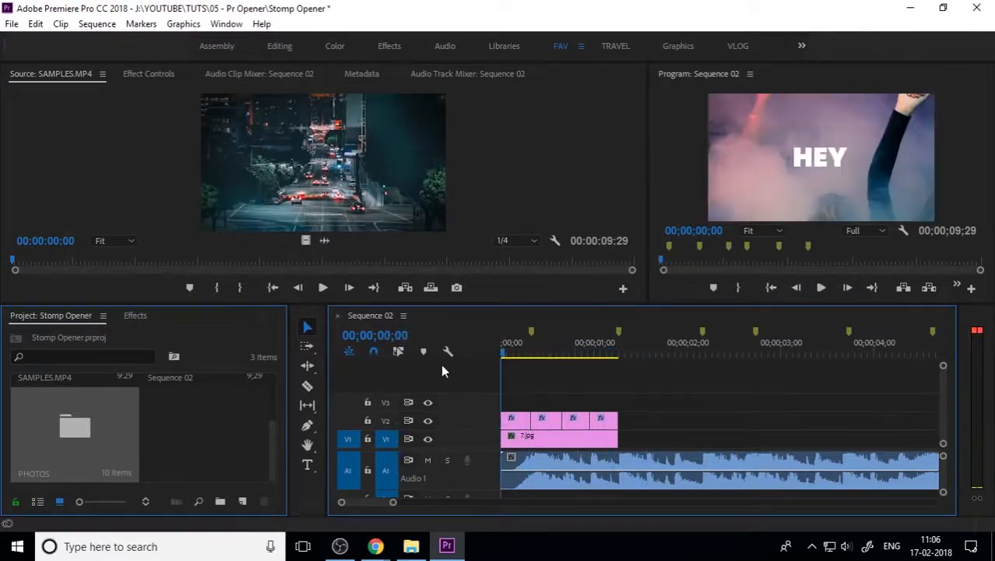
pyautogui.press('space')
pyautogui.press('space')
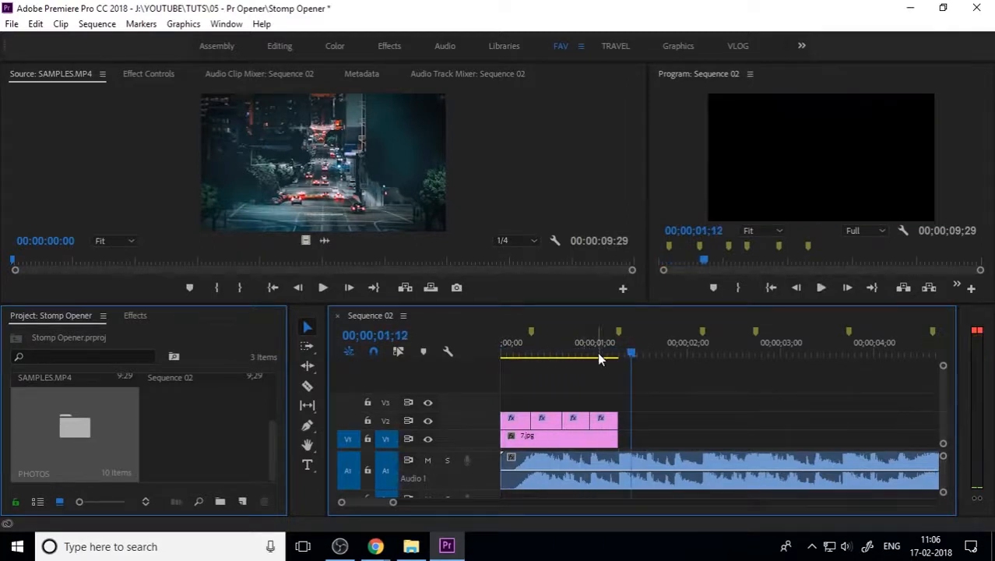
pyautogui.moveTo(617, 355); pyautogui.dragTo(568, 354)
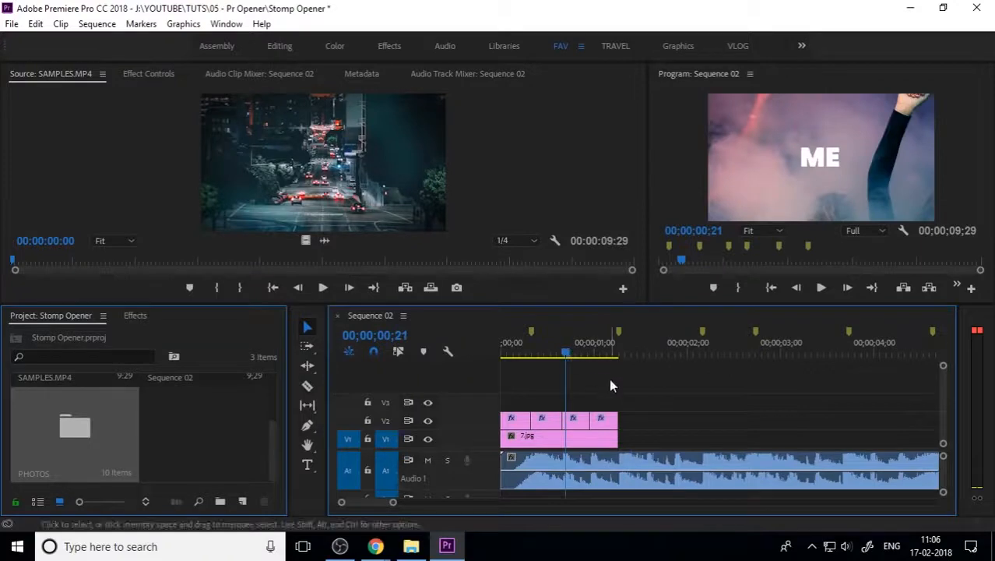
pyautogui.moveTo(639, 397); pyautogui.dragTo(500, 417)
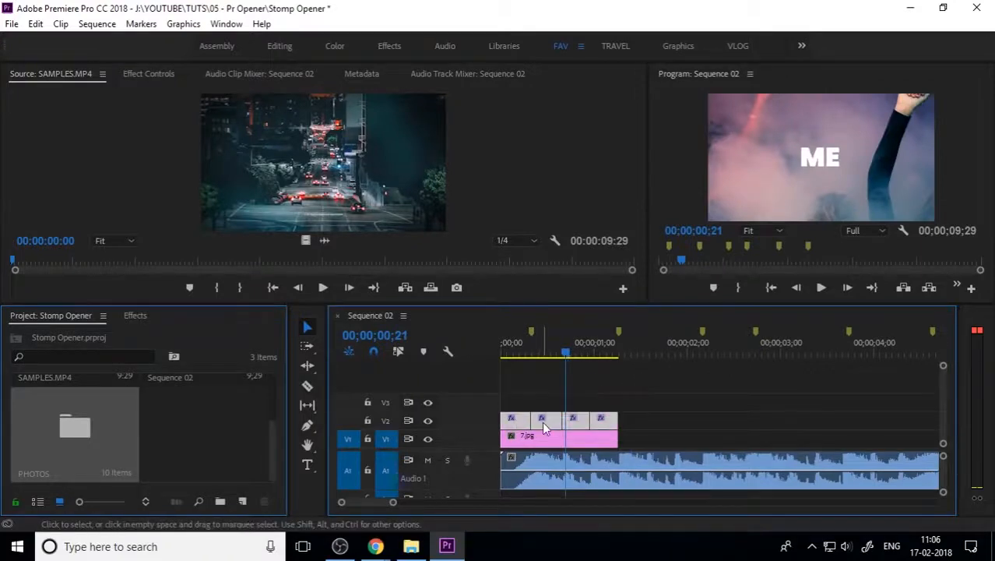
# Step: Nest the word title clips on V2 into a sequence named TEXT 1
pyautogui.rightClick(548, 424)
pyautogui.click(597, 355)
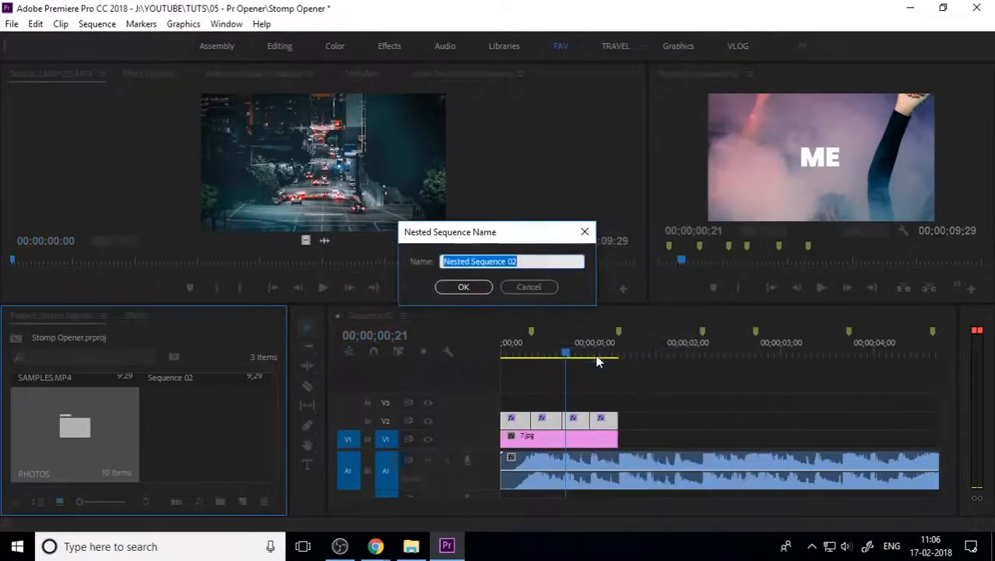
pyautogui.write('TEXT')
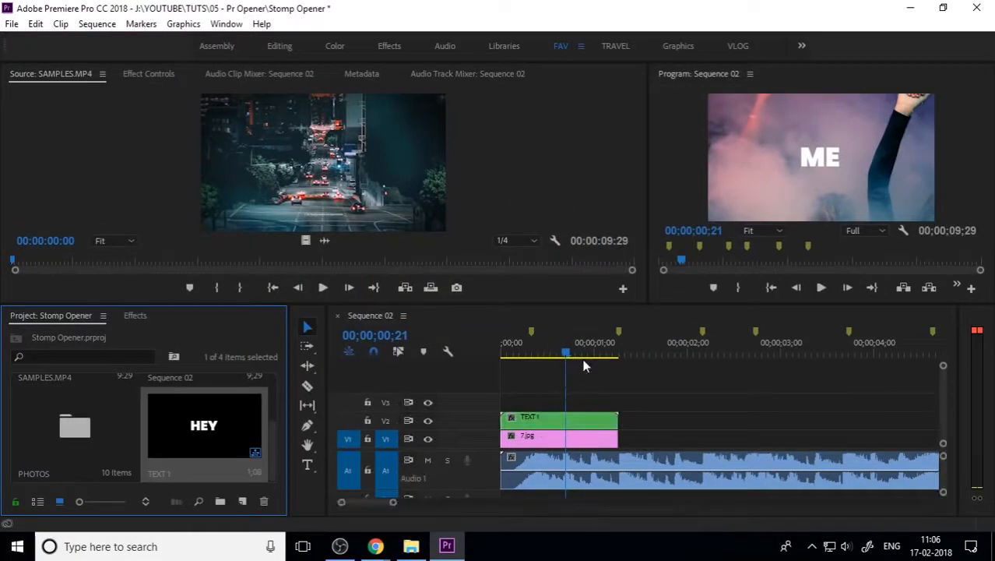
# Step: Nest the 7.jpg photo clip on V1 into a sequence named PHOTOS 1
pyautogui.rightClick(585, 442)
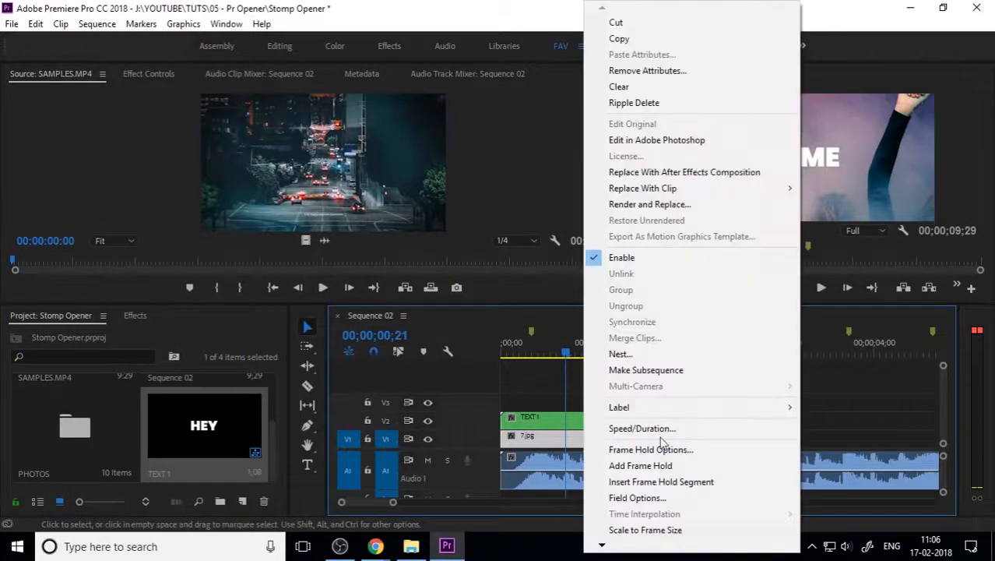
pyautogui.click(644, 353)
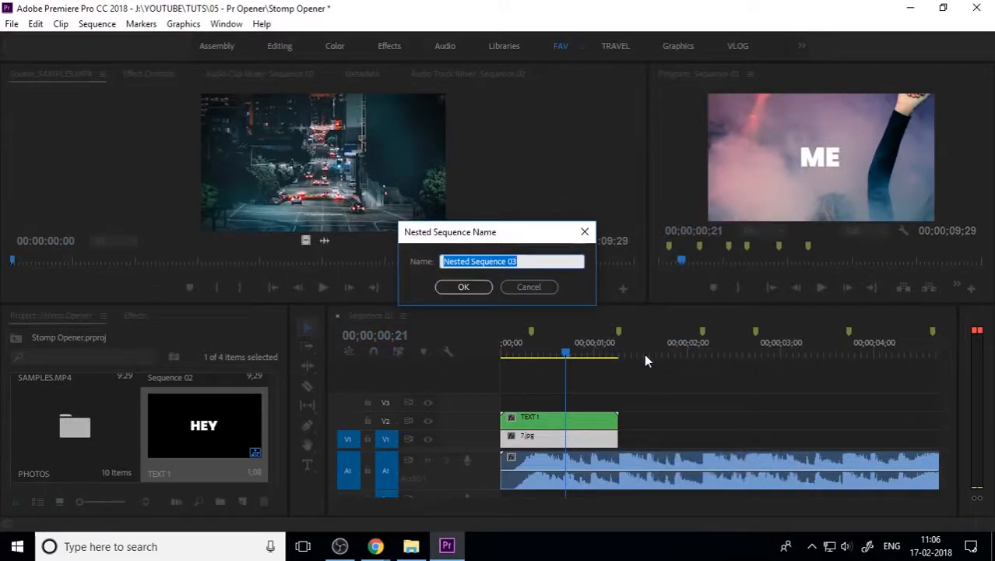
pyautogui.write('PHOTOS')
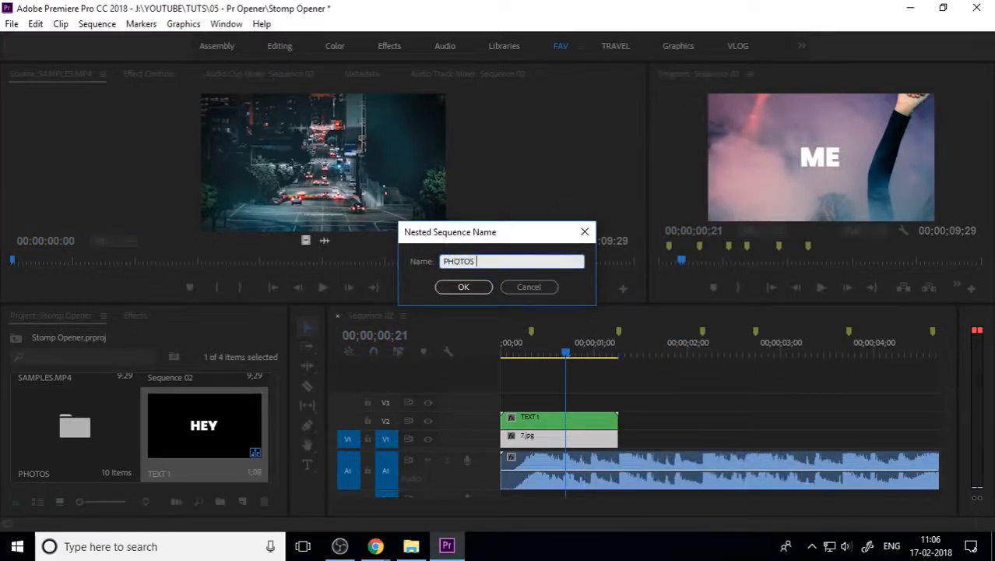
pyautogui.write(' 1')
pyautogui.press('Return')
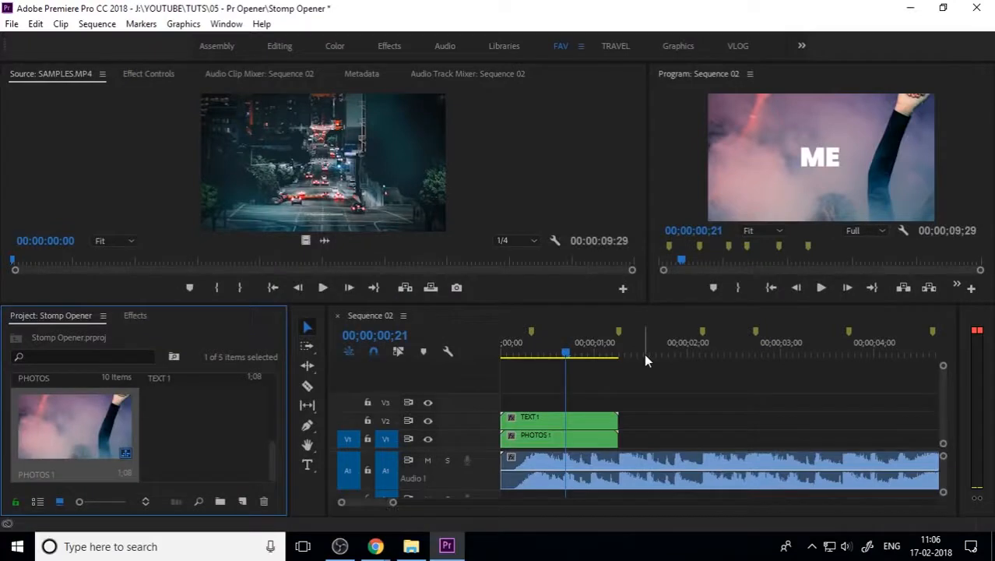
pyautogui.moveTo(573, 351); pyautogui.dragTo(488, 375)
# Step: Create a new adjustment layer in the project and name it SCALE
pyautogui.click(535, 416)
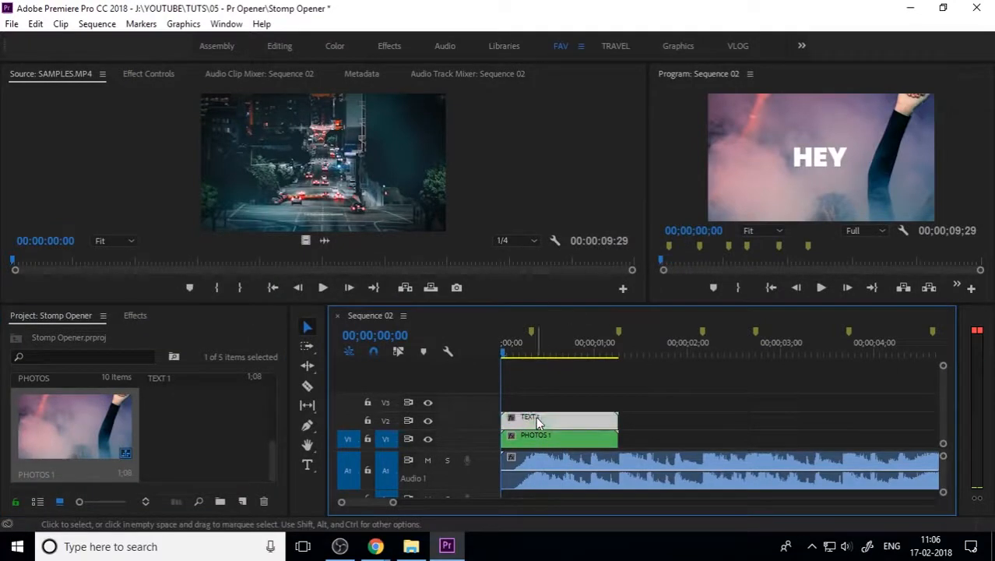
pyautogui.click(644, 399)
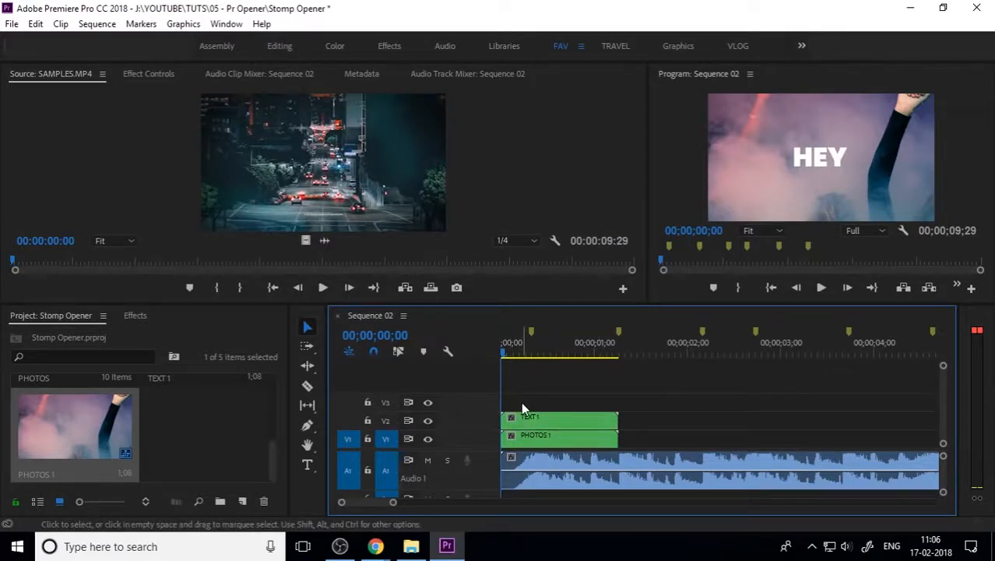
pyautogui.click(242, 500)
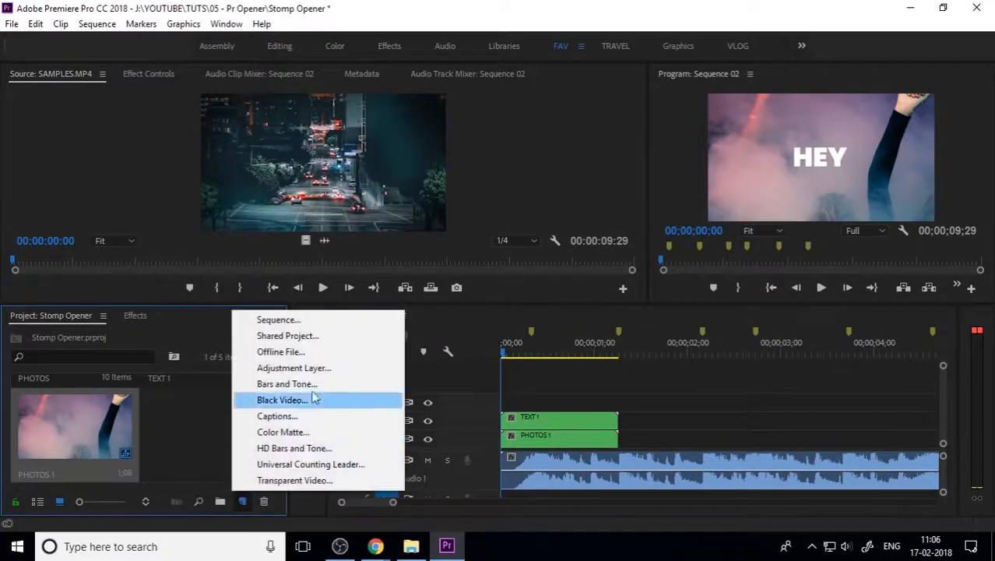
pyautogui.click(325, 368)
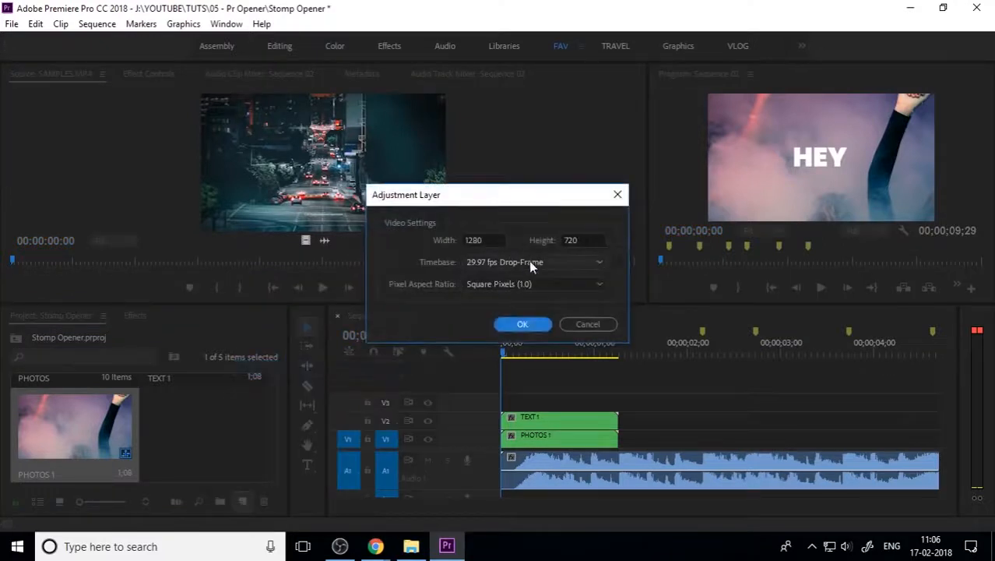
pyautogui.click(530, 322)
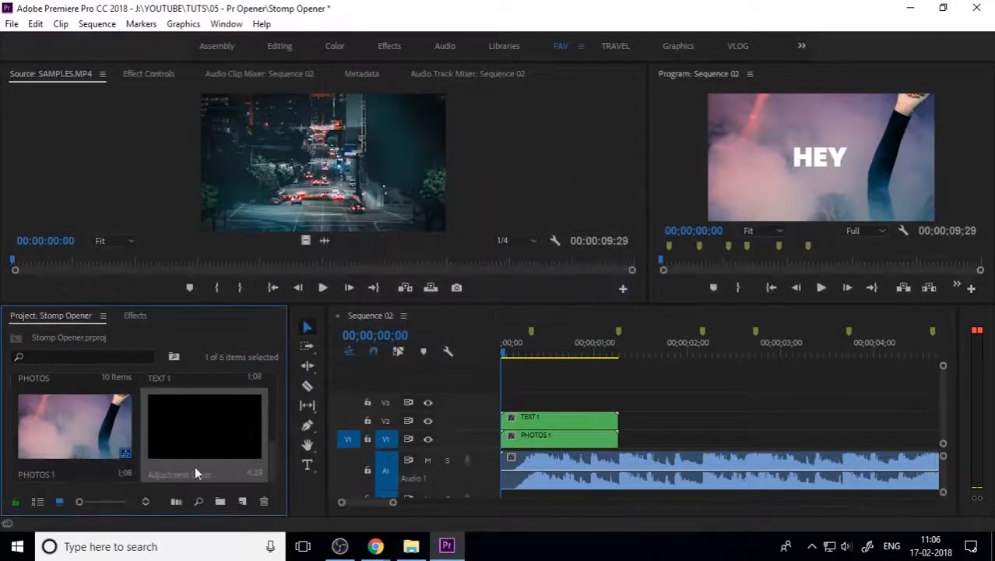
pyautogui.click(196, 471)
pyautogui.write('SC')
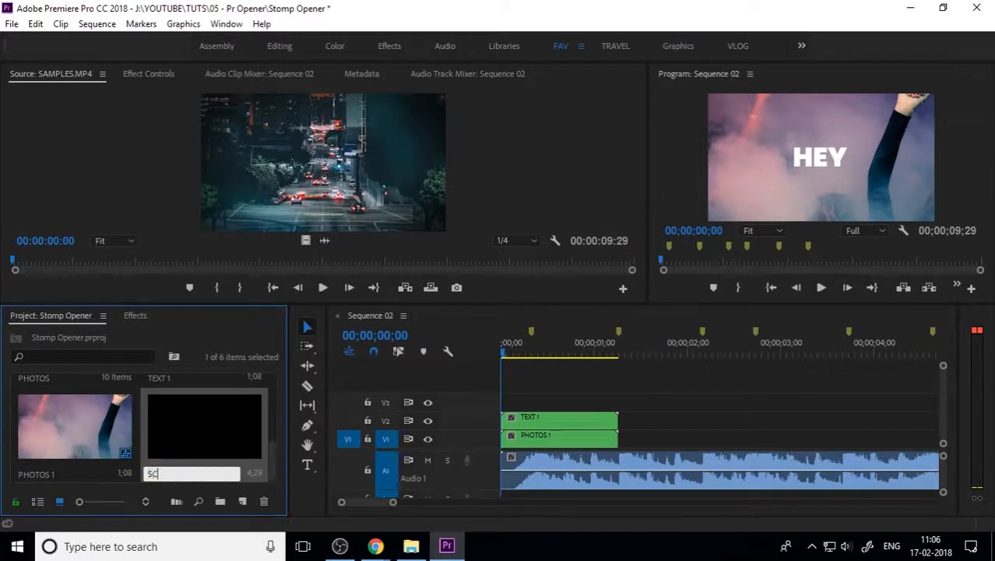
pyautogui.write('ALE')
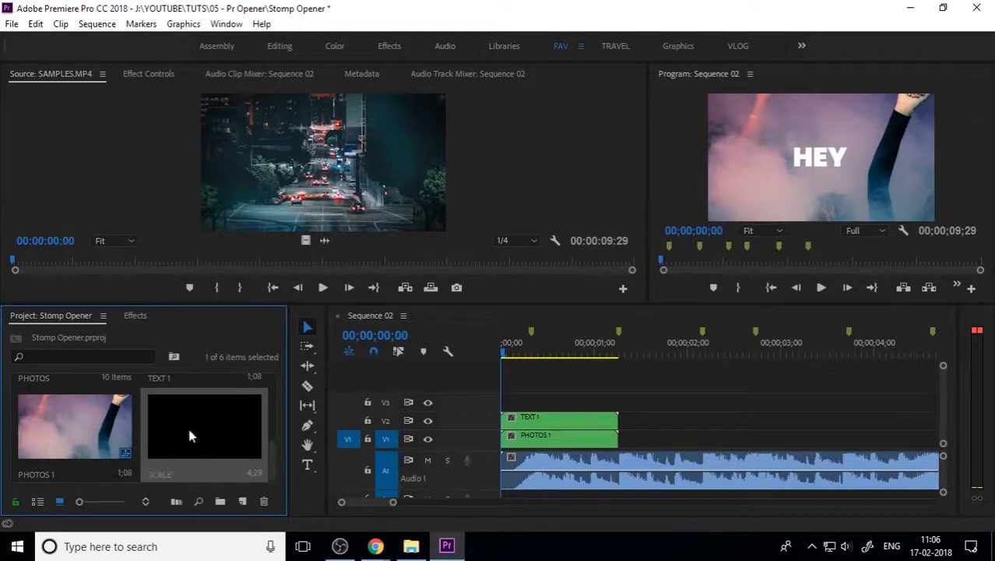
# Step: Place SCALE on V3 and trim it to end with the TEXT 1 clip
pyautogui.moveTo(188, 424); pyautogui.dragTo(503, 401)
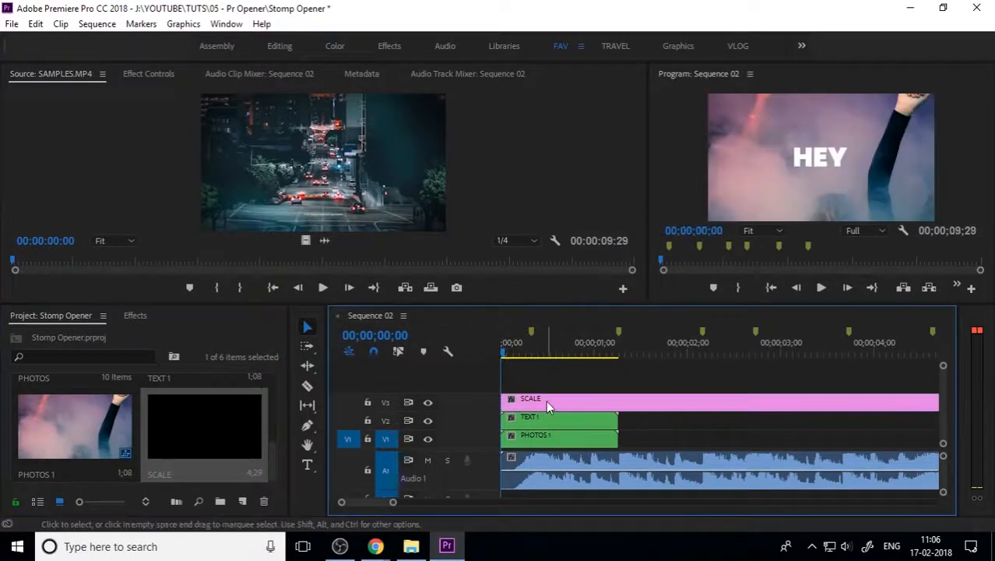
pyautogui.press('\\')
pyautogui.moveTo(728, 398); pyautogui.dragTo(558, 401)
pyautogui.press('=')
pyautogui.press('=')
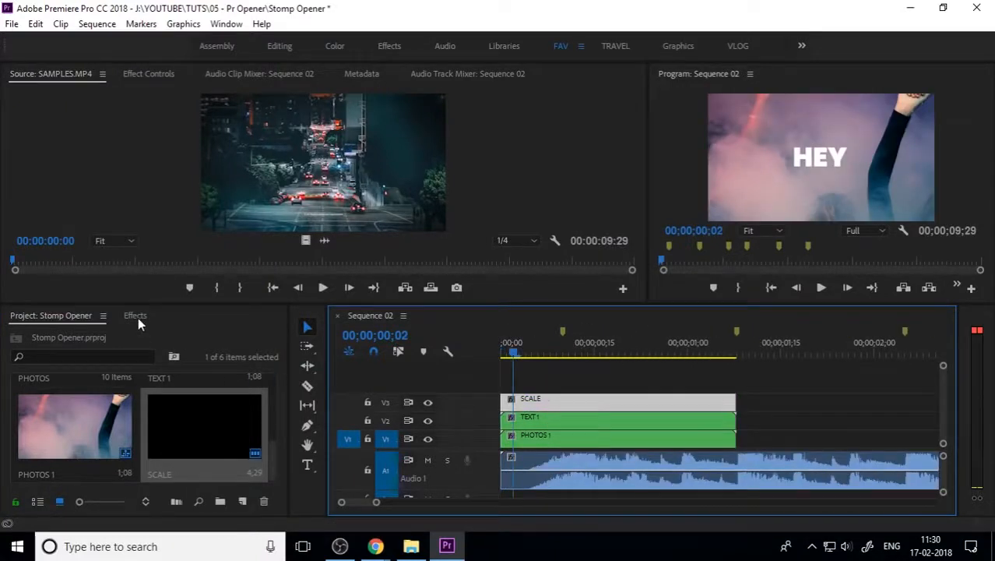
# Step: Apply the Distort > Transform effect to the SCALE adjustment layer
pyautogui.click(136, 315)
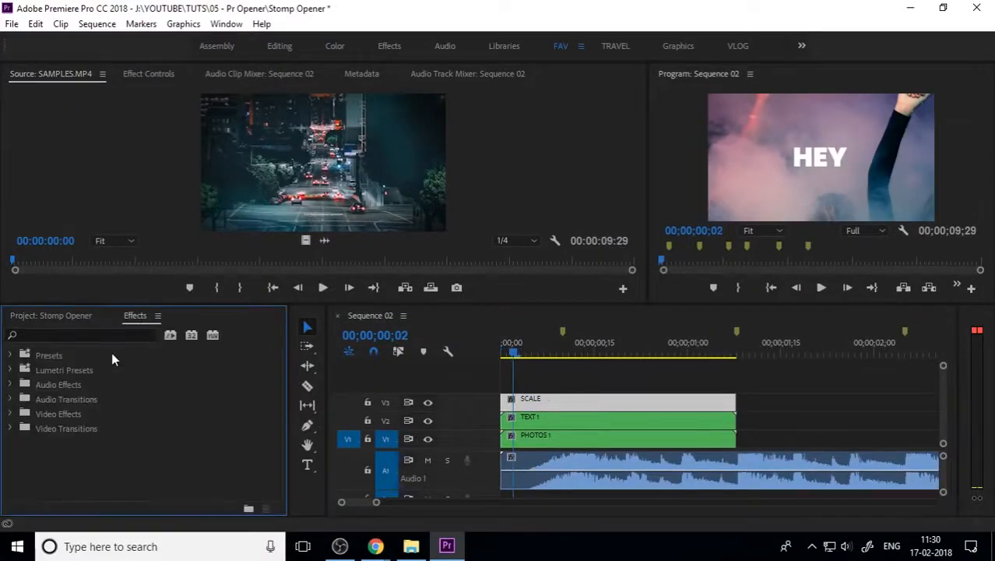
pyautogui.doubleClick(72, 413)
pyautogui.scroll(-5, 115, 459)
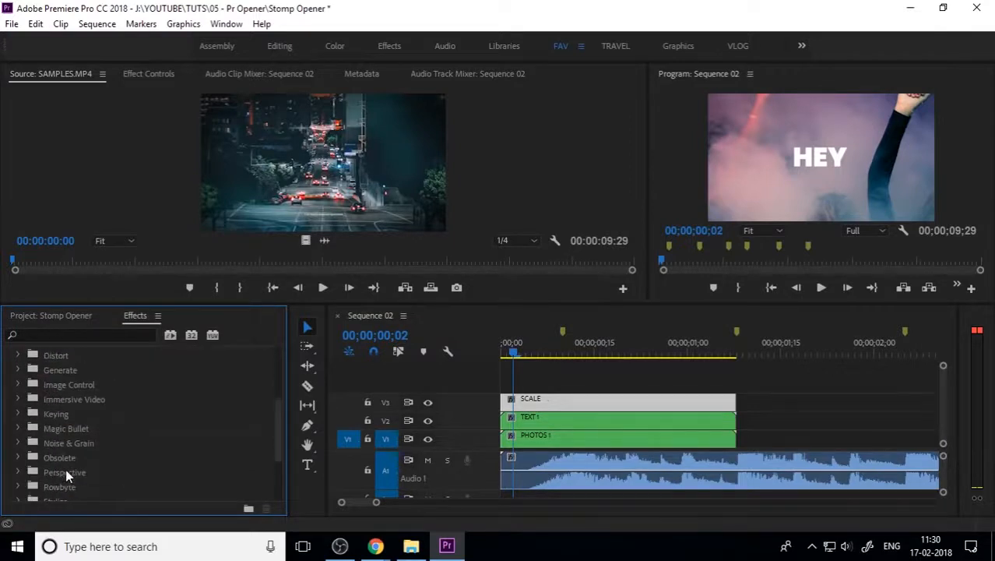
pyautogui.scroll(-2, 85, 469)
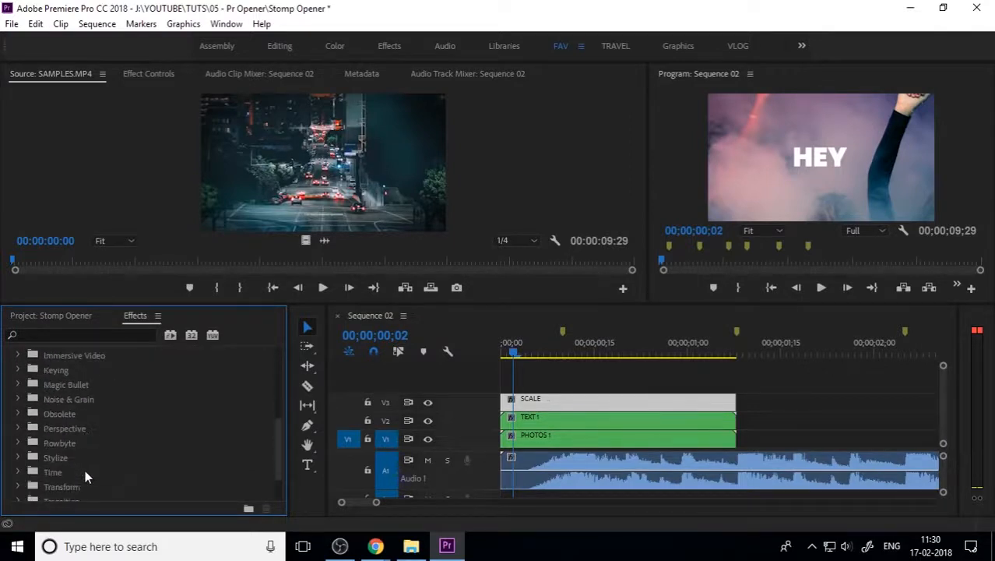
pyautogui.doubleClick(78, 484)
pyautogui.scroll(-3, 110, 450)
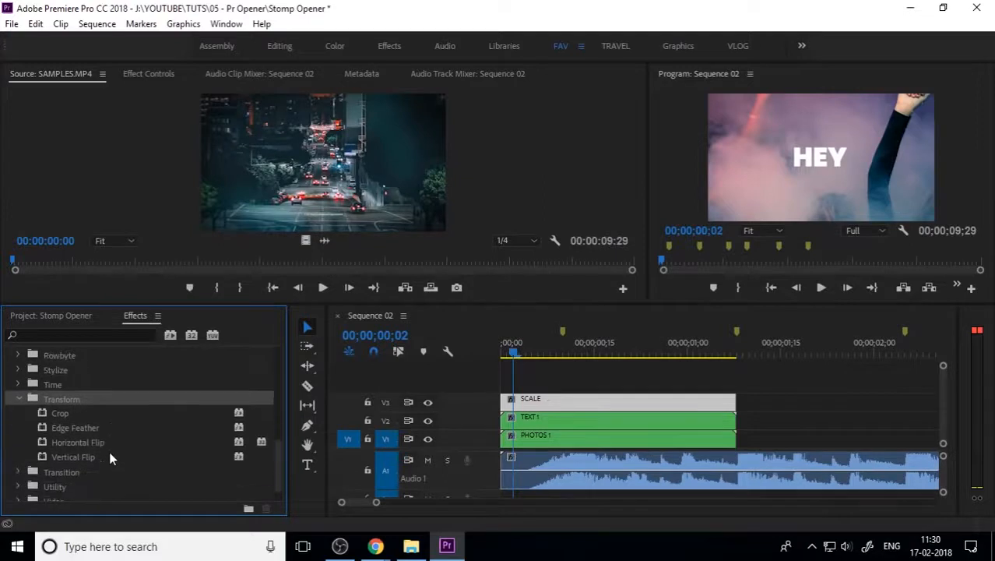
pyautogui.scroll(5, 103, 460)
pyautogui.scroll(2, 103, 461)
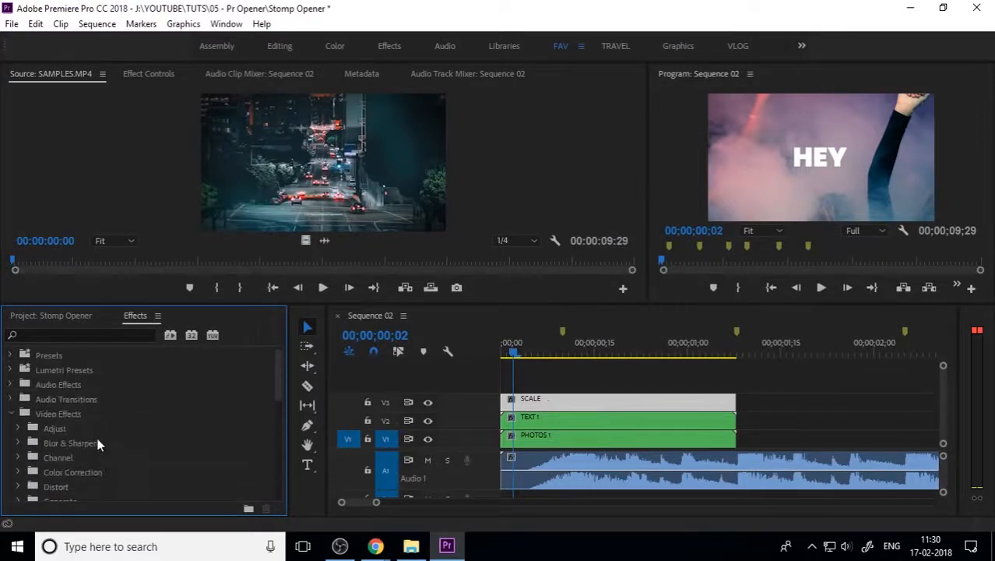
pyautogui.click(73, 403)
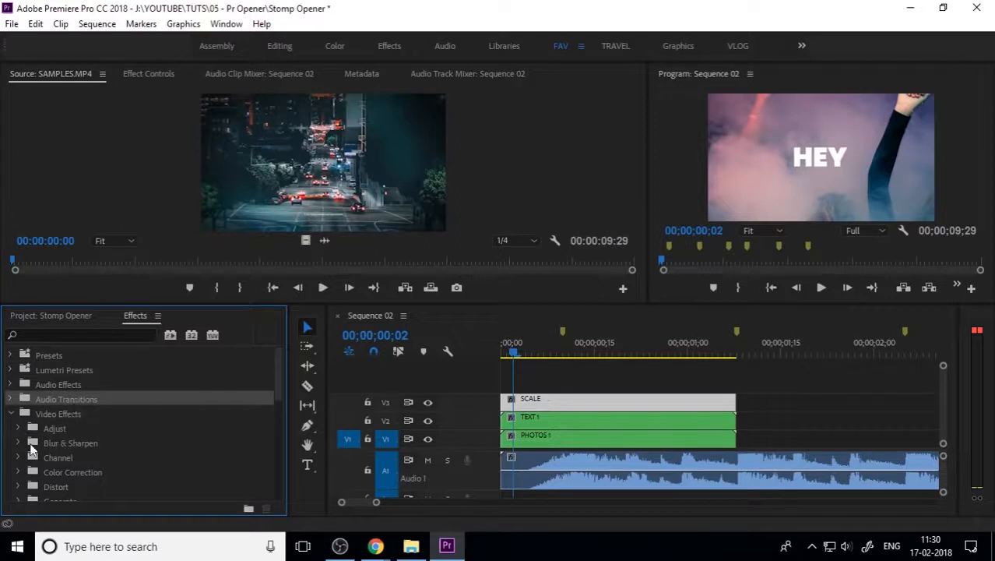
pyautogui.scroll(-1, 46, 454)
pyautogui.doubleClick(74, 445)
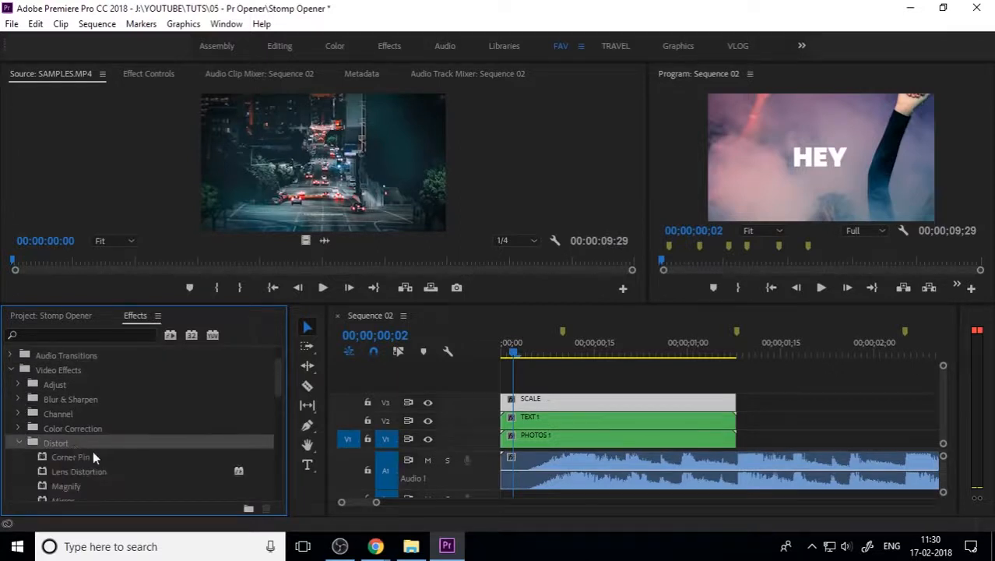
pyautogui.scroll(-3, 85, 456)
pyautogui.moveTo(80, 455); pyautogui.dragTo(548, 404)
# Step: Show the SCALE clip's effect settings, with a taller settings area and a wider Program monitor
pyautogui.click(547, 404)
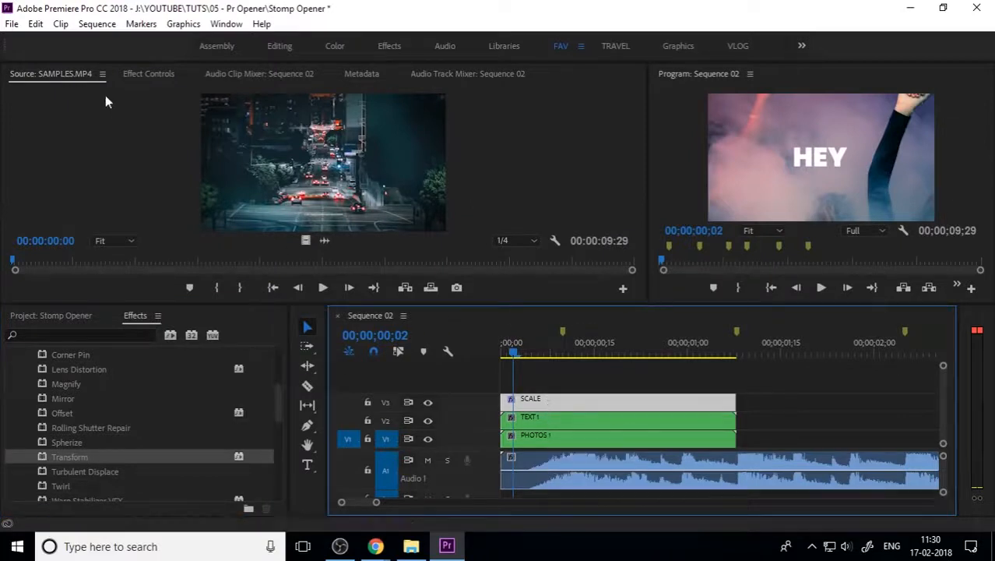
pyautogui.click(148, 73)
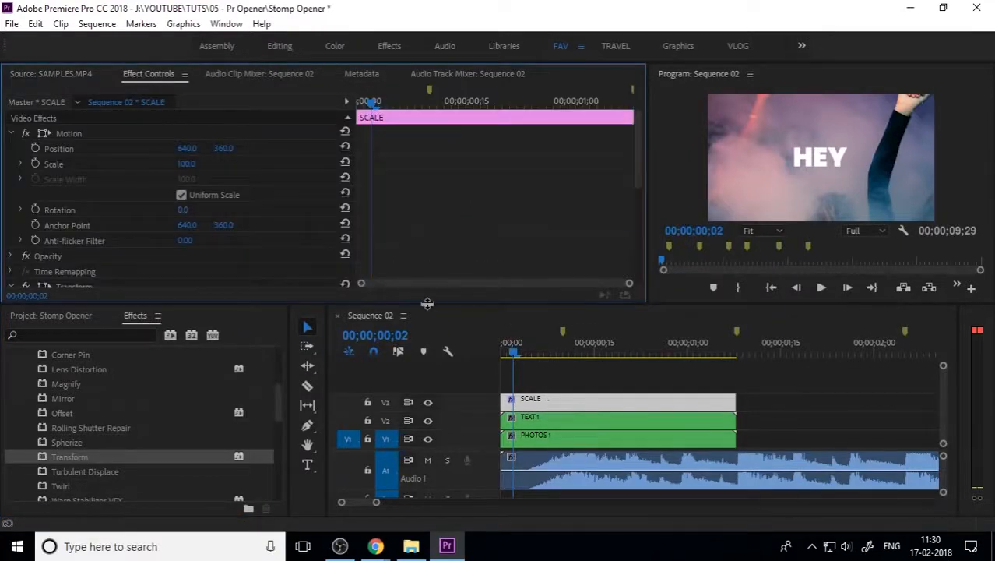
pyautogui.moveTo(426, 302); pyautogui.dragTo(427, 330)
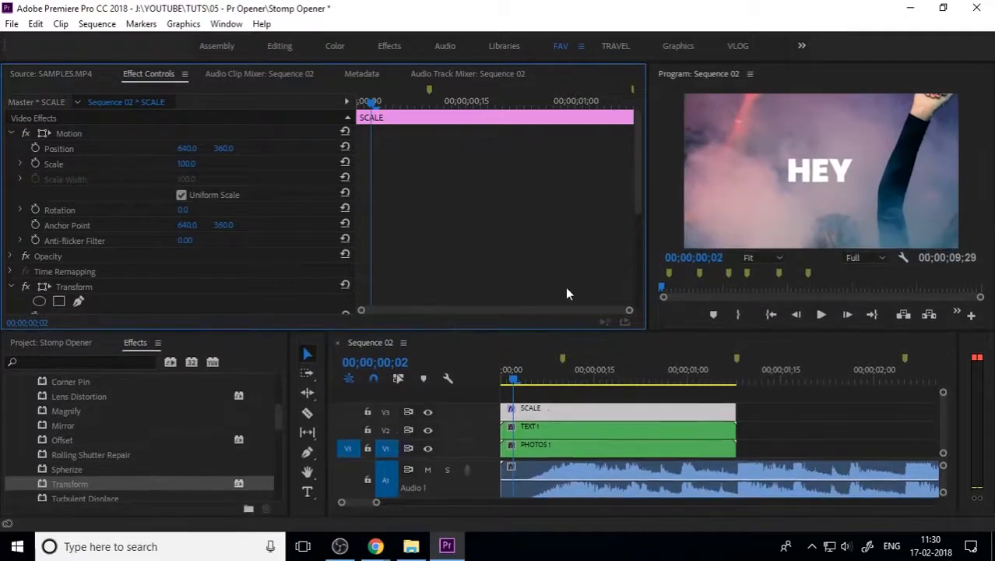
pyautogui.moveTo(644, 280); pyautogui.dragTo(493, 280)
pyautogui.scroll(-5, 92, 469)
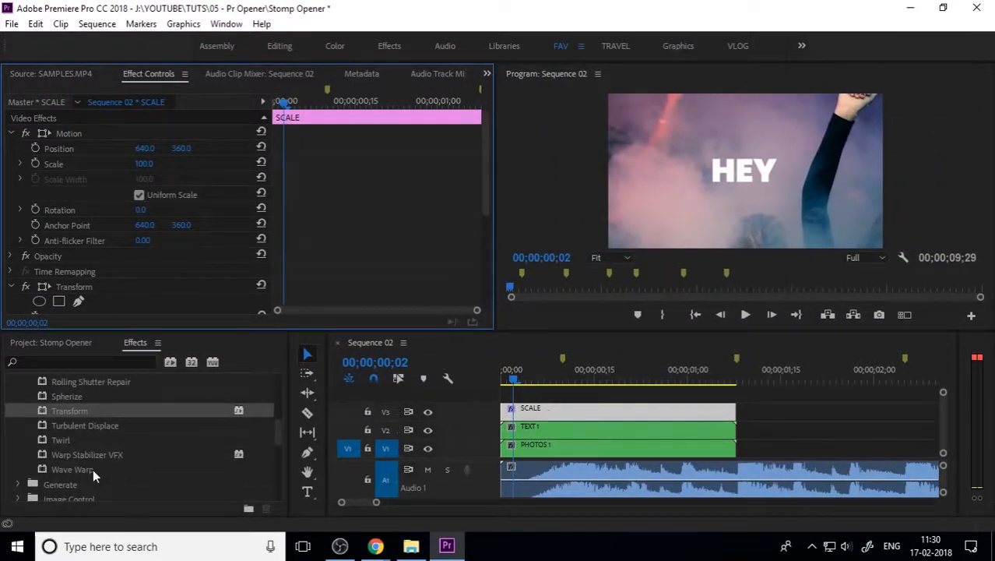
pyautogui.click(75, 439)
pyautogui.doubleClick(75, 441)
pyautogui.scroll(-4, 82, 452)
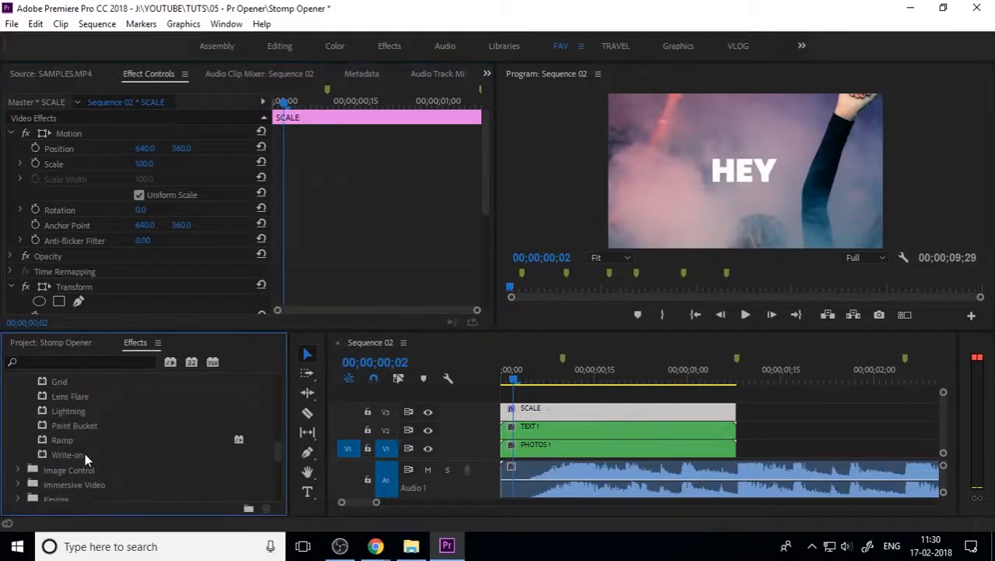
pyautogui.scroll(3, 88, 466)
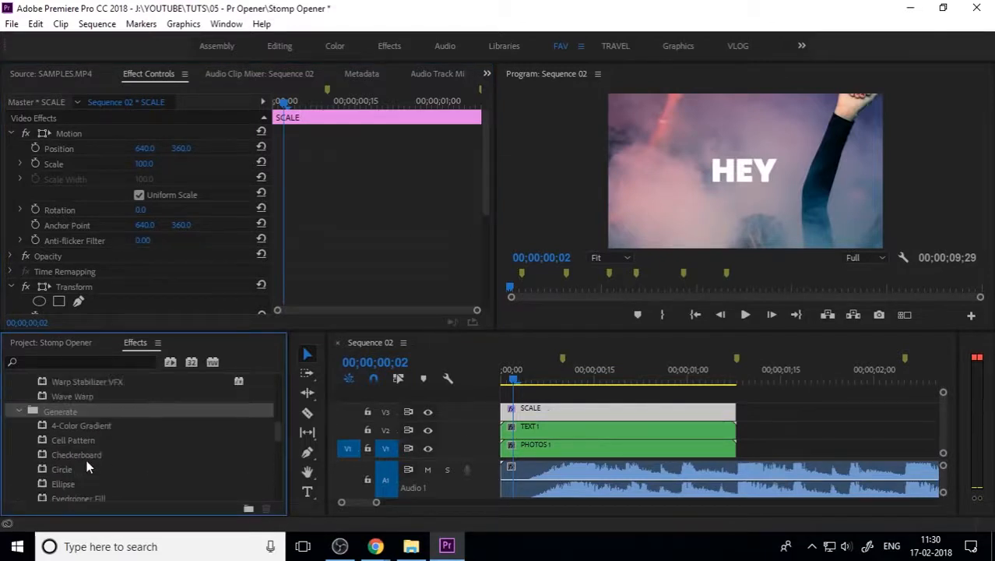
pyautogui.click(19, 410)
pyautogui.scroll(2, 160, 471)
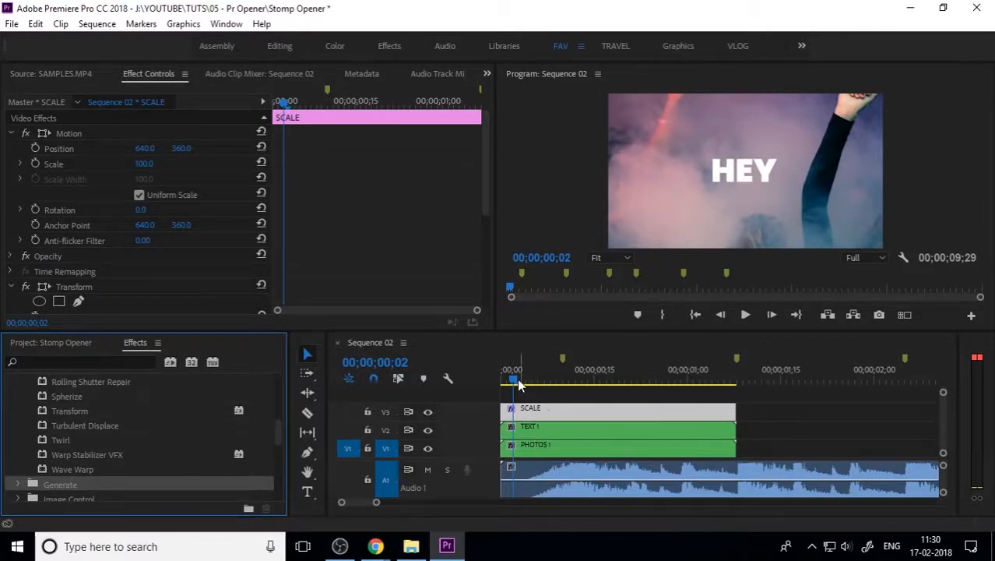
# Step: Preview enlarging Motion Scale and Transform Scale to 134, undo both, and park at frame 27
pyautogui.click(12, 133)
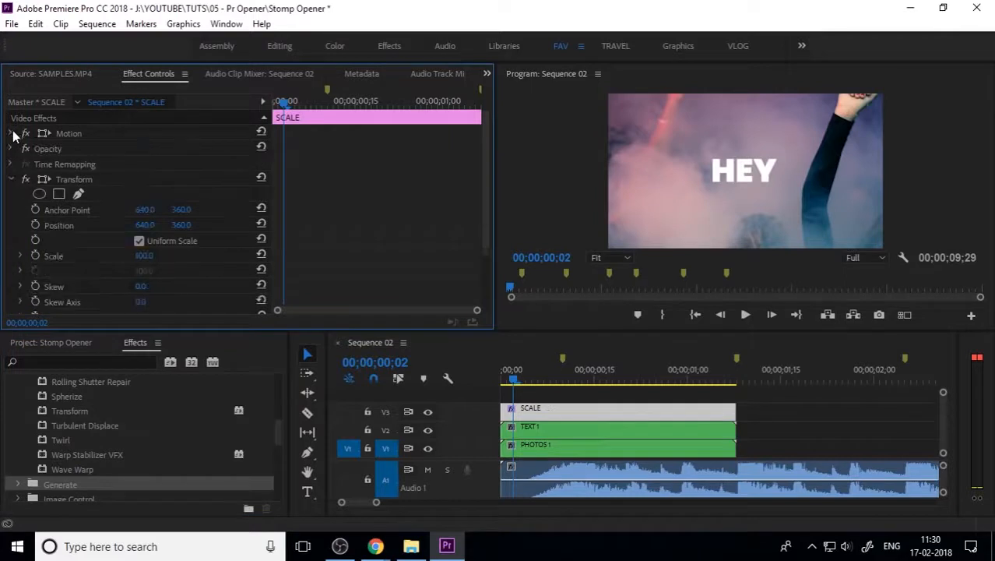
pyautogui.click(12, 134)
pyautogui.moveTo(147, 167); pyautogui.dragTo(244, 167)
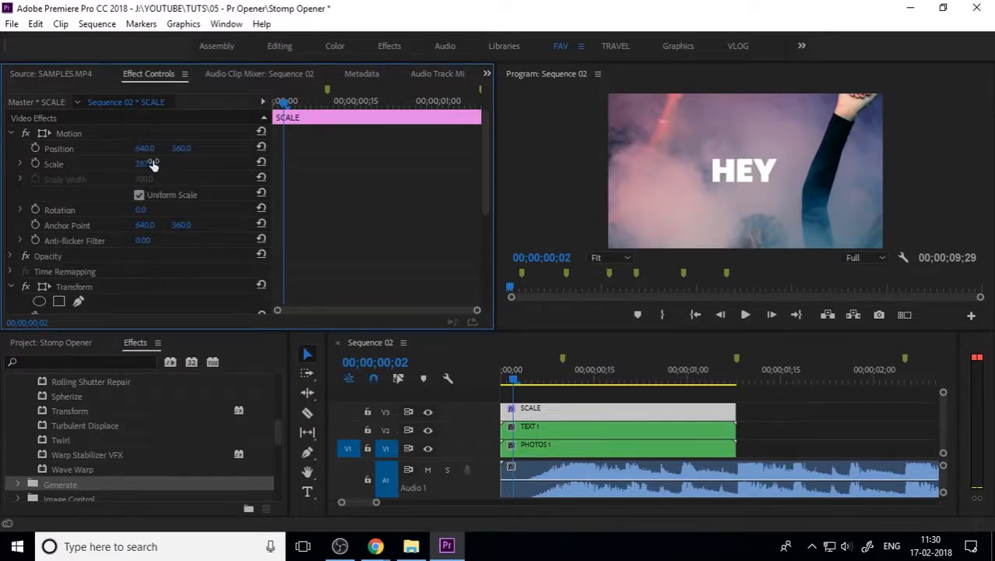
pyautogui.hotkey('ctrl', 'z')
pyautogui.click(11, 133)
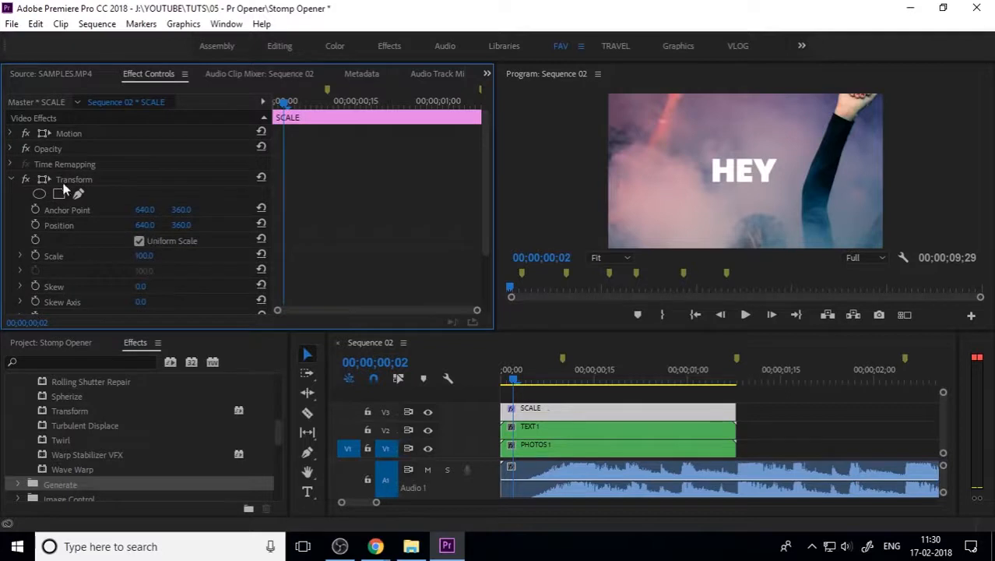
pyautogui.moveTo(143, 262); pyautogui.dragTo(169, 262)
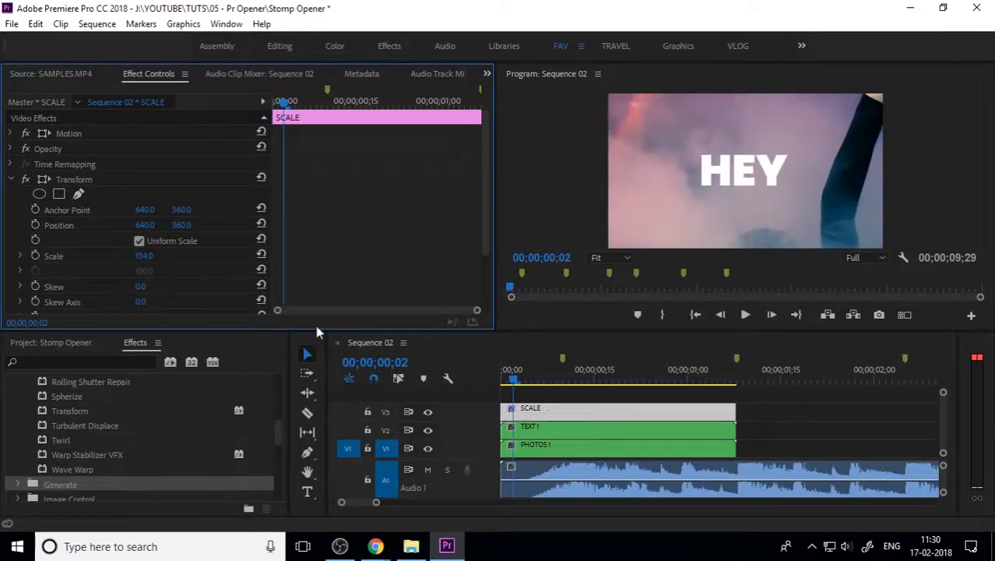
pyautogui.hotkey('ctrl', 'z')
pyautogui.moveTo(520, 381); pyautogui.dragTo(503, 382)
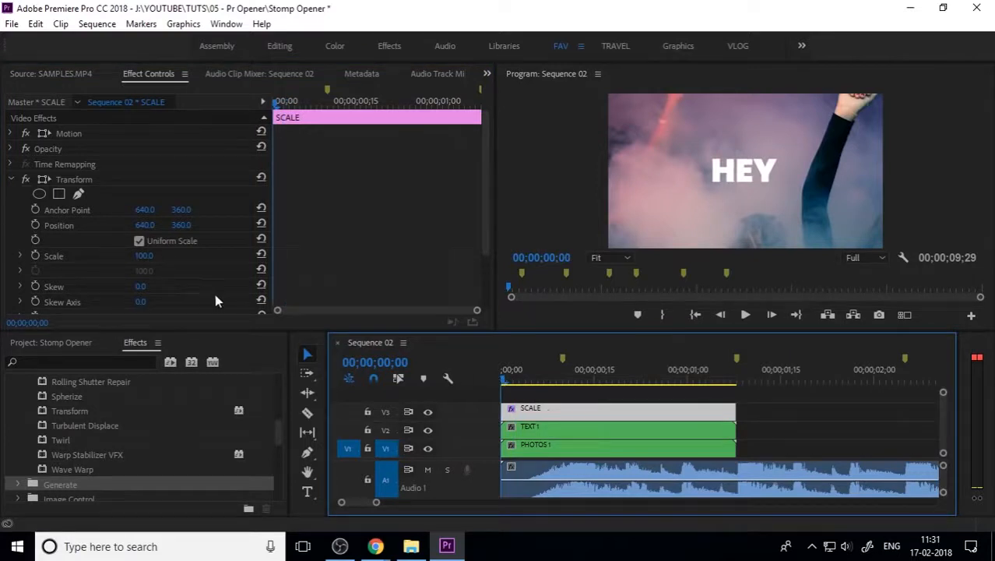
pyautogui.moveTo(325, 122)
pyautogui.mouseDown()
pyautogui.moveTo(420, 117)
pyautogui.moveTo(307, 128)
pyautogui.mouseUp()
# Step: Keyframe Transform Scale at 100 on frame 27 and 135 on frame 6, with Bezier interpolation
pyautogui.click(35, 255)
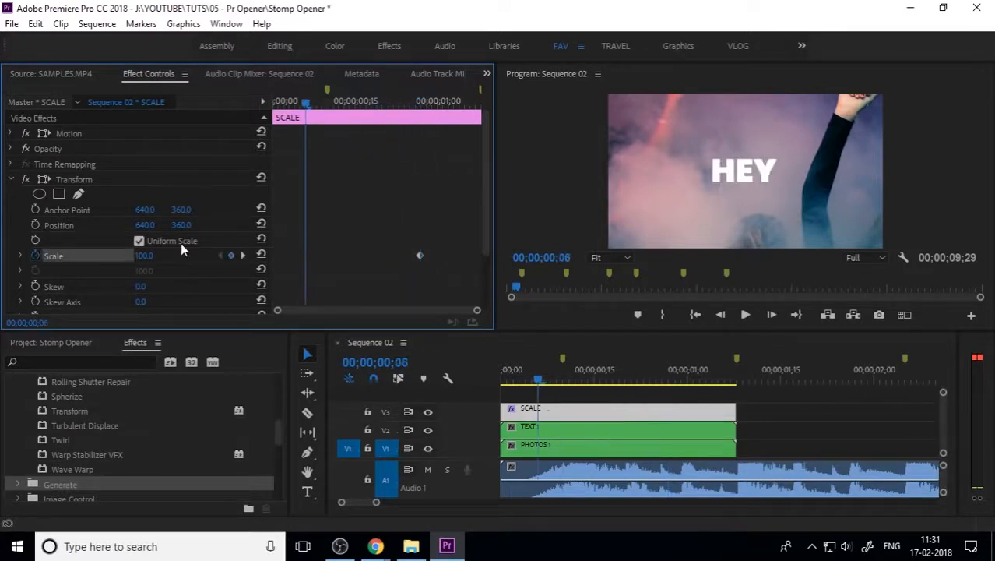
pyautogui.moveTo(144, 256); pyautogui.dragTo(170, 256)
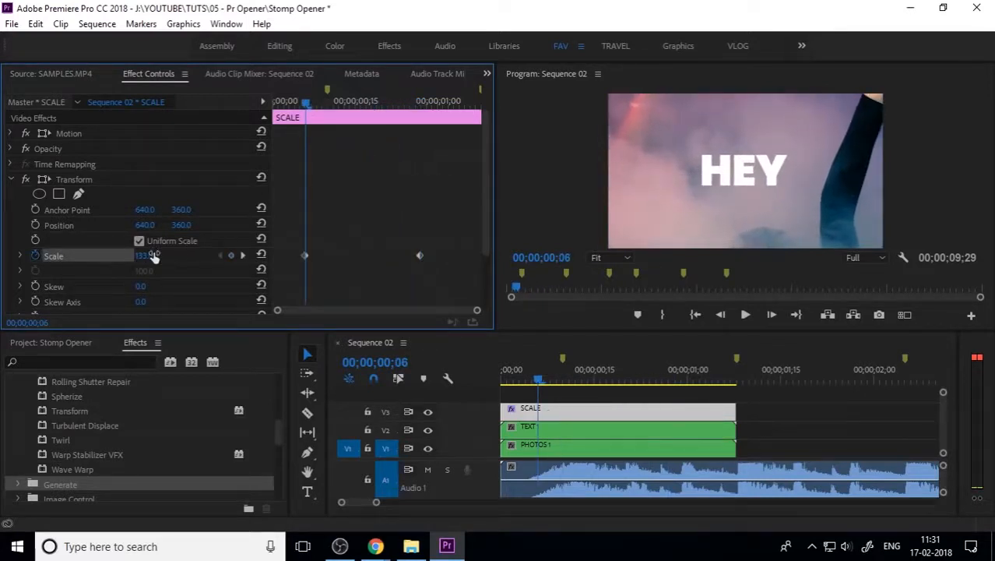
pyautogui.click(154, 256)
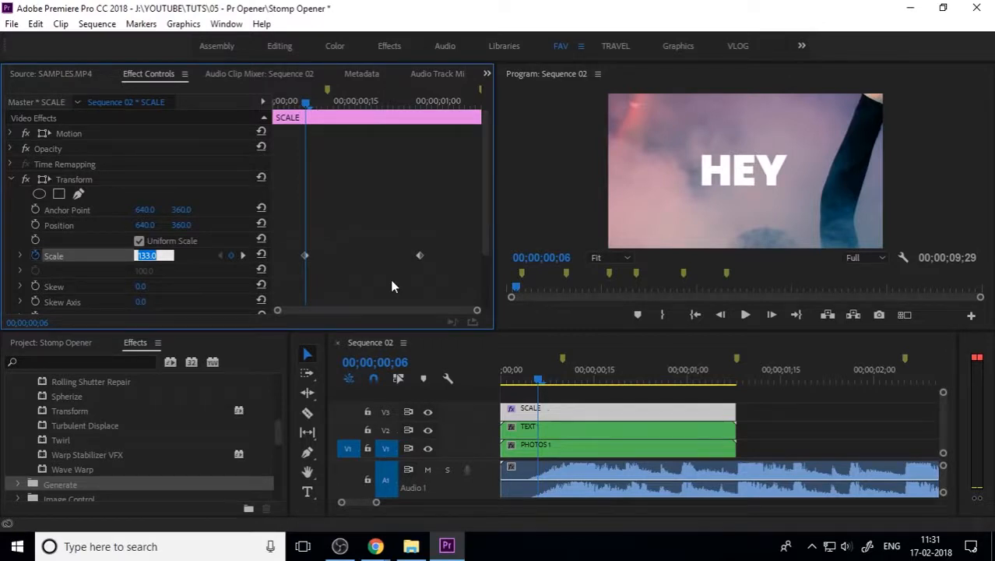
pyautogui.write('135')
pyautogui.press('Return')
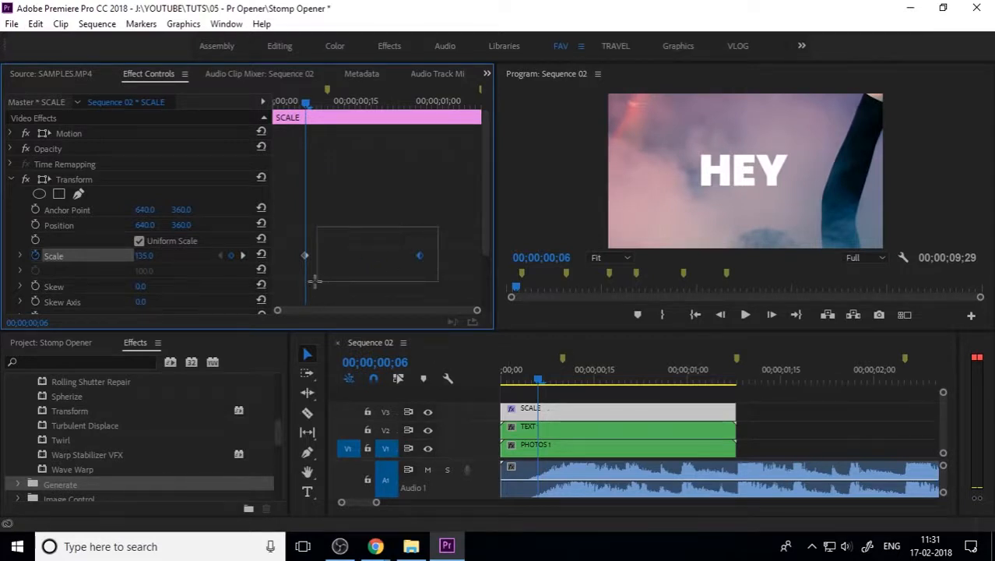
pyautogui.rightClick(303, 254)
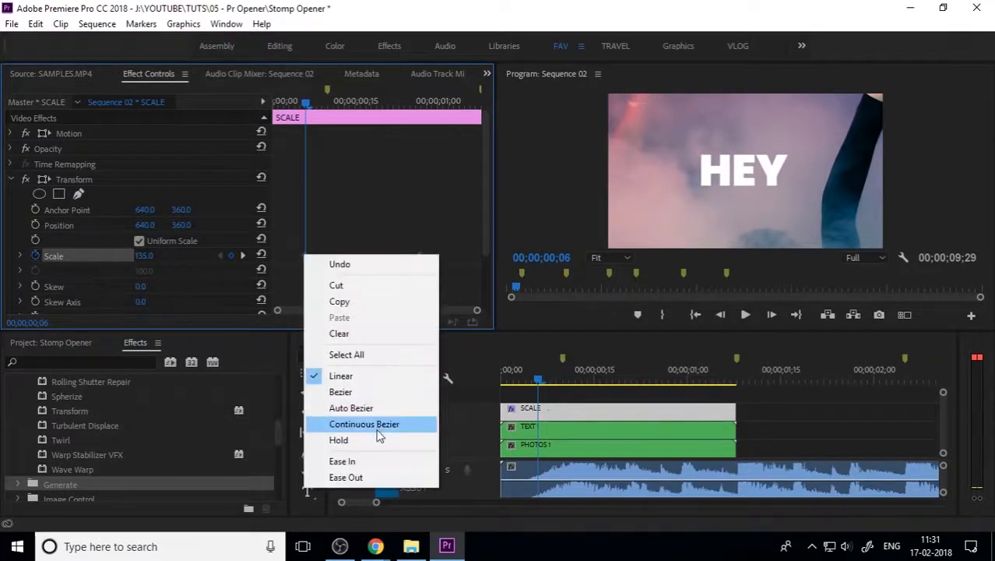
pyautogui.click(363, 391)
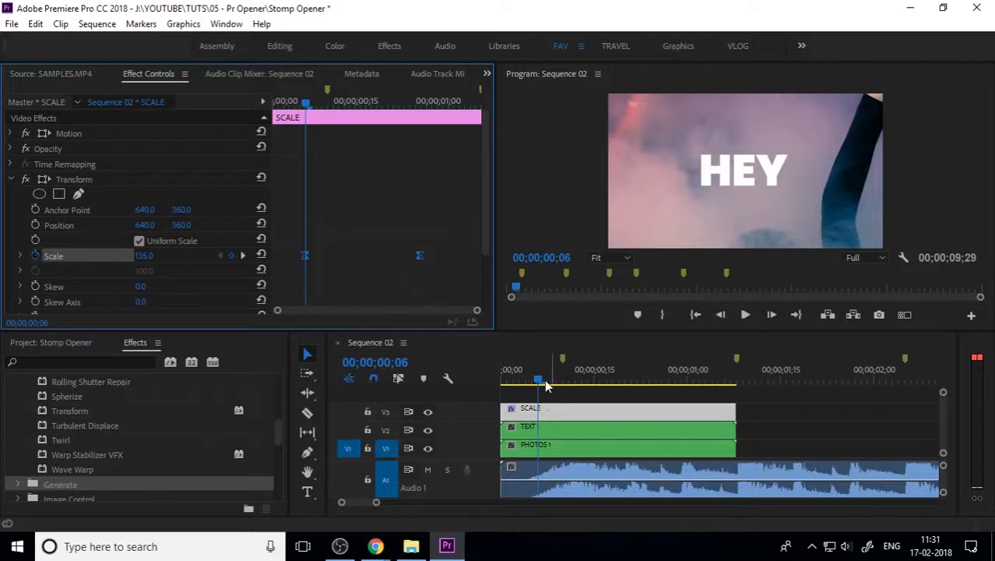
pyautogui.click(21, 256)
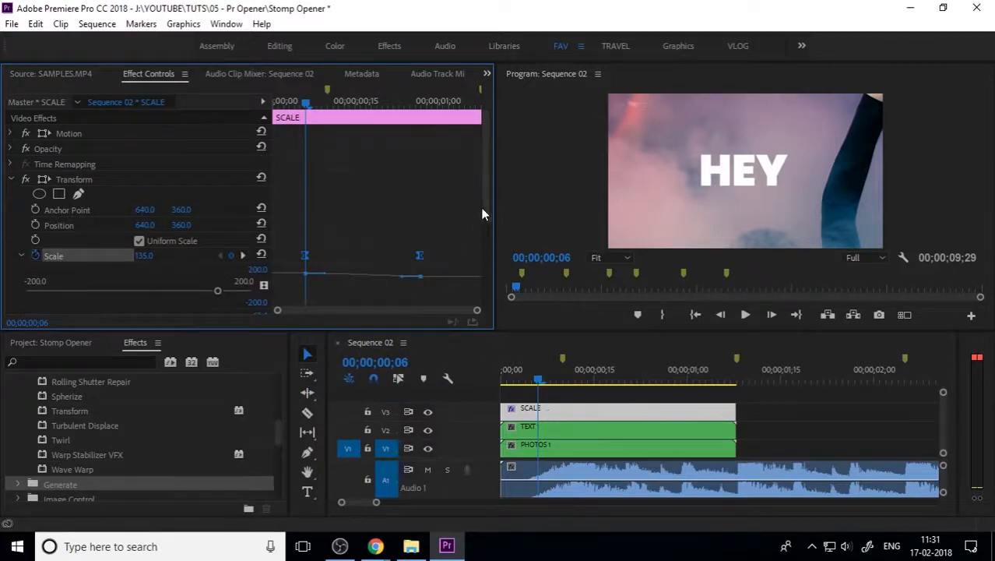
# Step: Enlarge the Scale graph and pull the Bezier handles so the zoom starts fast
pyautogui.moveTo(482, 208); pyautogui.dragTo(480, 259)
pyautogui.moveTo(449, 218); pyautogui.dragTo(274, 266)
pyautogui.click(391, 258)
pyautogui.moveTo(485, 218); pyautogui.dragTo(374, 244)
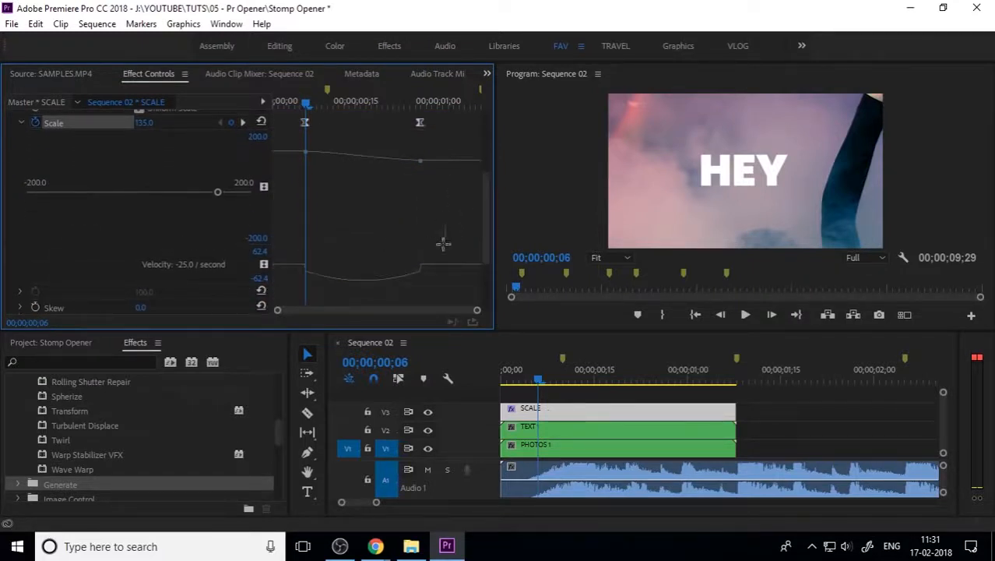
pyautogui.moveTo(444, 218); pyautogui.dragTo(269, 290)
pyautogui.moveTo(540, 378); pyautogui.dragTo(558, 379)
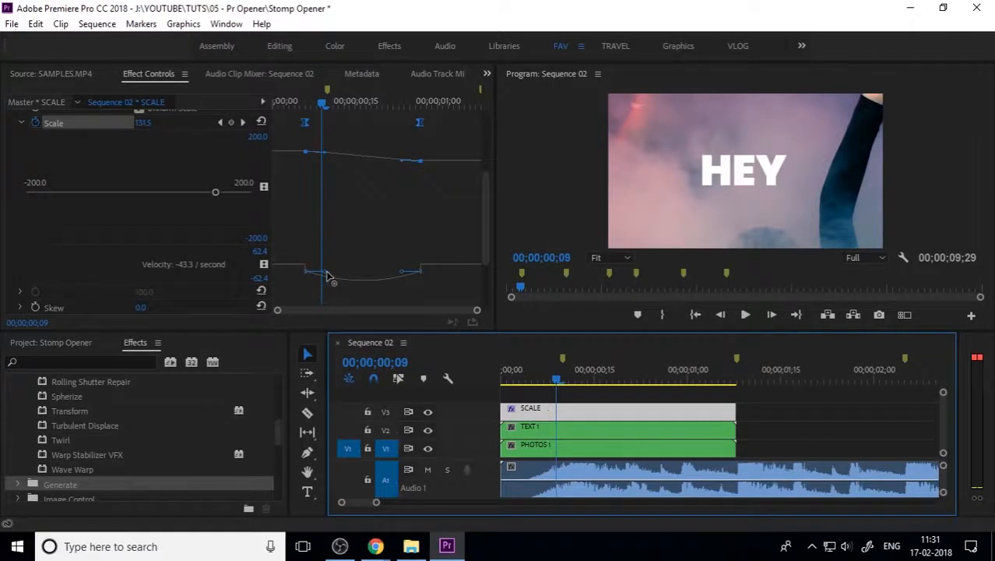
pyautogui.moveTo(326, 274)
pyautogui.mouseDown()
pyautogui.moveTo(334, 287)
pyautogui.moveTo(341, 262)
pyautogui.mouseUp()
pyautogui.click(408, 272)
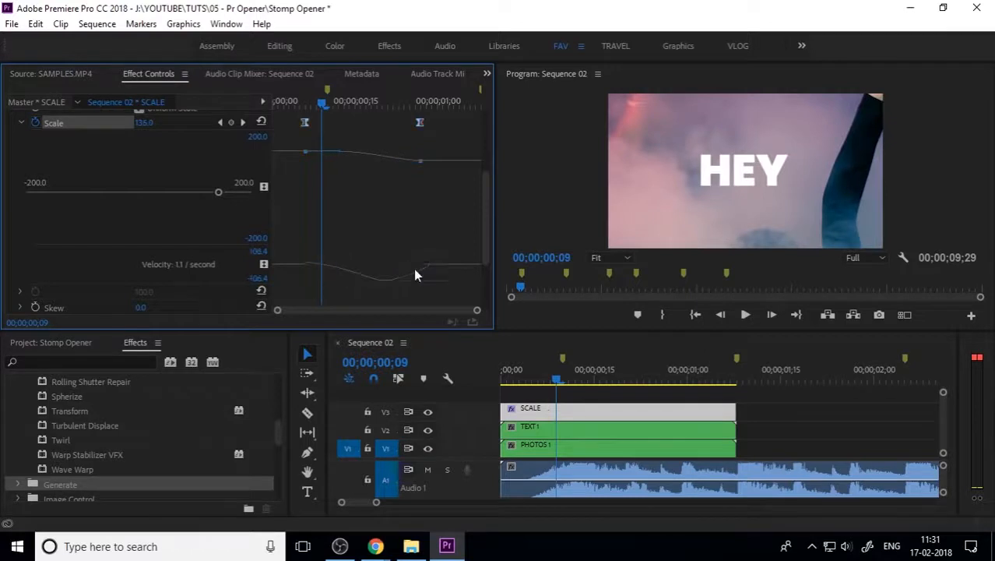
pyautogui.moveTo(437, 252)
pyautogui.mouseDown()
pyautogui.moveTo(386, 287)
pyautogui.moveTo(391, 271)
pyautogui.moveTo(328, 263)
pyautogui.mouseUp()
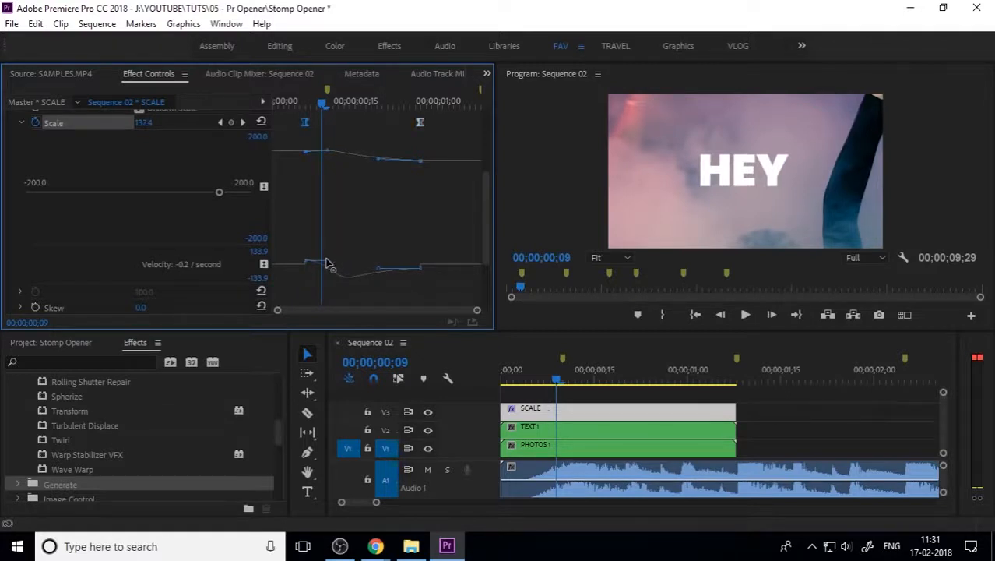
pyautogui.moveTo(359, 233); pyautogui.dragTo(324, 276)
pyautogui.click(305, 260)
pyautogui.moveTo(400, 252); pyautogui.dragTo(451, 288)
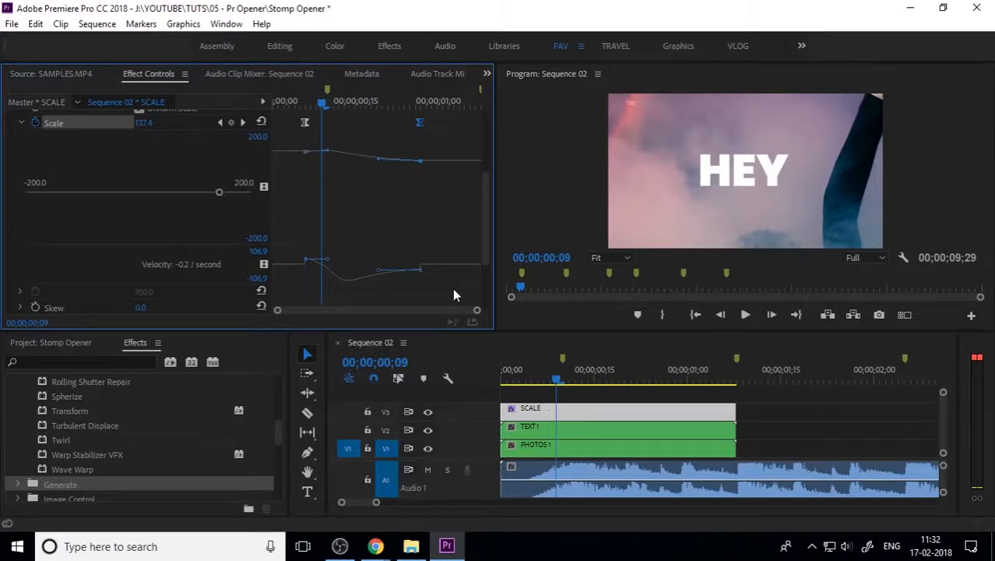
# Step: Move the two Scale keyframes to the SCALE clip's start and end
pyautogui.moveTo(305, 127); pyautogui.dragTo(263, 128)
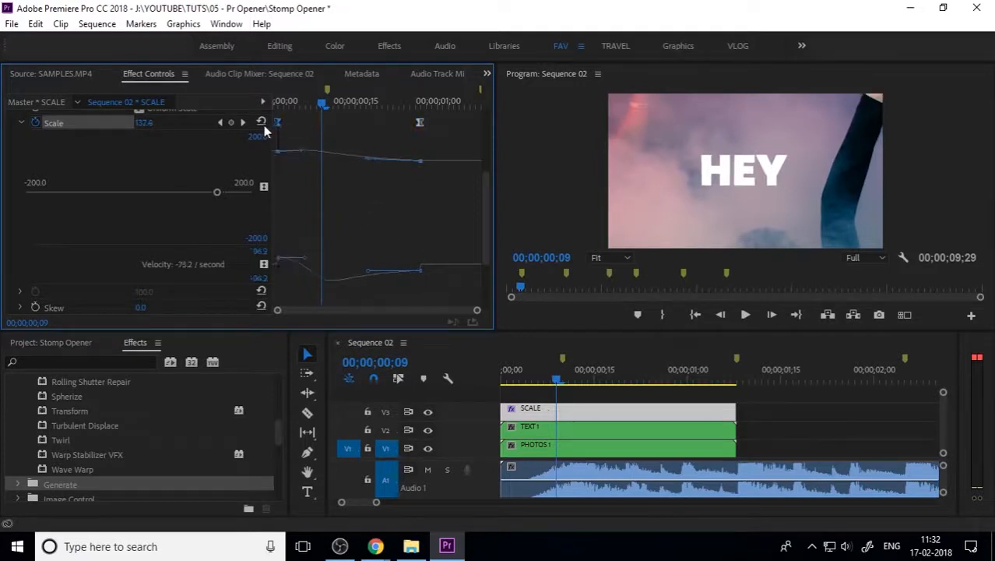
pyautogui.moveTo(439, 130); pyautogui.dragTo(489, 131)
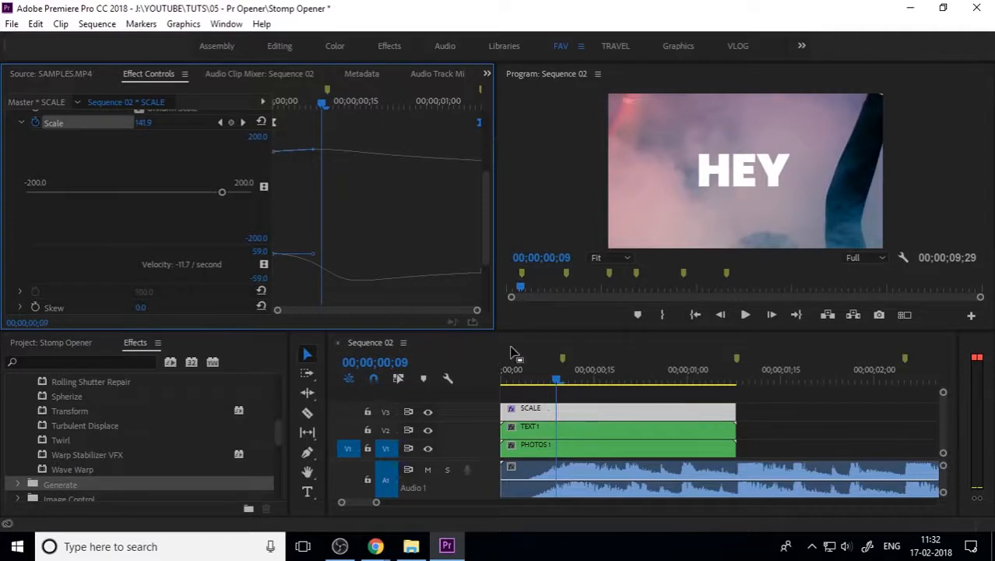
pyautogui.click(562, 379)
# Step: Play the opener from the start to check the zoom
pyautogui.press('Home')
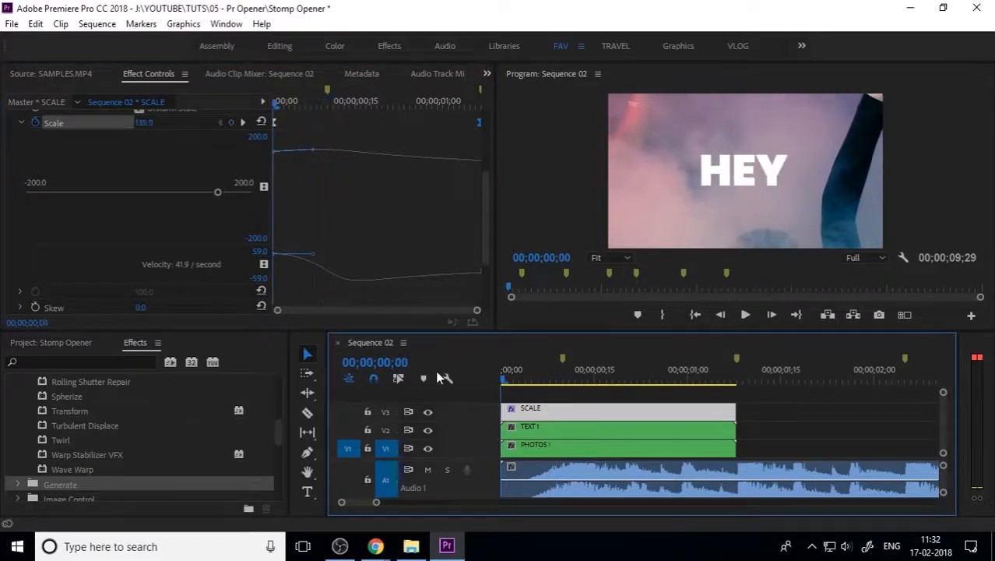
pyautogui.press('space')
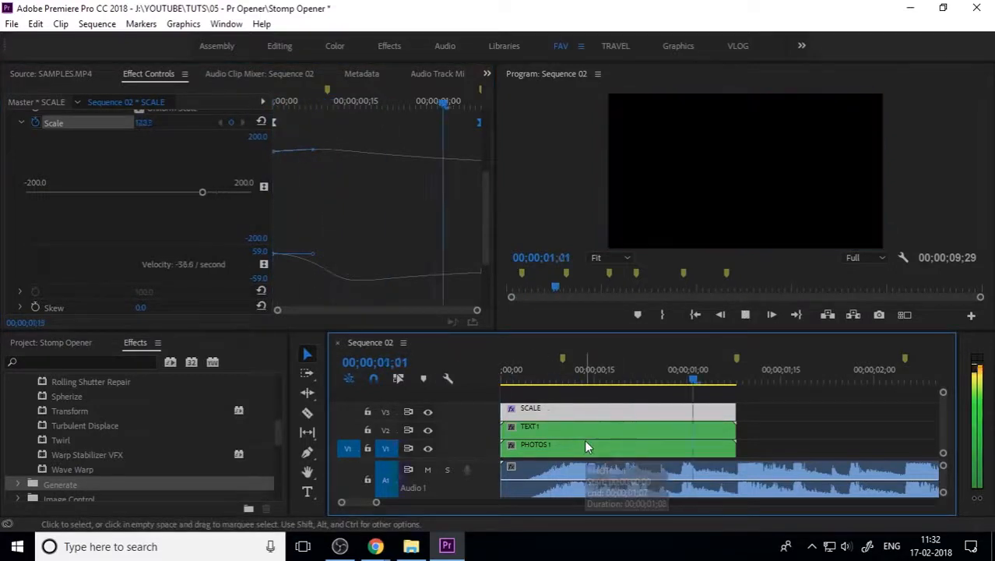
pyautogui.press('space')
pyautogui.press('-')
pyautogui.moveTo(609, 380); pyautogui.dragTo(619, 399)
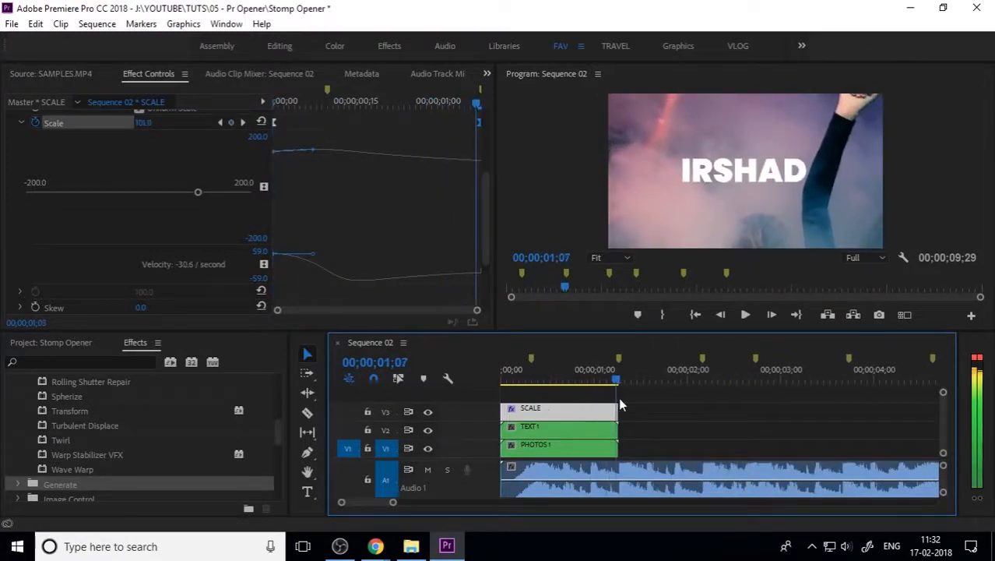
# Step: Inside PHOTOS 1, apply Scale to Frame Size to the 7.jpg photo
pyautogui.doubleClick(560, 449)
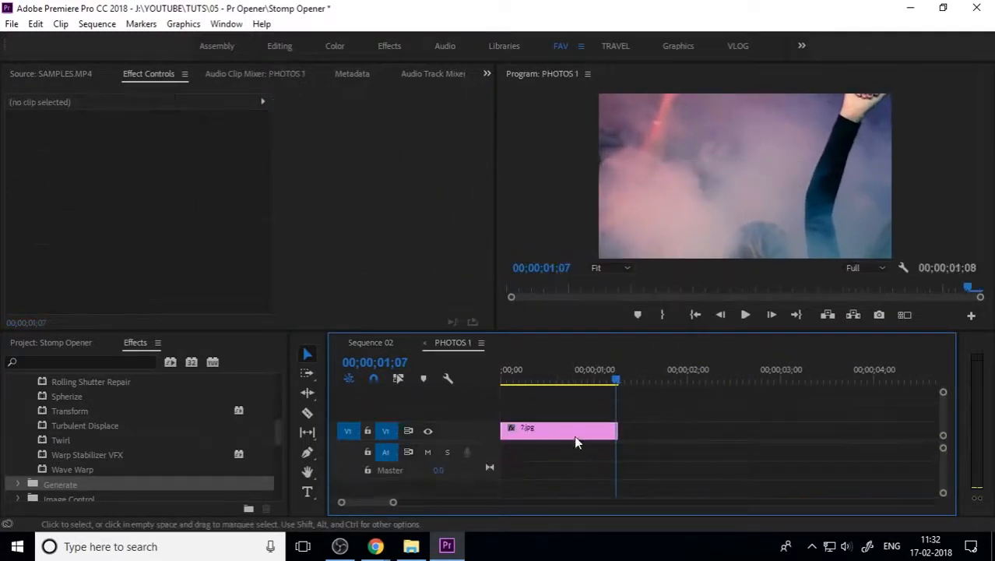
pyautogui.click(575, 436)
pyautogui.rightClick(573, 432)
pyautogui.click(636, 527)
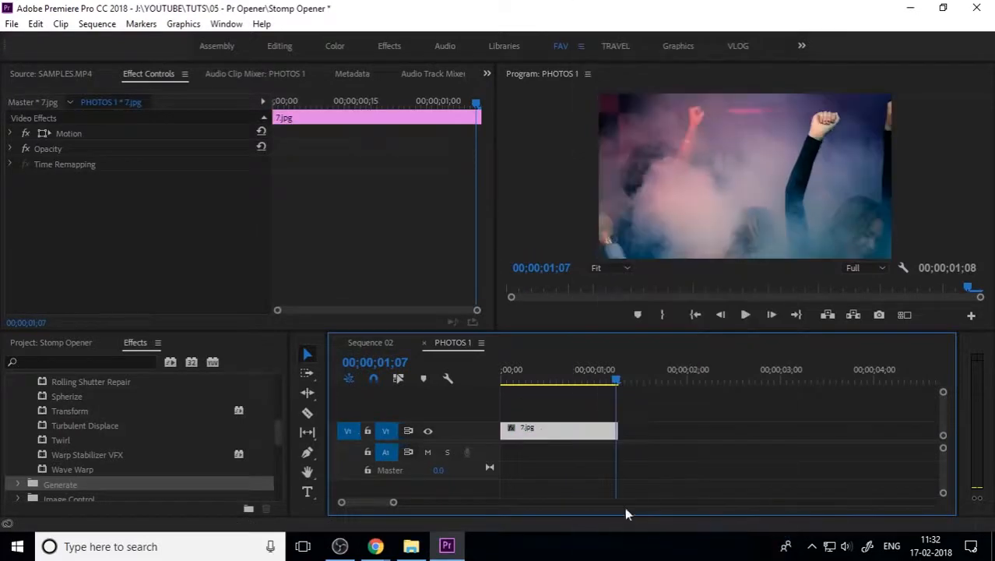
pyautogui.click(424, 342)
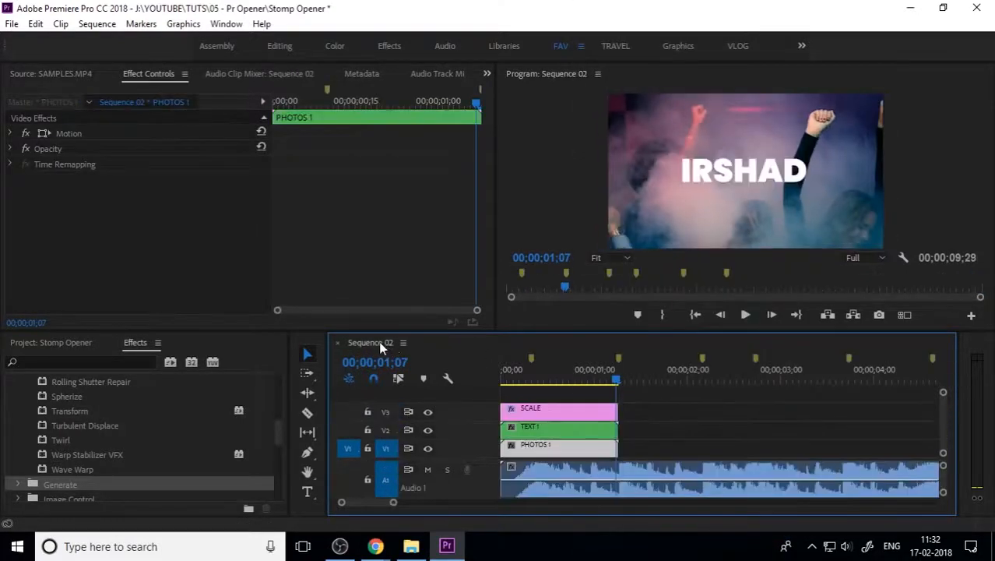
# Step: Replay Sequence 02 from the start and return the playhead to frame 0
pyautogui.moveTo(532, 375); pyautogui.dragTo(482, 379)
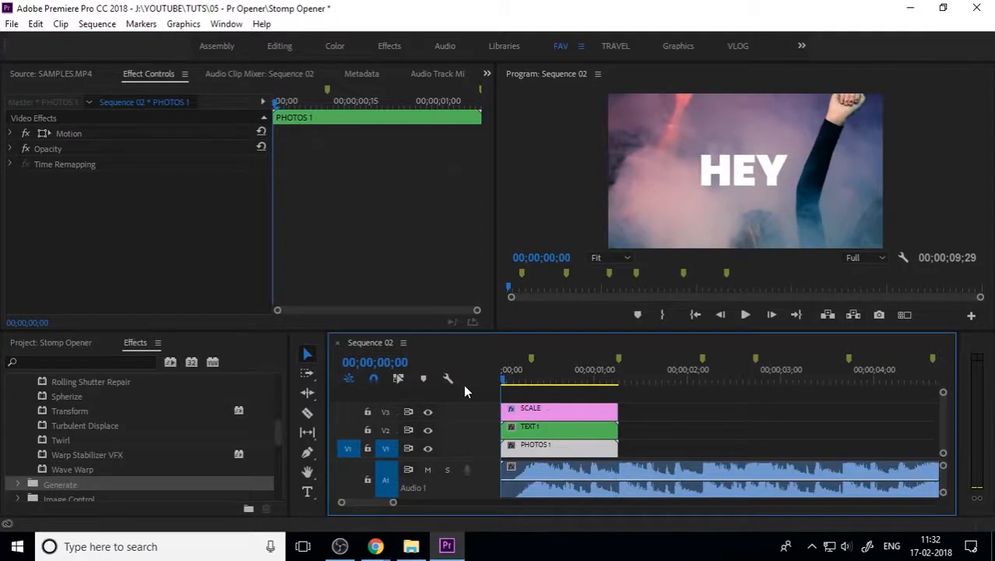
pyautogui.press('space')
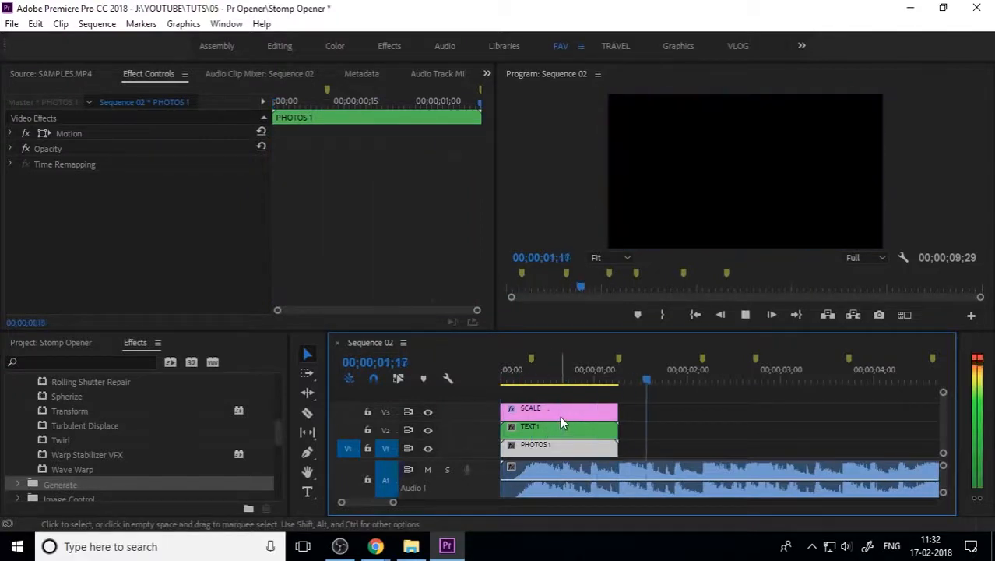
pyautogui.click(549, 379)
pyautogui.press('-')
pyautogui.moveTo(550, 378); pyautogui.dragTo(502, 382)
# Step: Inside TEXT 1, place the SCALE adjustment layer on V3 above the word titles
pyautogui.doubleClick(531, 430)
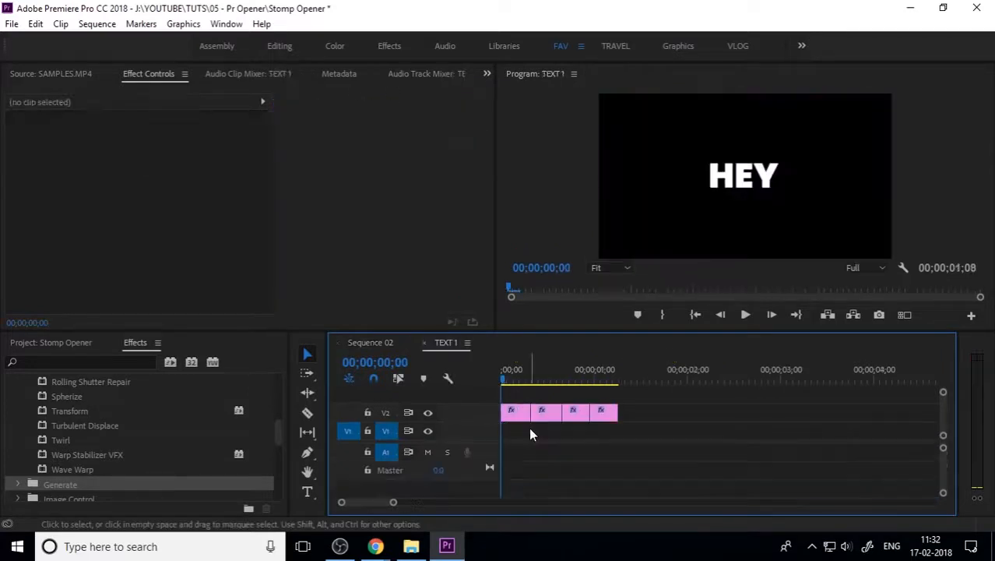
pyautogui.click(519, 419)
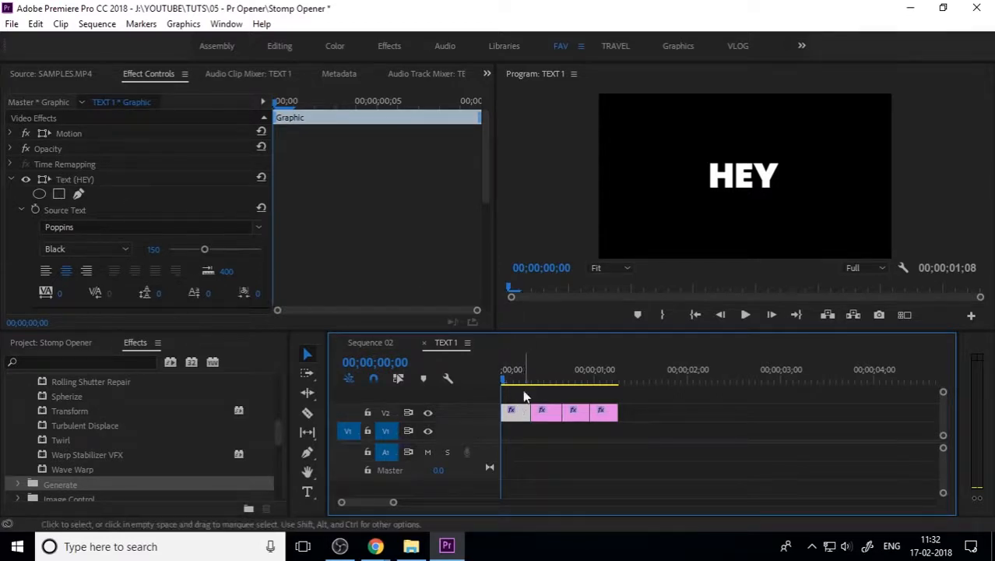
pyautogui.click(63, 342)
pyautogui.moveTo(192, 454); pyautogui.dragTo(504, 398)
# Step: Trim the SCALE layer's right edge so it ends with the HEY clip
pyautogui.click(528, 396)
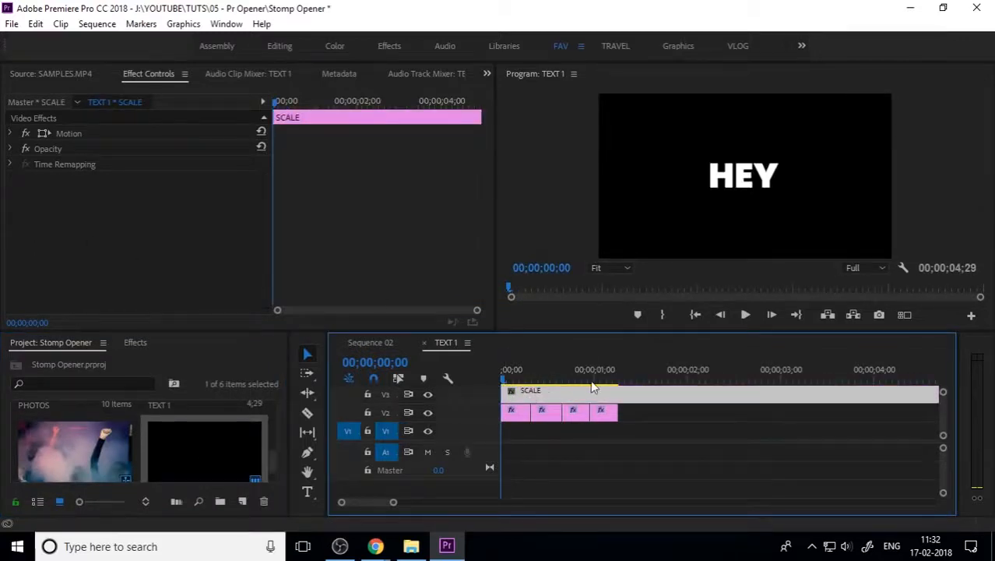
pyautogui.press('-')
pyautogui.moveTo(729, 396); pyautogui.dragTo(559, 409)
pyautogui.press('=')
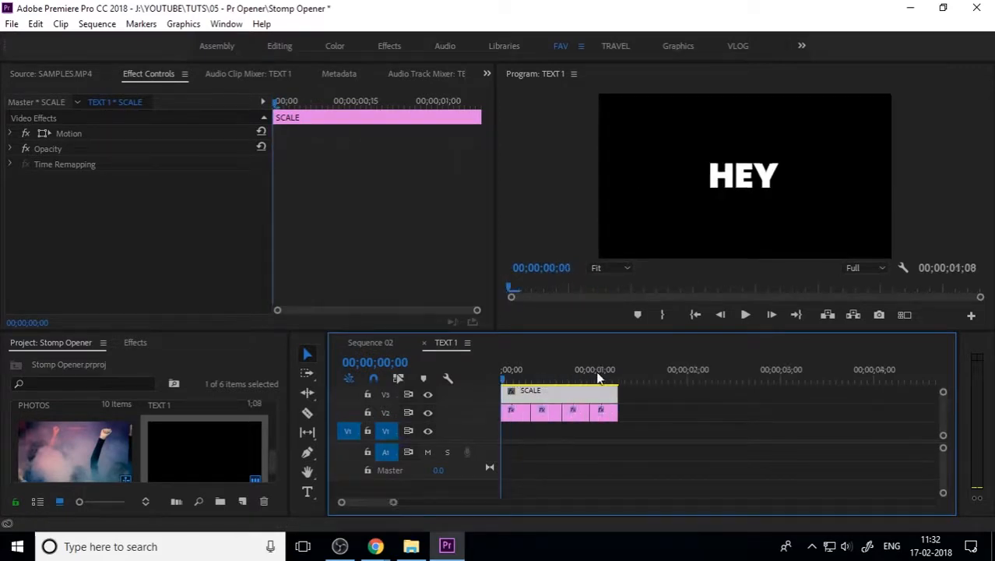
pyautogui.press('=')
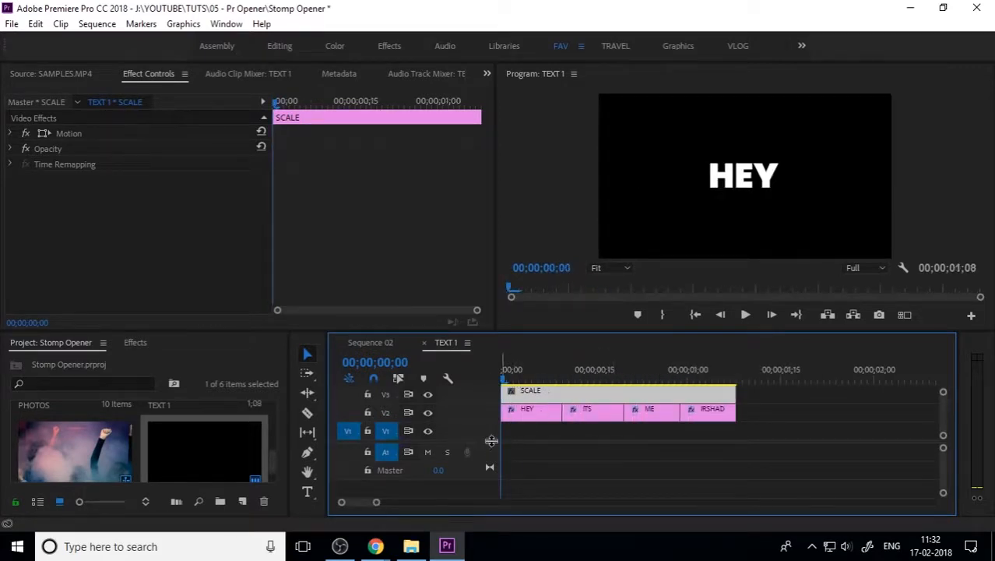
pyautogui.moveTo(493, 454); pyautogui.dragTo(495, 454)
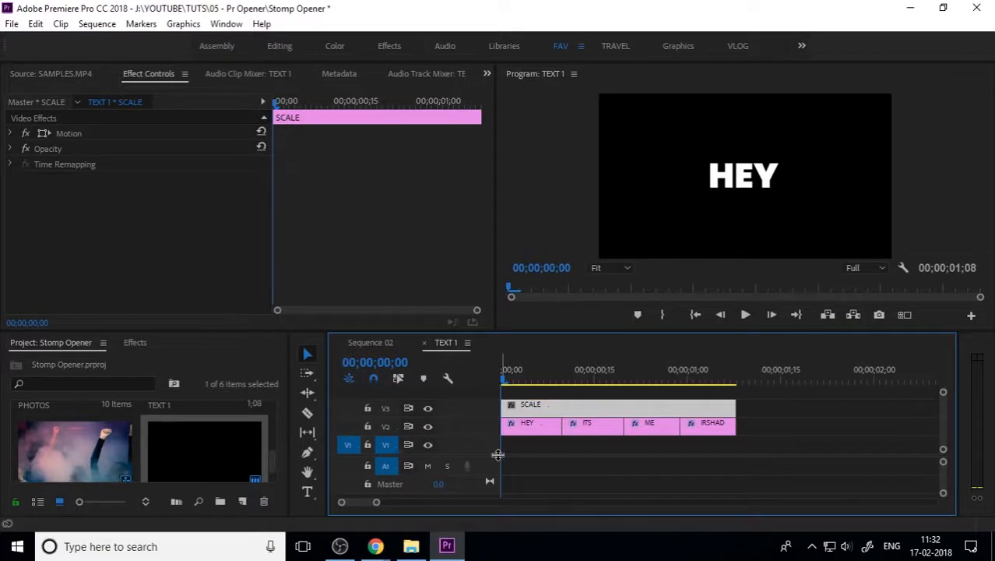
pyautogui.moveTo(729, 406); pyautogui.dragTo(561, 406)
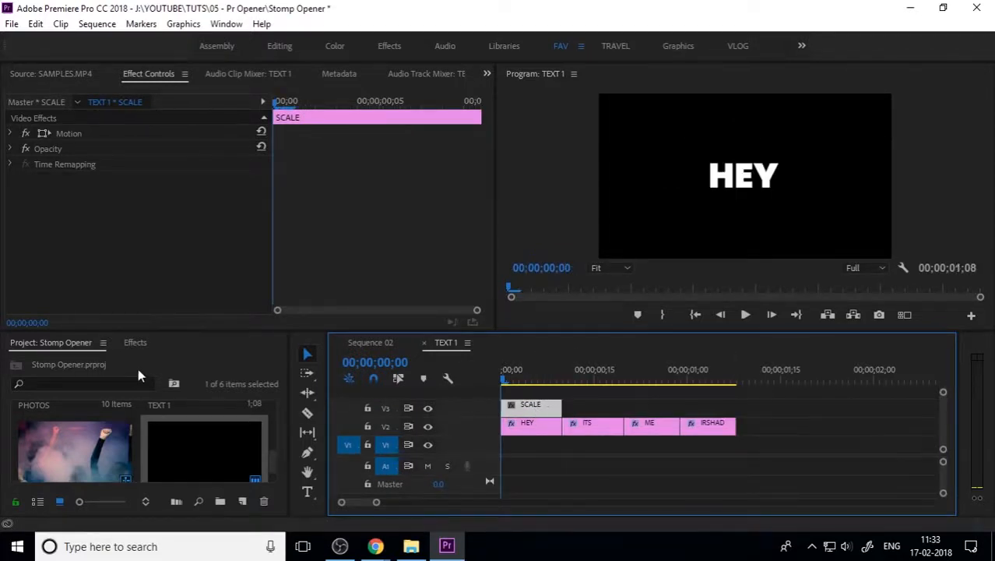
# Step: Apply the Distort > Transform effect to the SCALE layer in TEXT 1
pyautogui.click(135, 343)
pyautogui.scroll(3, 86, 467)
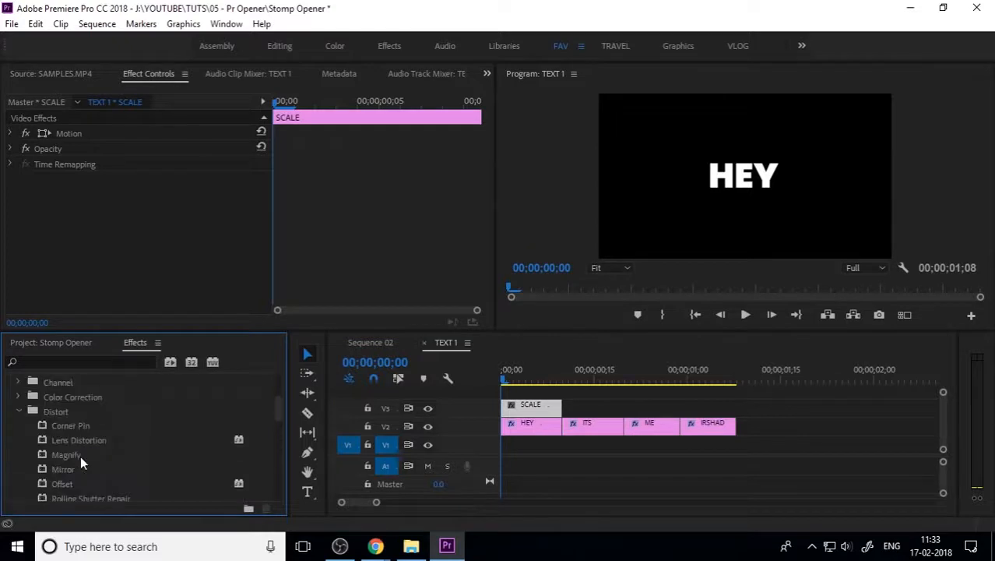
pyautogui.click(18, 411)
pyautogui.scroll(3, 84, 441)
pyautogui.scroll(-3, 85, 441)
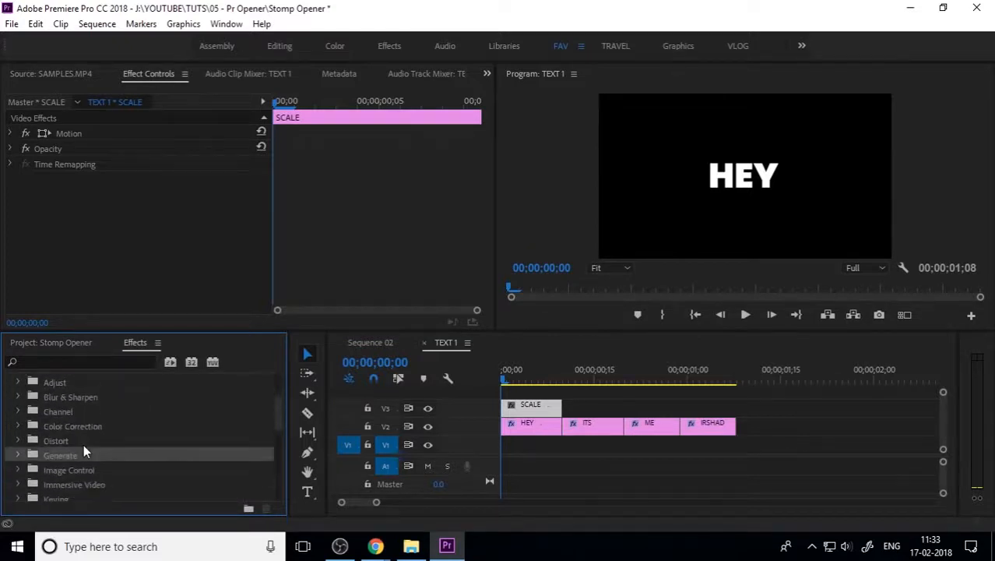
pyautogui.click(82, 440)
pyautogui.scroll(-3, 88, 453)
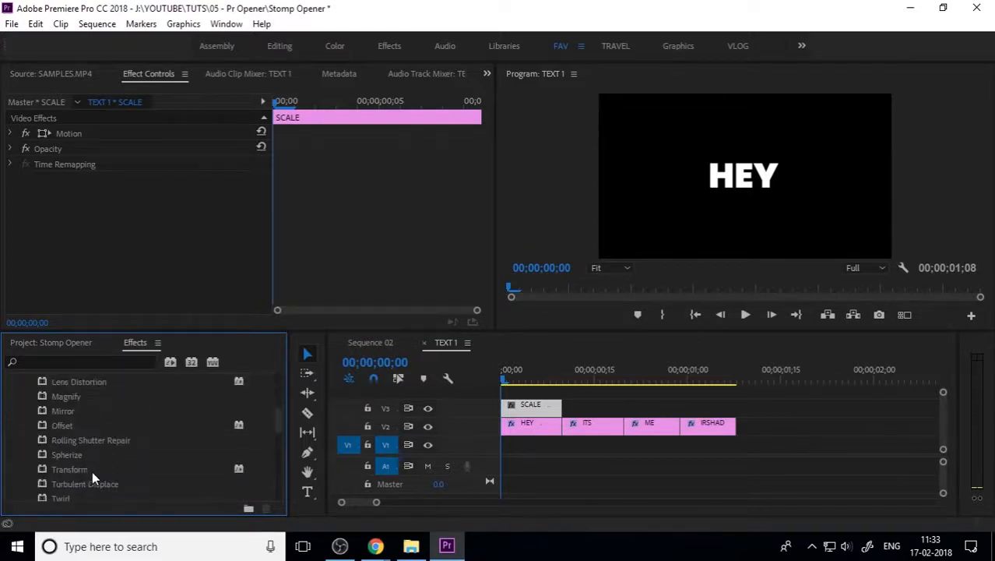
pyautogui.moveTo(91, 470); pyautogui.dragTo(541, 400)
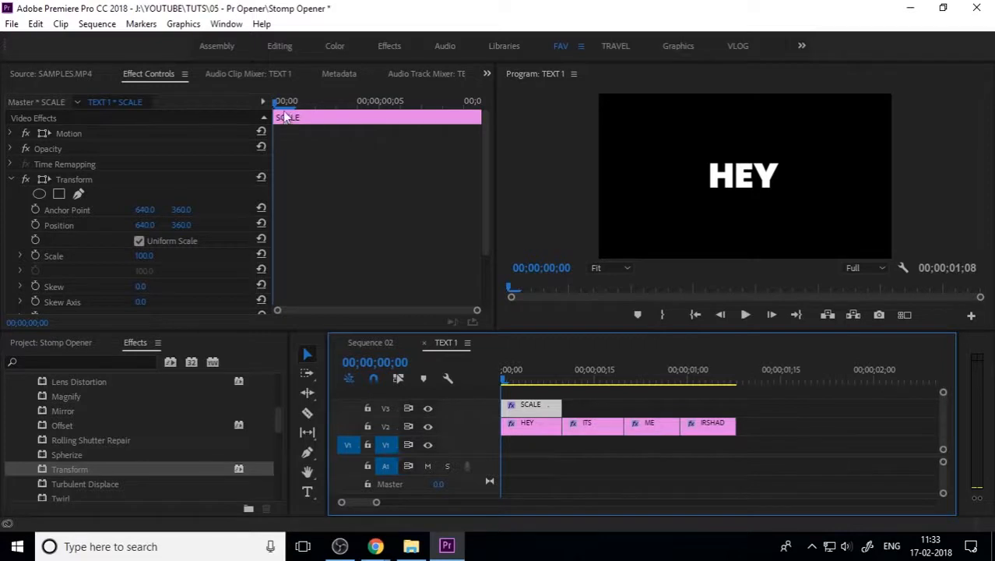
# Step: Keyframe Transform Scale at 300 on frame 0 and 100 at the layer's end
pyautogui.moveTo(279, 106); pyautogui.dragTo(420, 103)
pyautogui.click(35, 255)
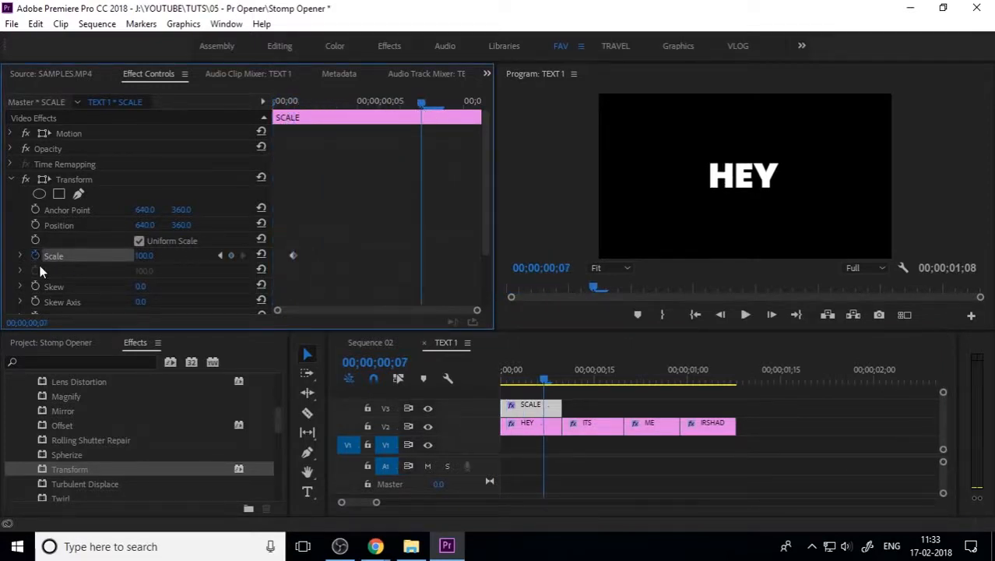
pyautogui.click(232, 257)
pyautogui.click(220, 256)
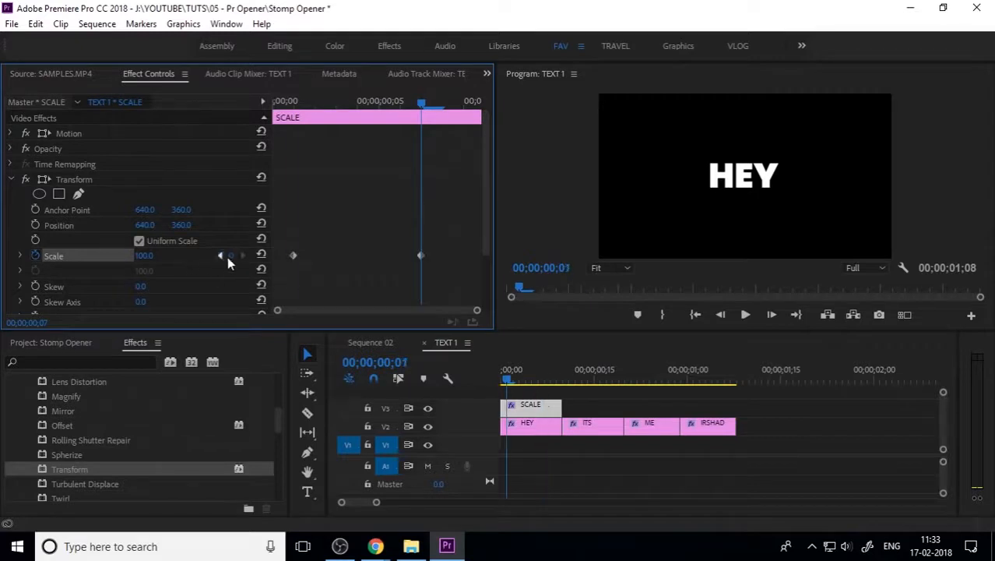
pyautogui.click(220, 256)
pyautogui.moveTo(138, 262); pyautogui.dragTo(294, 261)
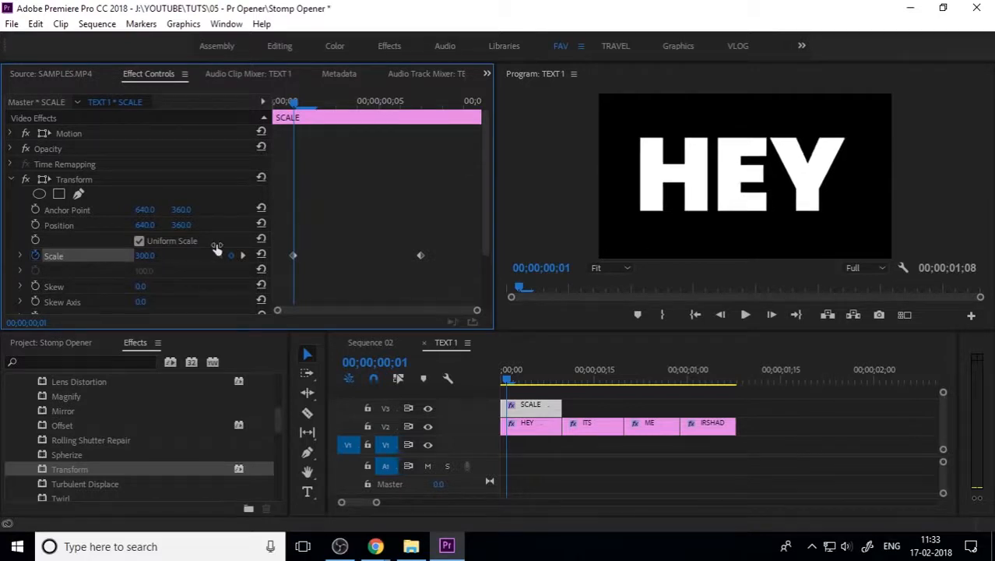
pyautogui.moveTo(296, 256); pyautogui.dragTo(269, 255)
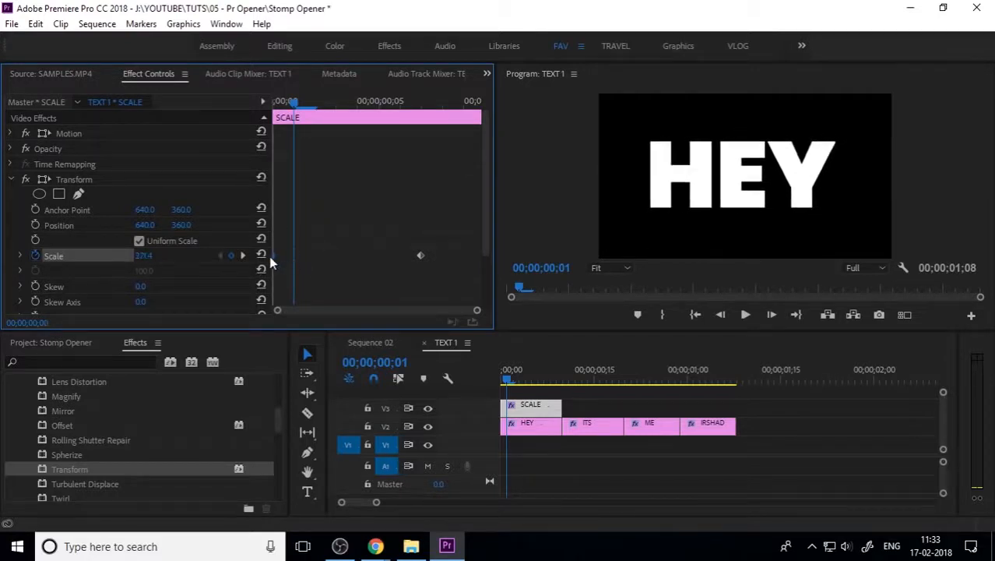
pyautogui.moveTo(420, 256); pyautogui.dragTo(519, 251)
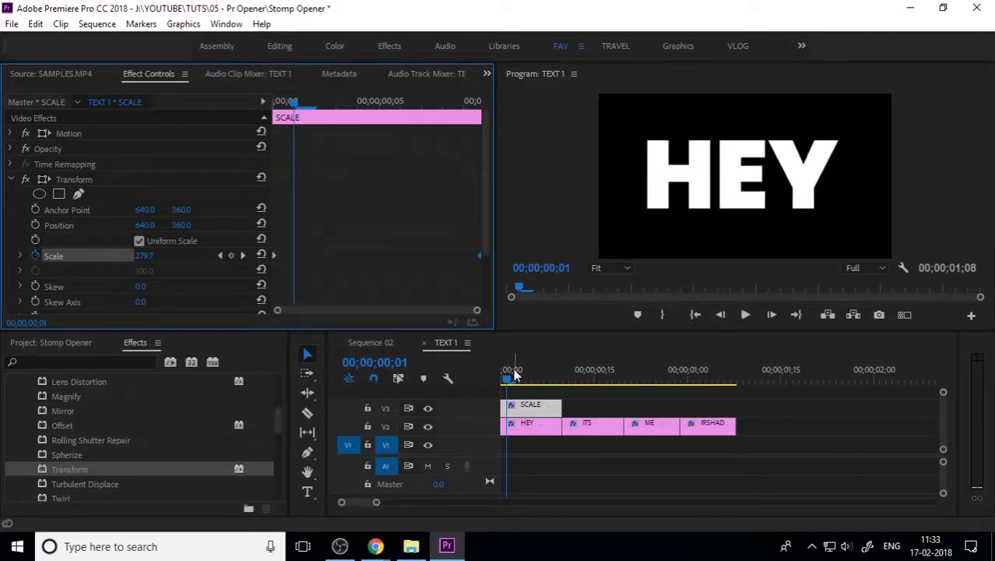
# Step: Play the zoom in TEXT 1, then play Sequence 02 and return to its start
pyautogui.moveTo(514, 375); pyautogui.dragTo(488, 389)
pyautogui.press('space')
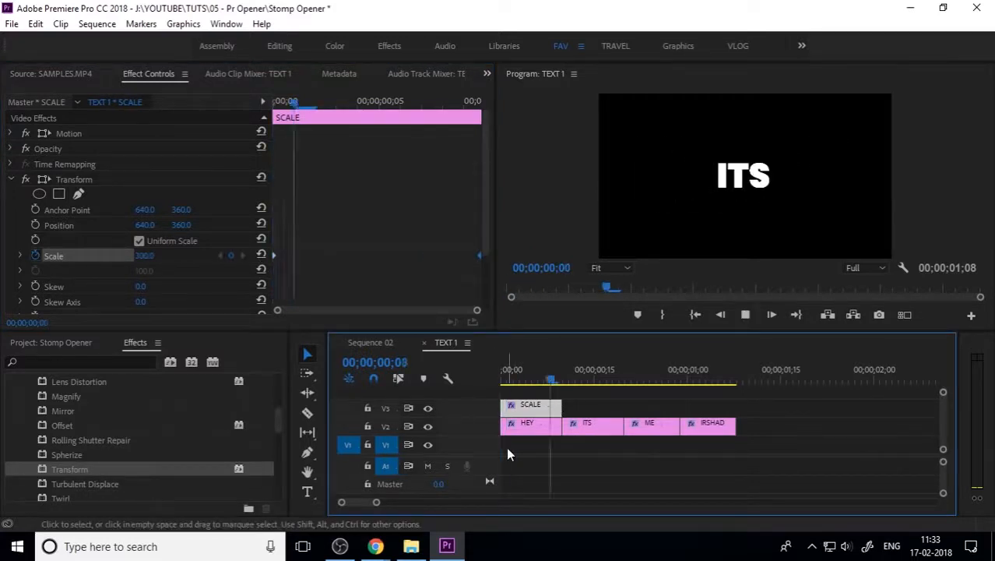
pyautogui.press('space')
pyautogui.click(384, 342)
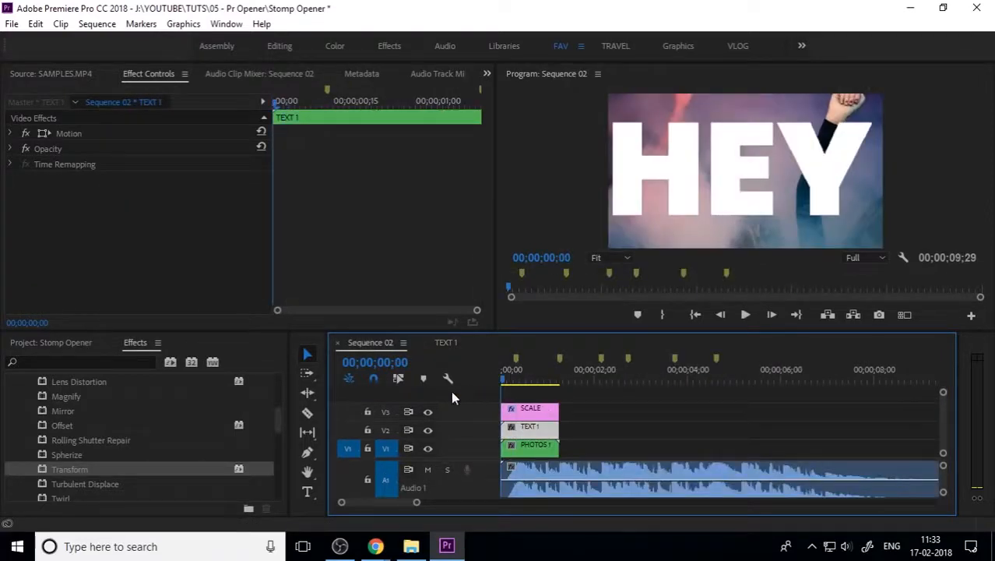
pyautogui.press('space')
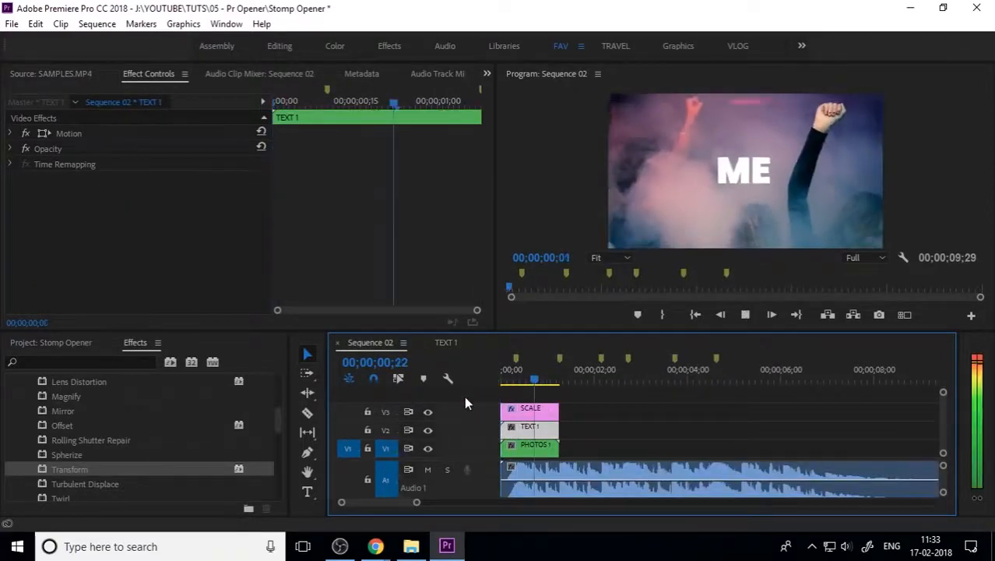
pyautogui.press('space')
pyautogui.press('Home')
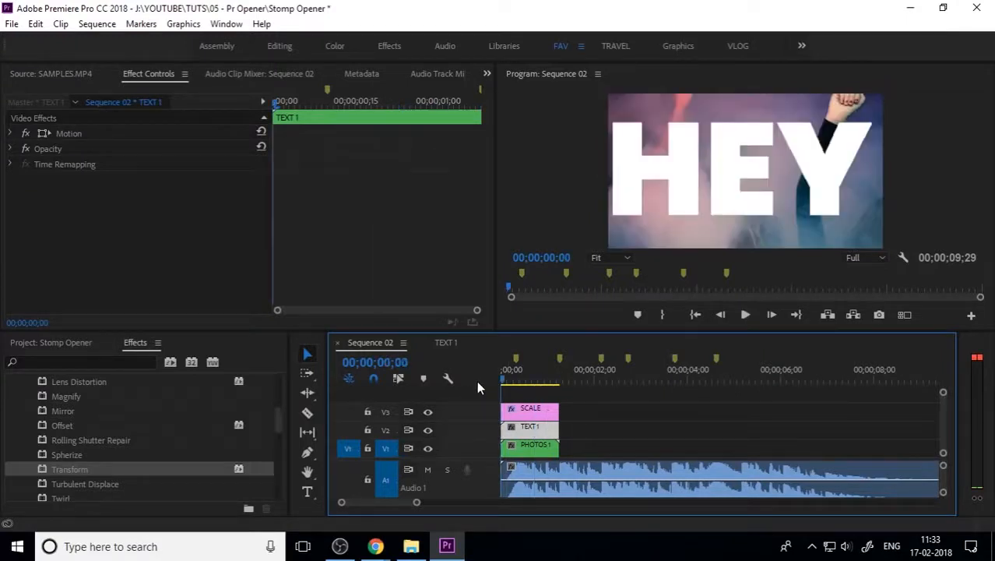
# Step: Back in TEXT 1 at frame 0, try shifting HEY right and undo it
pyautogui.click(453, 345)
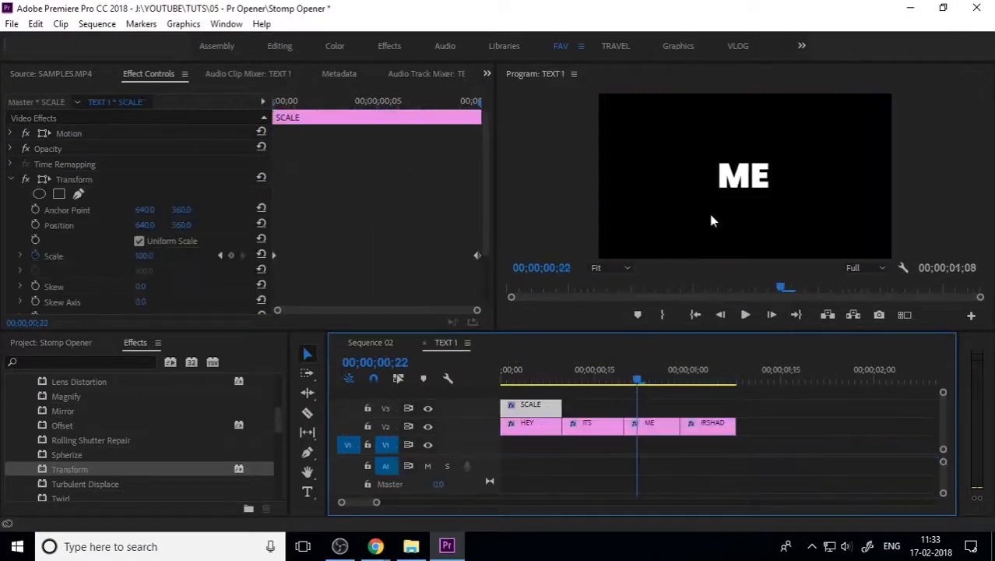
pyautogui.click(519, 377)
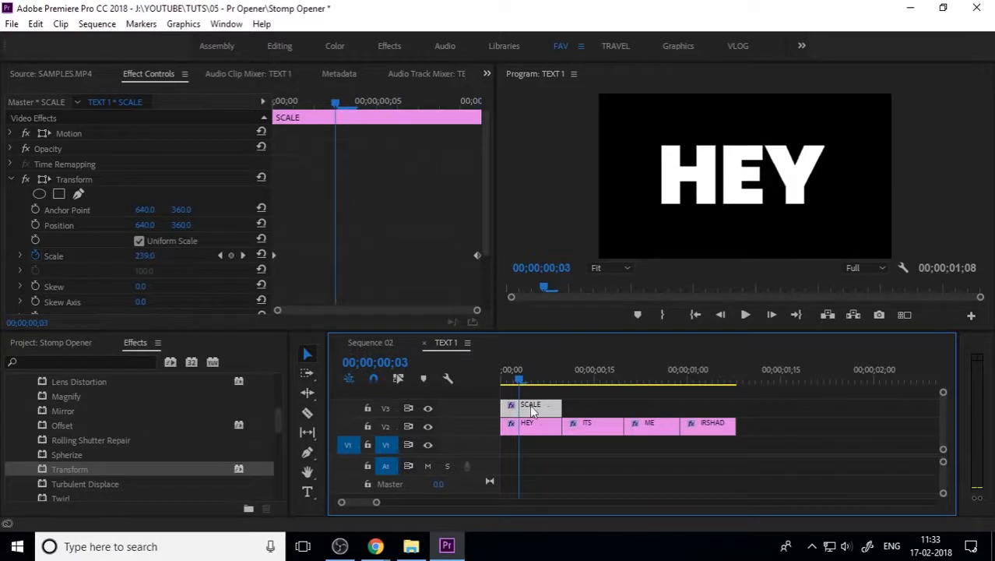
pyautogui.moveTo(515, 379); pyautogui.dragTo(475, 380)
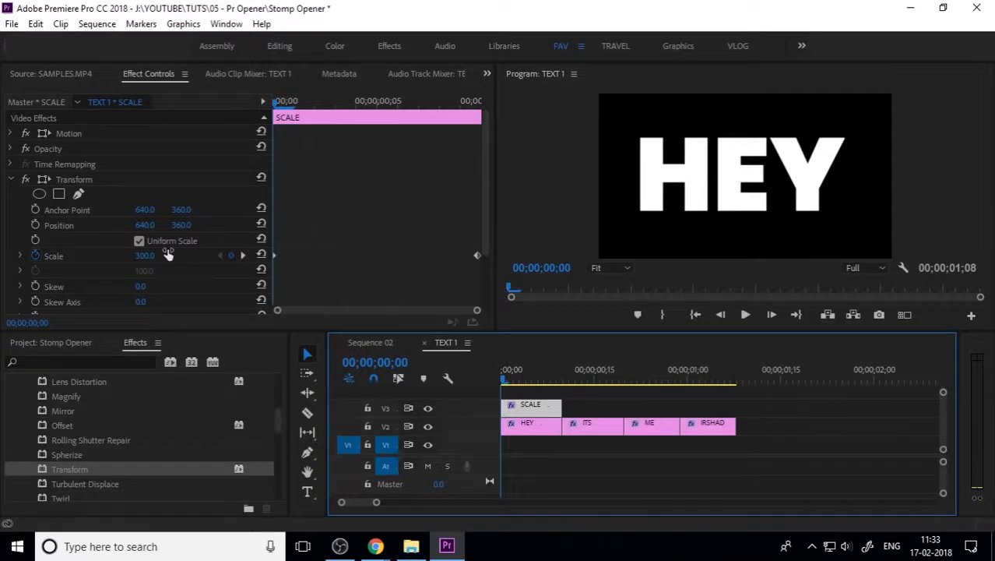
pyautogui.moveTo(144, 226); pyautogui.dragTo(189, 226)
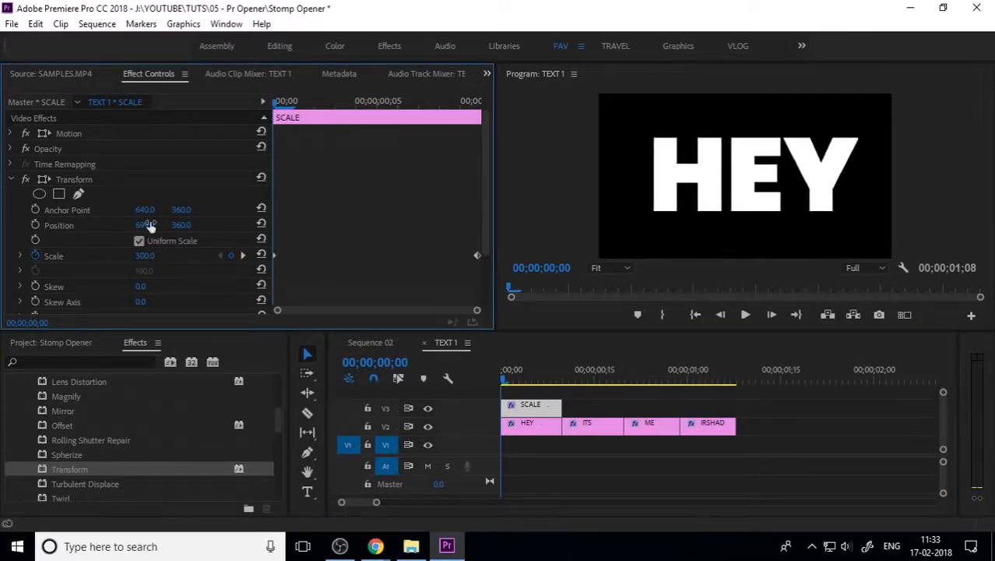
pyautogui.hotkey('ctrl', 'z')
# Step: Keyframe Transform Position X from 681 at frame 0 to 640 near frame 5, then play
pyautogui.click(355, 102)
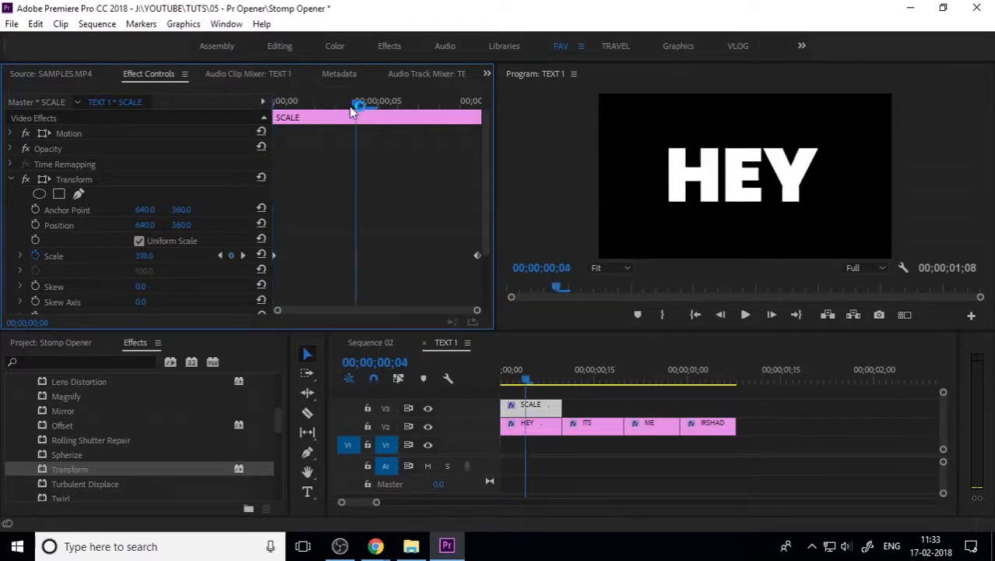
pyautogui.click(35, 225)
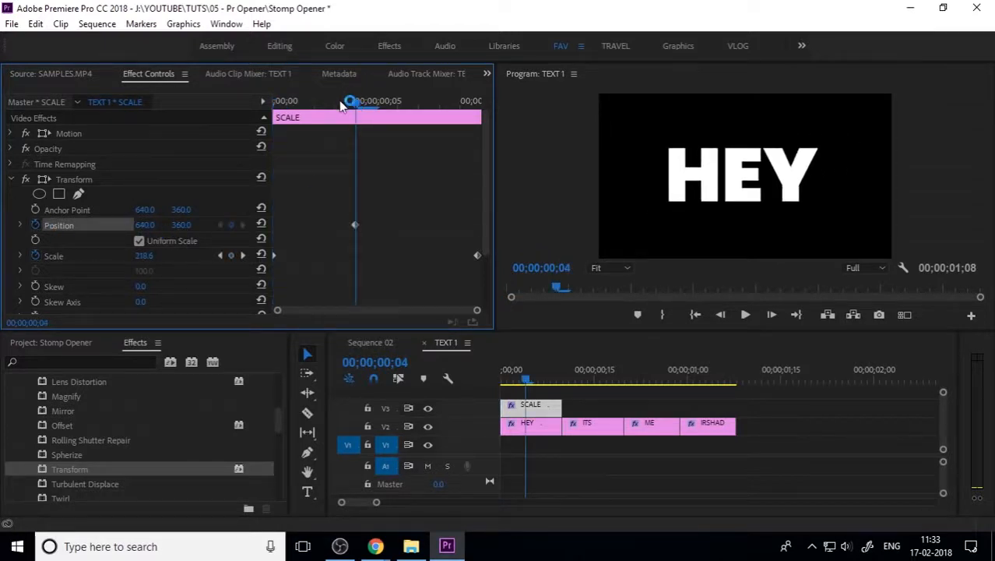
pyautogui.moveTo(352, 102); pyautogui.dragTo(279, 116)
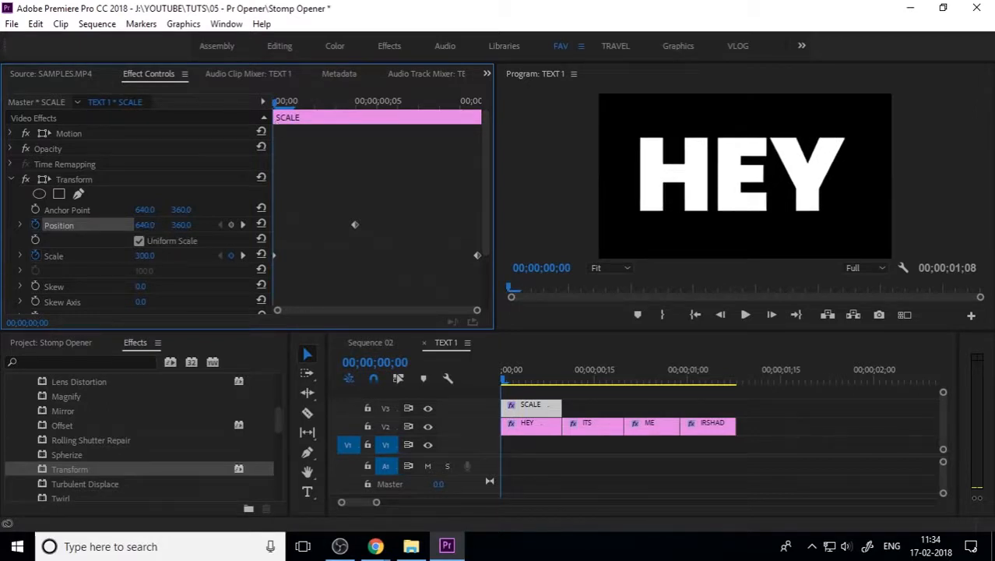
pyautogui.moveTo(144, 225); pyautogui.dragTo(176, 224)
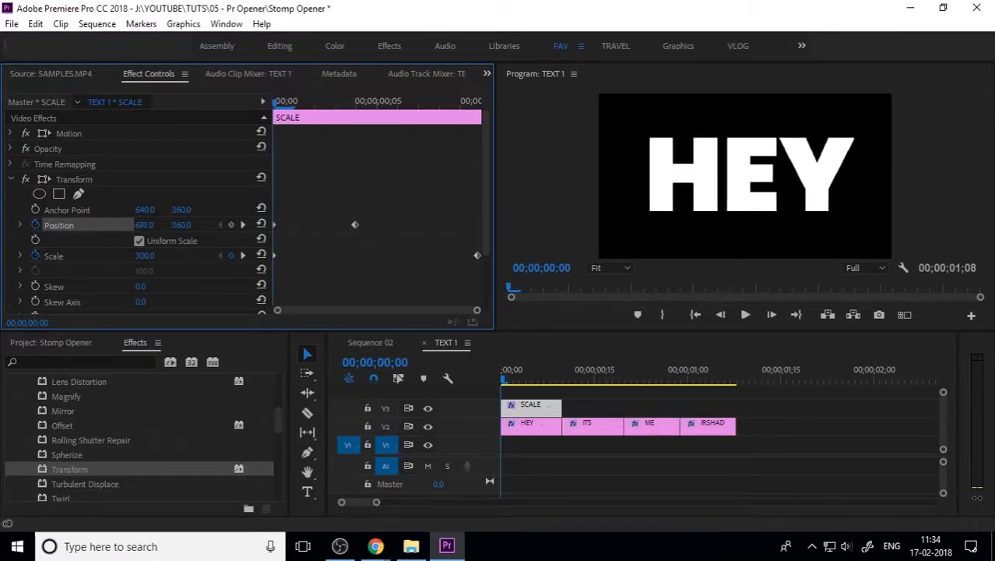
pyautogui.moveTo(355, 225); pyautogui.dragTo(374, 225)
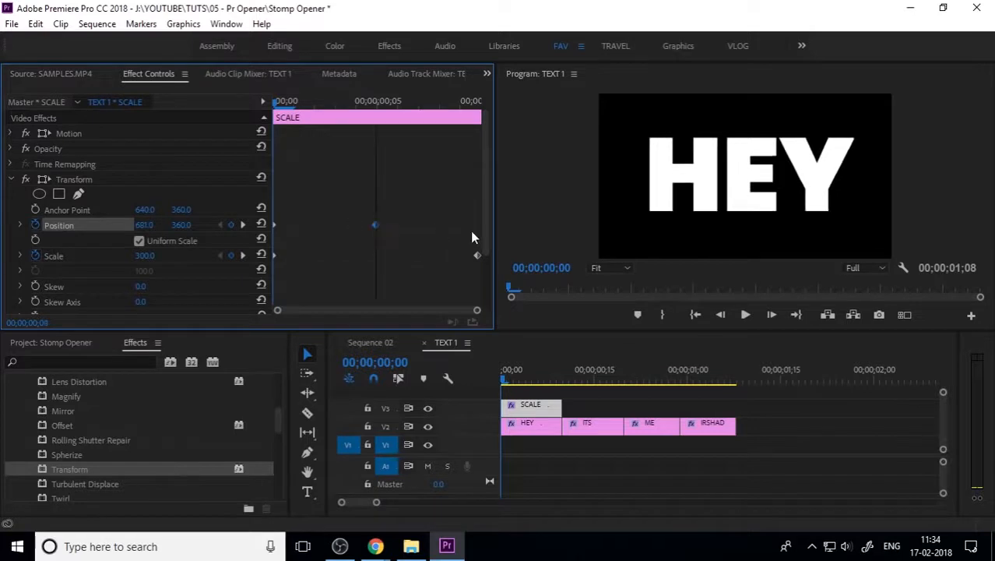
pyautogui.click(502, 382)
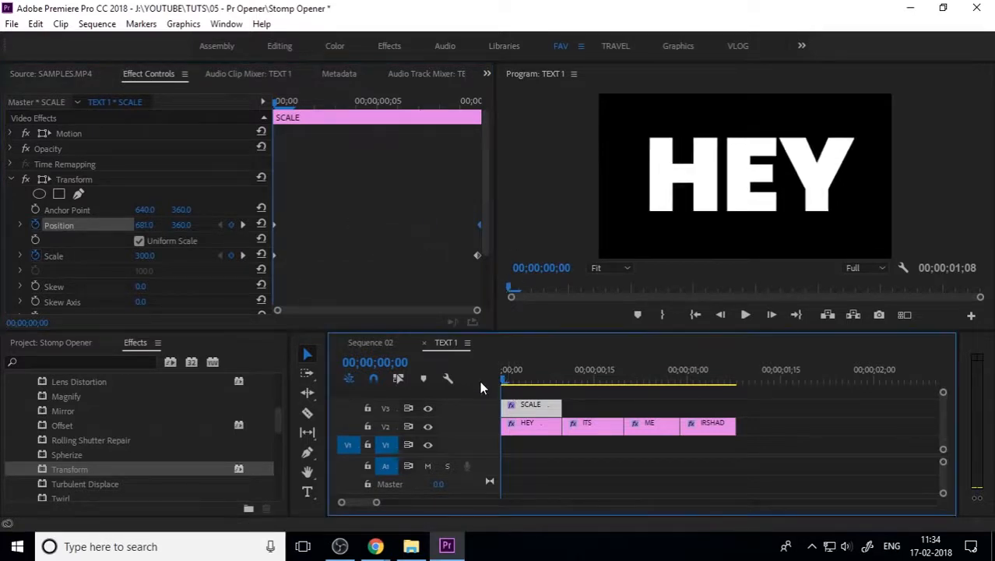
pyautogui.press('space')
pyautogui.press('space')
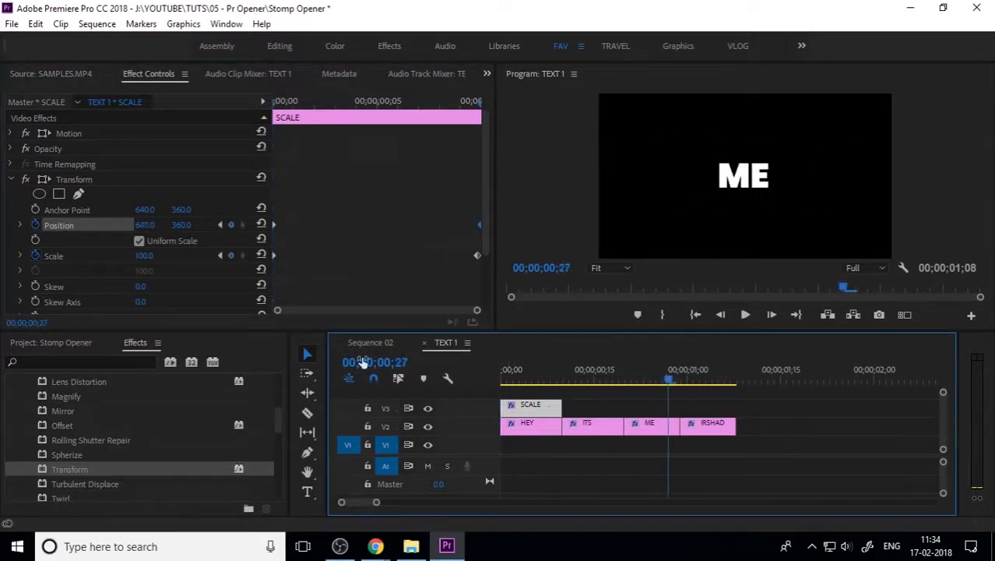
# Step: Play Sequence 02 and scrub through the titles from HEY to ME
pyautogui.click(364, 344)
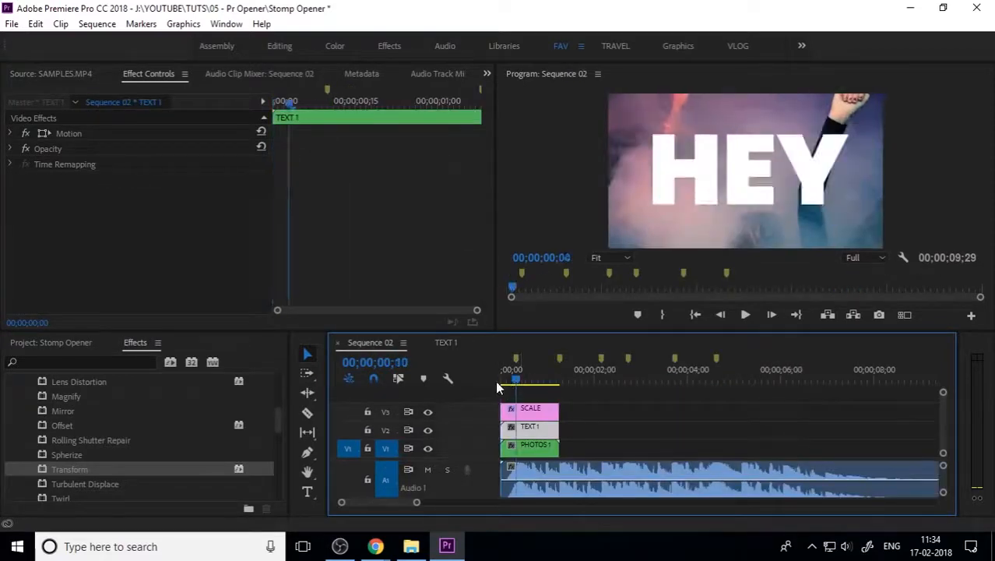
pyautogui.press('space')
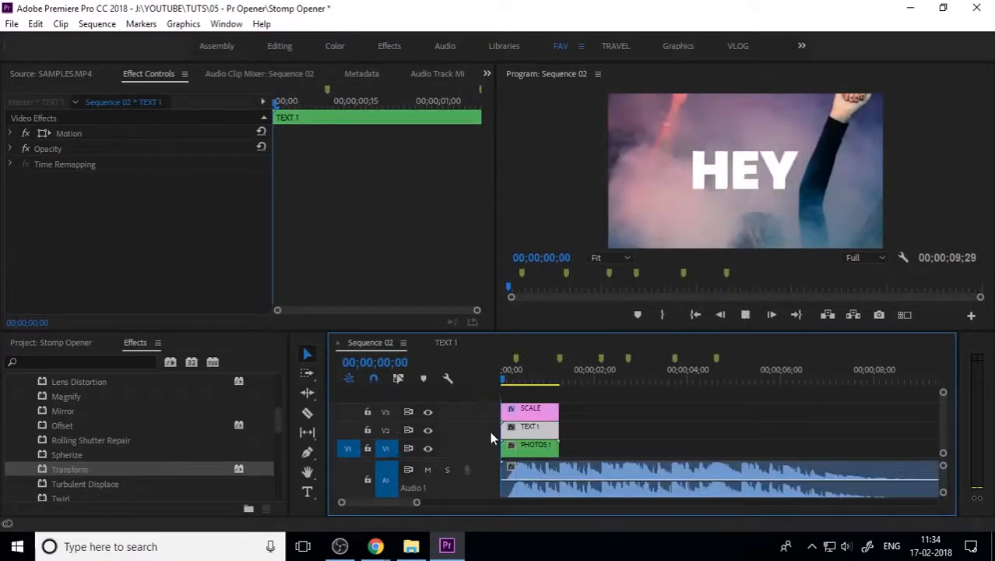
pyautogui.press('space')
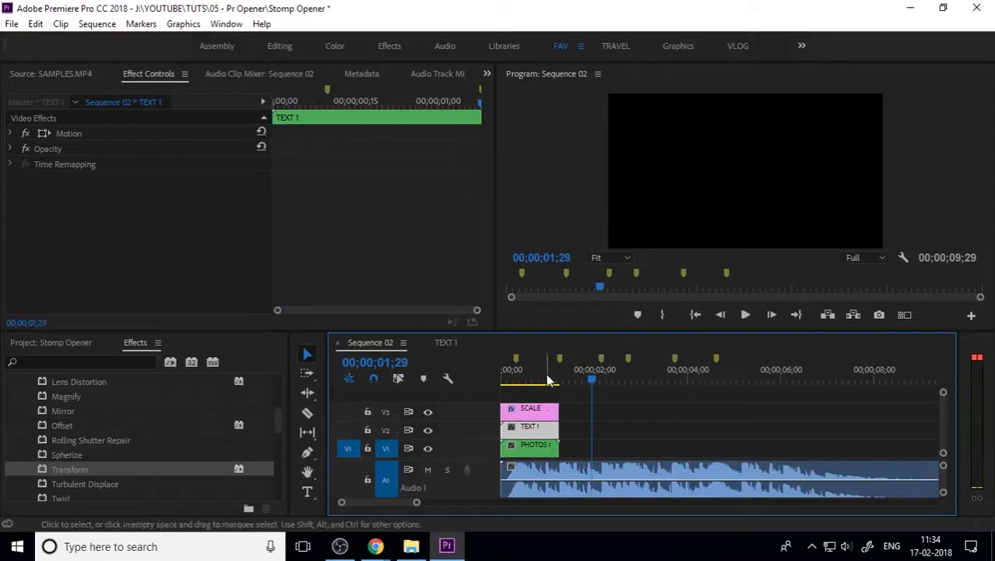
pyautogui.moveTo(548, 375); pyautogui.dragTo(481, 382)
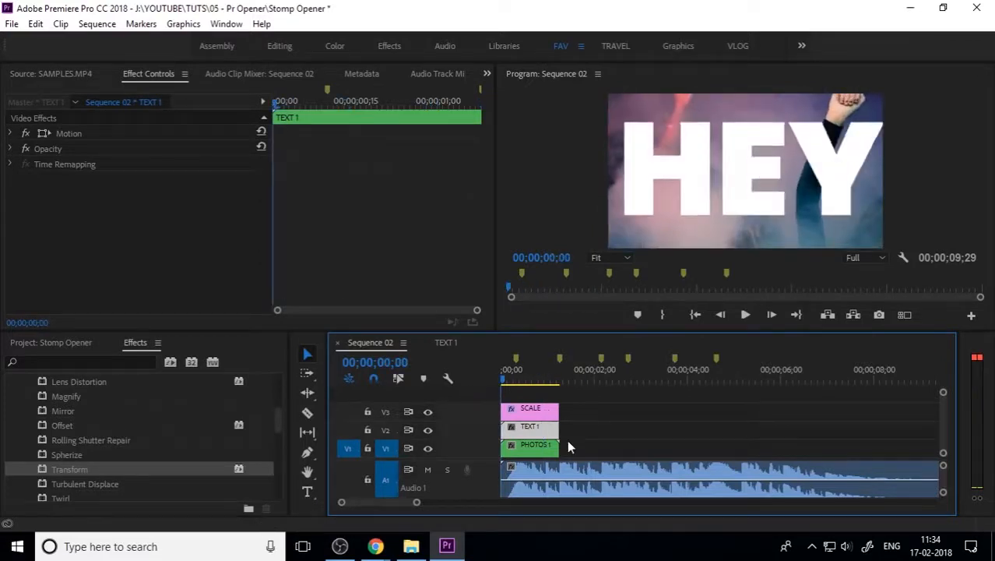
pyautogui.click(615, 429)
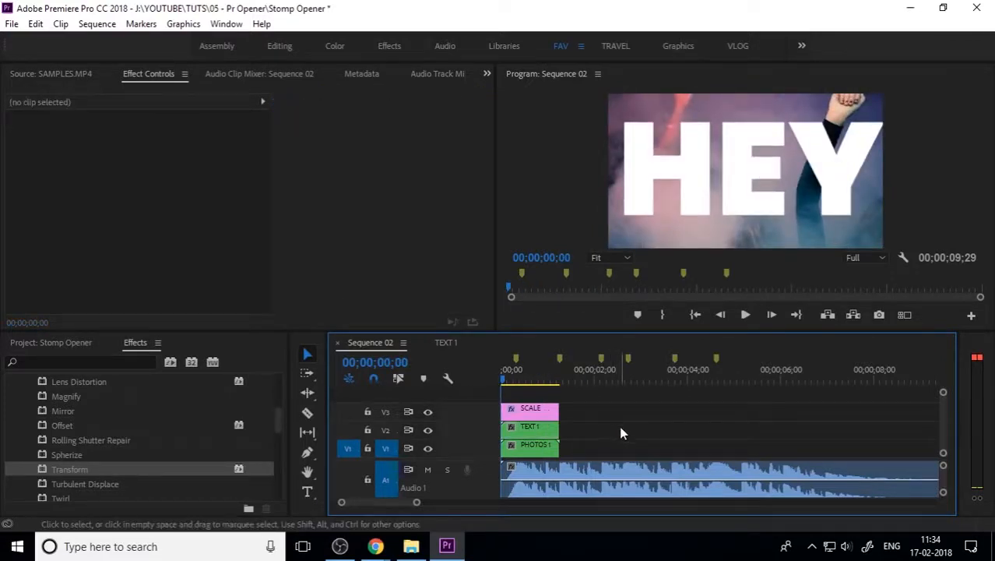
pyautogui.moveTo(518, 381); pyautogui.dragTo(539, 382)
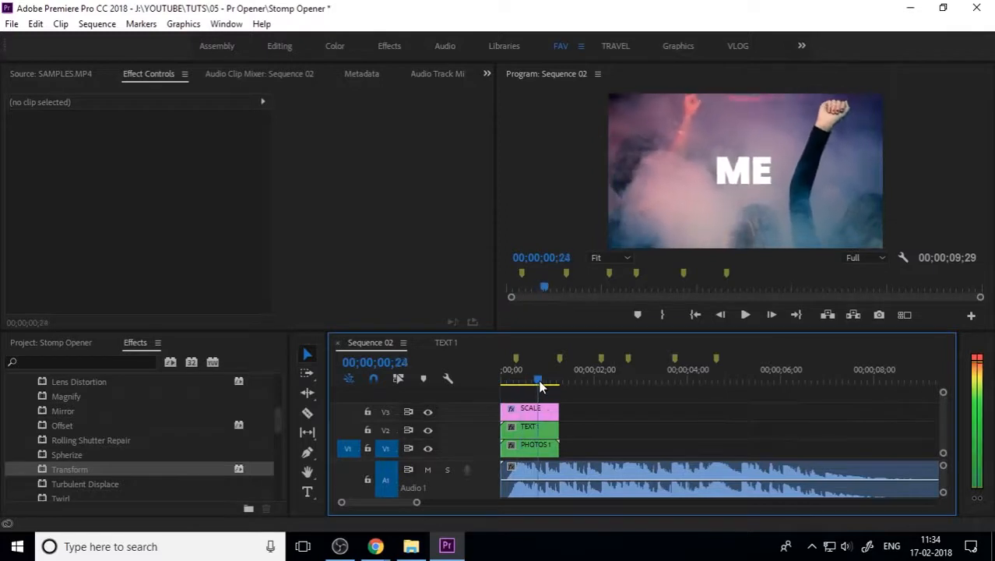
# Step: Show the Project panel, replay the opener from the start, and open TEXT 1's timeline
pyautogui.click(93, 341)
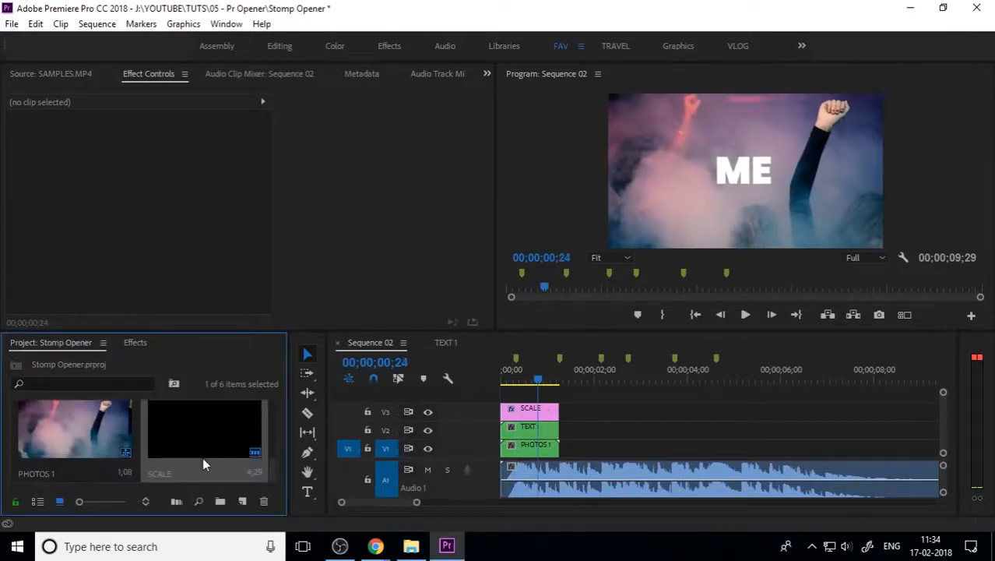
pyautogui.scroll(-2, 231, 439)
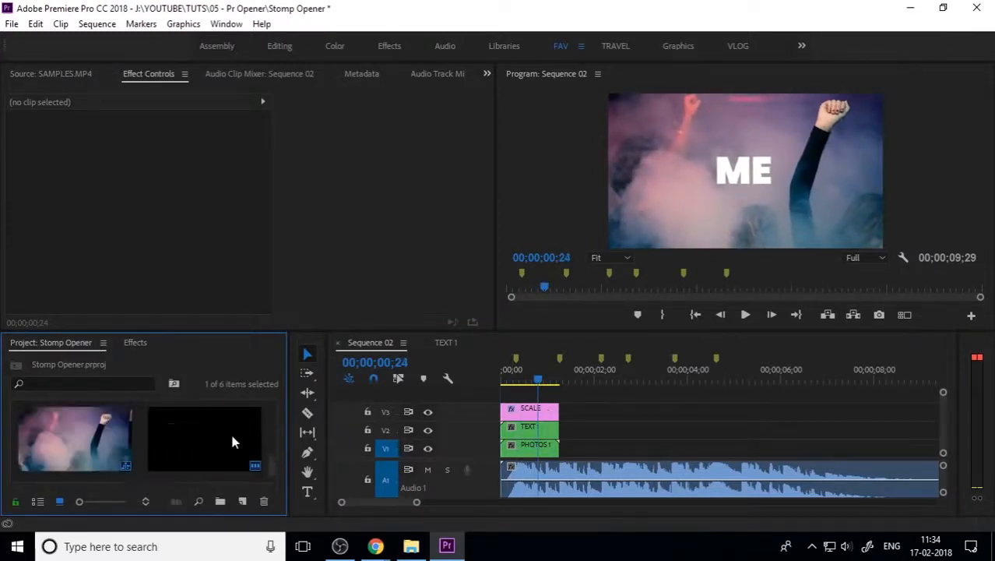
pyautogui.click(692, 405)
pyautogui.moveTo(538, 376); pyautogui.dragTo(498, 380)
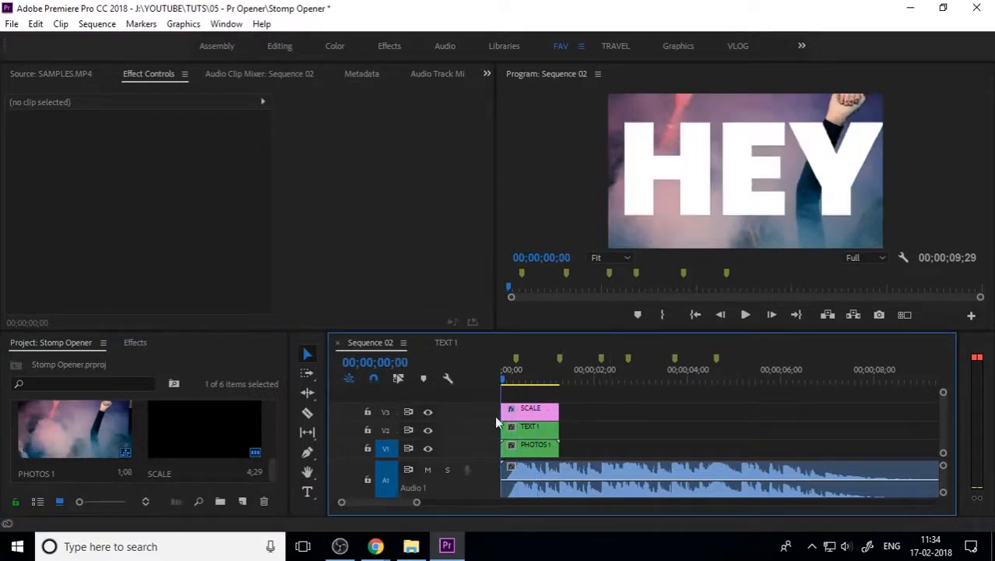
pyautogui.press('space')
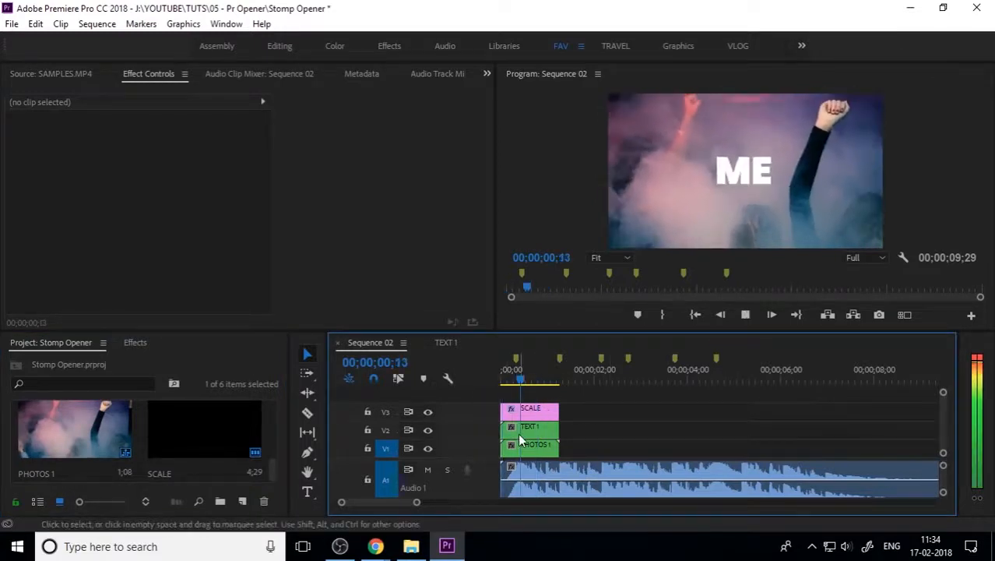
pyautogui.moveTo(519, 370); pyautogui.dragTo(500, 383)
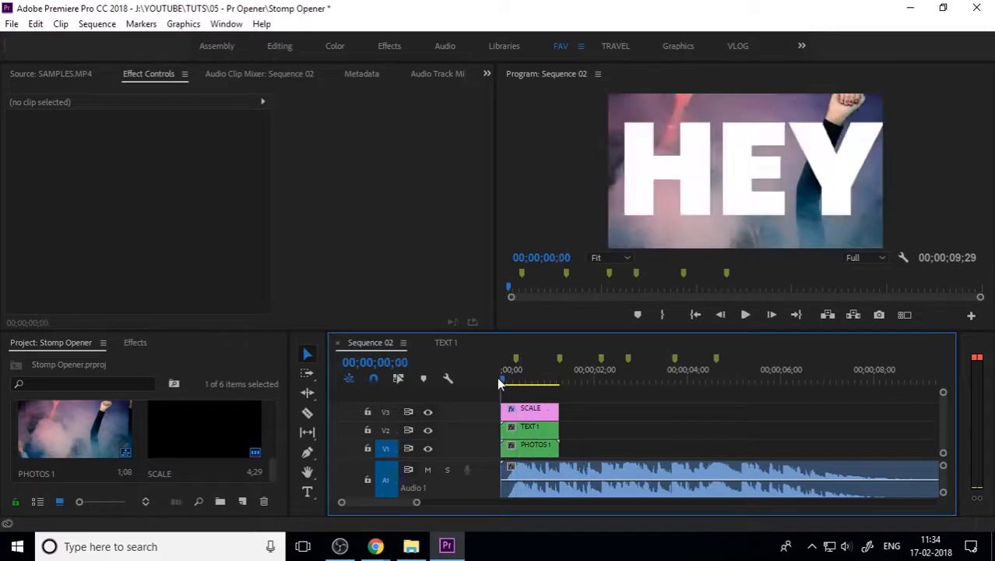
pyautogui.click(538, 411)
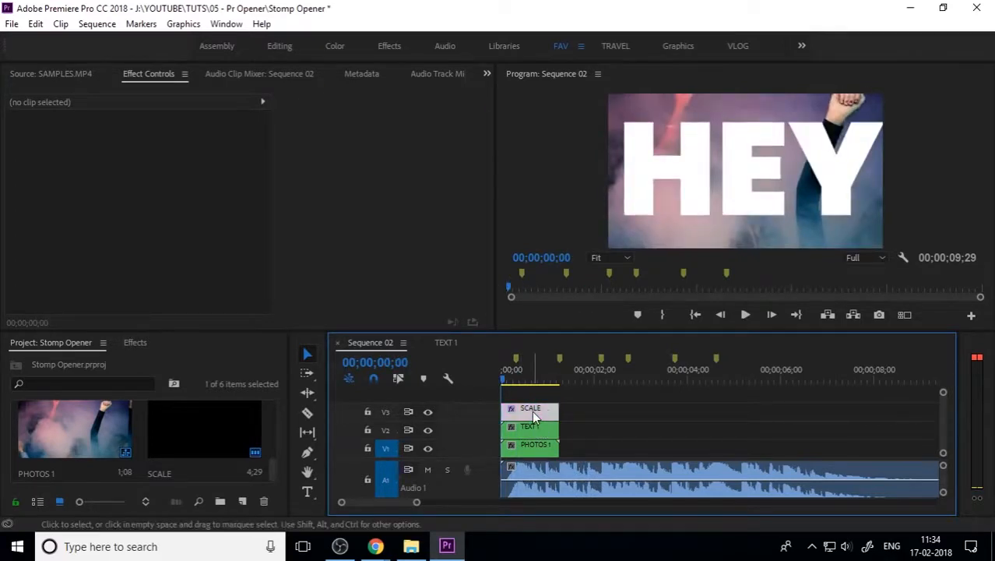
pyautogui.doubleClick(537, 429)
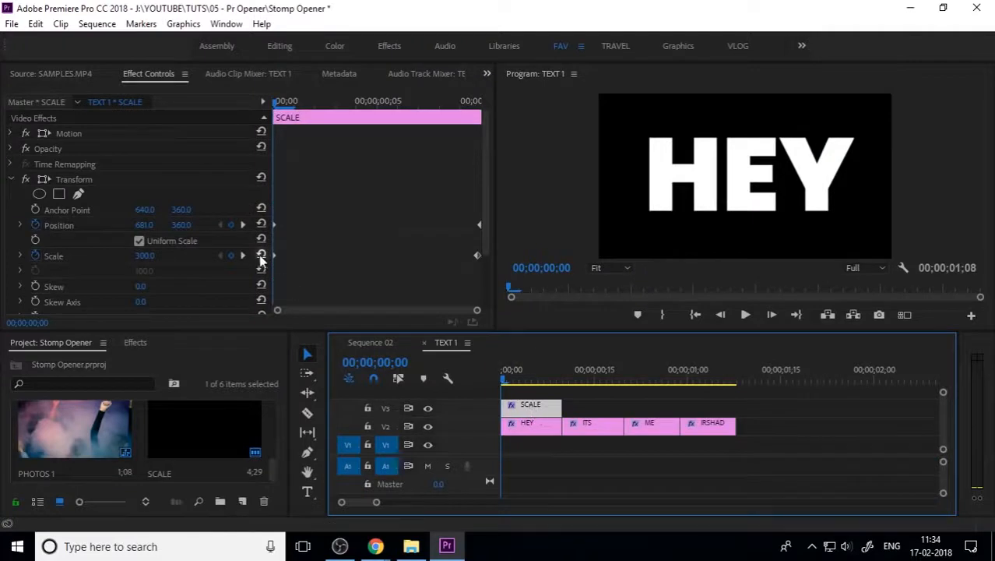
# Step: Inspect the SCALE layer's Transform settings, starting and then cancelling a Scale edit to 60
pyautogui.click(143, 255)
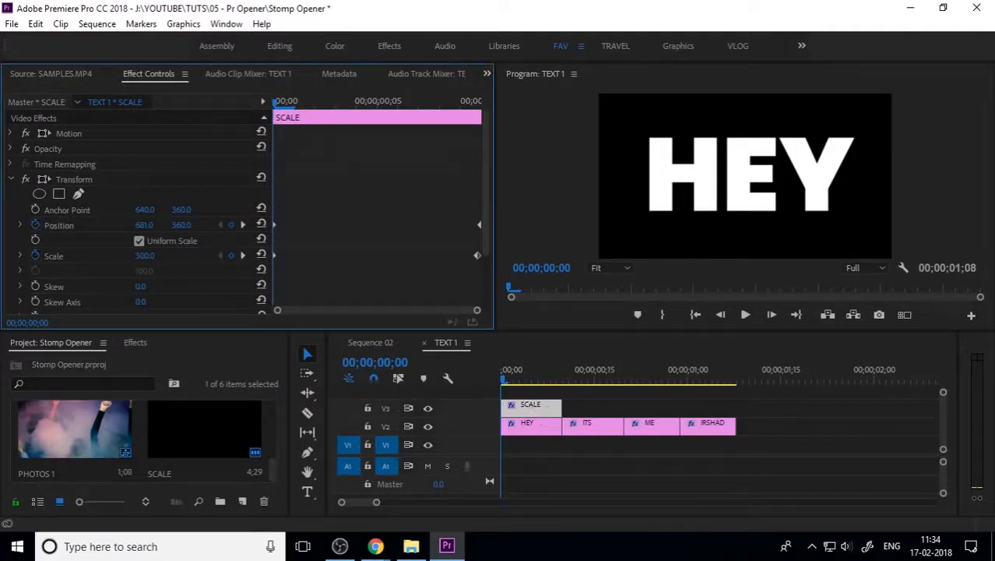
pyautogui.click(214, 270)
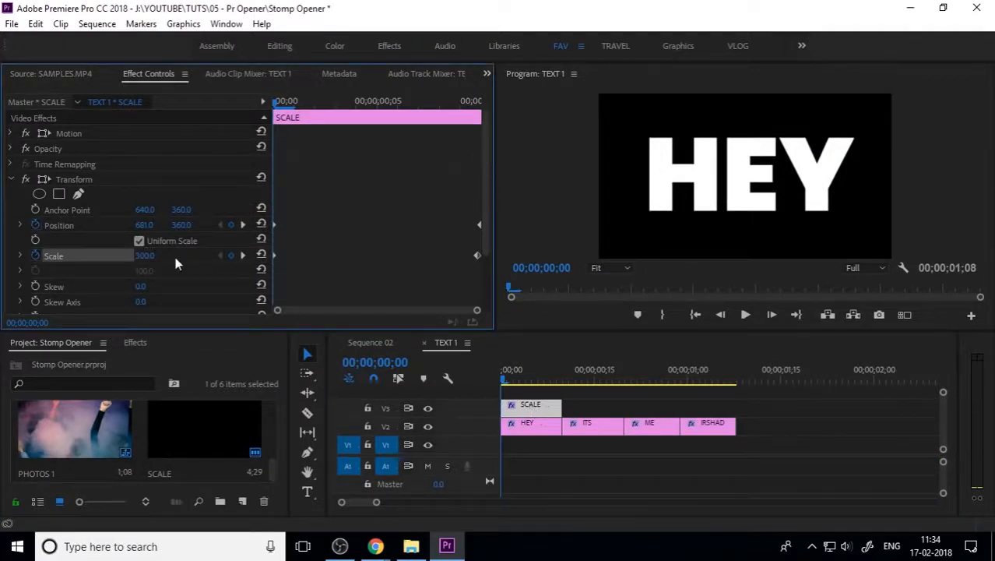
pyautogui.click(150, 255)
pyautogui.write('600')
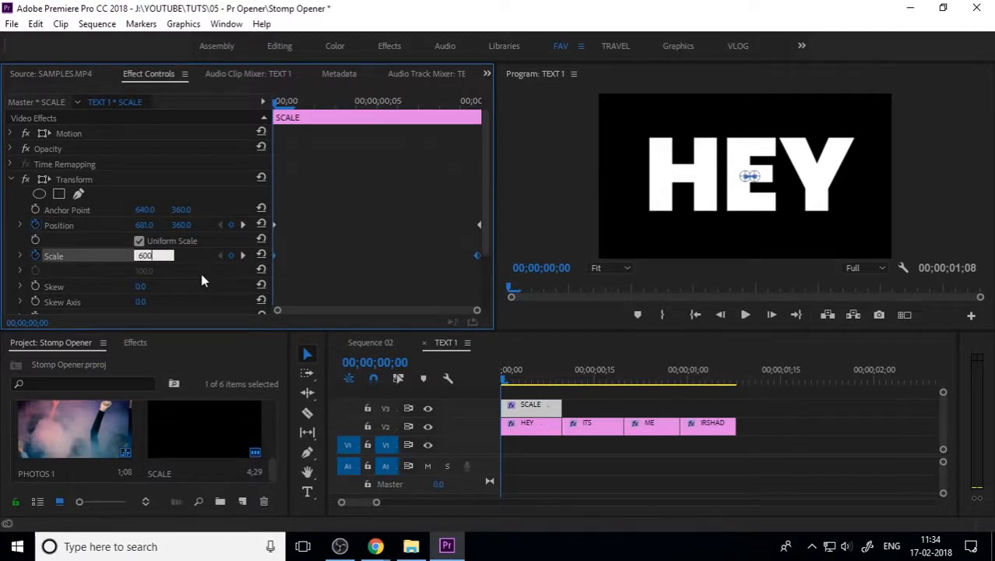
pyautogui.press('Escape')
# Step: Select the SCALE adjustment layer and turn off Transform's Use Composition's Shutter Angle
pyautogui.scroll(-4, 186, 286)
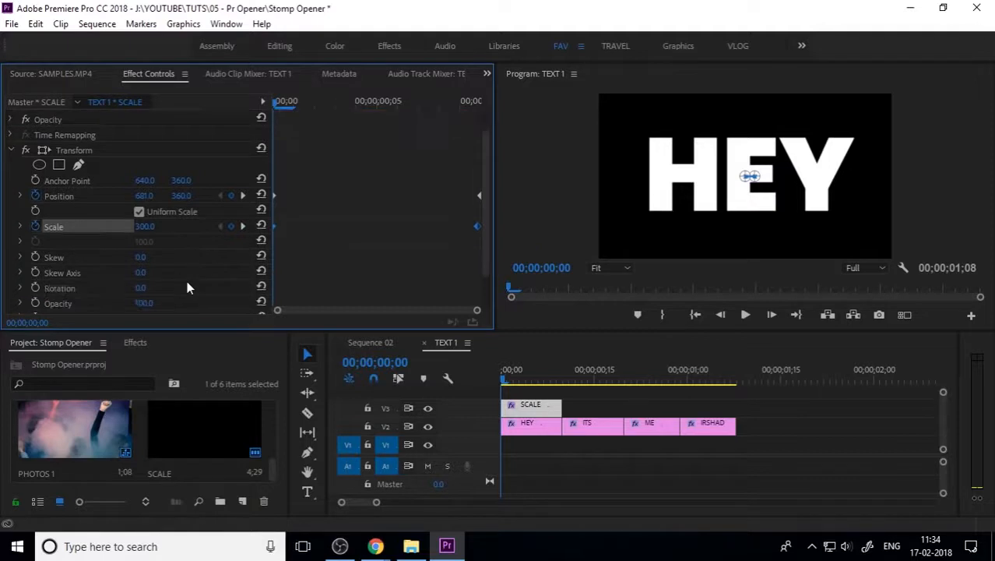
pyautogui.click(509, 426)
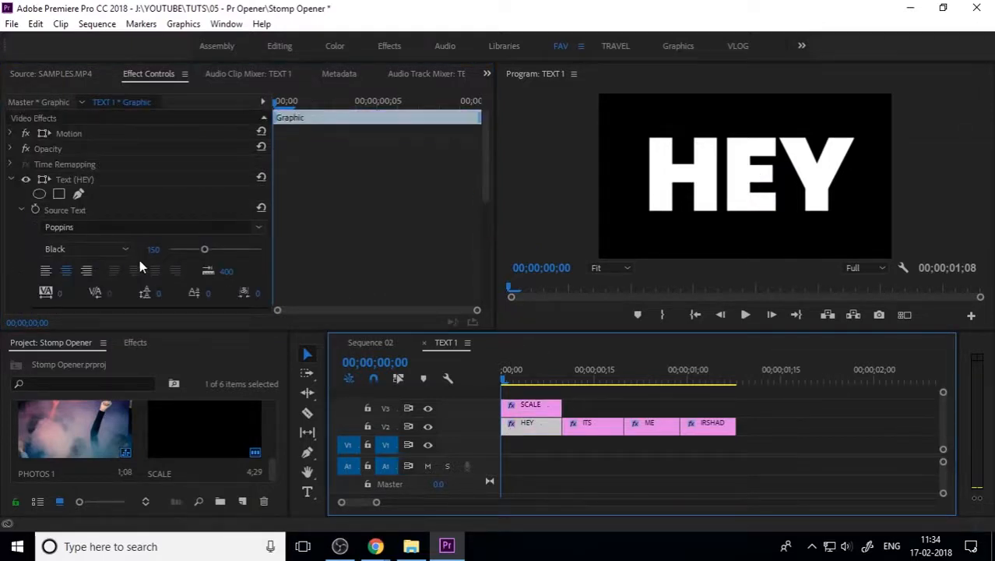
pyautogui.click(11, 179)
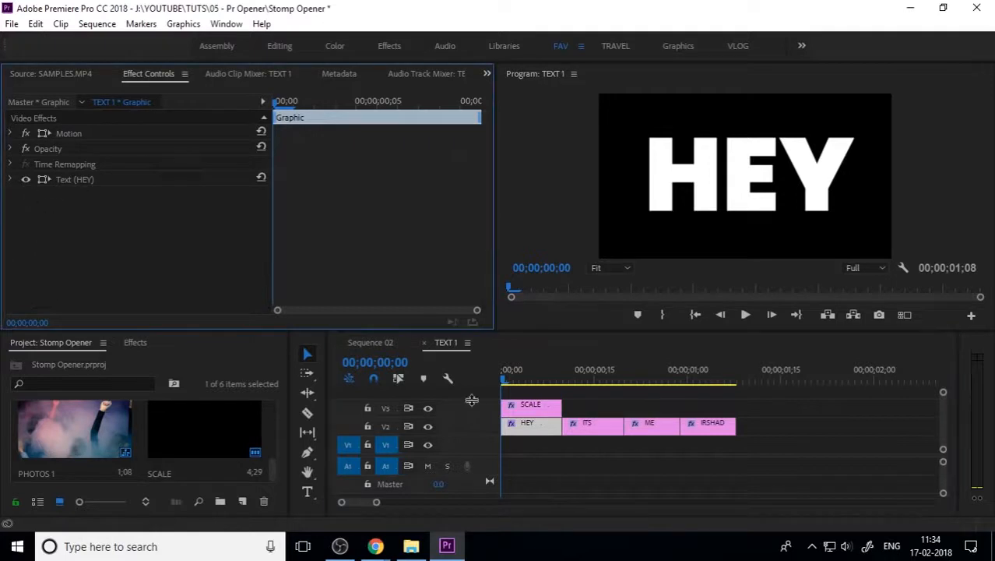
pyautogui.click(532, 407)
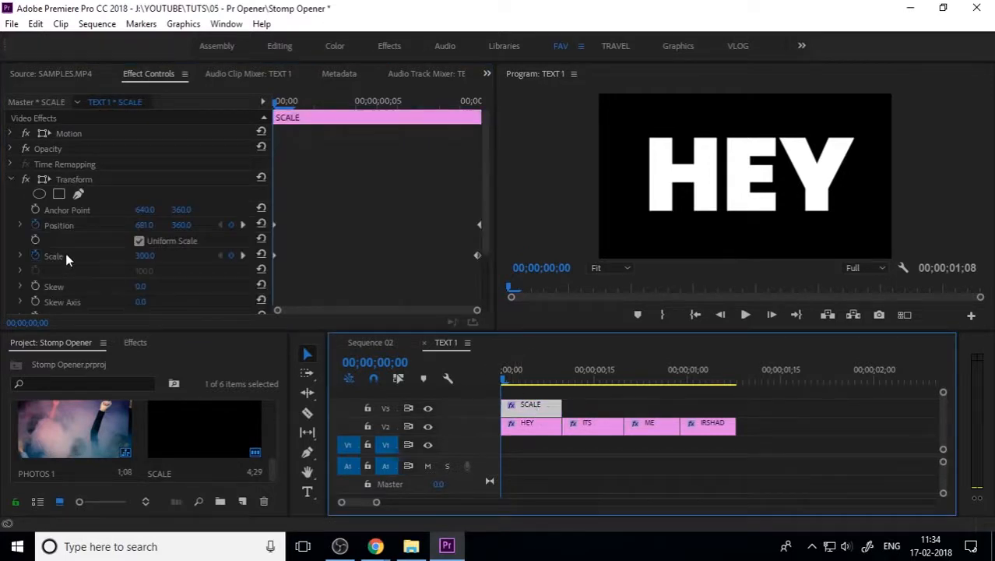
pyautogui.scroll(-3, 80, 272)
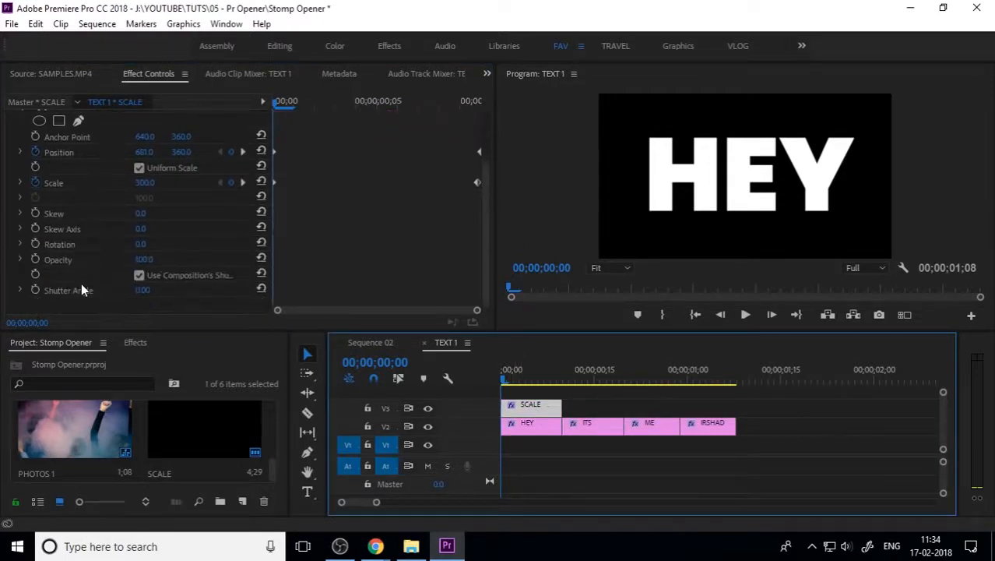
pyautogui.click(139, 277)
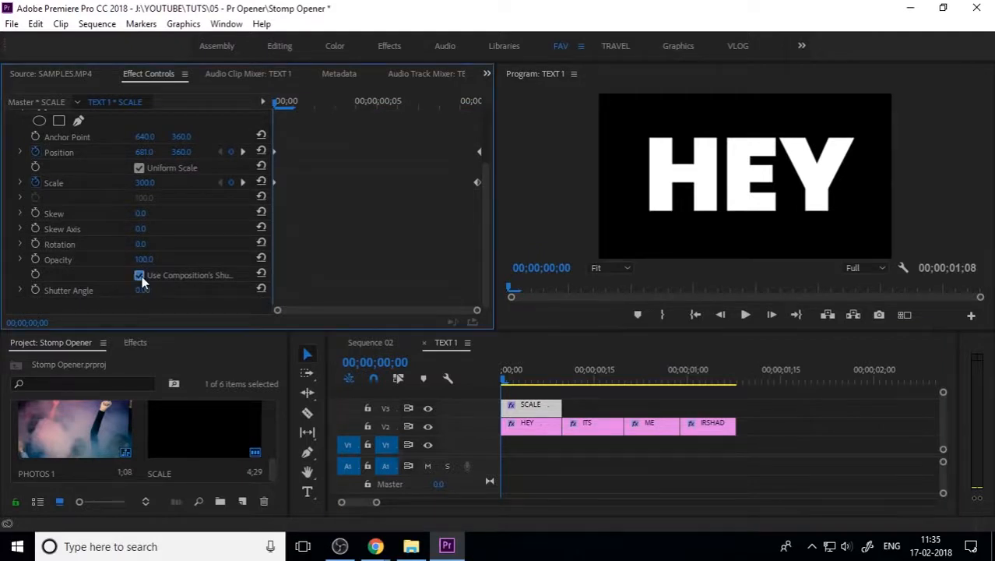
pyautogui.click(140, 277)
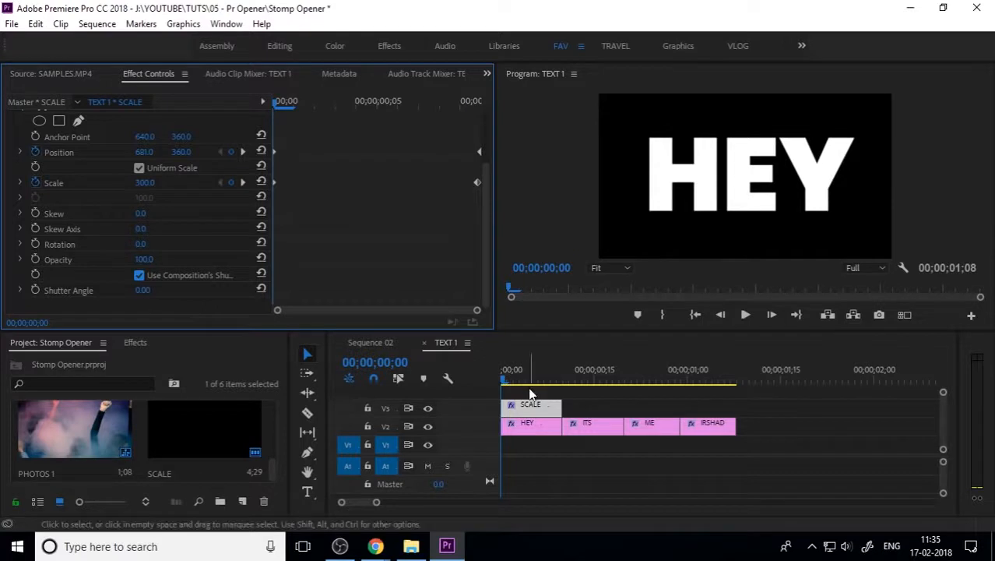
pyautogui.hotkey('ctrl', 'z')
# Step: Preview the HEY title shrinking, then marquee-select the Position and Scale keyframes
pyautogui.moveTo(518, 375); pyautogui.dragTo(496, 382)
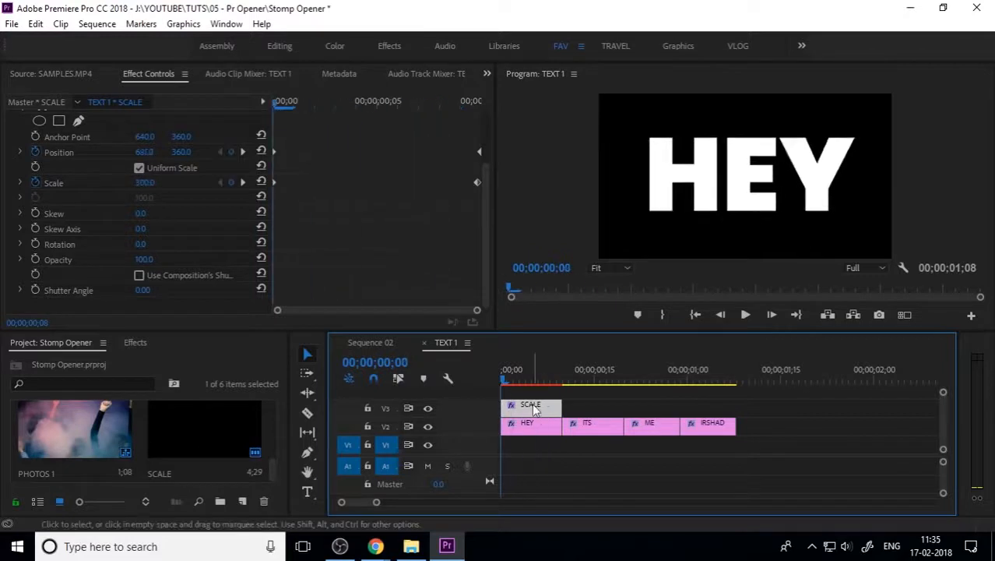
pyautogui.moveTo(340, 139); pyautogui.dragTo(244, 207)
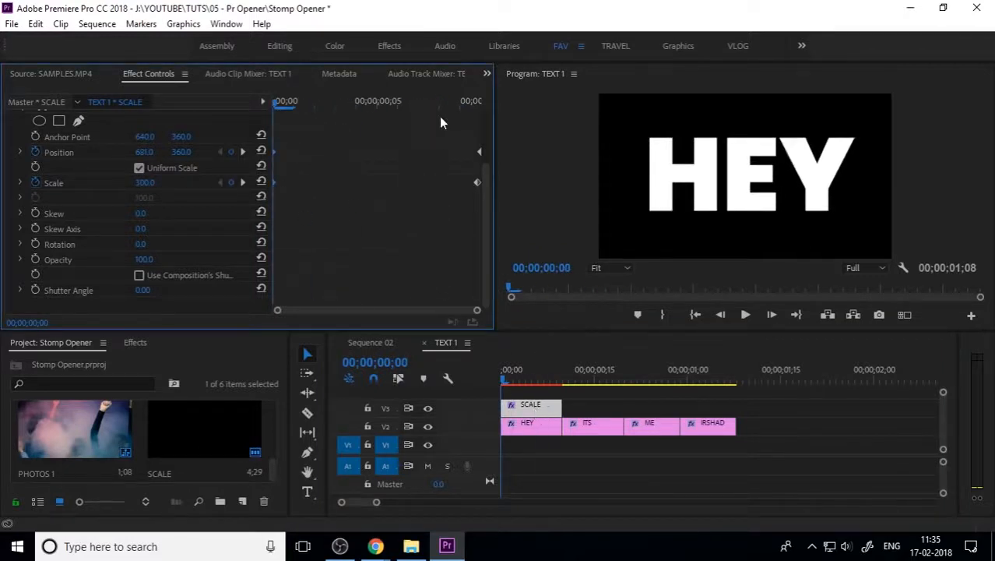
pyautogui.moveTo(433, 133); pyautogui.dragTo(477, 220)
# Step: Set the selected Position and Scale keyframes to Bezier temporal interpolation
pyautogui.rightClick(482, 186)
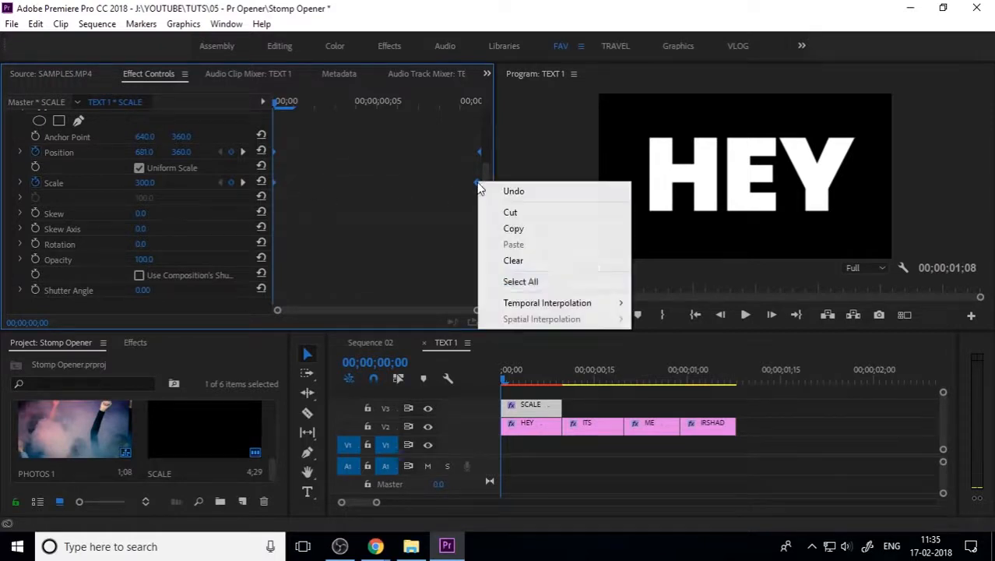
pyautogui.moveTo(534, 303)
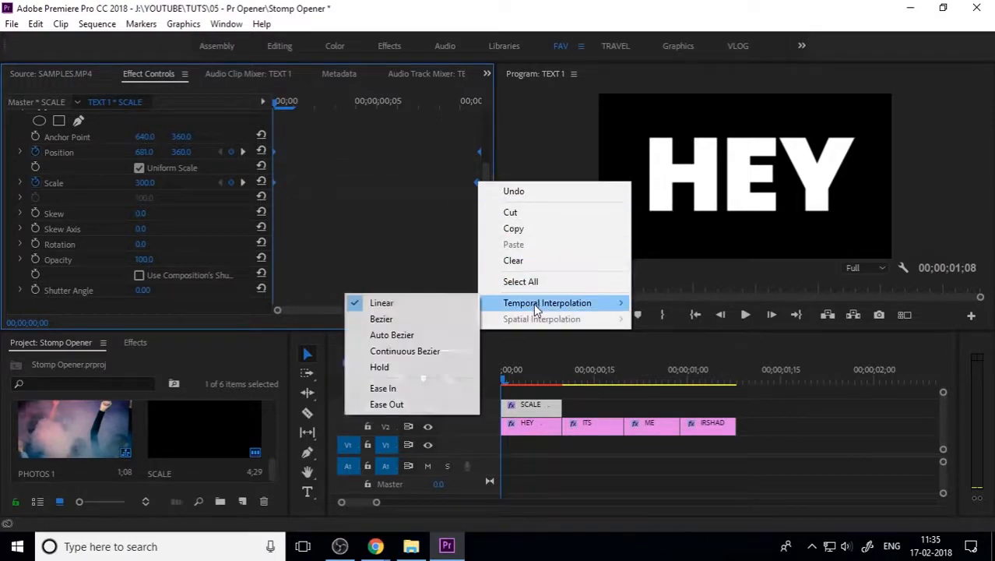
pyautogui.click(433, 336)
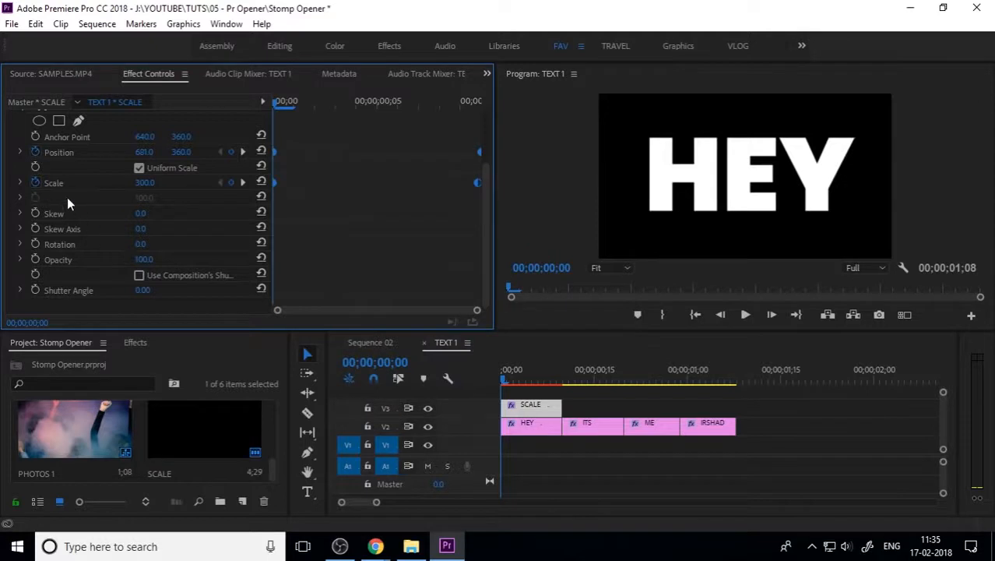
pyautogui.rightClick(478, 186)
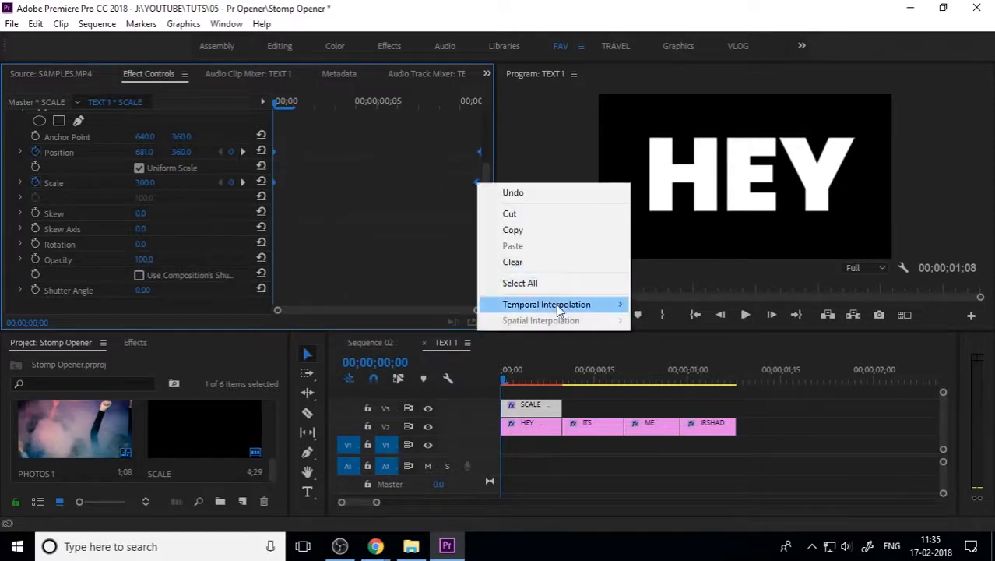
pyautogui.moveTo(545, 302)
pyautogui.click(424, 327)
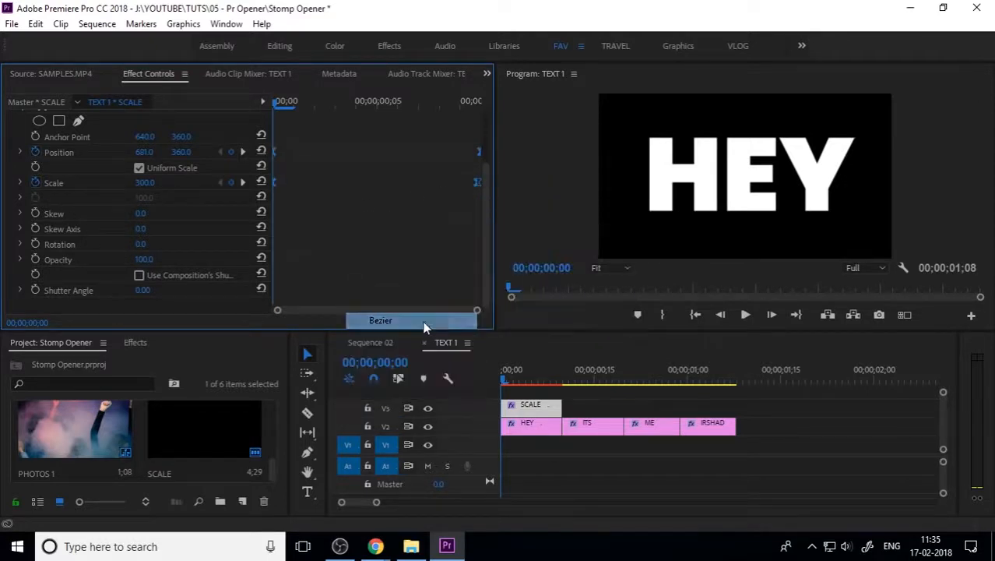
# Step: Drag the Scale velocity handle left for a steeper ease, then play back Sequence 02
pyautogui.click(20, 183)
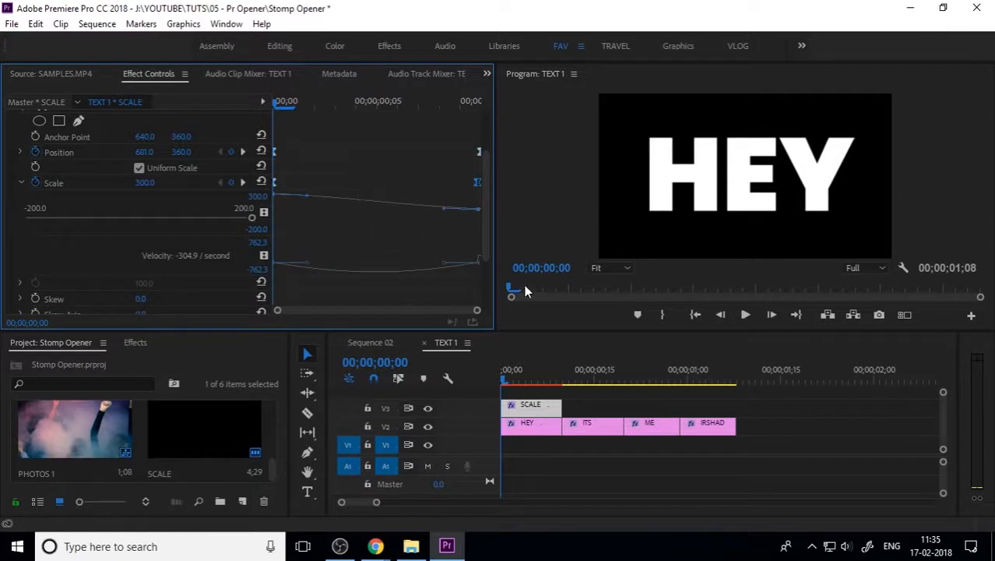
pyautogui.moveTo(445, 265); pyautogui.dragTo(360, 268)
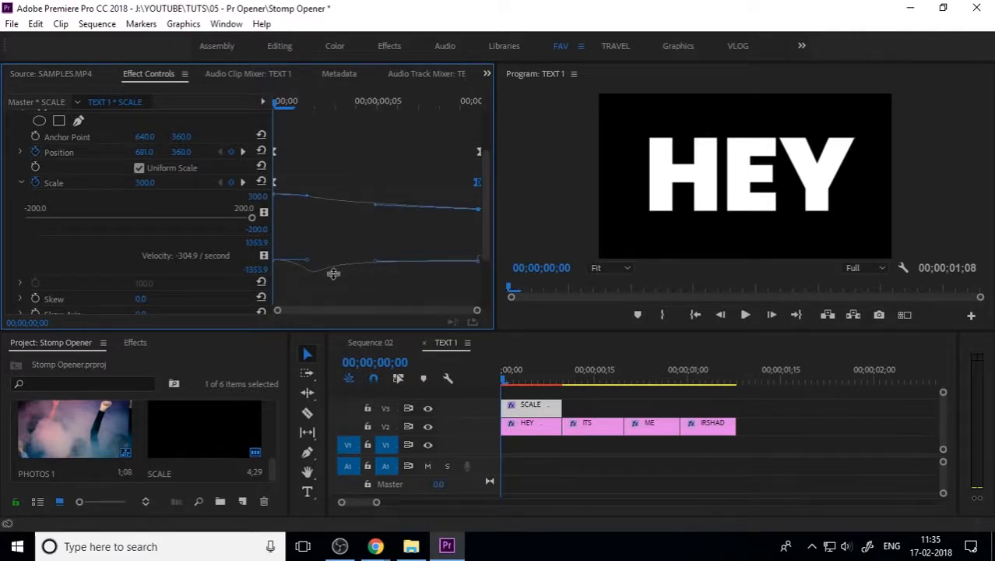
pyautogui.click(369, 342)
pyautogui.press('space')
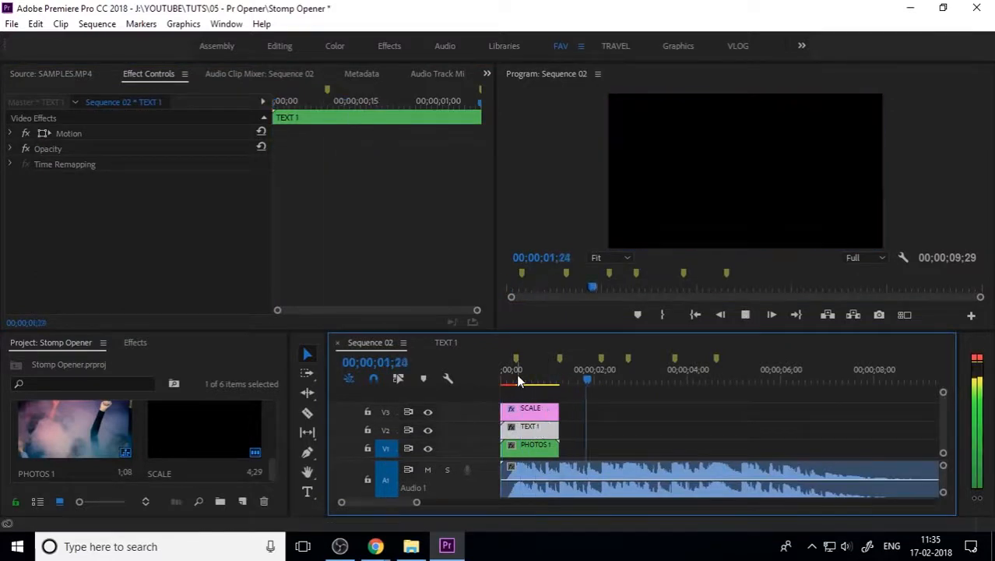
pyautogui.moveTo(516, 374); pyautogui.dragTo(463, 385)
pyautogui.press('space')
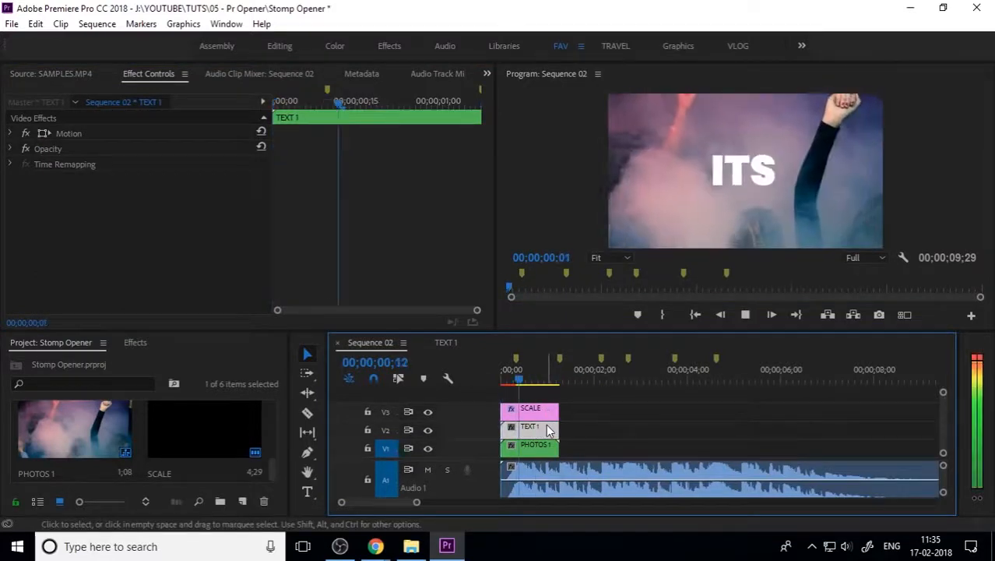
pyautogui.press('space')
pyautogui.moveTo(496, 380); pyautogui.dragTo(451, 390)
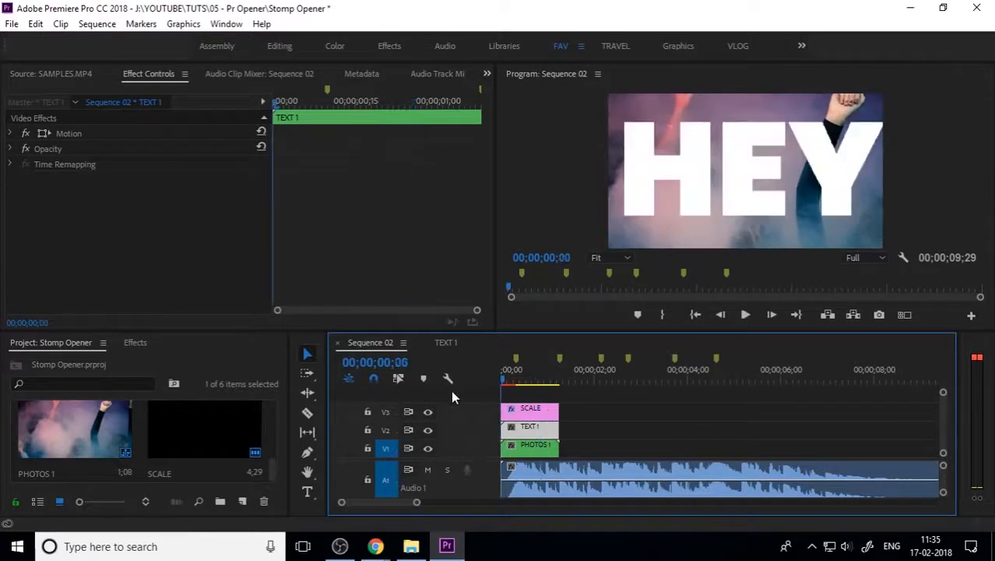
pyautogui.press('space')
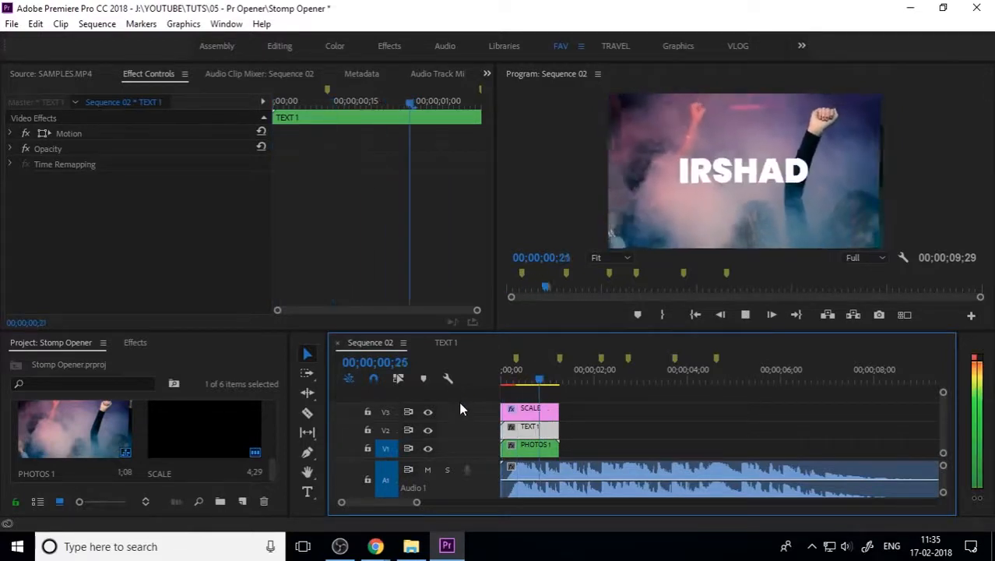
pyautogui.click(524, 379)
pyautogui.moveTo(552, 380); pyautogui.dragTo(466, 389)
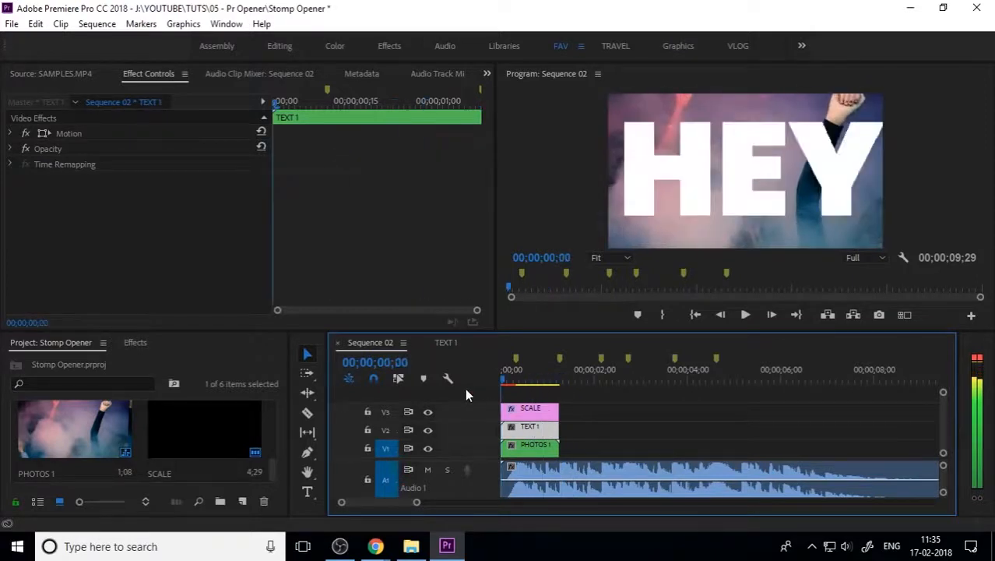
pyautogui.press('space')
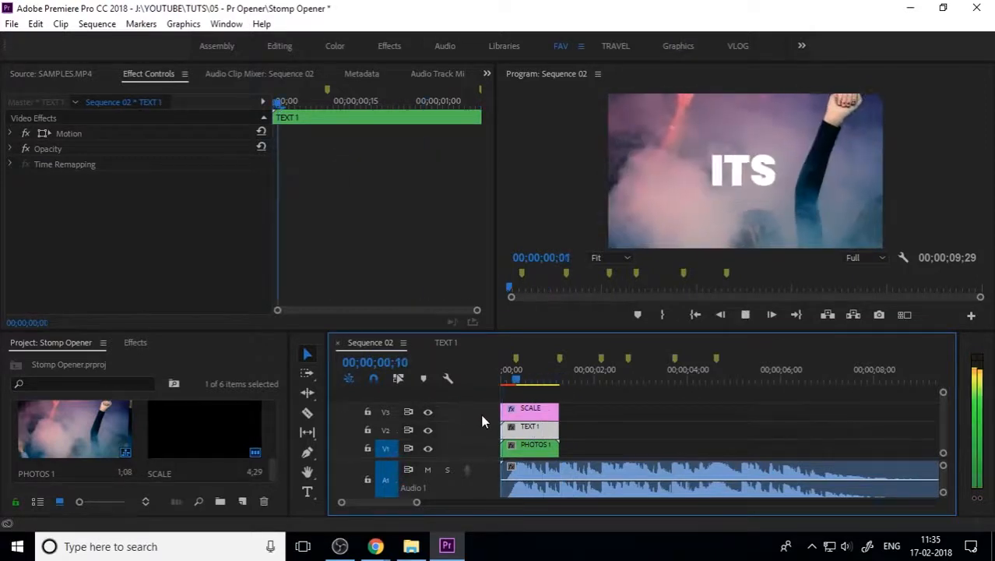
pyautogui.moveTo(534, 378); pyautogui.dragTo(465, 394)
pyautogui.press('space')
pyautogui.press('space')
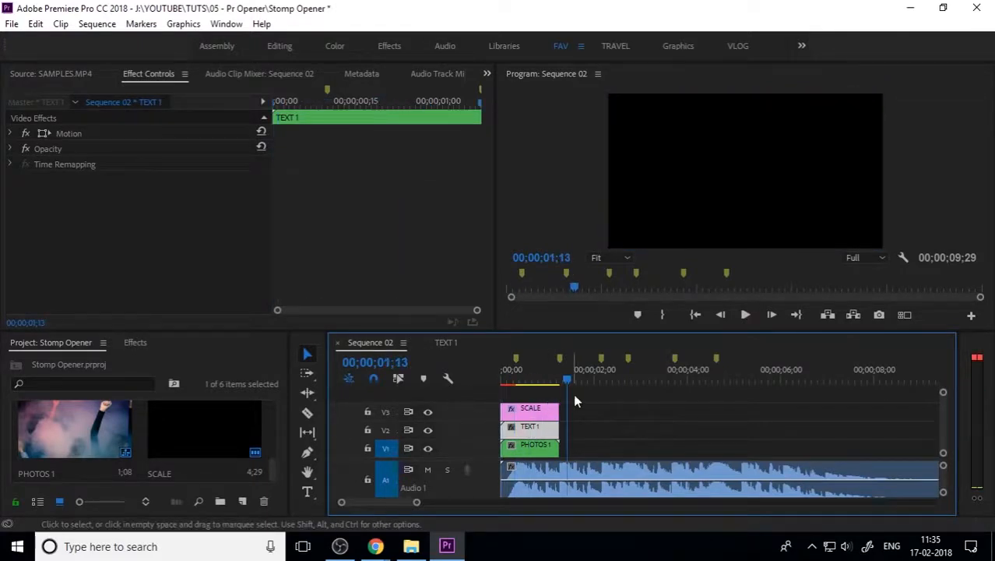
pyautogui.moveTo(577, 397); pyautogui.dragTo(539, 461)
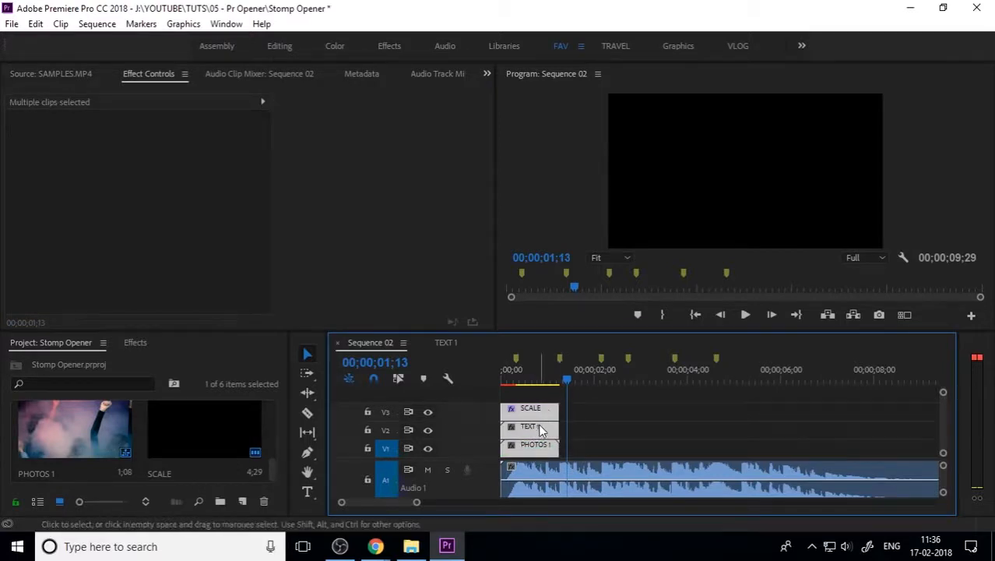
pyautogui.moveTo(544, 429); pyautogui.dragTo(615, 429)
pyautogui.hotkey('ctrl', 'z')
pyautogui.moveTo(565, 377); pyautogui.dragTo(522, 378)
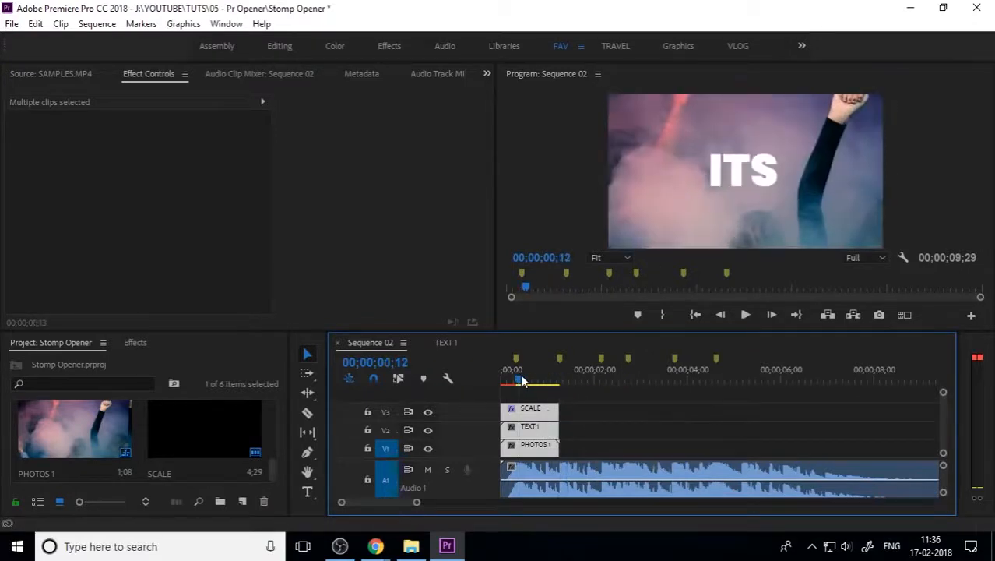
pyautogui.click(609, 453)
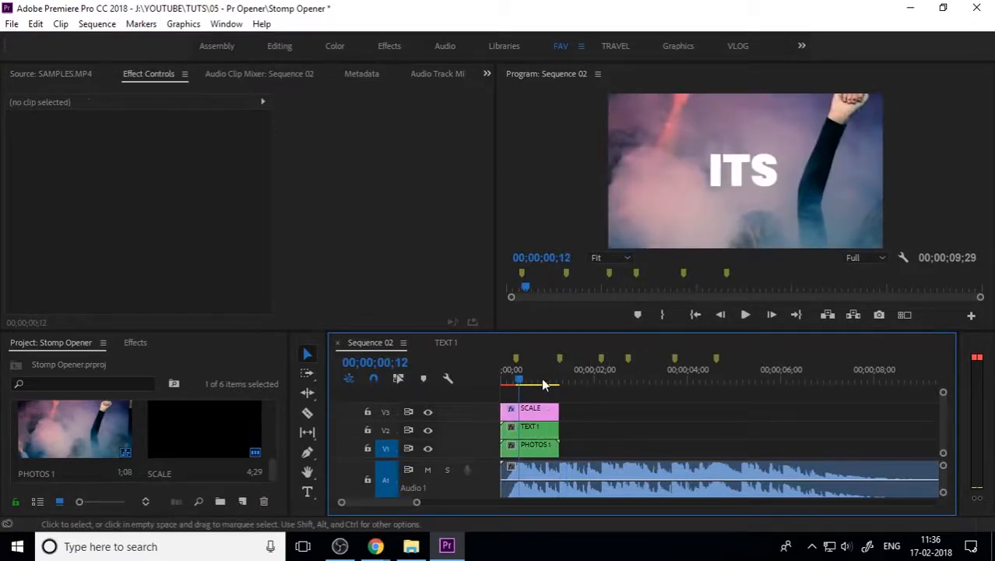
pyautogui.moveTo(527, 371); pyautogui.dragTo(550, 401)
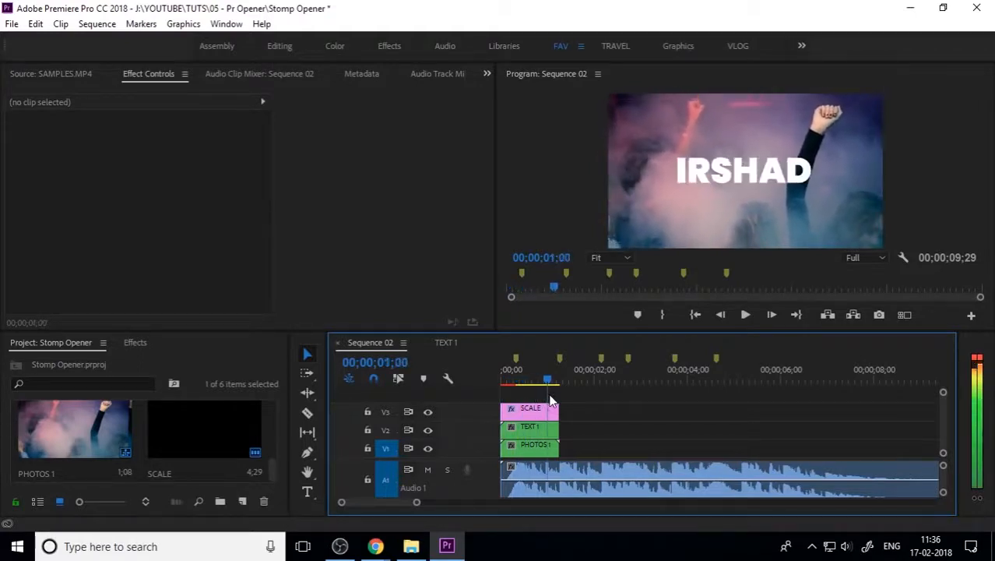
# Step: Browse the SCALE, TEXT 1 and PHOTOS 1 project items and preview the ME and IRSHAD titles
pyautogui.click(140, 341)
pyautogui.click(85, 344)
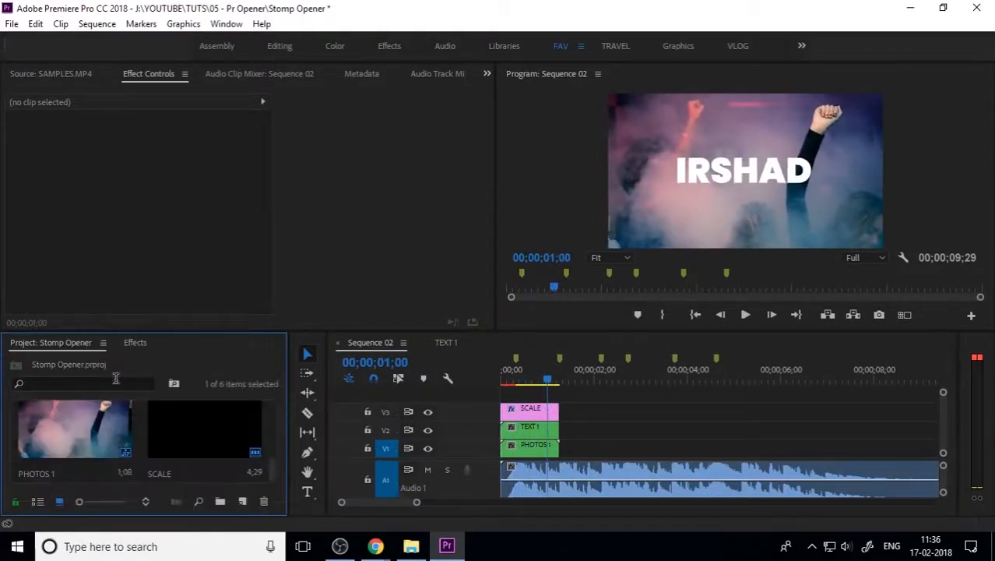
pyautogui.click(231, 454)
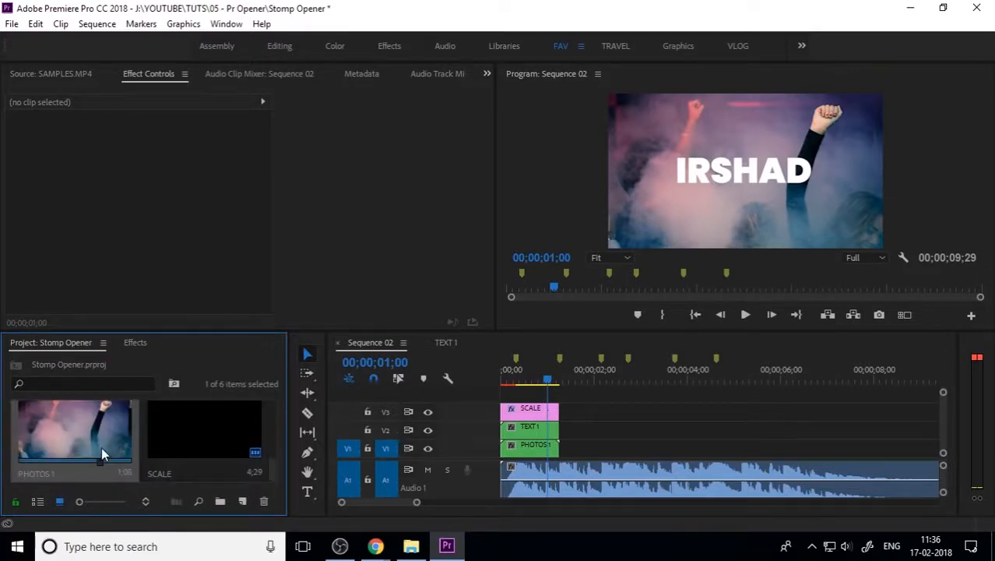
pyautogui.scroll(2, 101, 447)
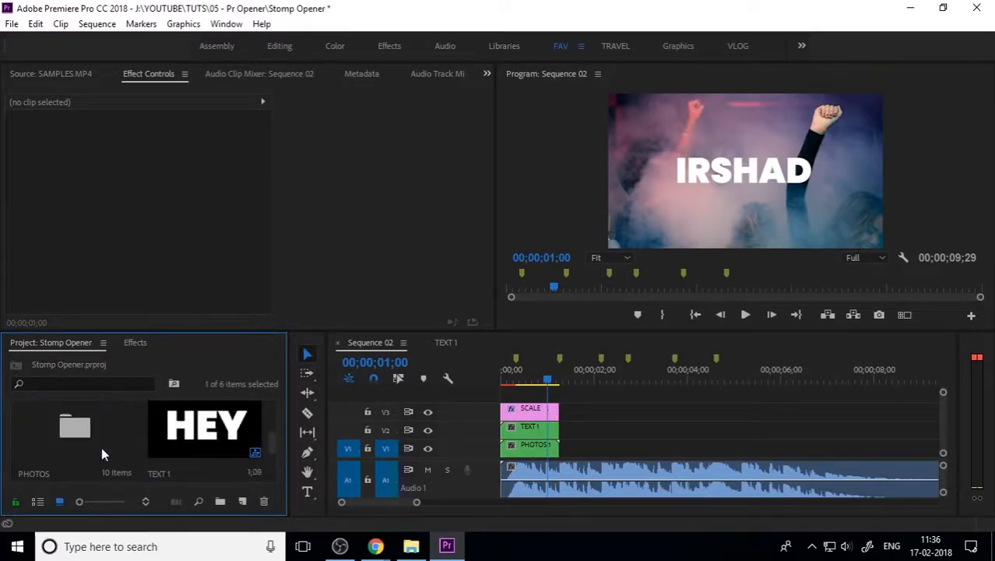
pyautogui.click(200, 416)
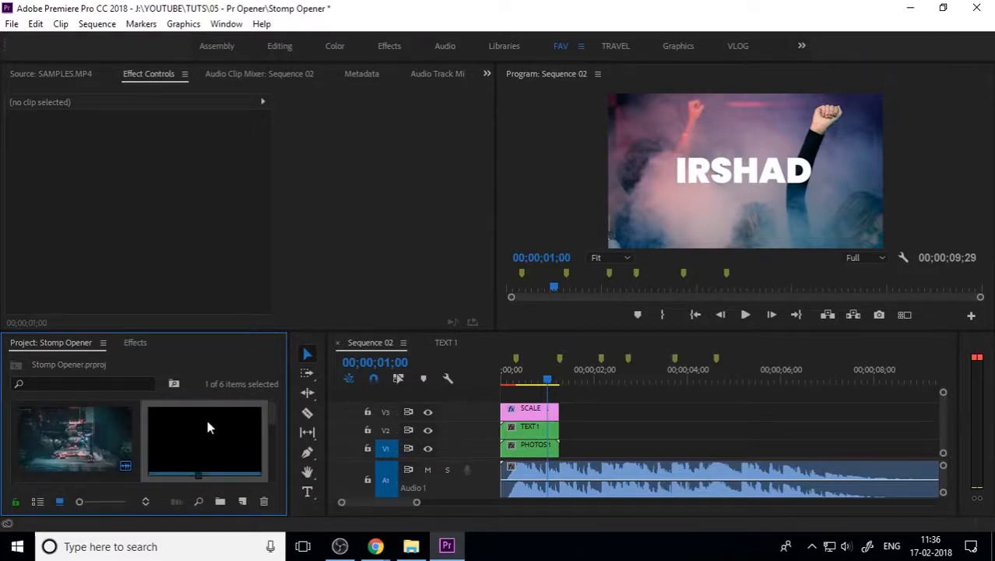
pyautogui.moveTo(550, 385); pyautogui.dragTo(558, 382)
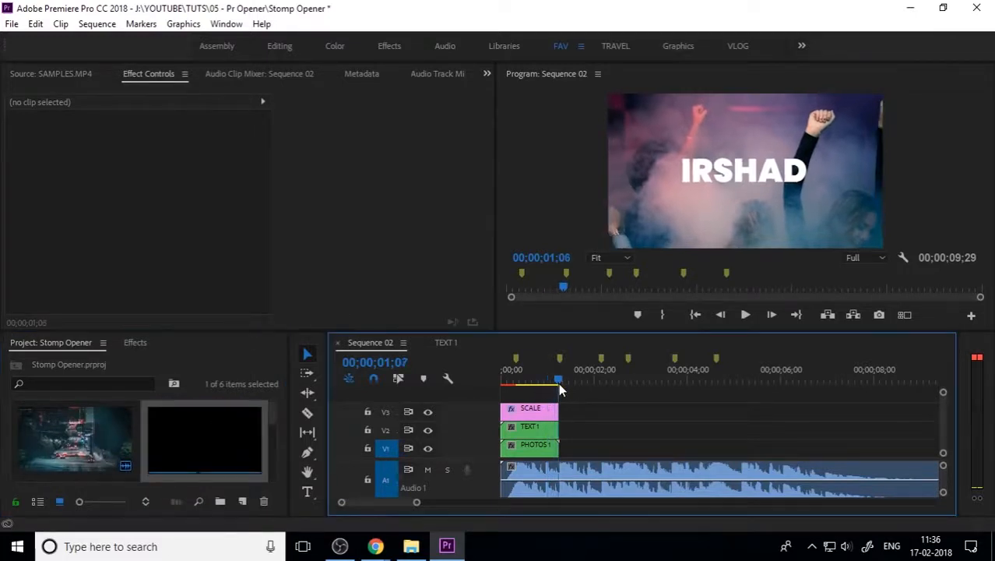
pyautogui.click(502, 382)
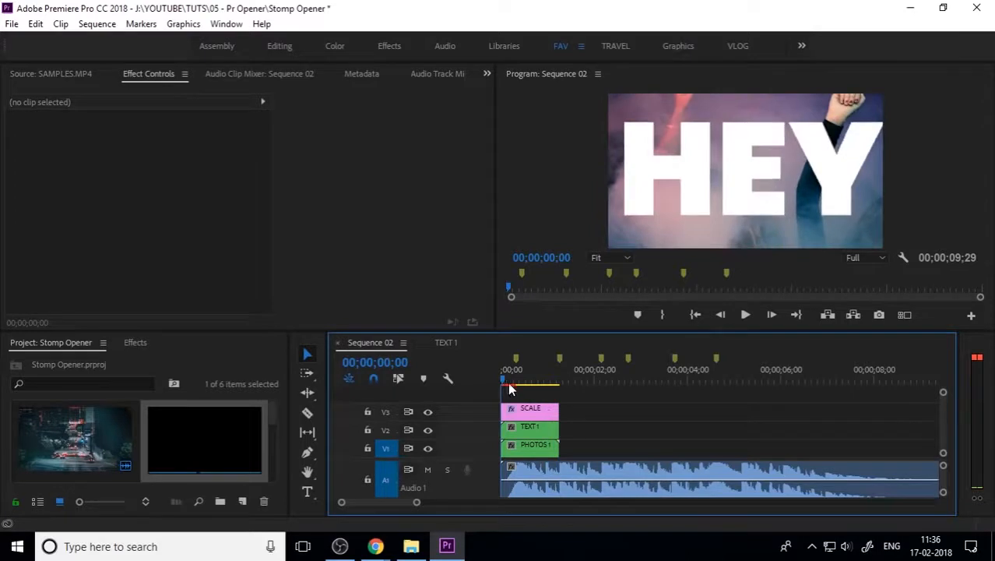
pyautogui.scroll(-3, 130, 458)
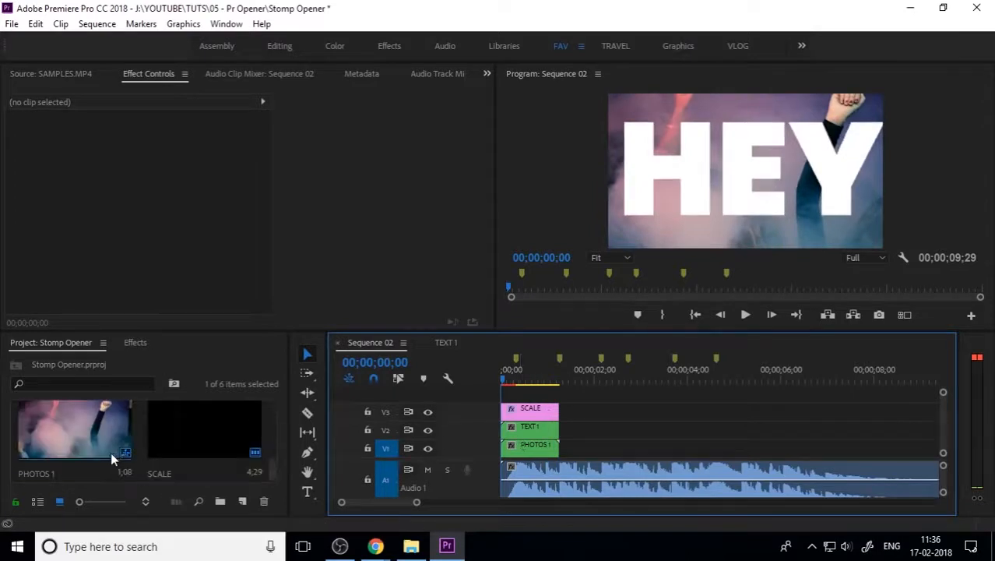
pyautogui.click(88, 433)
pyautogui.scroll(1, 187, 461)
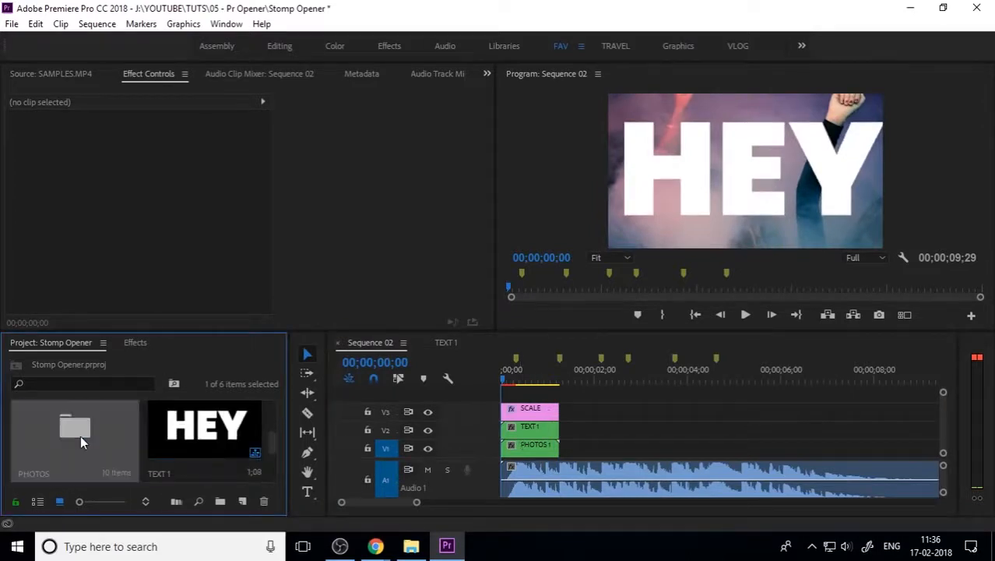
# Step: Place 4.jpg from the PHOTOS bin on V1 right after PHOTOS 1
pyautogui.doubleClick(80, 435)
pyautogui.click(426, 237)
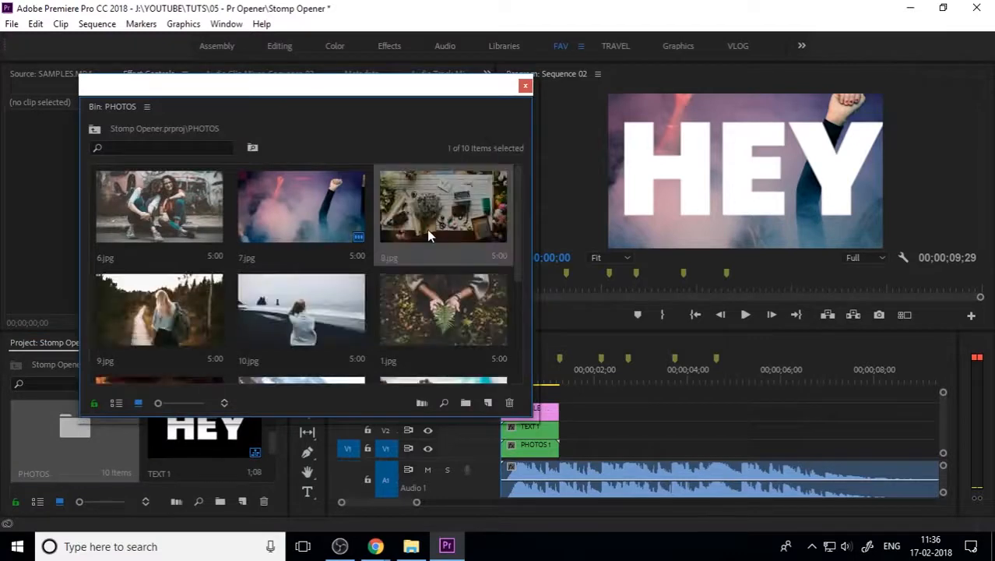
pyautogui.scroll(-1, 319, 319)
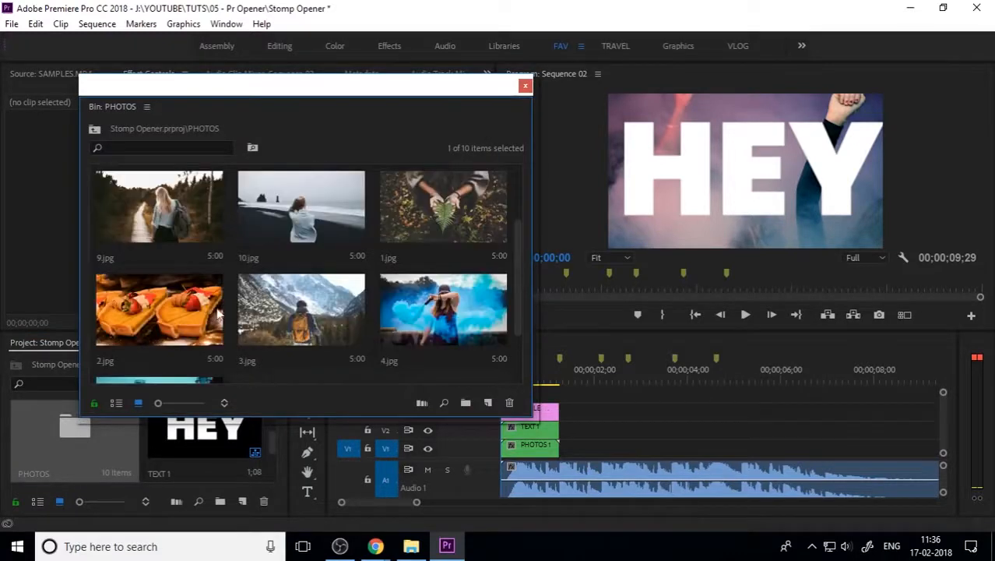
pyautogui.scroll(-1, 221, 317)
pyautogui.click(426, 220)
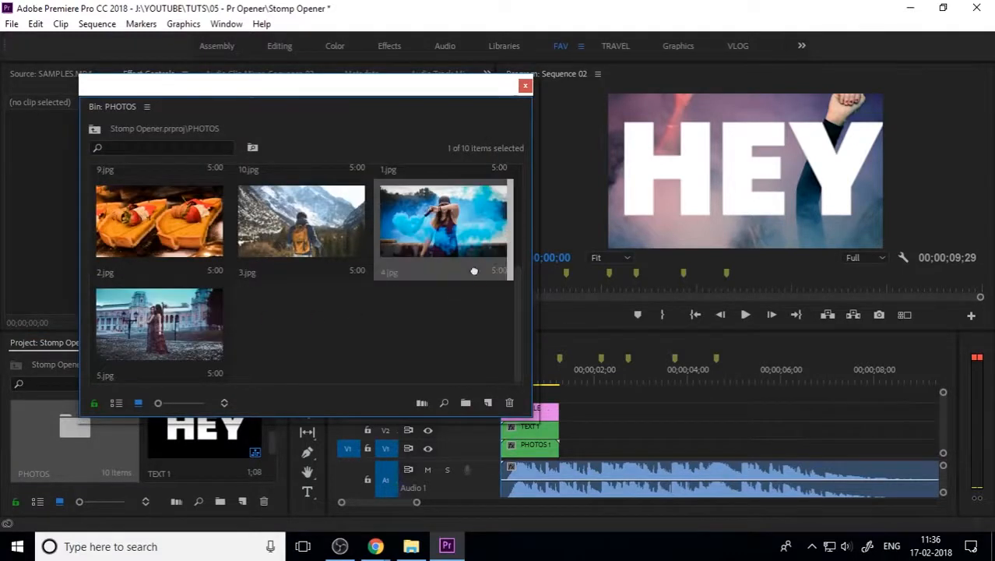
pyautogui.moveTo(442, 314); pyautogui.dragTo(635, 445)
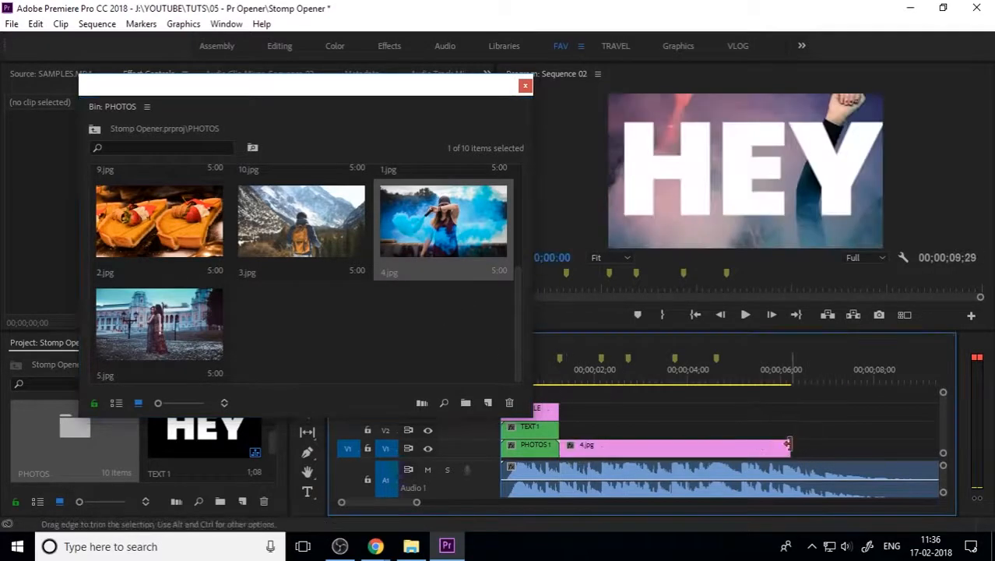
# Step: Trim 4.jpg to the next beat and nest it as a sequence named PHOTO 2
pyautogui.moveTo(790, 447); pyautogui.dragTo(598, 459)
pyautogui.rightClick(588, 456)
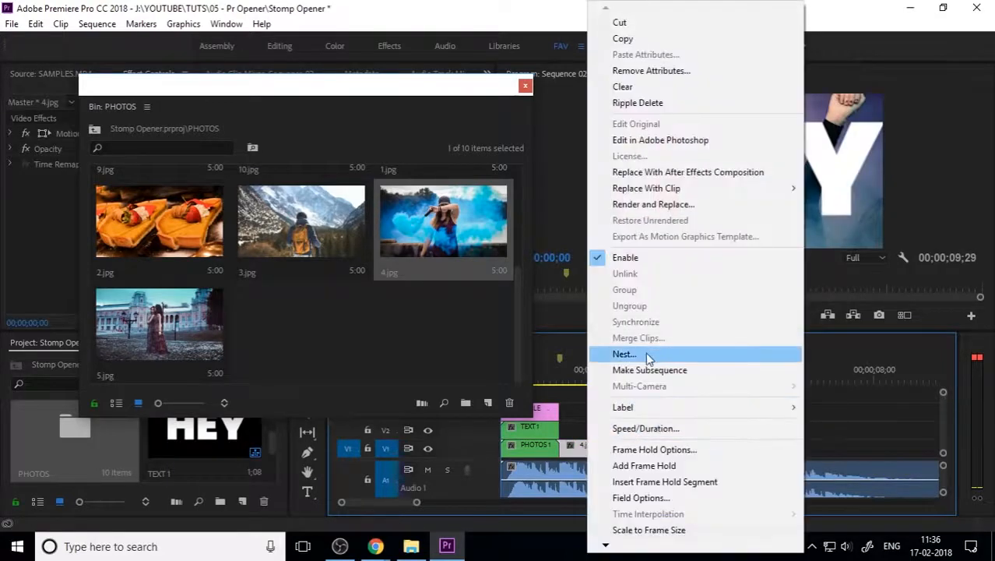
pyautogui.click(646, 352)
pyautogui.write('PHOTO')
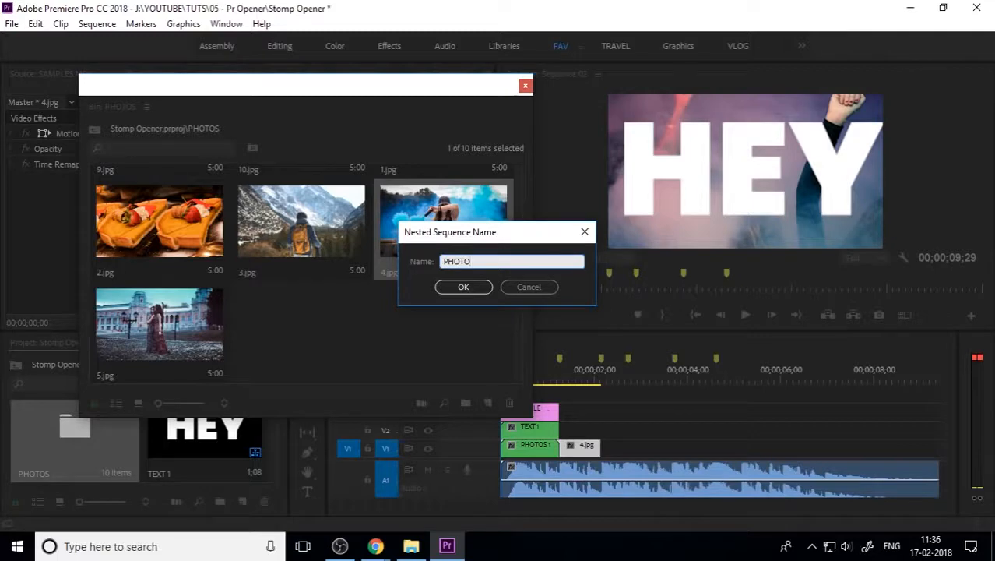
pyautogui.write(' 2')
pyautogui.press('Return')
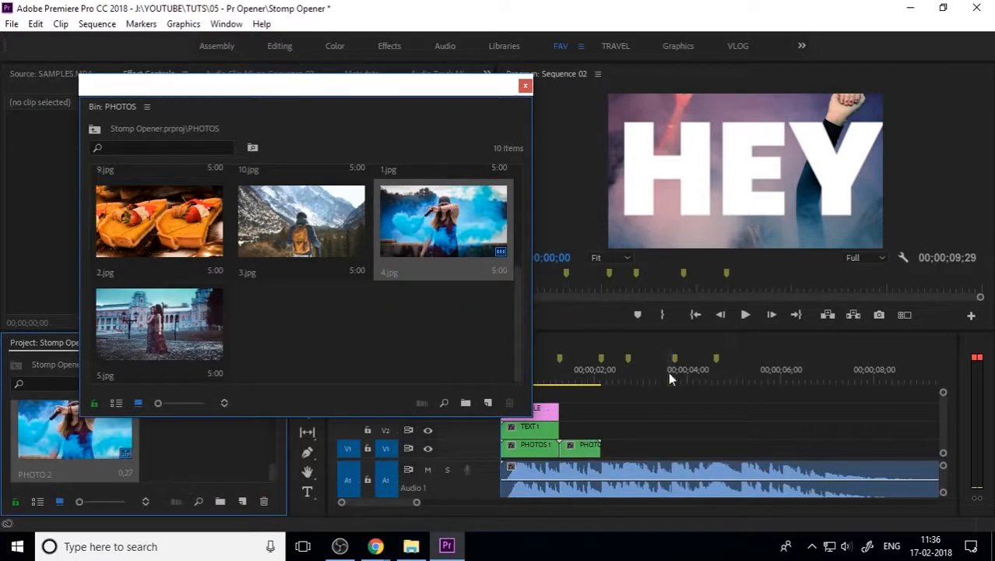
# Step: Close the PHOTOS bin, copy the ITS title from TEXT 1, and paste it into Sequence 02
pyautogui.moveTo(436, 121); pyautogui.dragTo(339, 124)
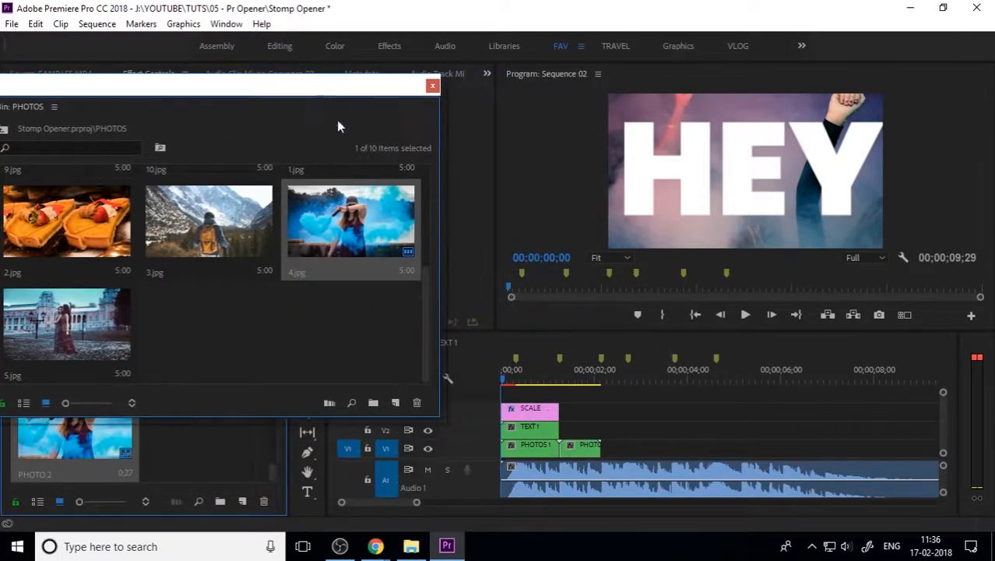
pyautogui.click(434, 86)
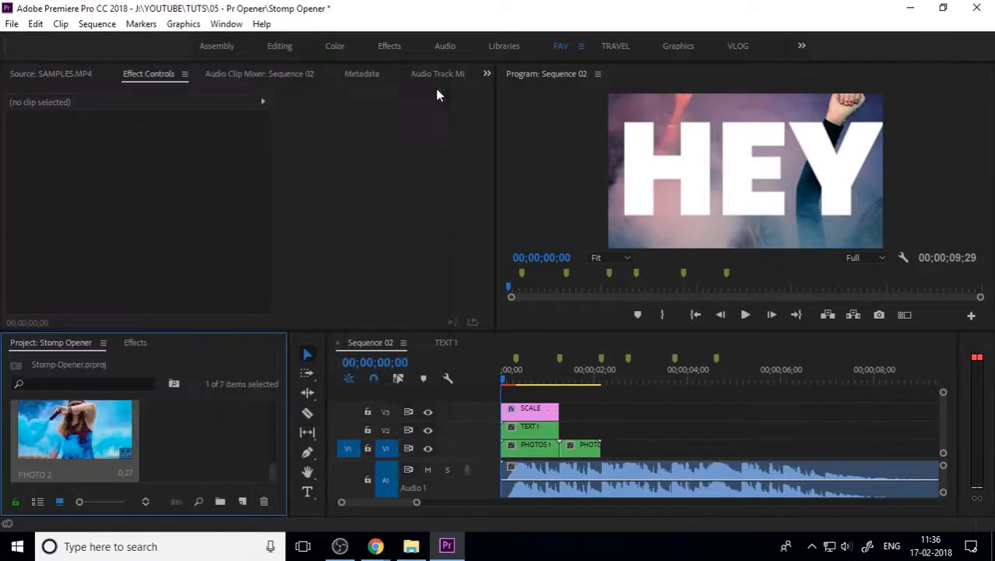
pyautogui.click(443, 342)
pyautogui.click(575, 424)
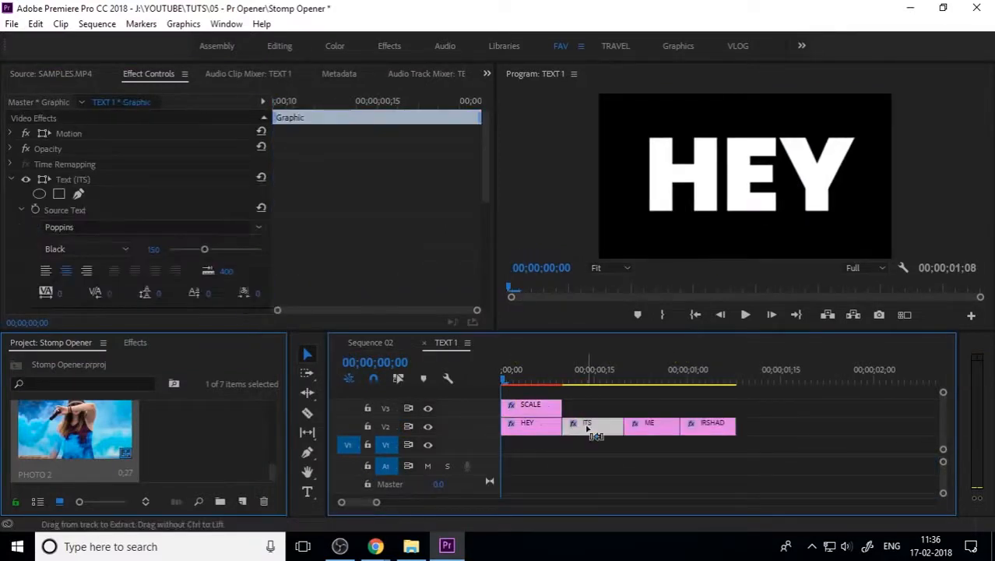
pyautogui.click(387, 341)
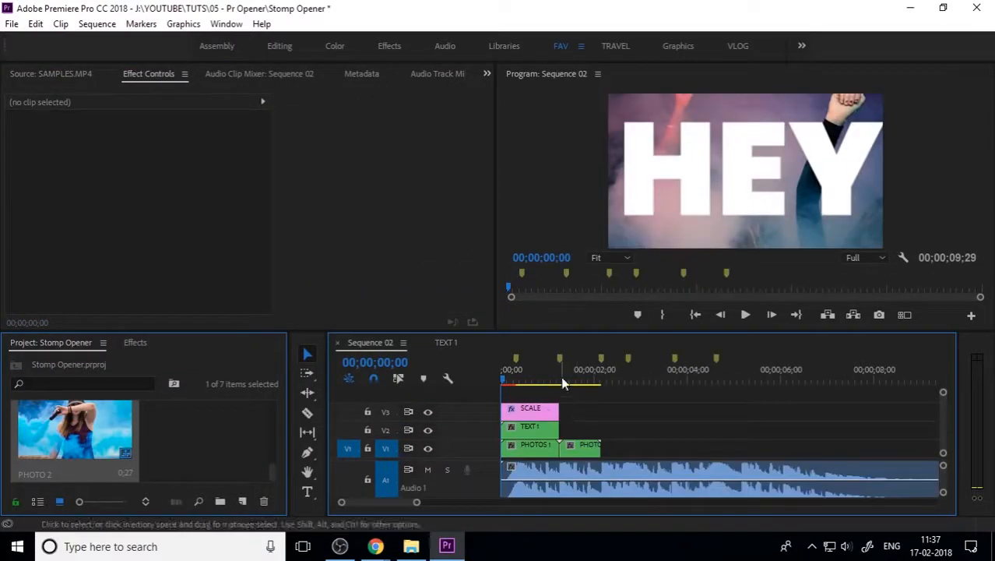
pyautogui.moveTo(564, 380); pyautogui.dragTo(622, 385)
pyautogui.hotkey('ctrl', 'v')
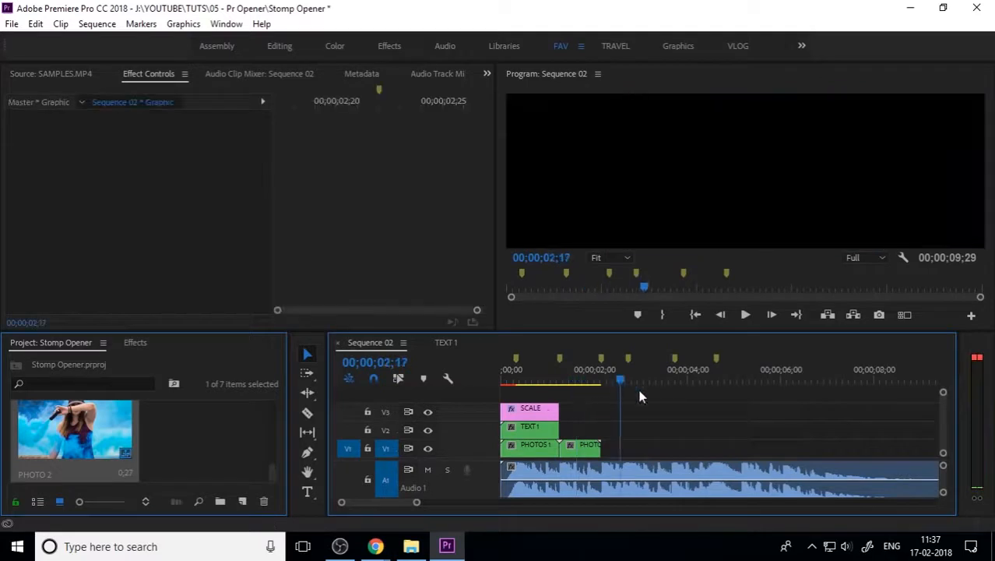
# Step: Move the pasted ITS title onto V2 above PHOTO 2 and extend it to PHOTO 2's end
pyautogui.moveTo(627, 455); pyautogui.dragTo(567, 428)
pyautogui.click(565, 382)
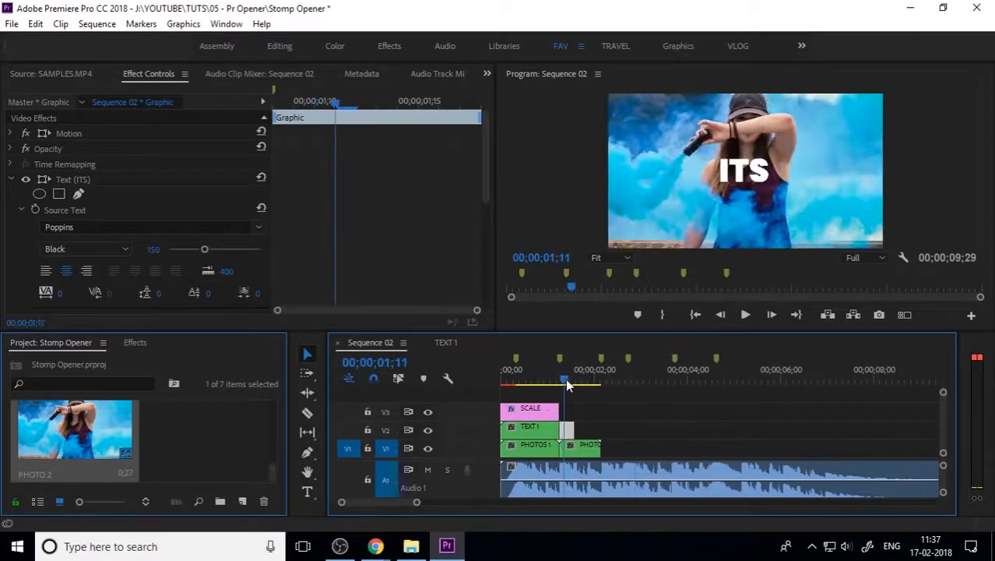
pyautogui.moveTo(565, 379); pyautogui.dragTo(567, 380)
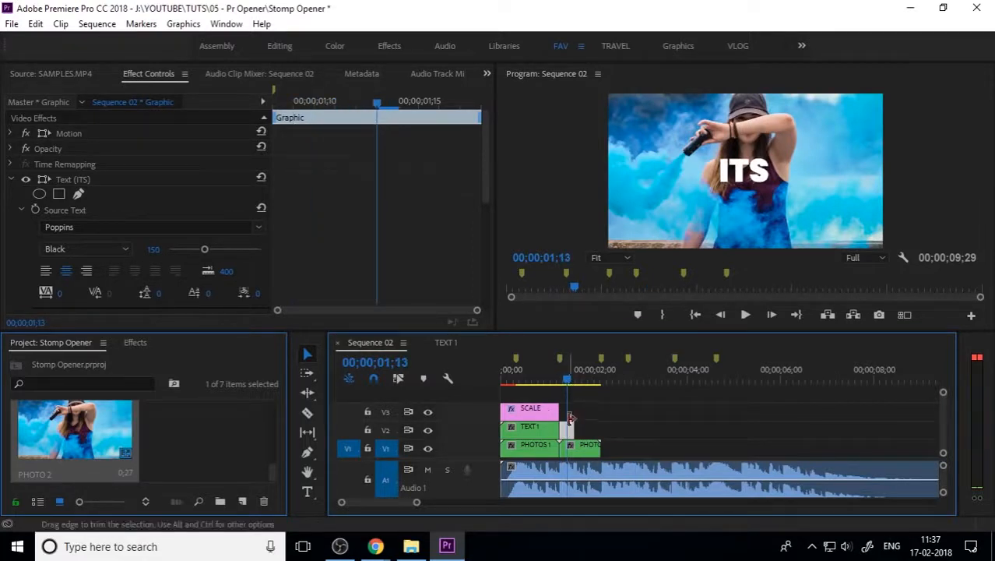
pyautogui.moveTo(574, 430); pyautogui.dragTo(603, 430)
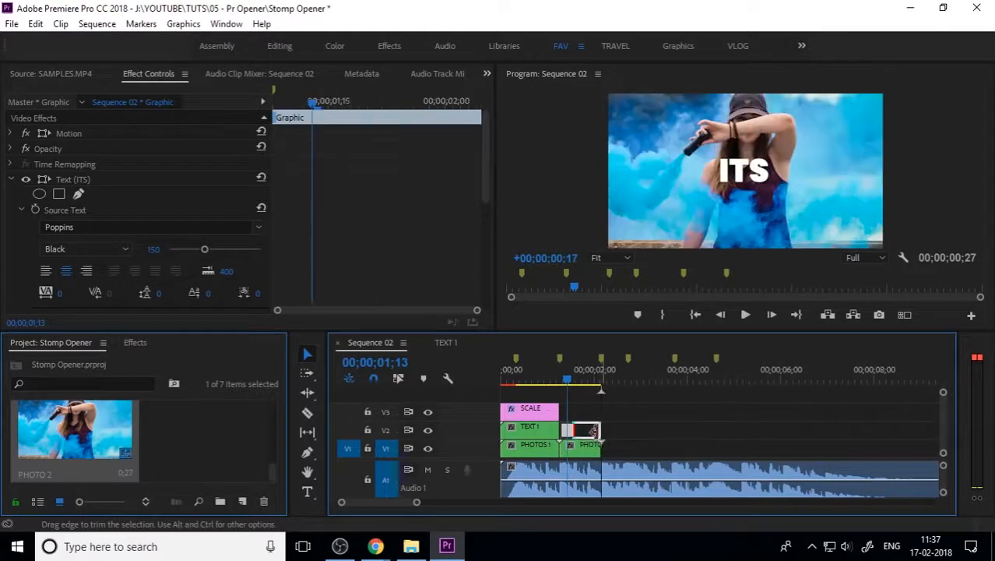
pyautogui.press('=')
pyautogui.moveTo(650, 378); pyautogui.dragTo(625, 379)
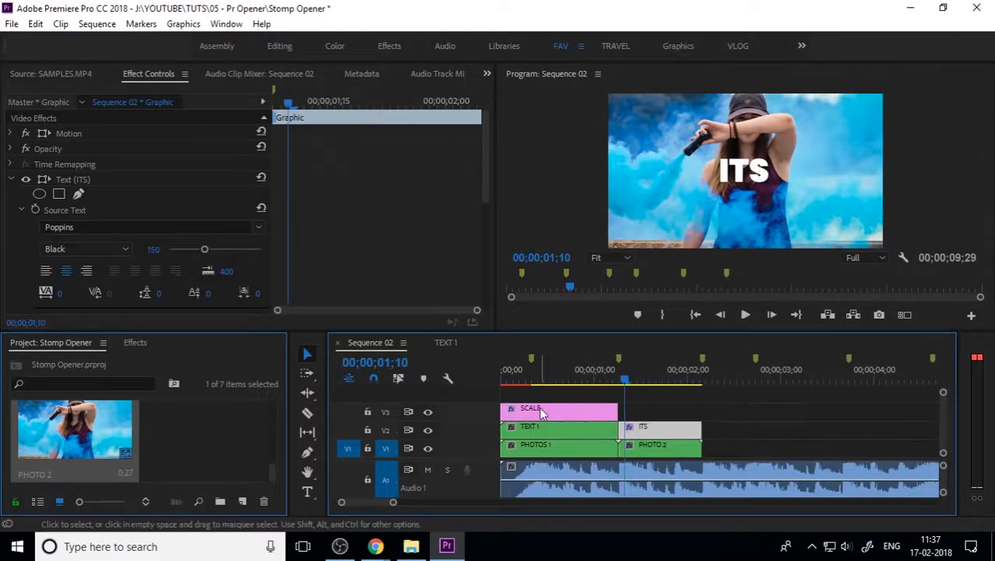
# Step: Duplicate the SCALE adjustment layer onto V3 above PHOTO 2 and tidy its Effect Controls view
pyautogui.moveTo(536, 407); pyautogui.dragTo(652, 418)
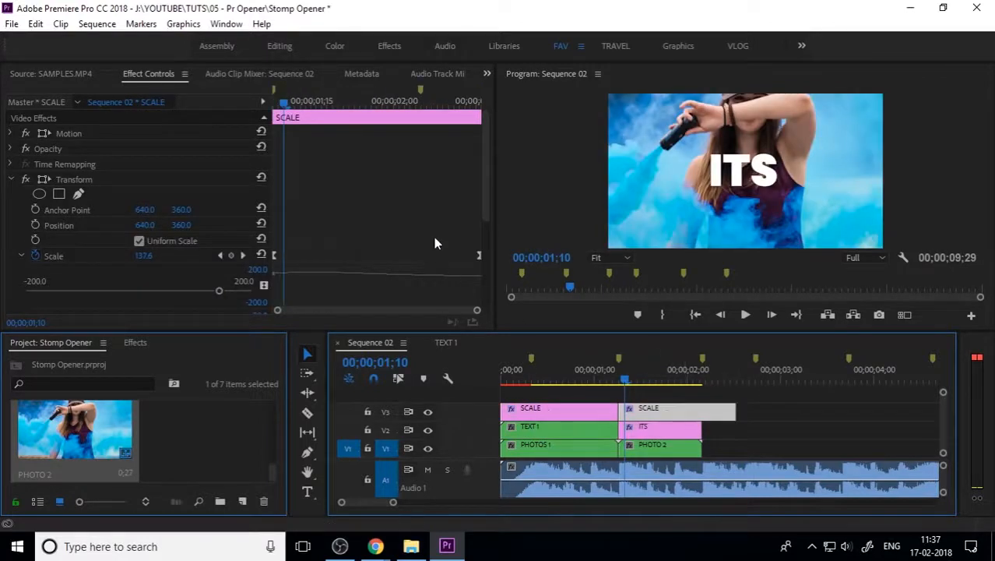
pyautogui.click(478, 255)
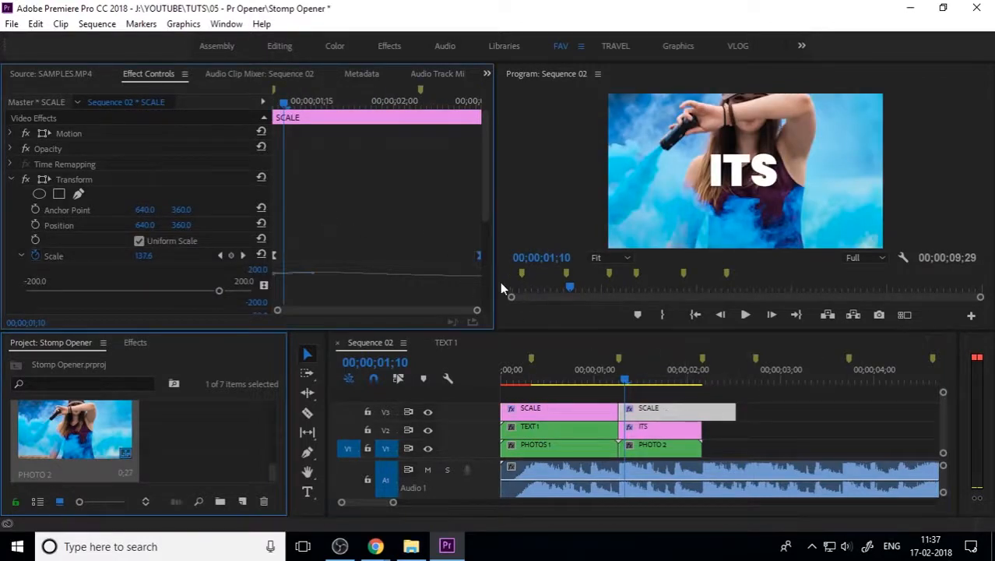
pyautogui.click(13, 181)
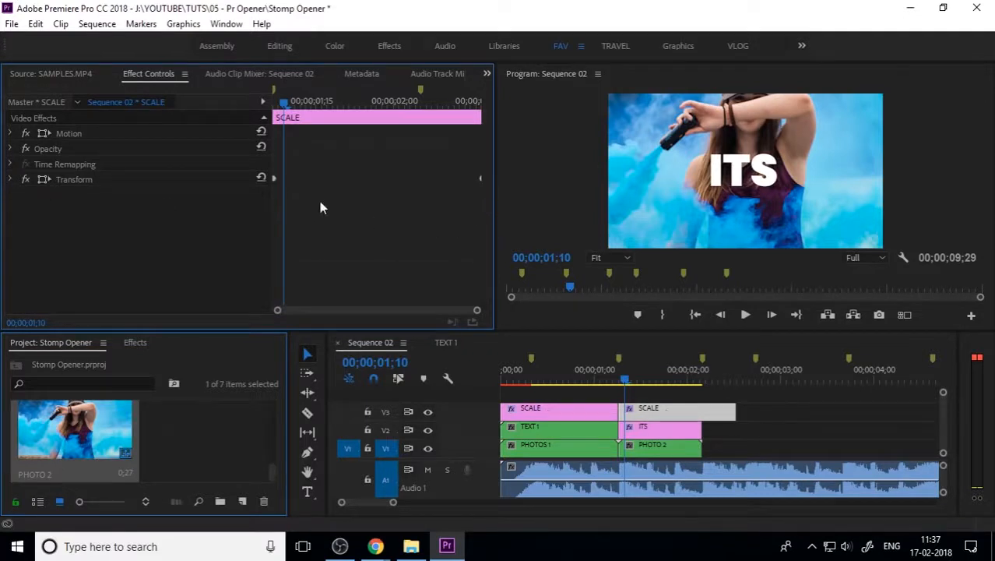
pyautogui.click(14, 182)
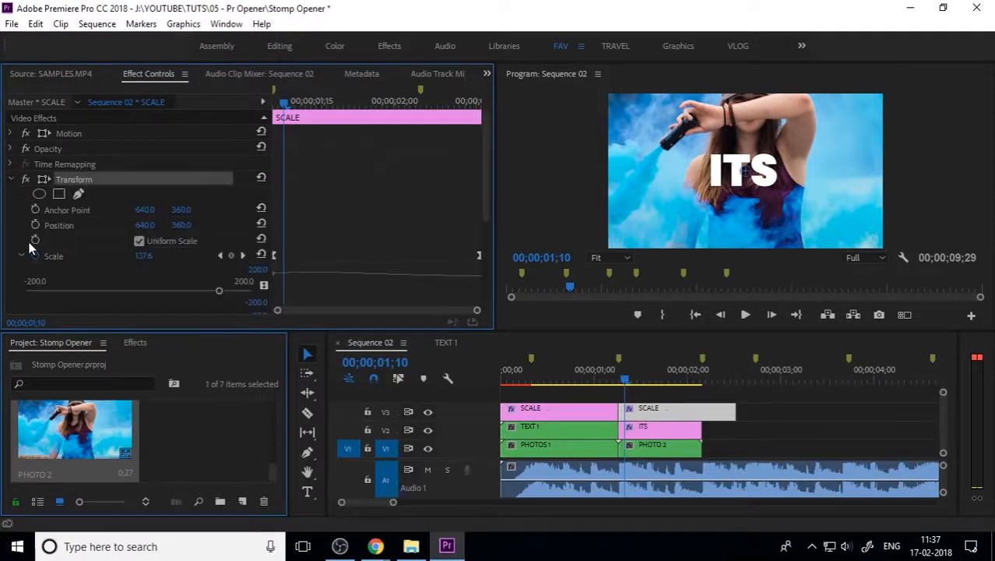
pyautogui.click(21, 255)
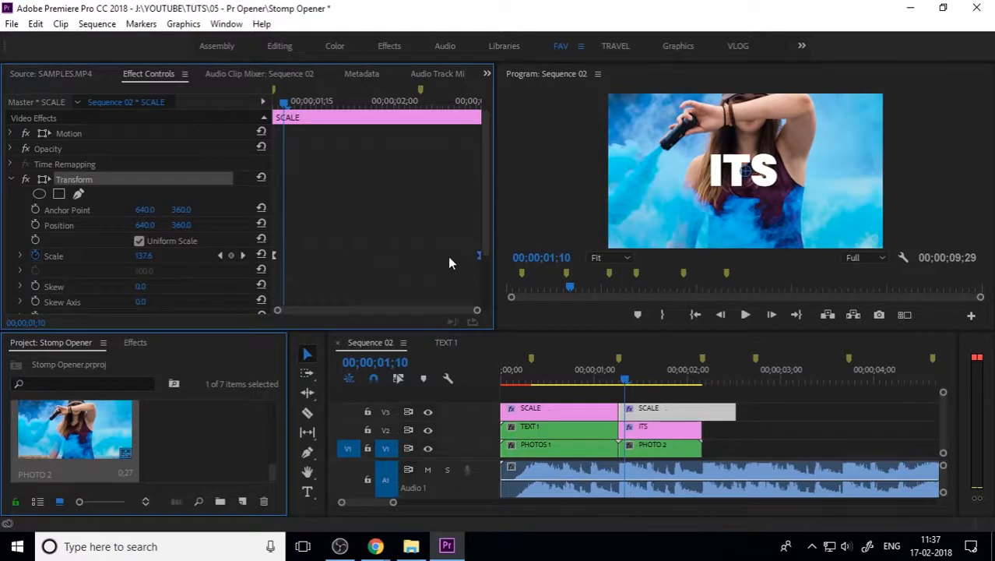
pyautogui.scroll(-3, 483, 241)
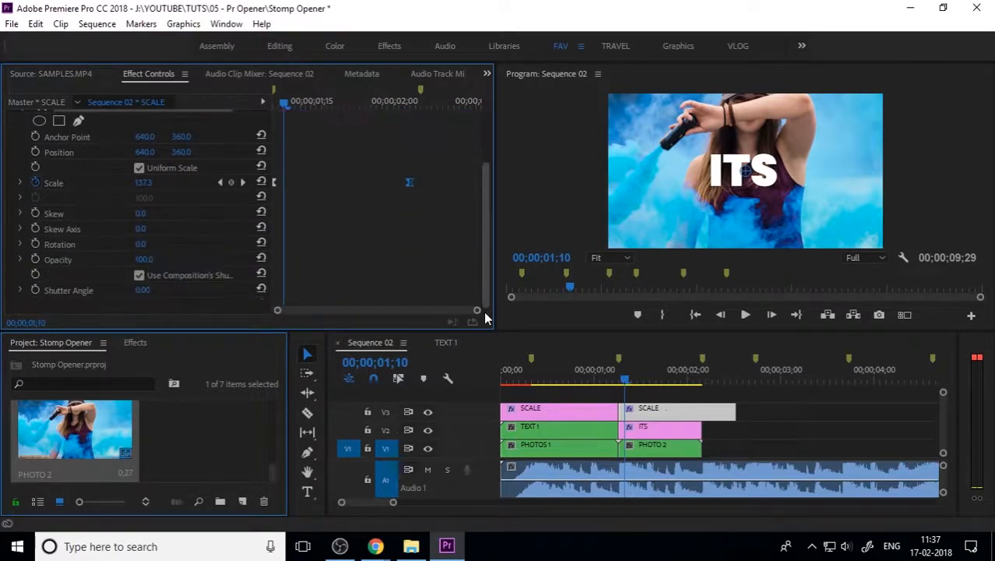
# Step: Trim the second SCALE layer to end with PHOTO 2 and move its last Scale keyframe there
pyautogui.moveTo(735, 410); pyautogui.dragTo(700, 410)
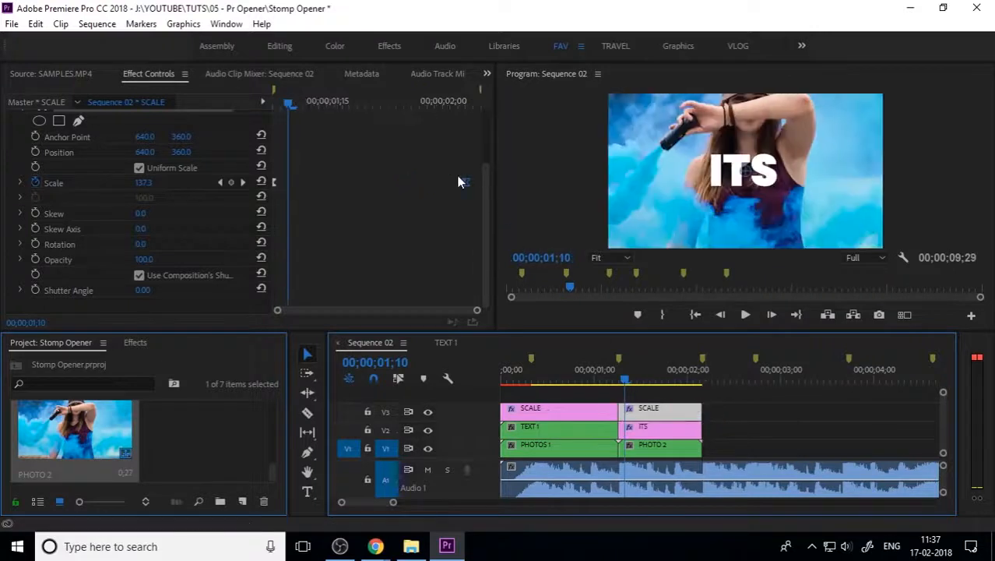
pyautogui.moveTo(464, 184); pyautogui.dragTo(490, 196)
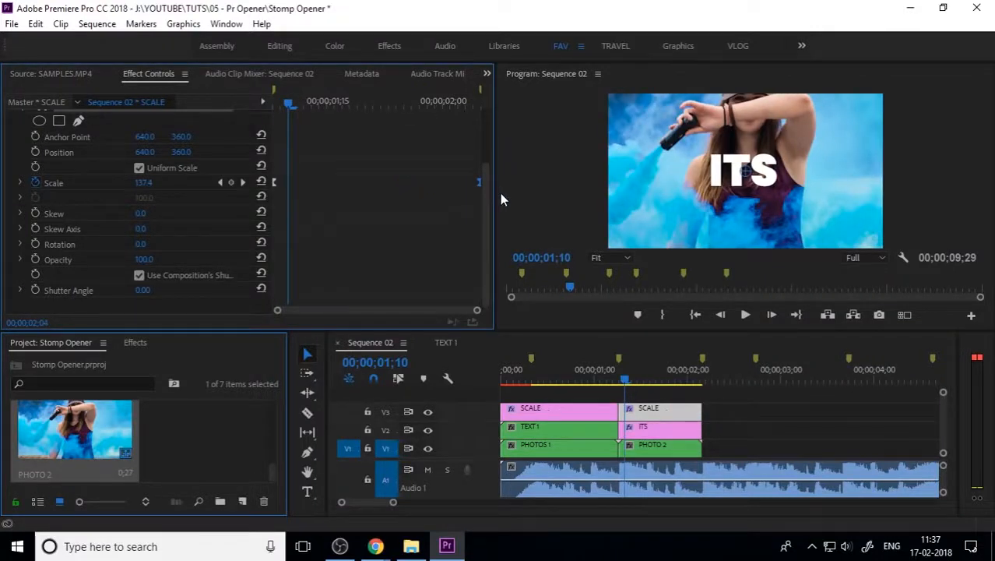
pyautogui.moveTo(627, 382); pyautogui.dragTo(697, 406)
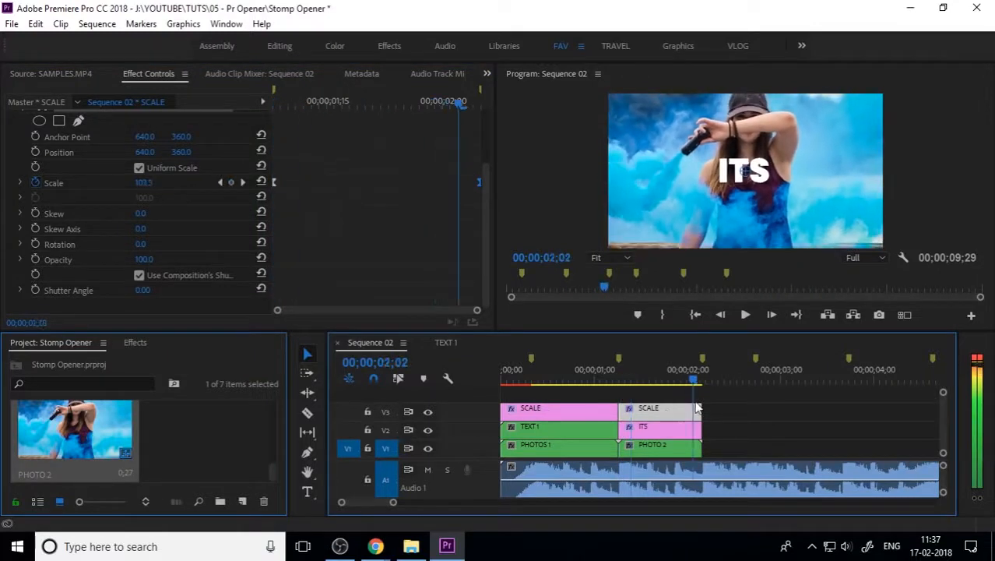
pyautogui.click(661, 432)
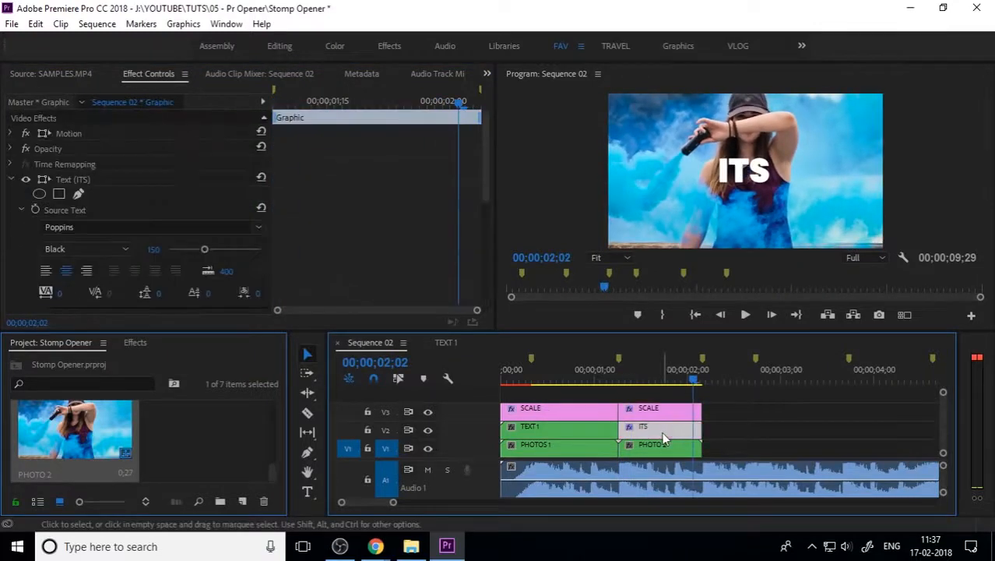
# Step: Play back the opener from IRSHAD into the ITS title to preview the cut
pyautogui.click(769, 423)
pyautogui.moveTo(692, 382); pyautogui.dragTo(596, 384)
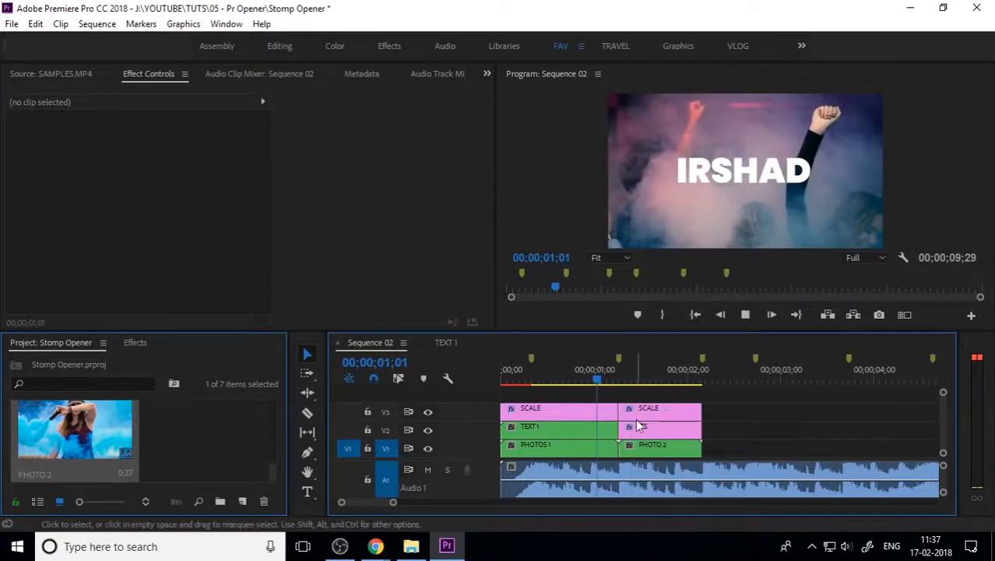
pyautogui.press('space')
pyautogui.moveTo(653, 384); pyautogui.dragTo(594, 392)
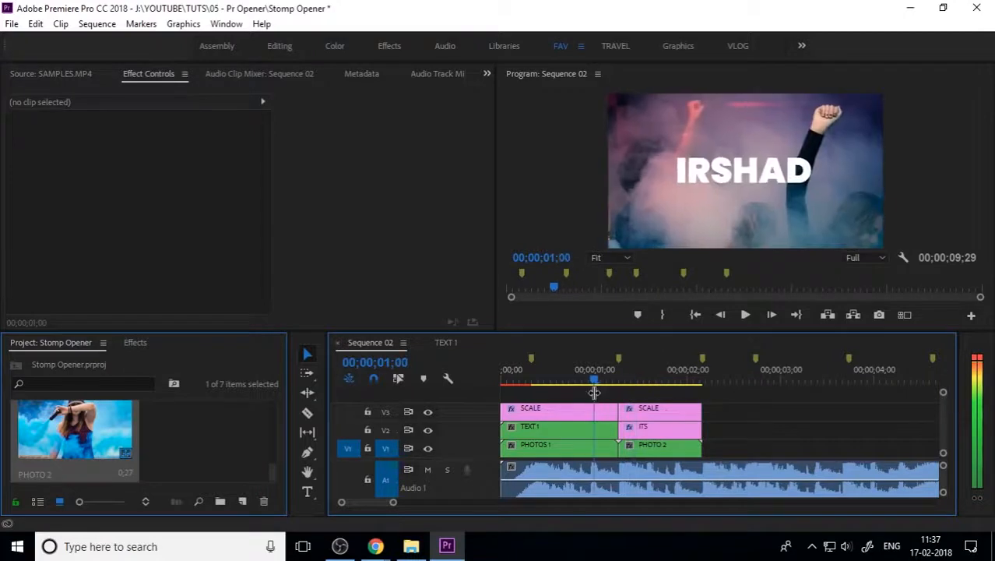
pyautogui.press('space')
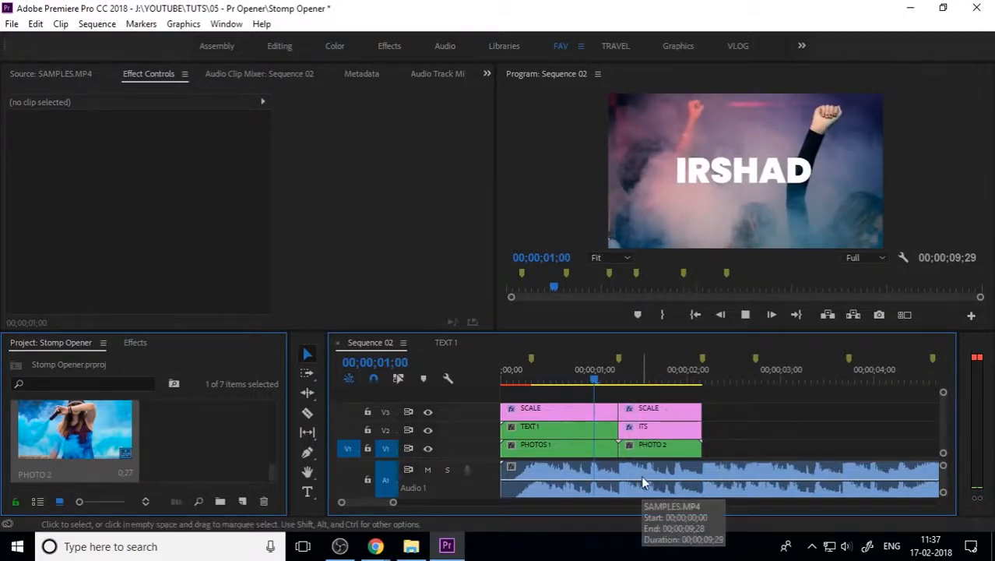
pyautogui.click(653, 373)
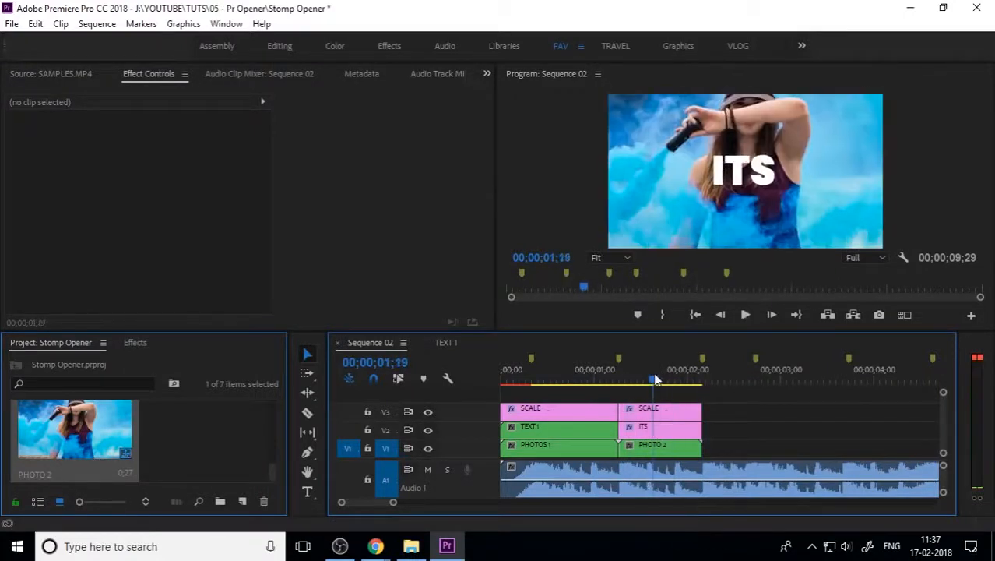
# Step: Set Program Monitor resolution to 1/4, replay the cut, and park on the ITS title's next beat
pyautogui.click(864, 257)
pyautogui.click(882, 302)
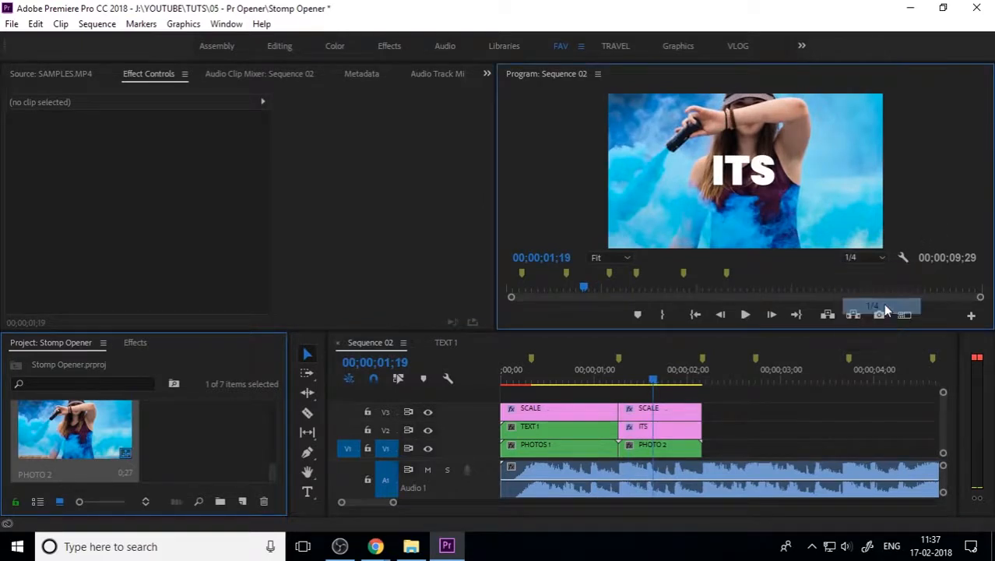
pyautogui.moveTo(652, 383); pyautogui.dragTo(594, 393)
pyautogui.press('space')
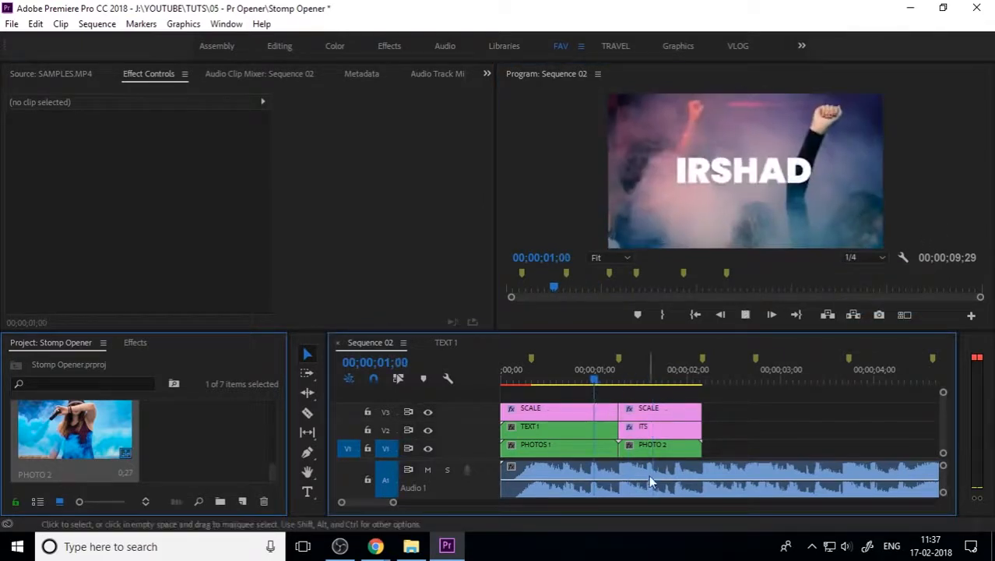
pyautogui.moveTo(669, 371)
pyautogui.mouseDown()
pyautogui.moveTo(599, 393)
pyautogui.moveTo(646, 381)
pyautogui.mouseUp()
pyautogui.press('space')
pyautogui.press('space')
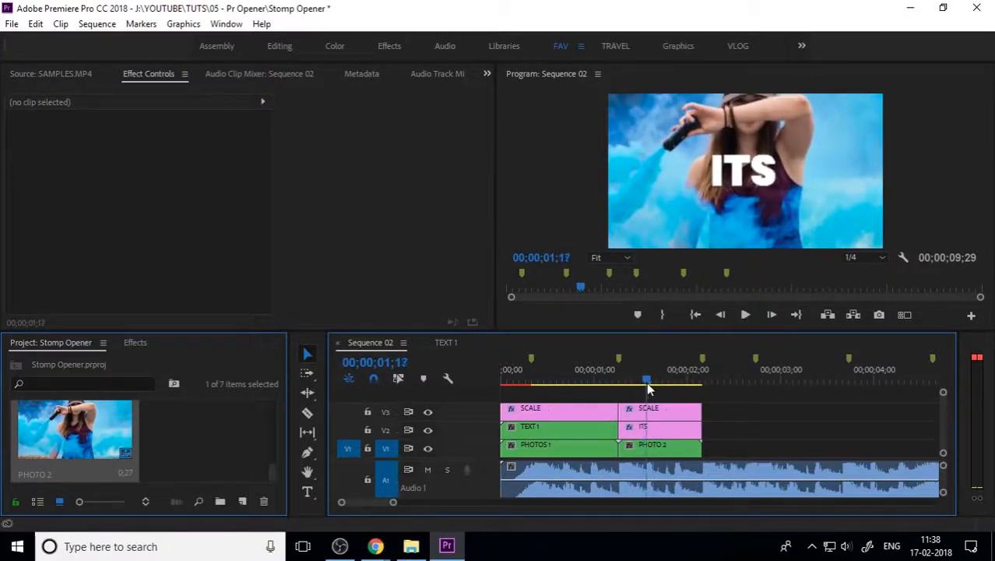
pyautogui.click(656, 430)
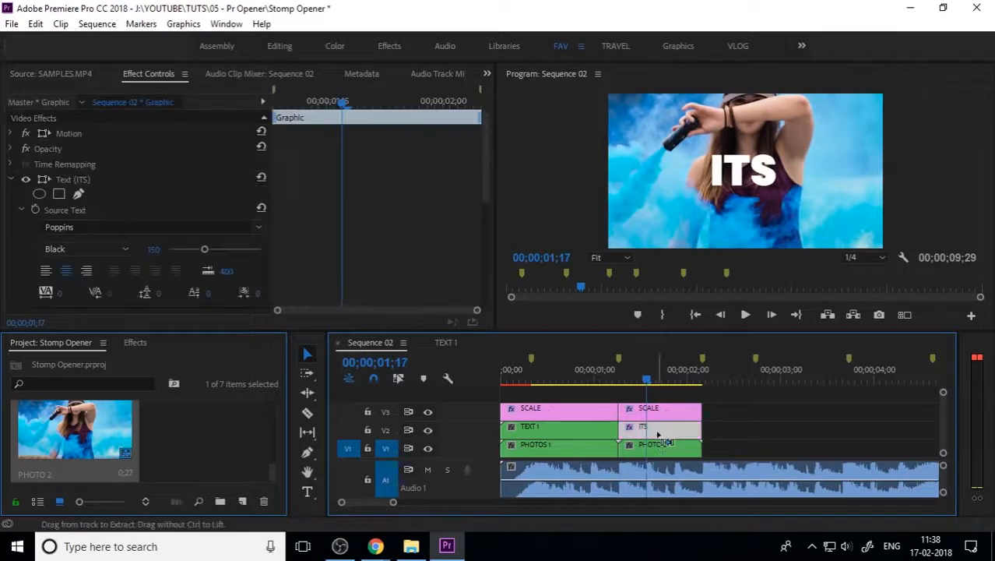
pyautogui.moveTo(649, 382); pyautogui.dragTo(679, 389)
# Step: Retype the selected split ITS title piece as MOTION in the Program Monitor
pyautogui.click(685, 426)
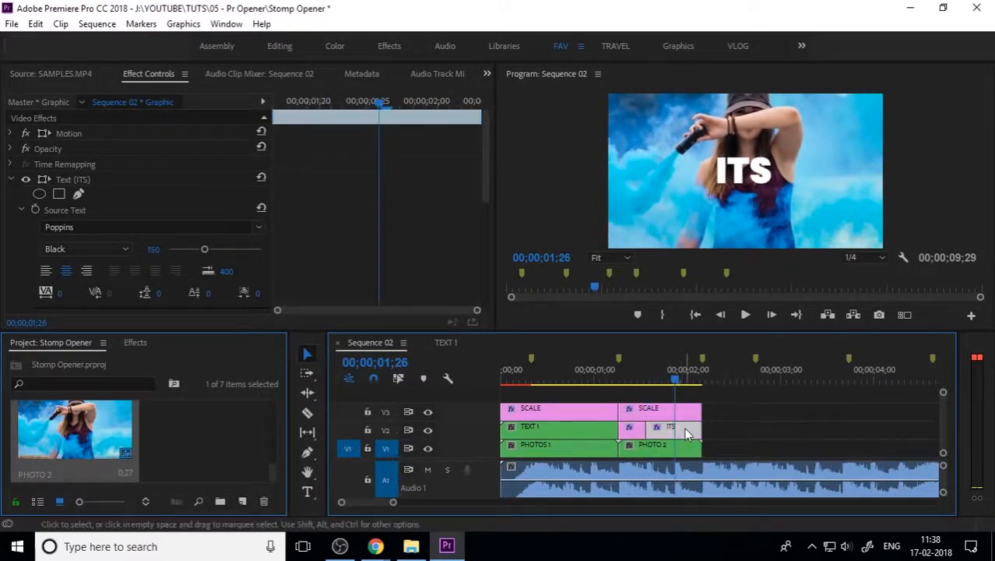
pyautogui.moveTo(674, 380); pyautogui.dragTo(630, 382)
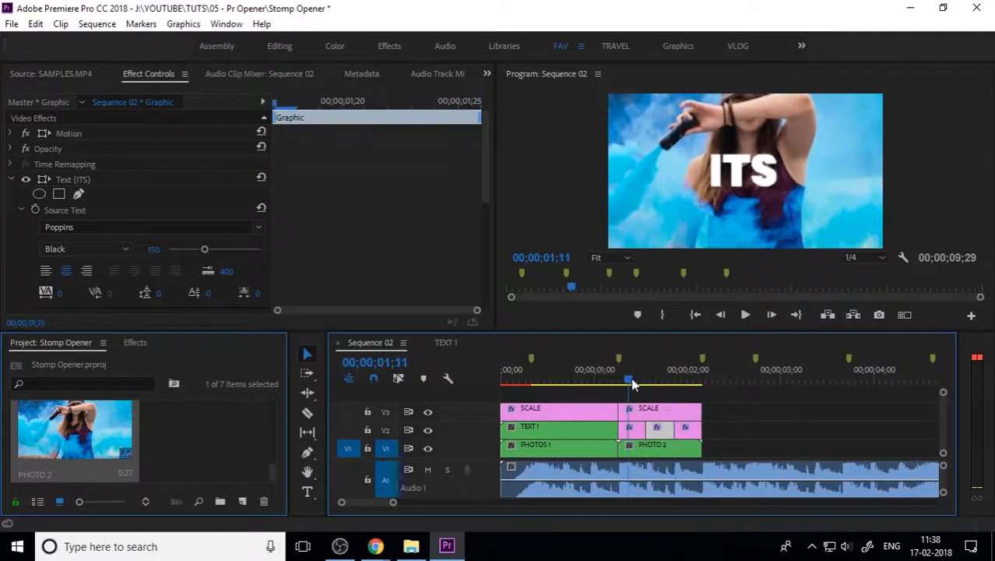
pyautogui.click(633, 430)
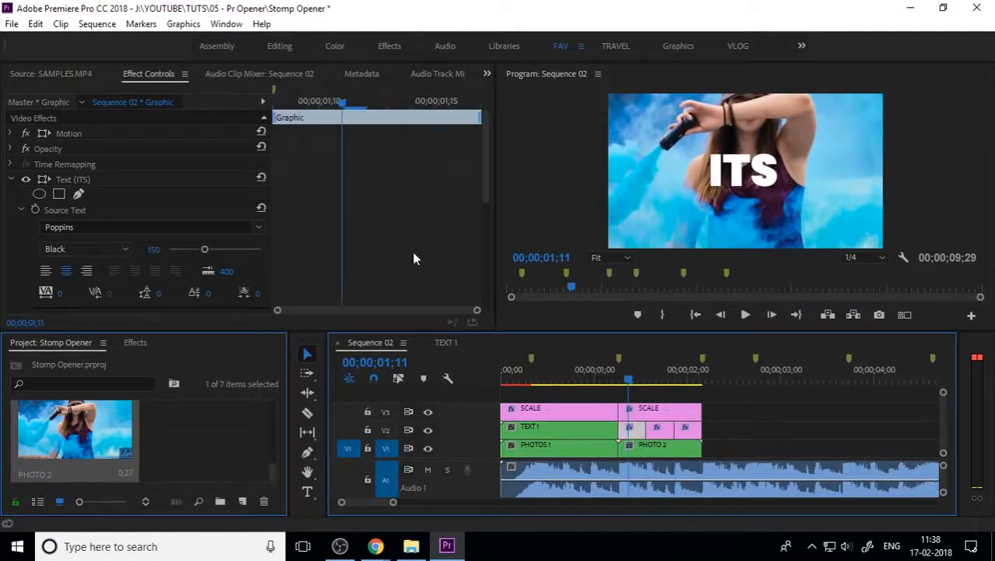
pyautogui.click(307, 491)
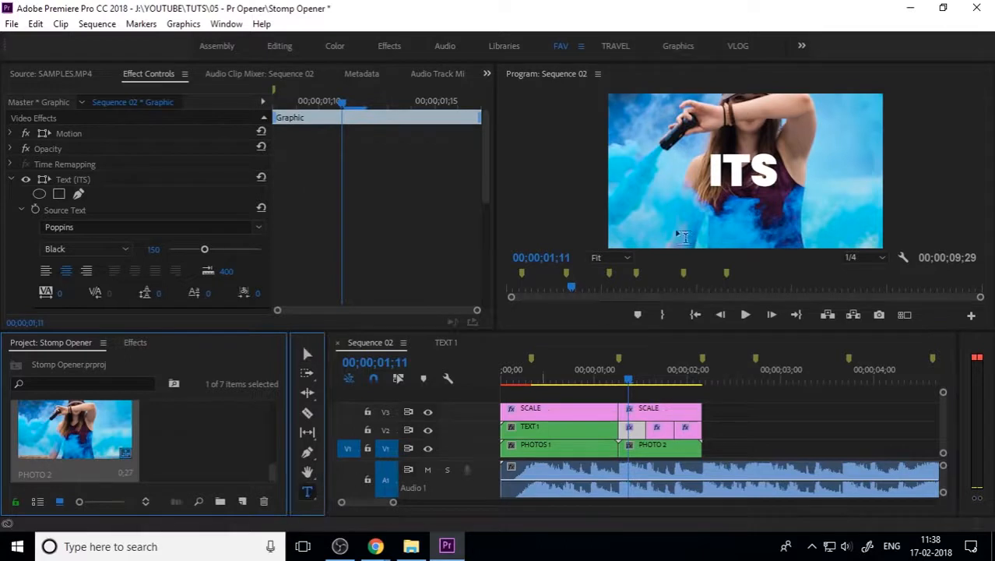
pyautogui.click(736, 164)
pyautogui.hotkey('ctrl', 'a')
pyautogui.write('A')
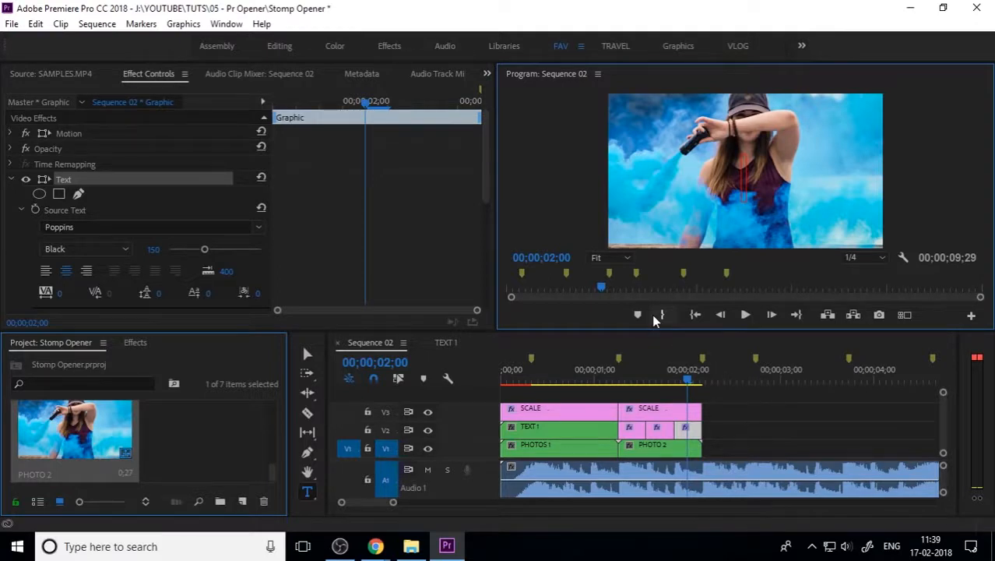
pyautogui.write('MOTION')
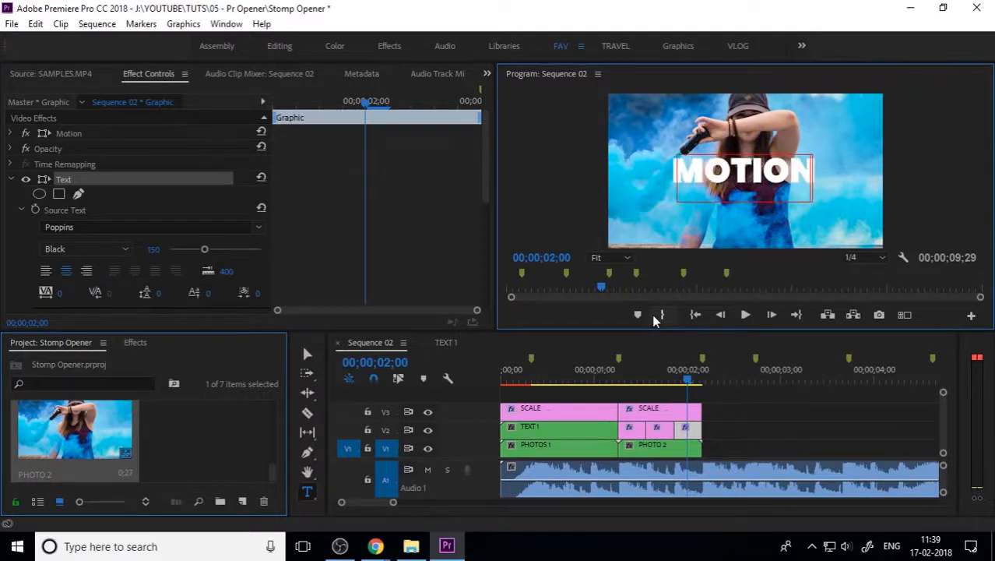
pyautogui.click(307, 354)
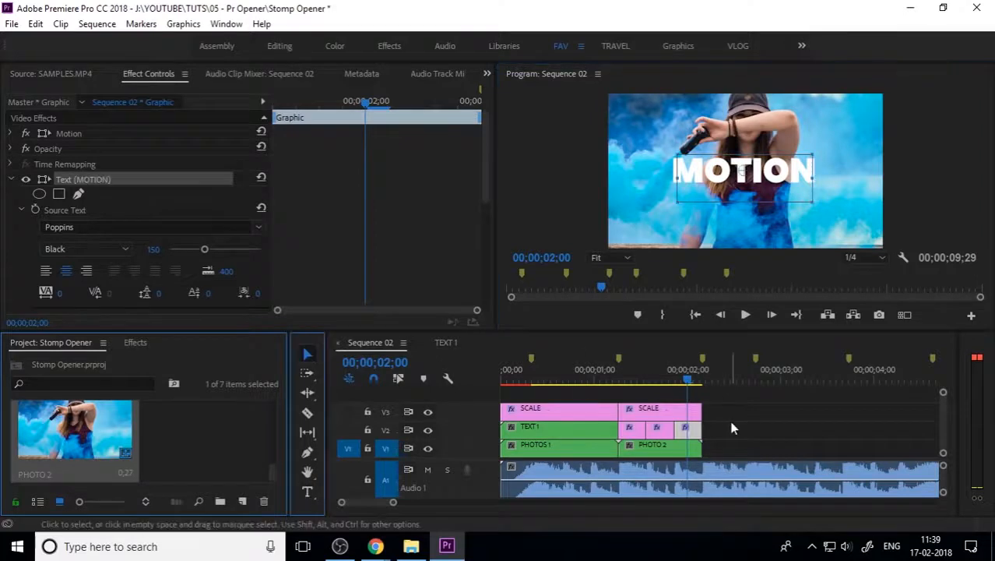
pyautogui.click(732, 427)
pyautogui.moveTo(685, 378); pyautogui.dragTo(439, 394)
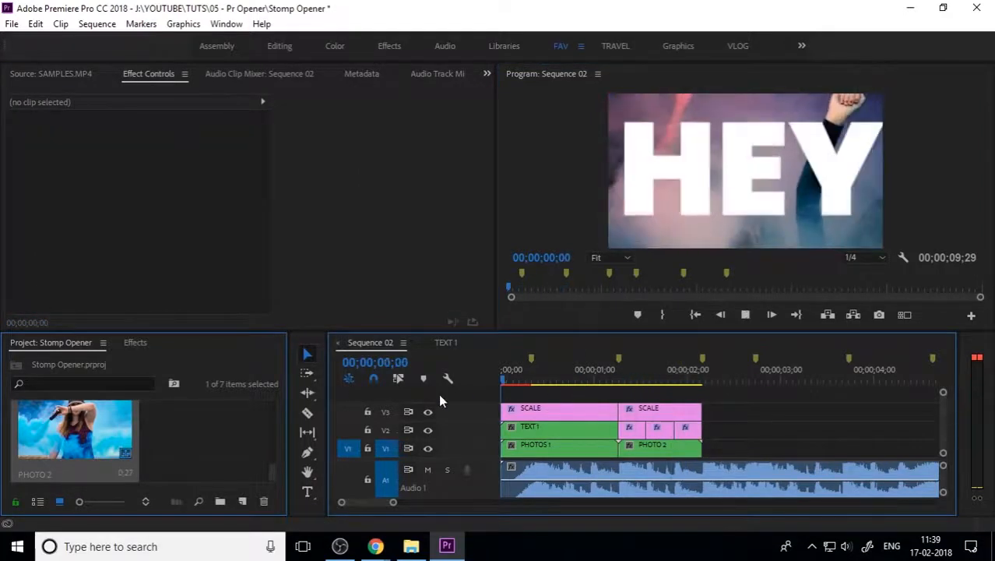
pyautogui.press('space')
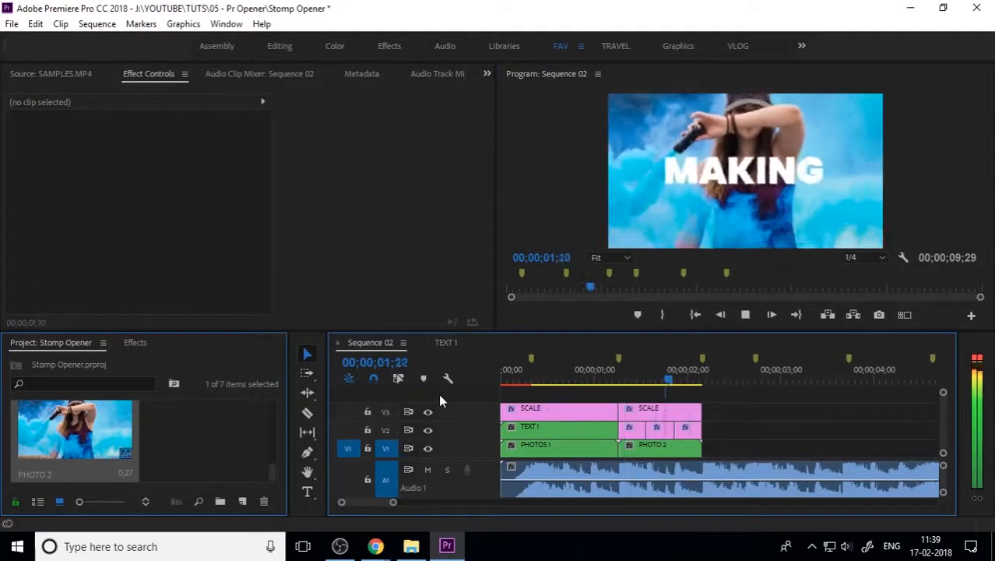
pyautogui.press('-')
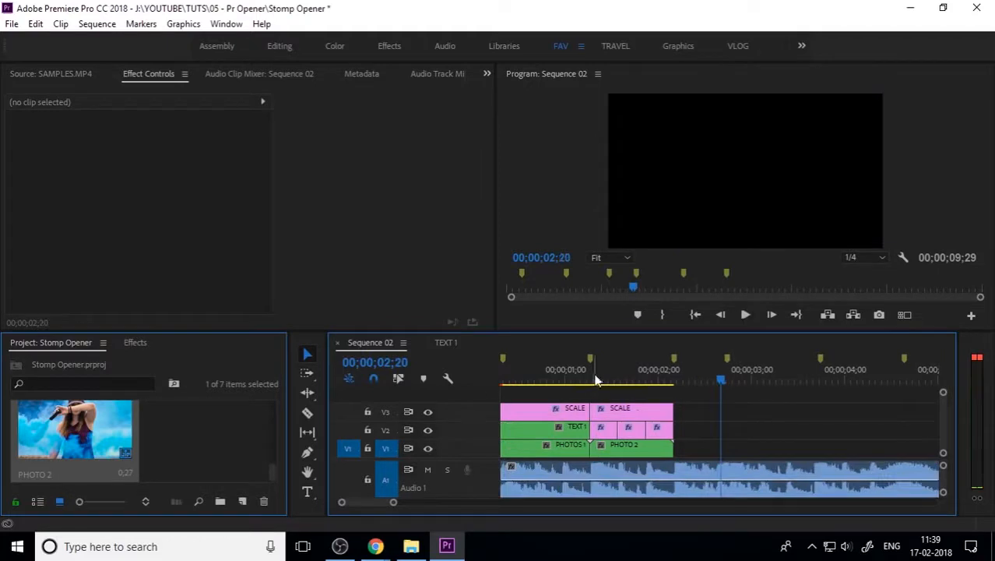
pyautogui.click(620, 380)
pyautogui.moveTo(625, 385); pyautogui.dragTo(484, 406)
pyautogui.press('space')
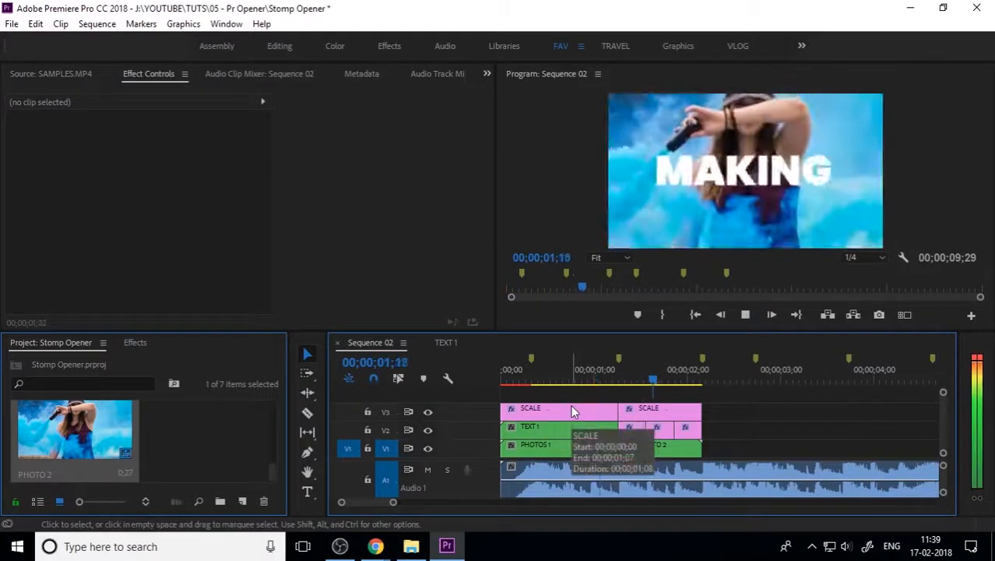
pyautogui.moveTo(628, 380); pyautogui.dragTo(626, 410)
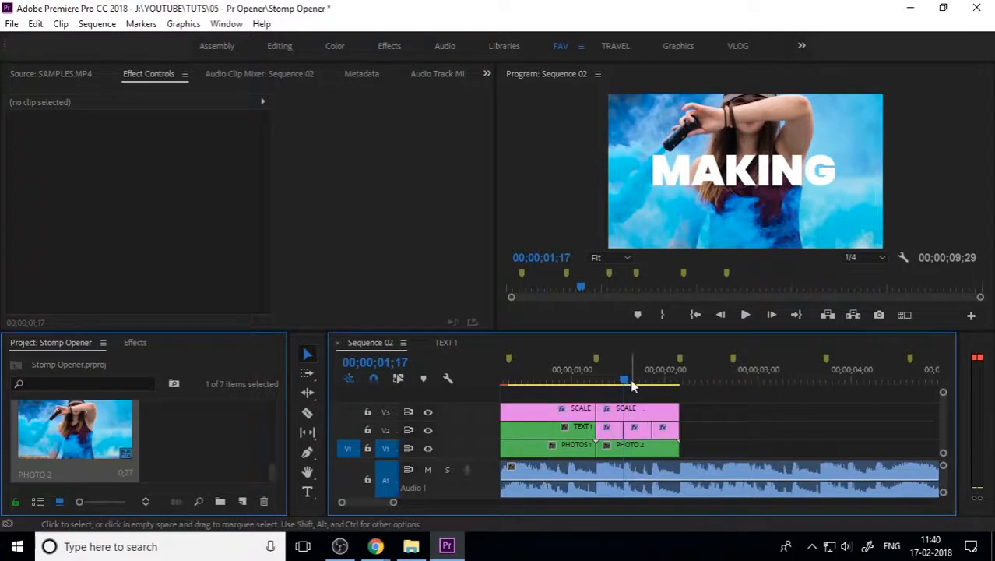
# Step: Select the second SCALE layer and check the end of the MOTION title
pyautogui.click(640, 410)
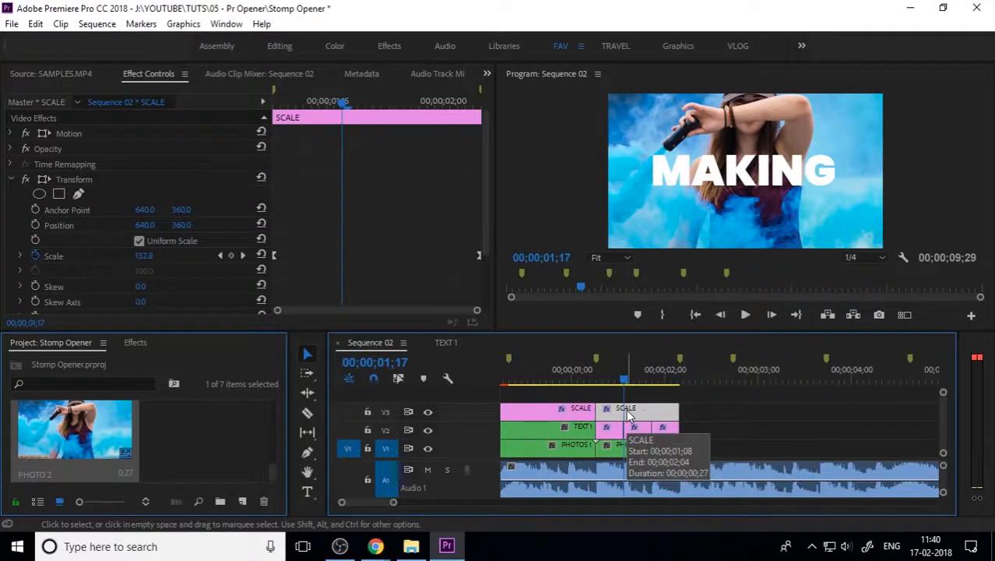
pyautogui.moveTo(634, 384); pyautogui.dragTo(679, 404)
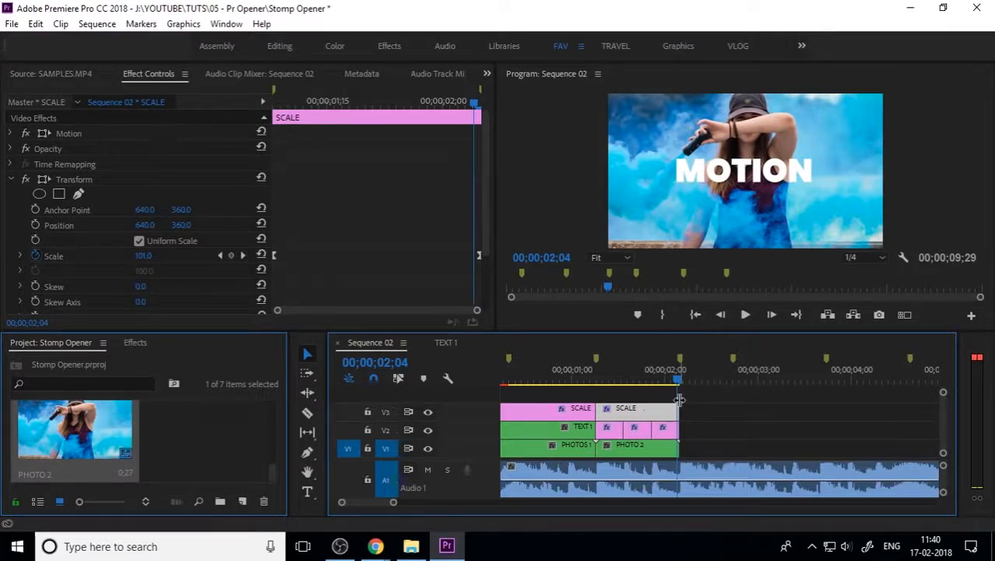
pyautogui.click(242, 501)
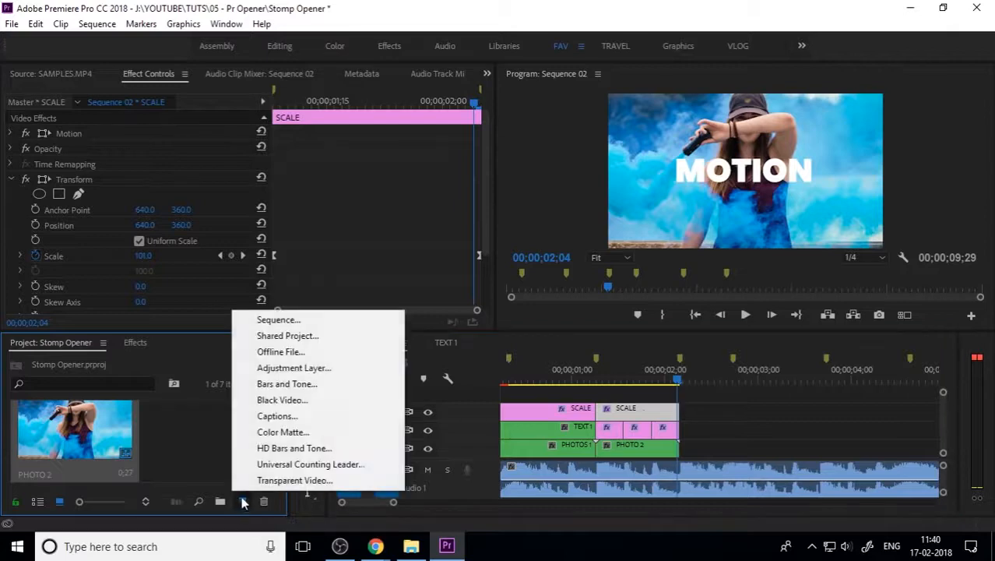
pyautogui.click(305, 372)
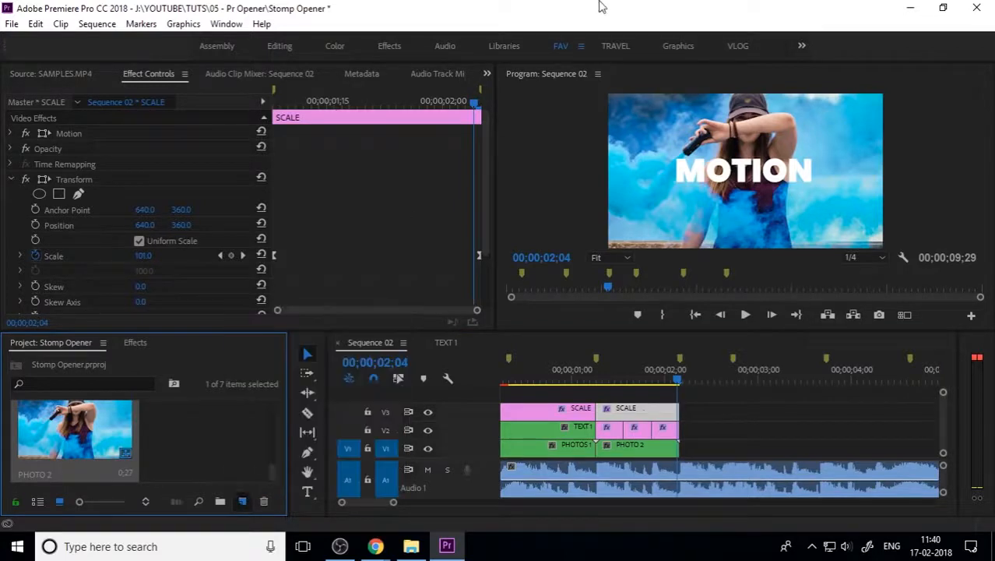
# Step: Play the PHOTO 2 section, stop at 02;03, and select the second group of word titles
pyautogui.moveTo(685, 381); pyautogui.dragTo(614, 392)
pyautogui.press('space')
pyautogui.scroll(1, 675, 423)
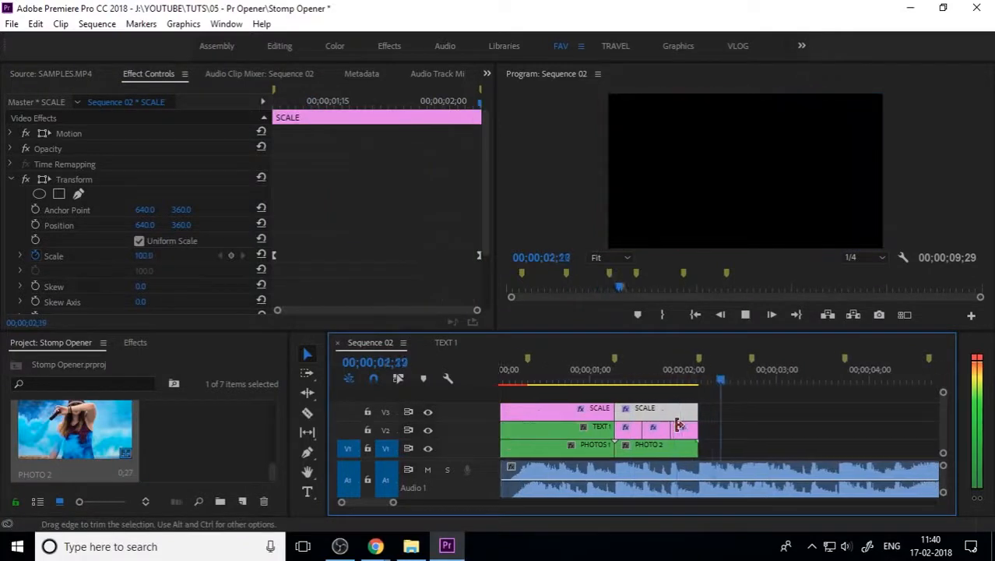
pyautogui.scroll(-1, 695, 378)
pyautogui.click(666, 380)
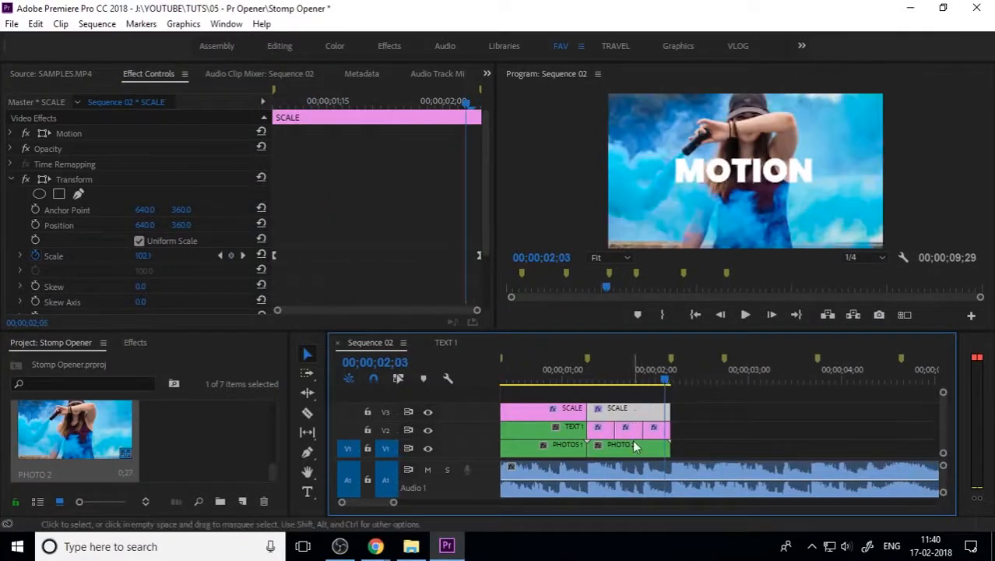
pyautogui.moveTo(685, 430); pyautogui.dragTo(587, 427)
# Step: Nest the selected word title clips as TEXT 2 and scrub back to preview them
pyautogui.rightClick(598, 427)
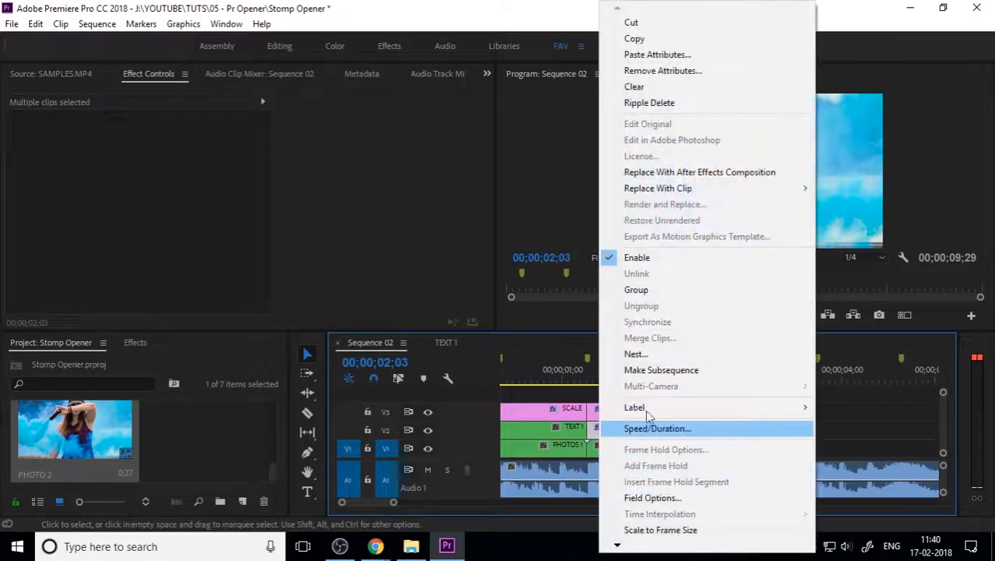
pyautogui.click(657, 351)
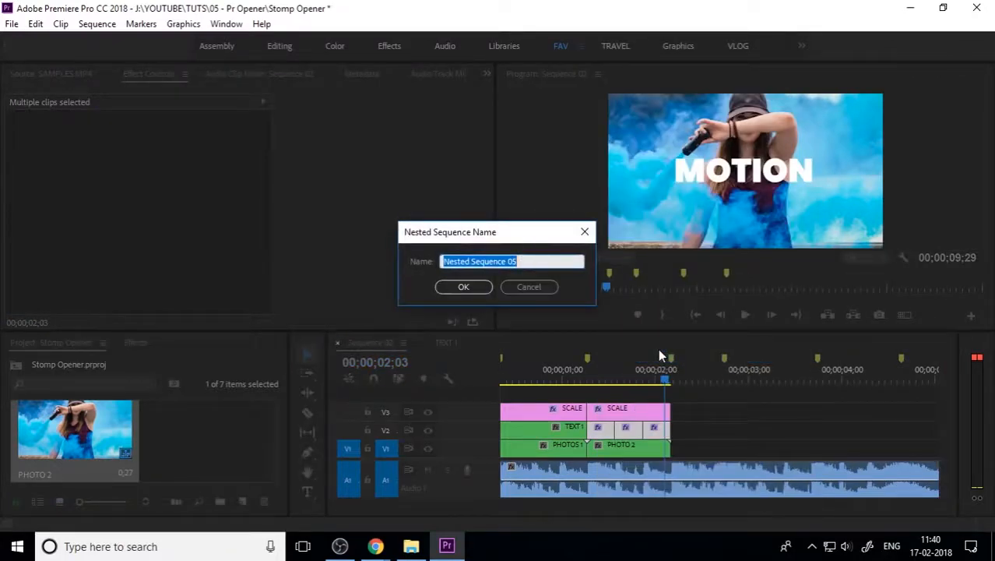
pyautogui.write('TEXT')
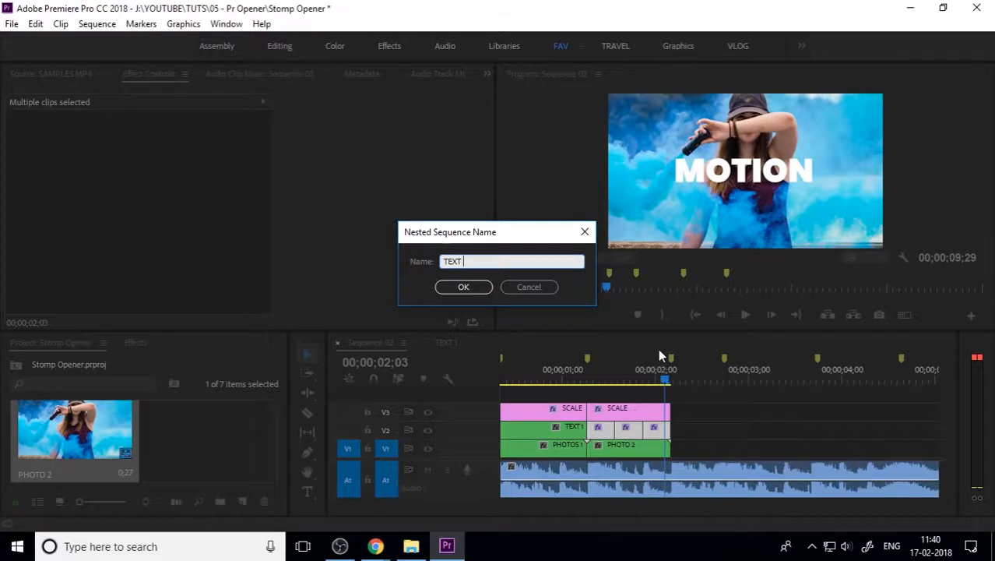
pyautogui.write(' 2')
pyautogui.press('Return')
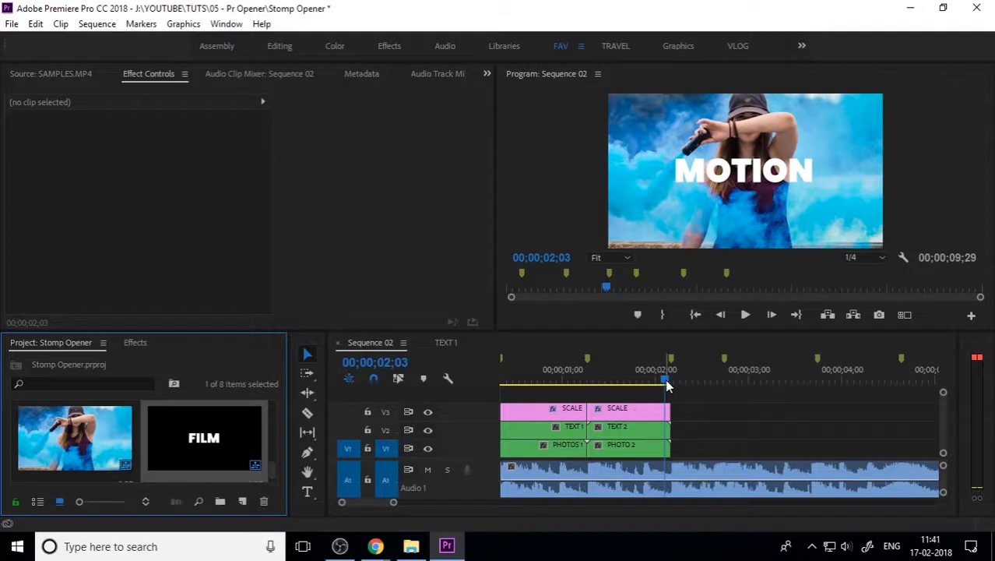
pyautogui.moveTo(667, 378); pyautogui.dragTo(666, 406)
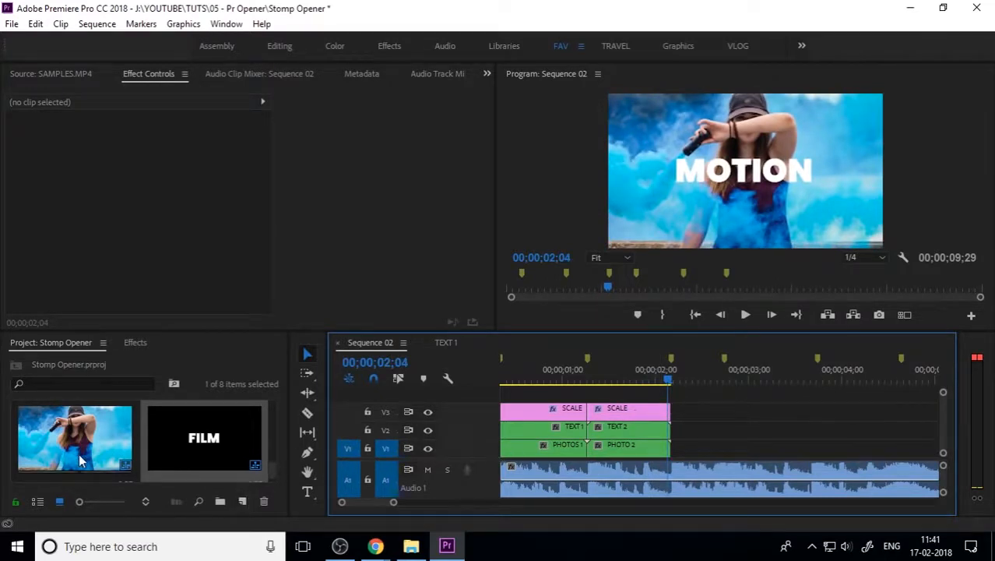
# Step: Drag 6.jpg from the PHOTOS bin onto V1 after PHOTO 2, then park at 02;18
pyautogui.scroll(3, 78, 461)
pyautogui.doubleClick(75, 429)
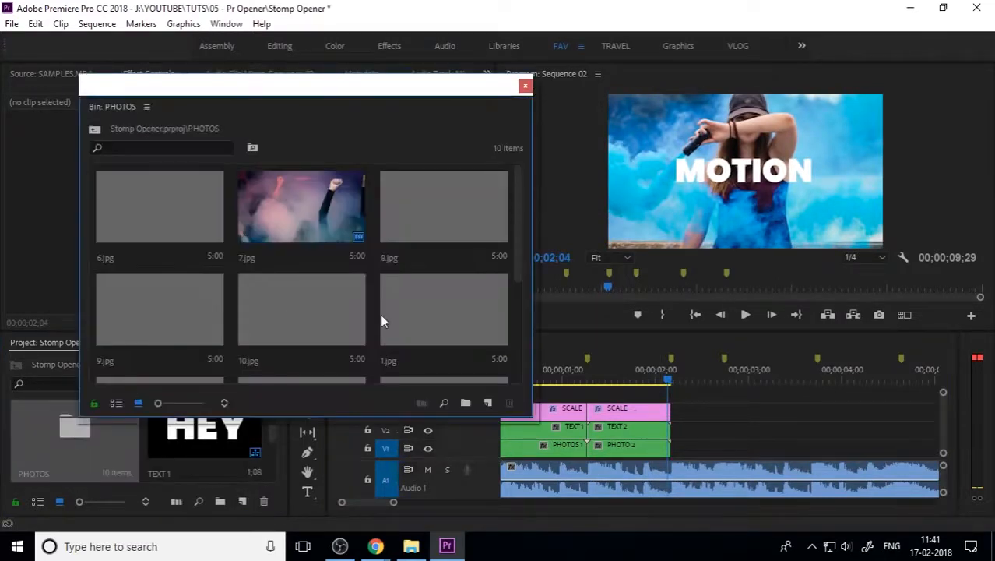
pyautogui.scroll(-2, 416, 301)
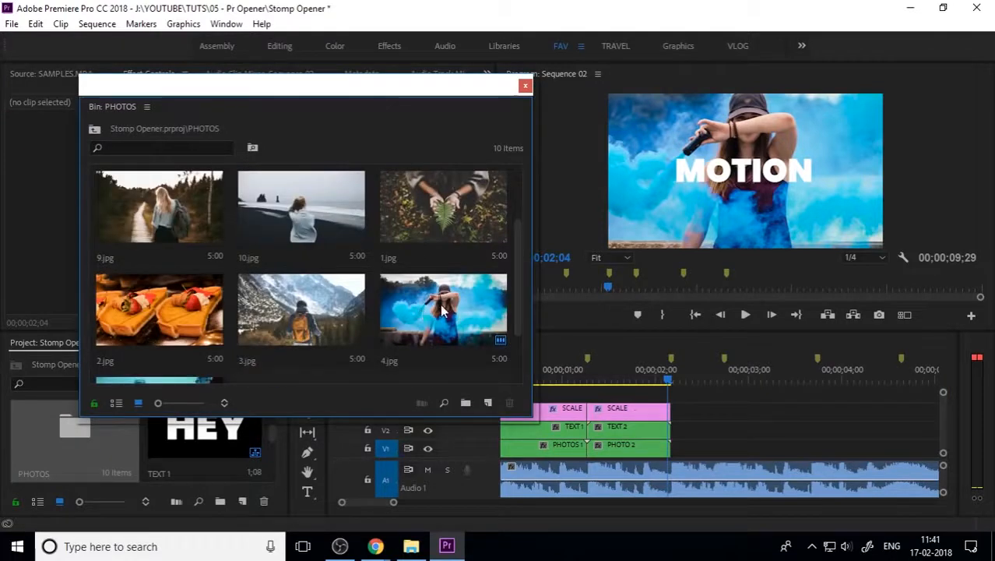
pyautogui.scroll(-2, 432, 309)
pyautogui.scroll(4, 360, 346)
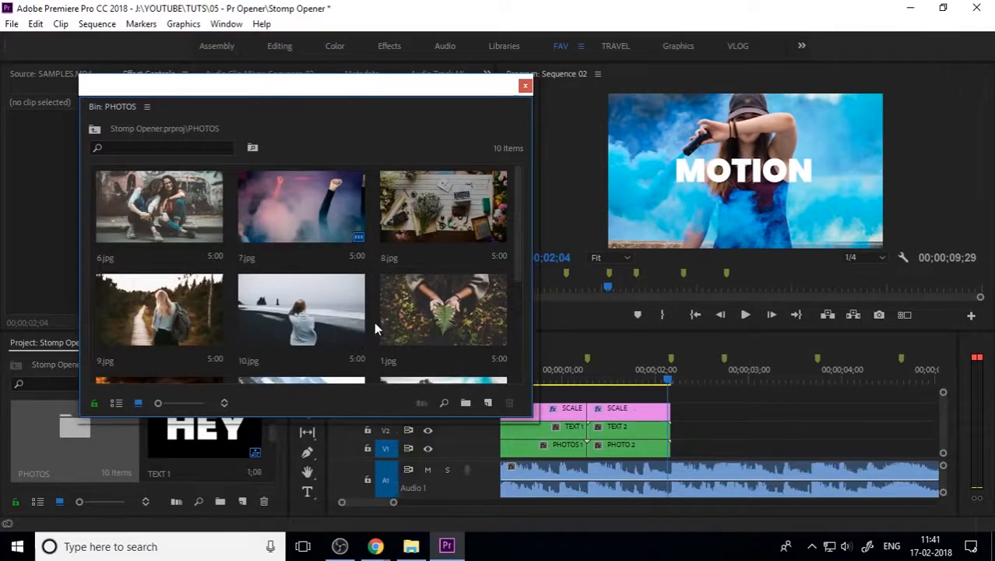
pyautogui.click(179, 237)
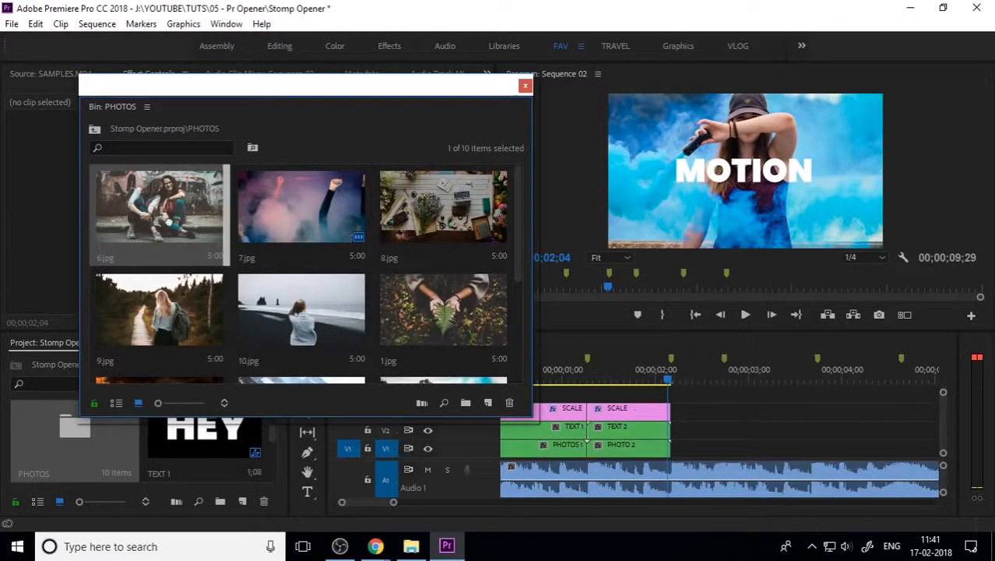
pyautogui.moveTo(168, 223); pyautogui.dragTo(686, 456)
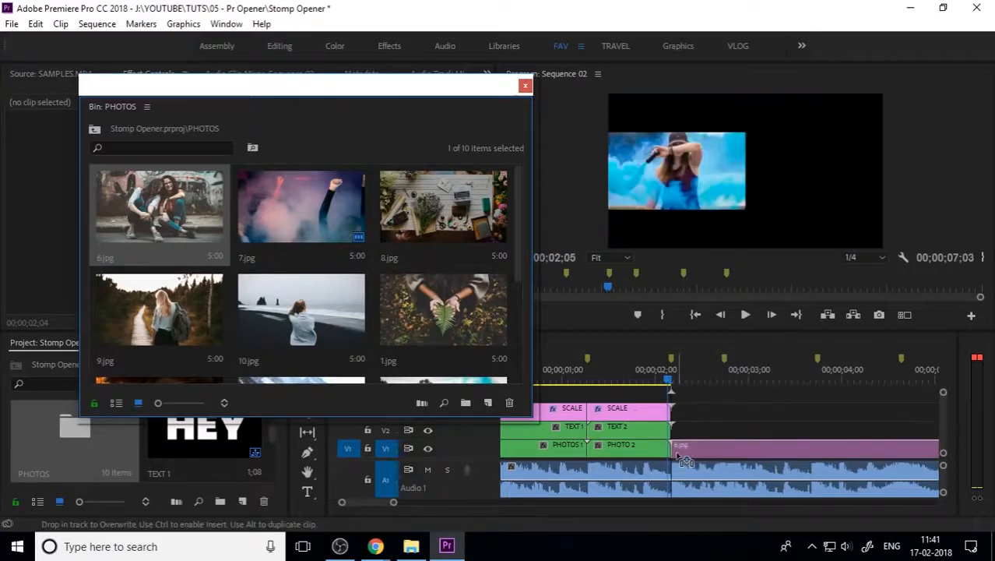
pyautogui.click(526, 86)
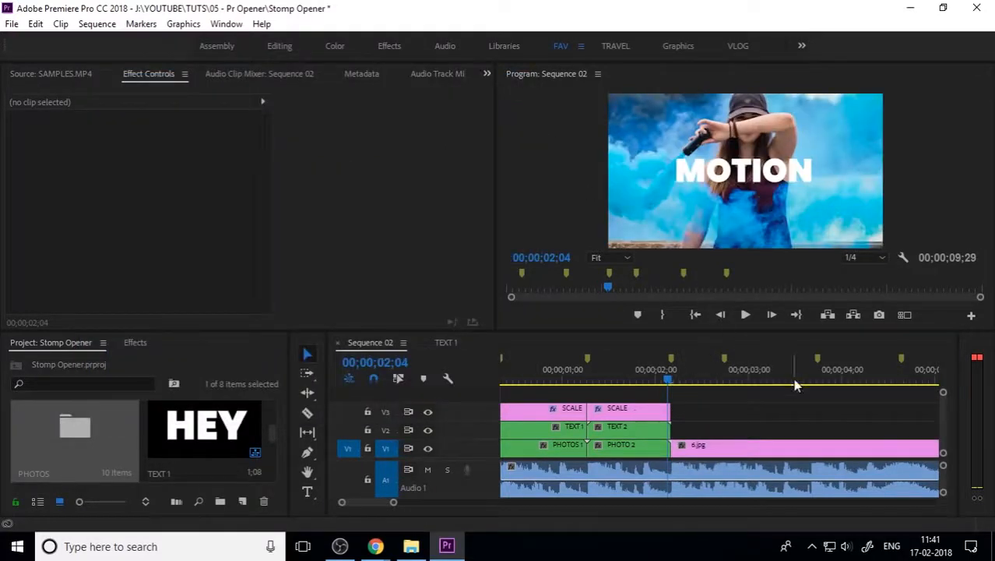
pyautogui.click(711, 365)
pyautogui.press('-')
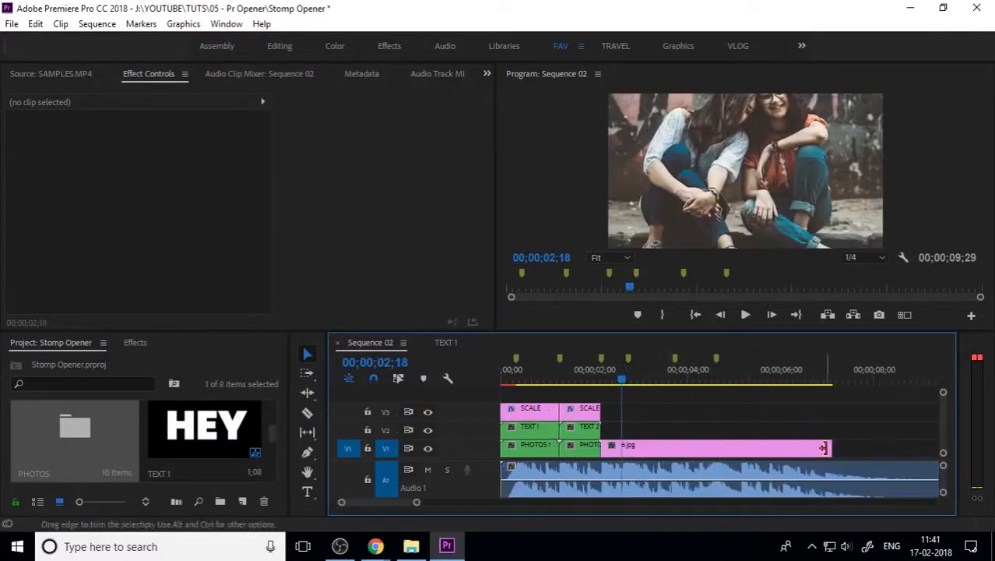
# Step: Trim 6.jpg so it ends at the next beat marker
pyautogui.moveTo(829, 449); pyautogui.dragTo(625, 446)
pyautogui.press('=')
pyautogui.press('=')
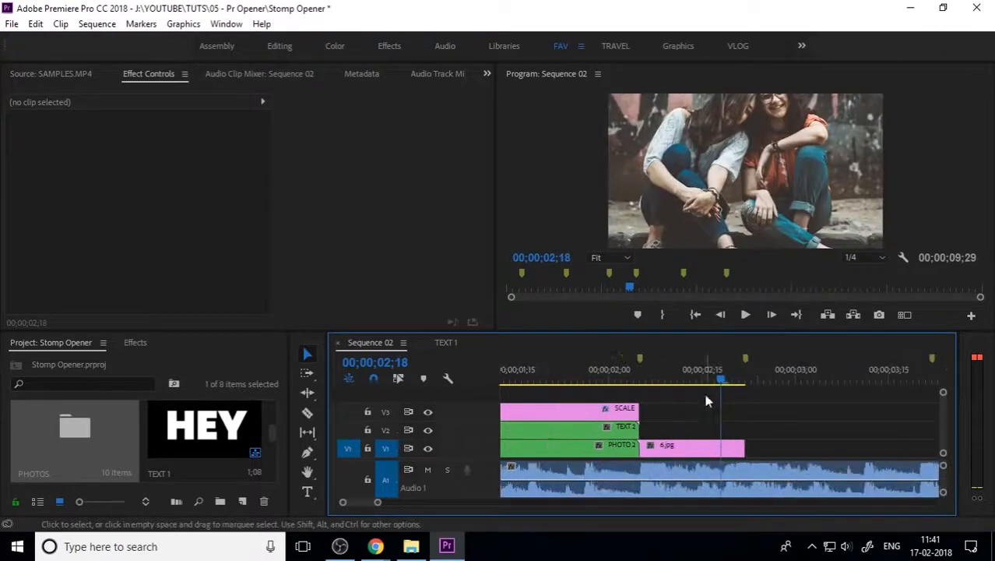
pyautogui.moveTo(703, 383); pyautogui.dragTo(591, 379)
# Step: Scale the photo inside the PHOTO 2 nested sequence to frame size
pyautogui.click(592, 452)
pyautogui.doubleClick(591, 451)
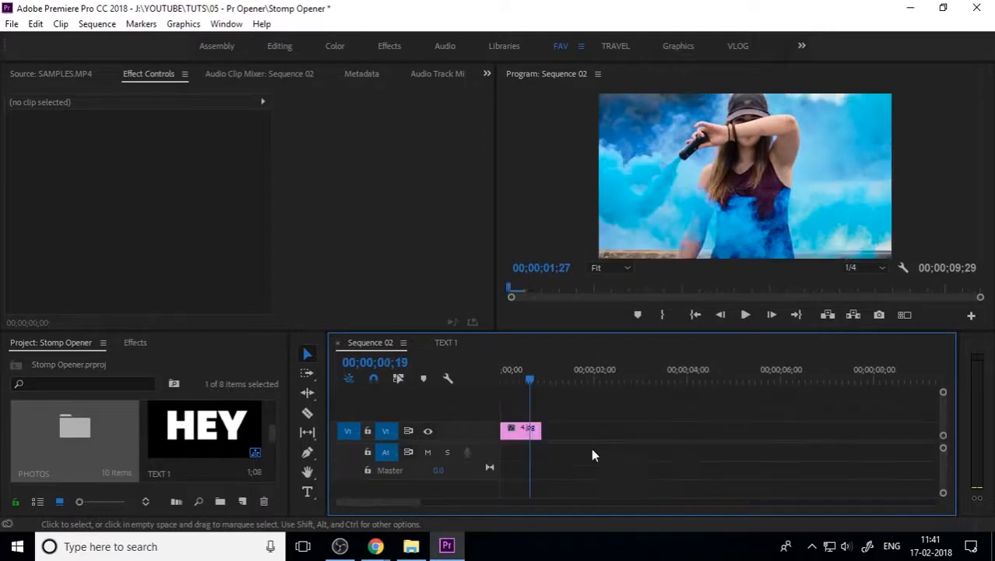
pyautogui.rightClick(530, 431)
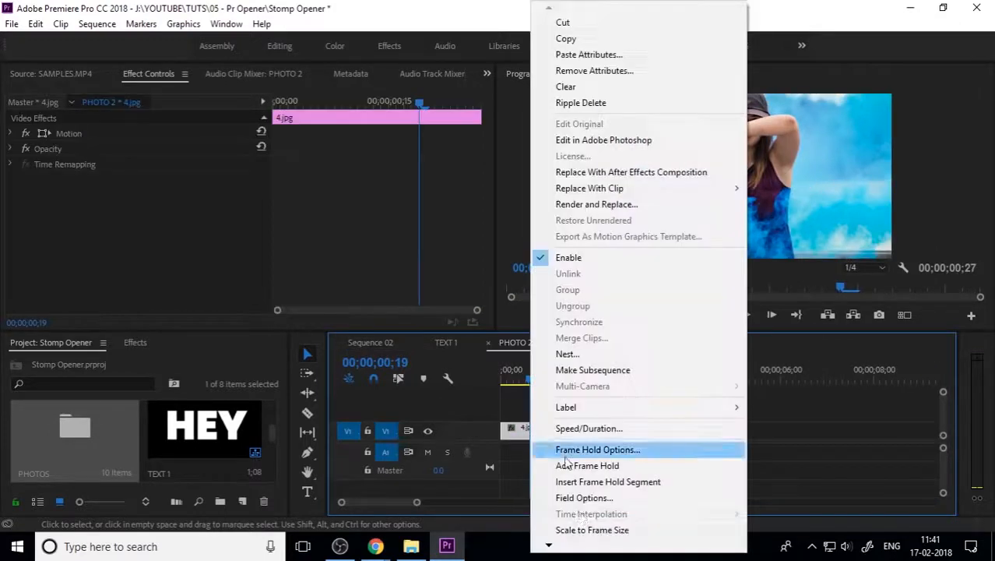
pyautogui.click(584, 529)
pyautogui.click(488, 343)
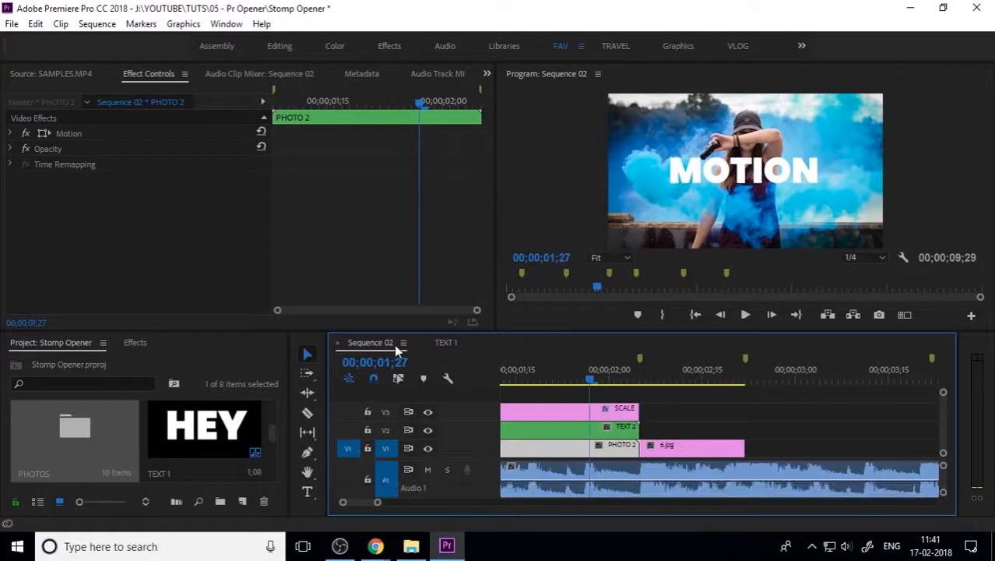
# Step: Scale 6.jpg to frame size and nest it as a clip named PHOTOS 3
pyautogui.moveTo(601, 380); pyautogui.dragTo(698, 402)
pyautogui.press('-')
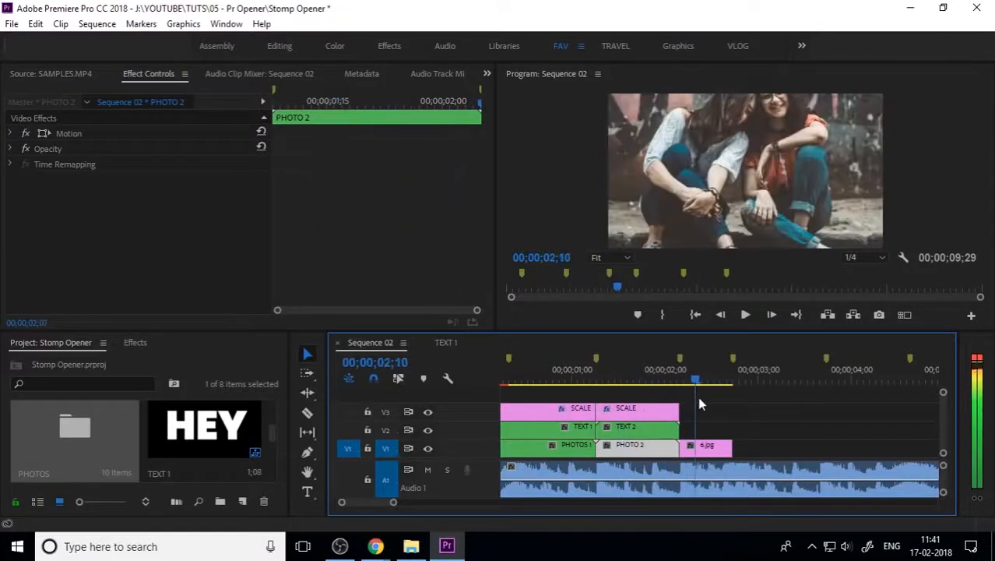
pyautogui.rightClick(712, 446)
pyautogui.click(786, 530)
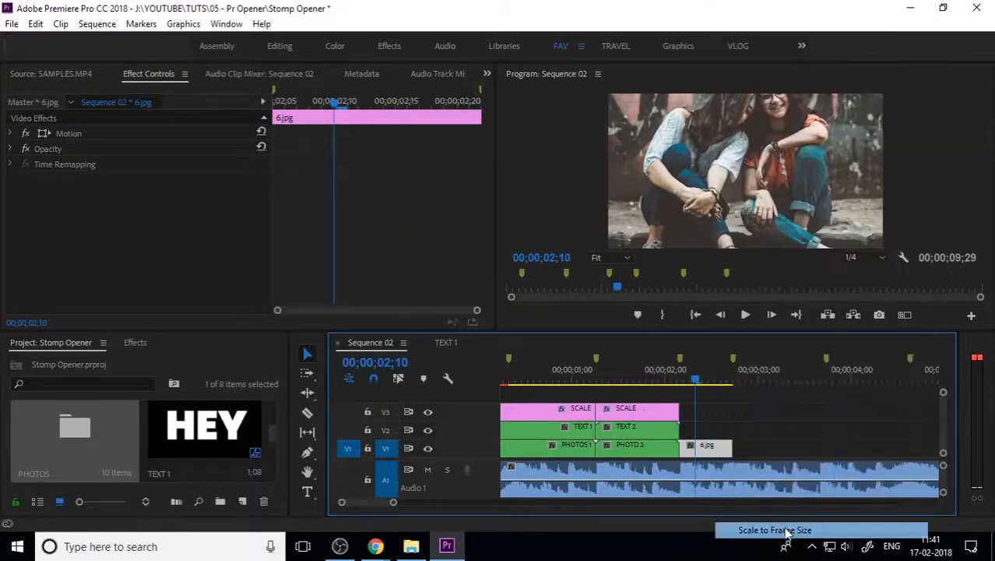
pyautogui.rightClick(703, 450)
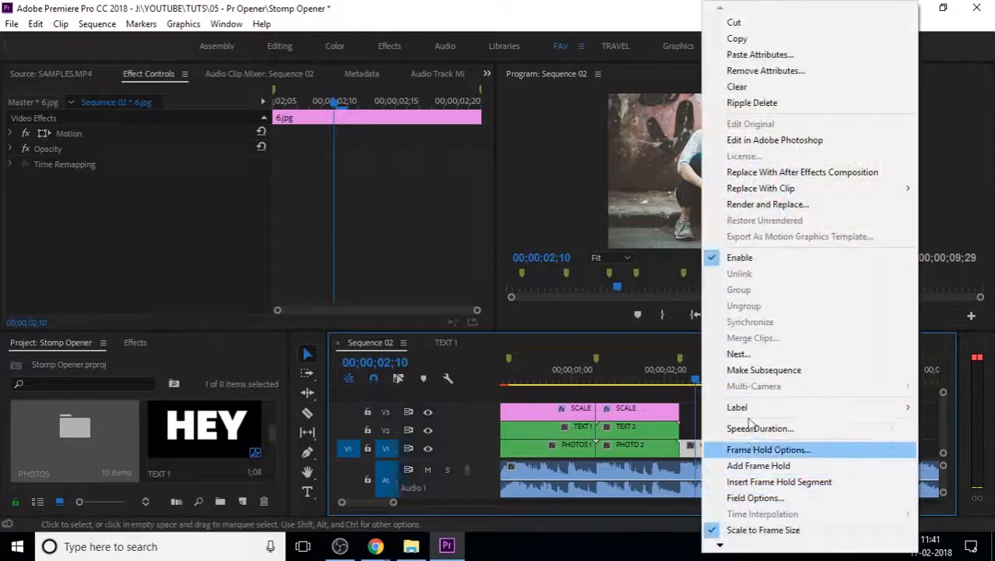
pyautogui.click(736, 354)
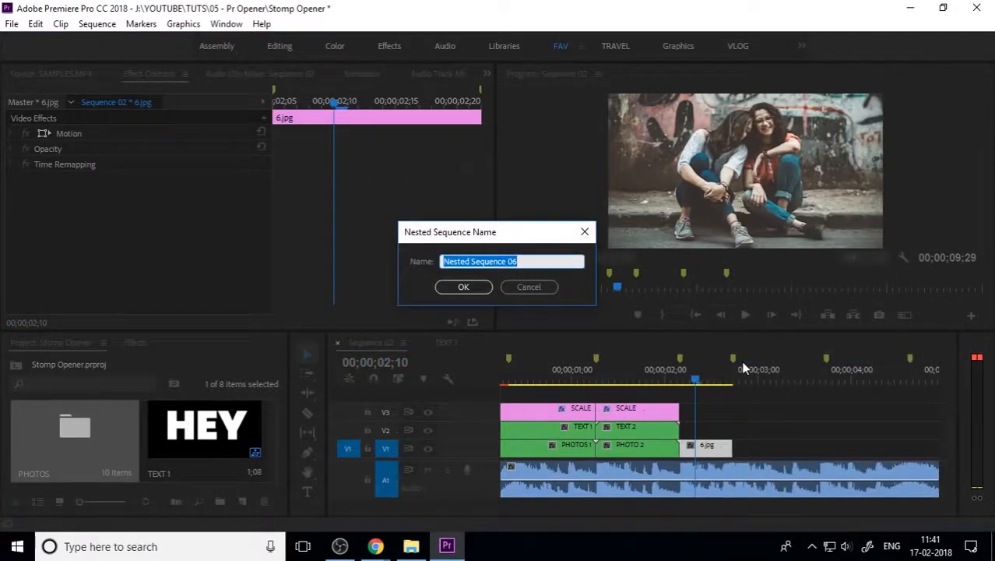
pyautogui.write('PHOTOS 3')
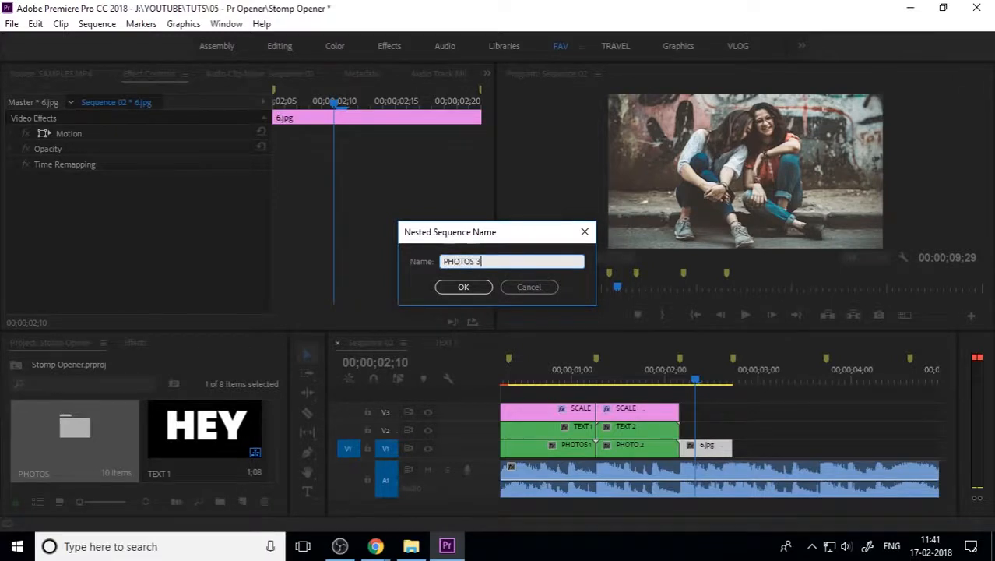
pyautogui.press('Return')
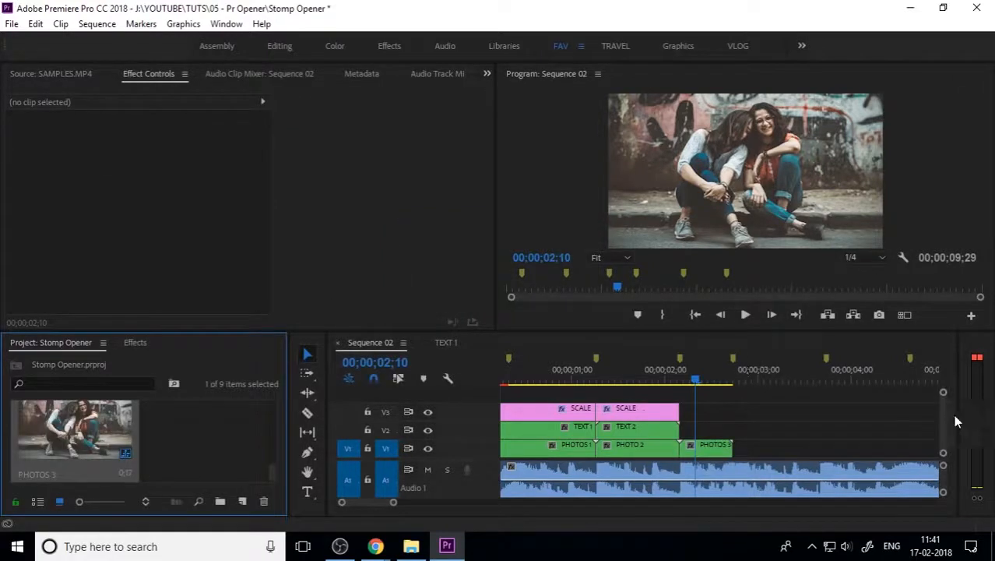
# Step: Paste the copied title clip at 03;01 onto the track above PHOTOS 3
pyautogui.click(449, 344)
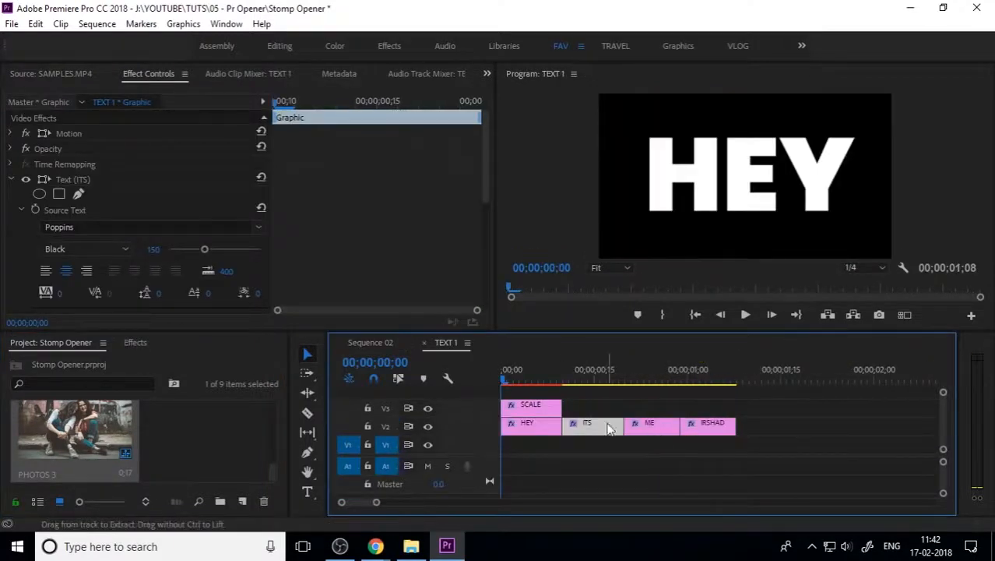
pyautogui.click(359, 342)
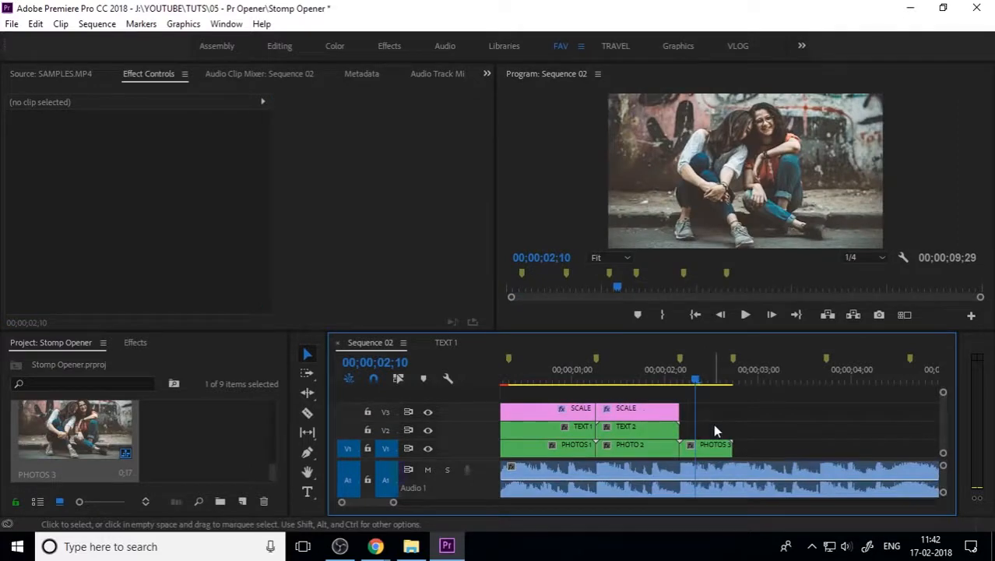
pyautogui.hotkey('ctrl', 'v')
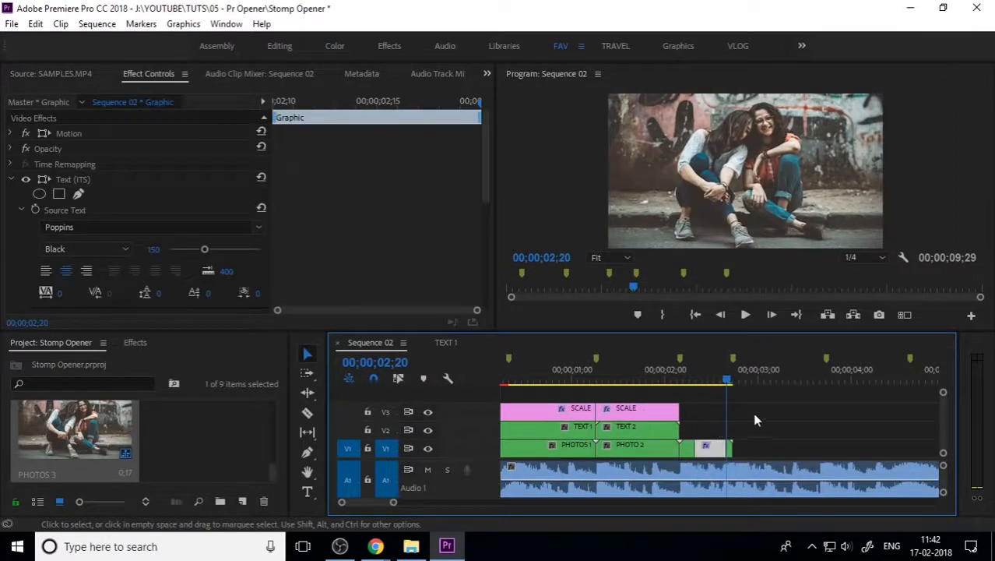
pyautogui.hotkey('ctrl', 'z')
pyautogui.moveTo(752, 376); pyautogui.dragTo(762, 377)
pyautogui.hotkey('ctrl', 'v')
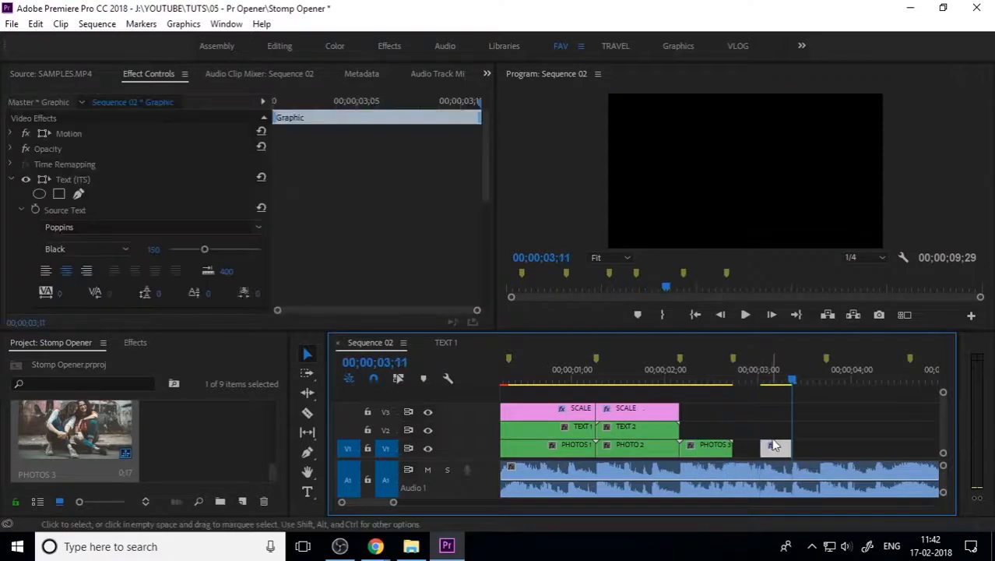
pyautogui.moveTo(774, 450); pyautogui.dragTo(732, 434)
# Step: Extend the pasted title to the end of PHOTOS 3 and split it at the next beat
pyautogui.click(700, 380)
pyautogui.press('=')
pyautogui.moveTo(704, 382); pyautogui.dragTo(660, 380)
pyautogui.hotkey('ctrl', 'k')
pyautogui.press('Right')
pyautogui.press('Right')
pyautogui.press('Right')
# Step: Split the title again at the 02;14 and 02;19 beats
pyautogui.click(706, 436)
pyautogui.hotkey('ctrl', 'k')
pyautogui.scroll(-1, 638, 380)
pyautogui.press('Right')
pyautogui.press('Right')
pyautogui.press('=')
pyautogui.press('=')
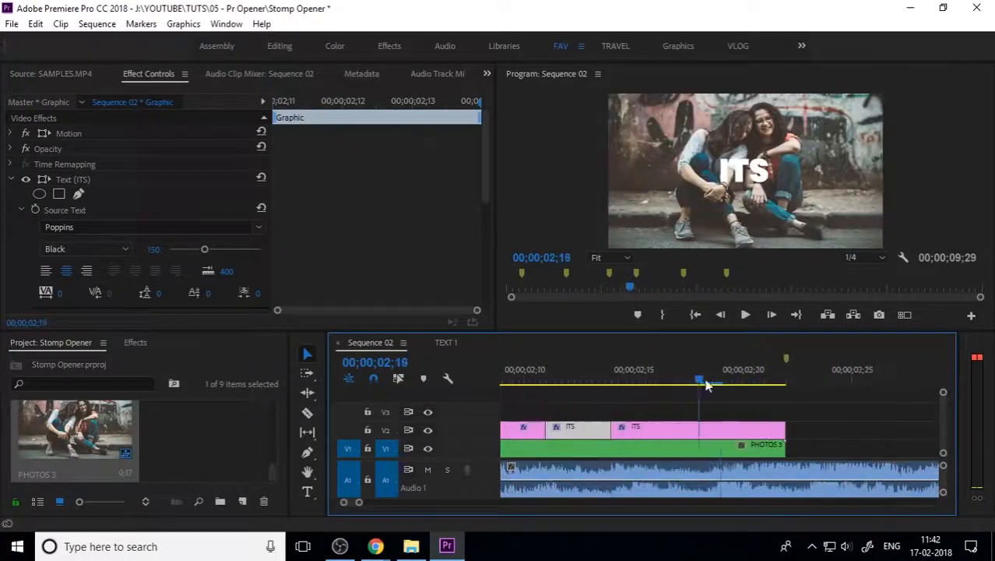
pyautogui.click(682, 430)
pyautogui.hotkey('ctrl', 'k')
pyautogui.press('-')
pyautogui.press('-')
pyautogui.click(664, 382)
# Step: Retype the first three title pieces as DESIGN, G4D and VFX
pyautogui.doubleClick(745, 171)
pyautogui.write('DESIGN')
pyautogui.click(688, 381)
pyautogui.doubleClick(745, 170)
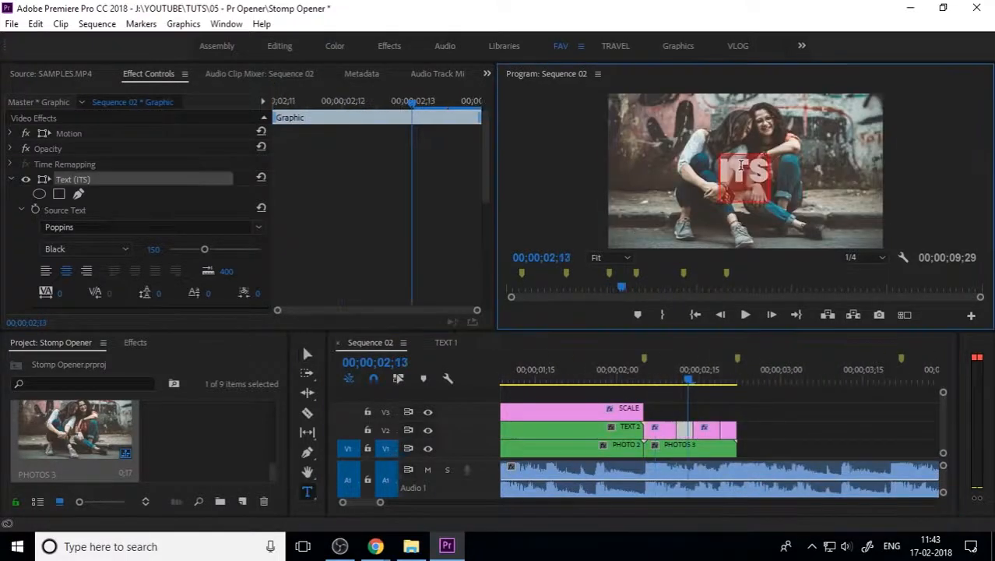
pyautogui.write('G4D')
pyautogui.click(710, 381)
pyautogui.doubleClick(749, 168)
pyautogui.write('VFX')
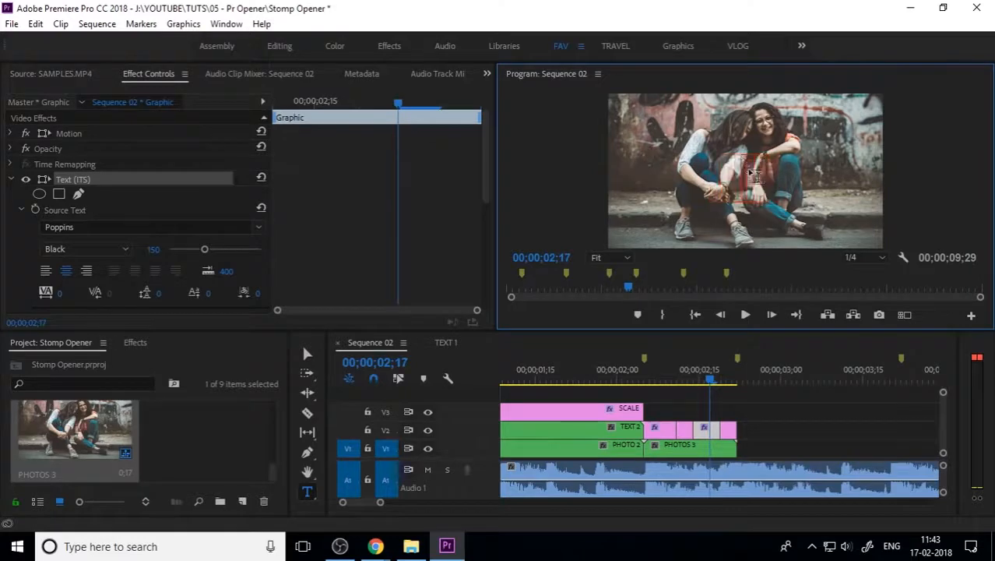
# Step: Retype the last title piece at 02;20 as ANIMATION and review the titles
pyautogui.click(307, 354)
pyautogui.moveTo(705, 382); pyautogui.dragTo(726, 382)
pyautogui.doubleClick(745, 170)
pyautogui.write('ANIMATION')
pyautogui.click(307, 354)
pyautogui.click(759, 422)
pyautogui.click(672, 382)
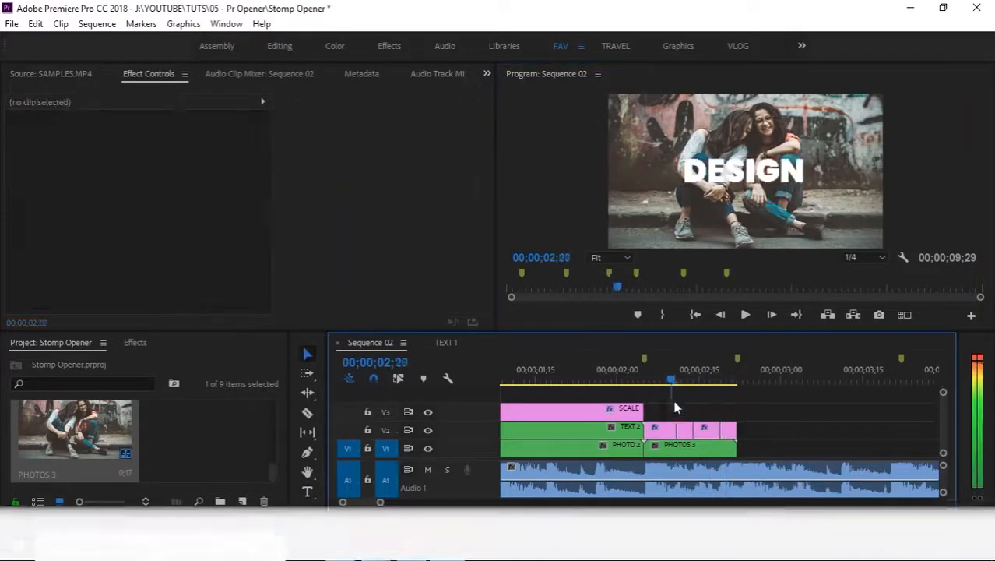
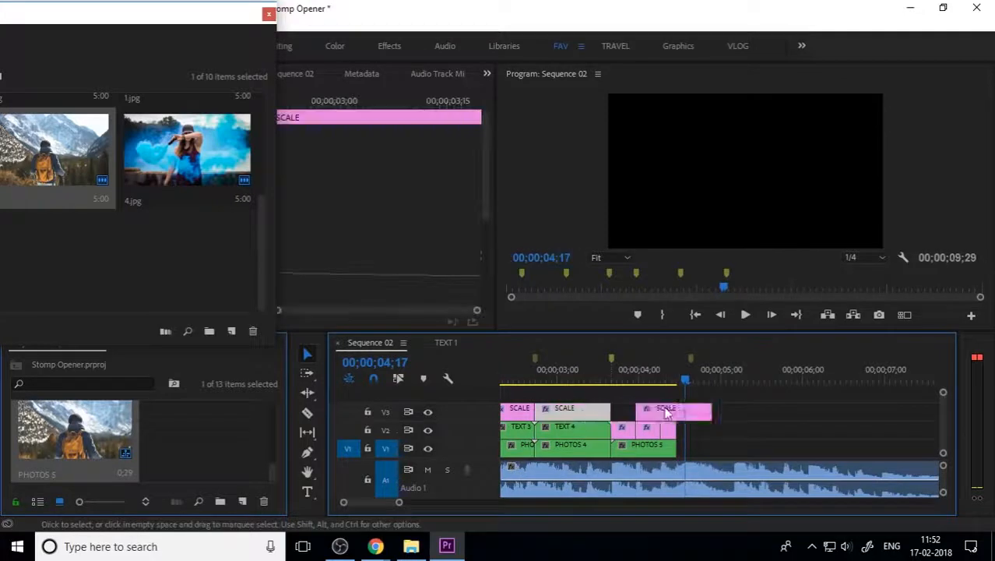
# Step: Duplicate the SCALE adjustment clip onto V3 above PHOTOS 5
pyautogui.moveTo(685, 410); pyautogui.dragTo(676, 410)
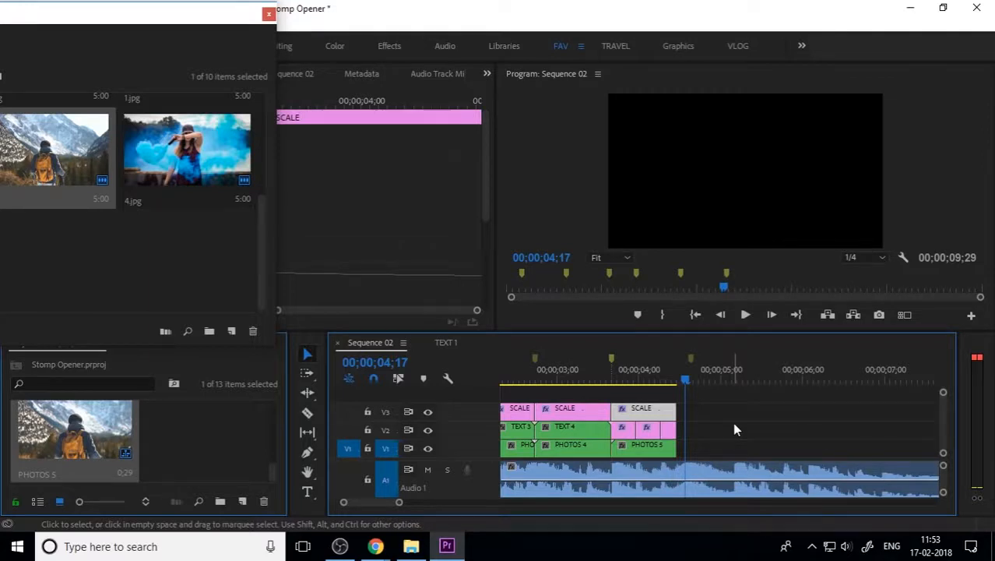
# Step: Preview the sequence from the SHARE frame to the end and save the project
pyautogui.moveTo(682, 381); pyautogui.dragTo(598, 387)
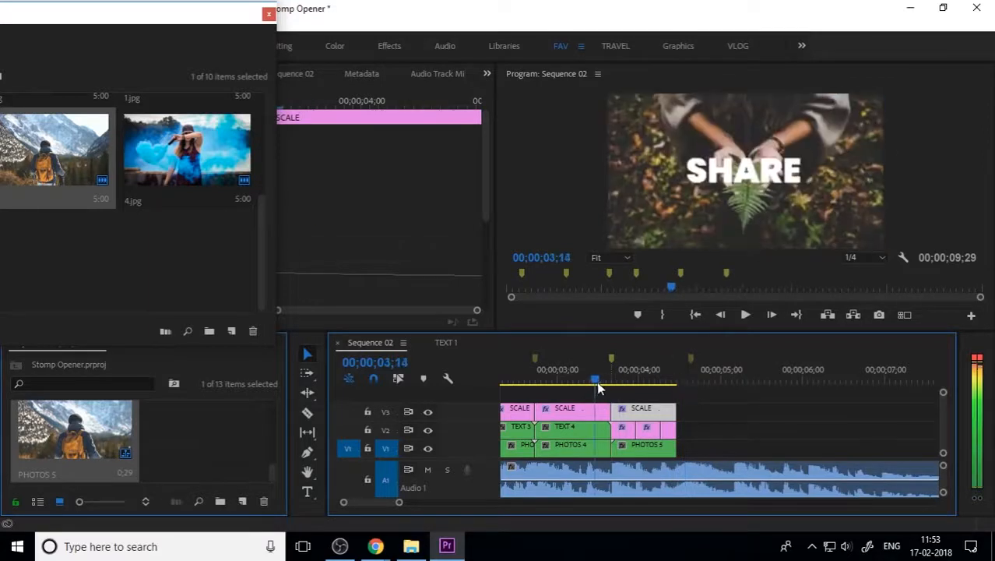
pyautogui.press('space')
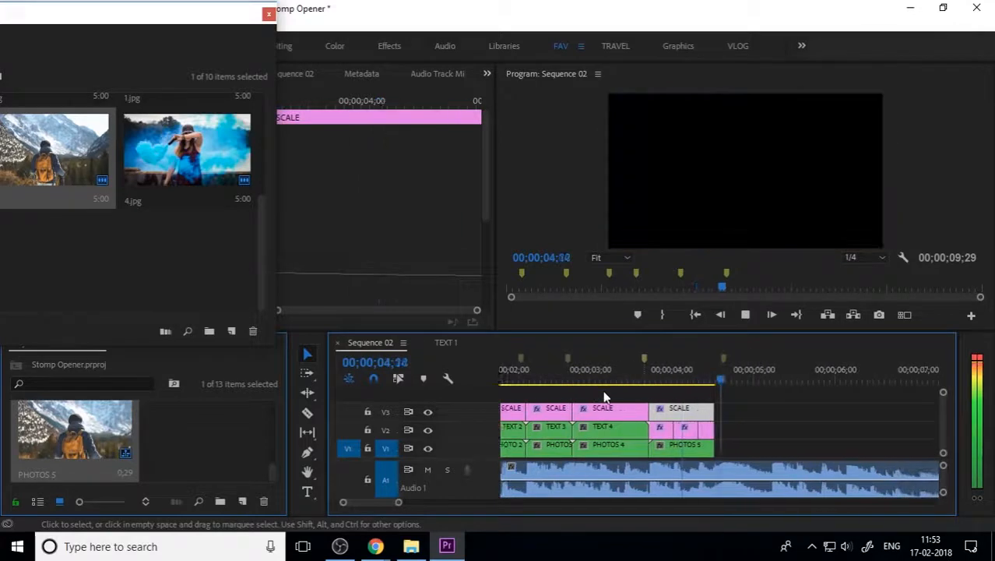
pyautogui.press('space')
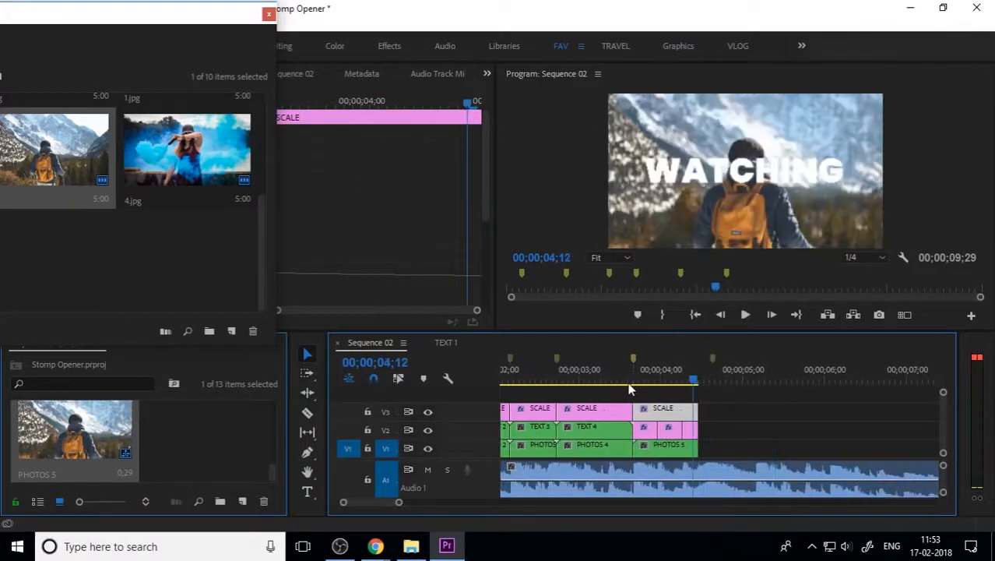
pyautogui.press('space')
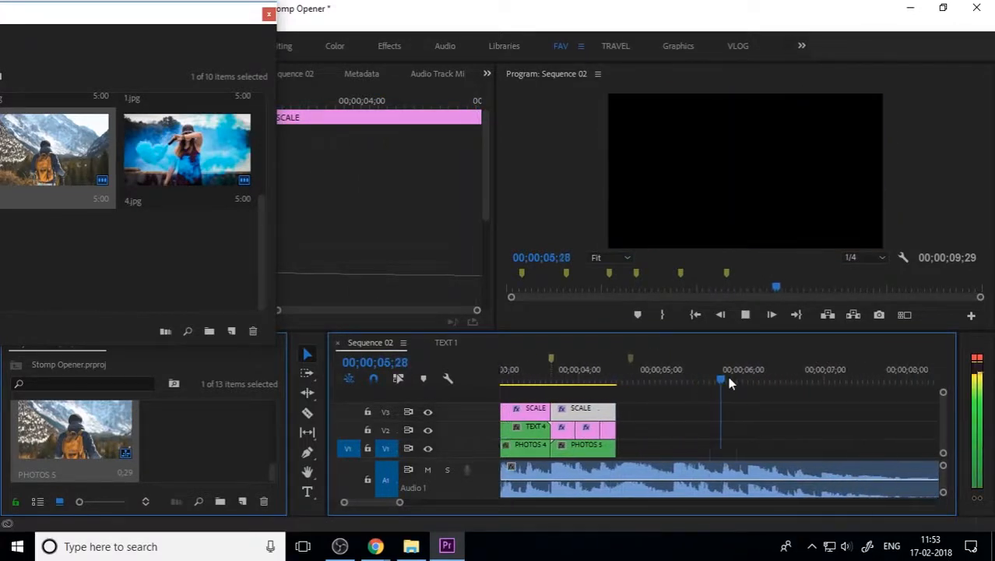
pyautogui.press('space')
pyautogui.hotkey('ctrl', 's')
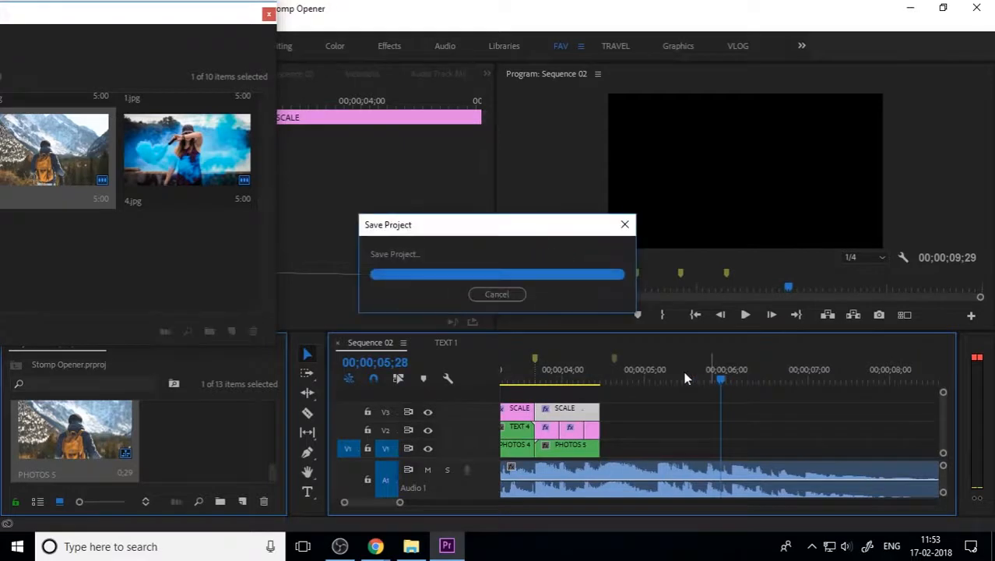
# Step: With the playhead back at 4;17, import the IPC LOGO CENTRE WHITE image
pyautogui.click(610, 379)
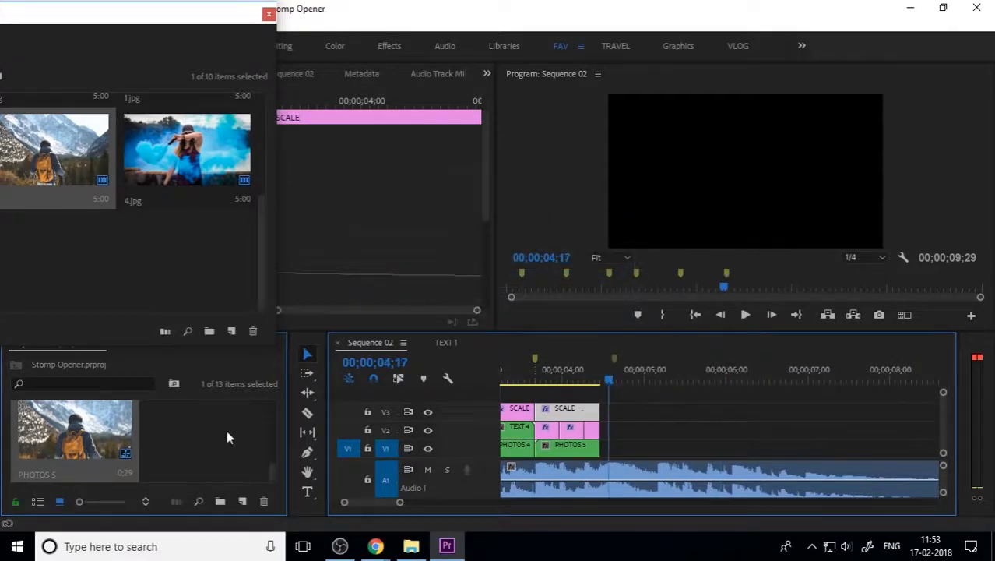
pyautogui.click(338, 133)
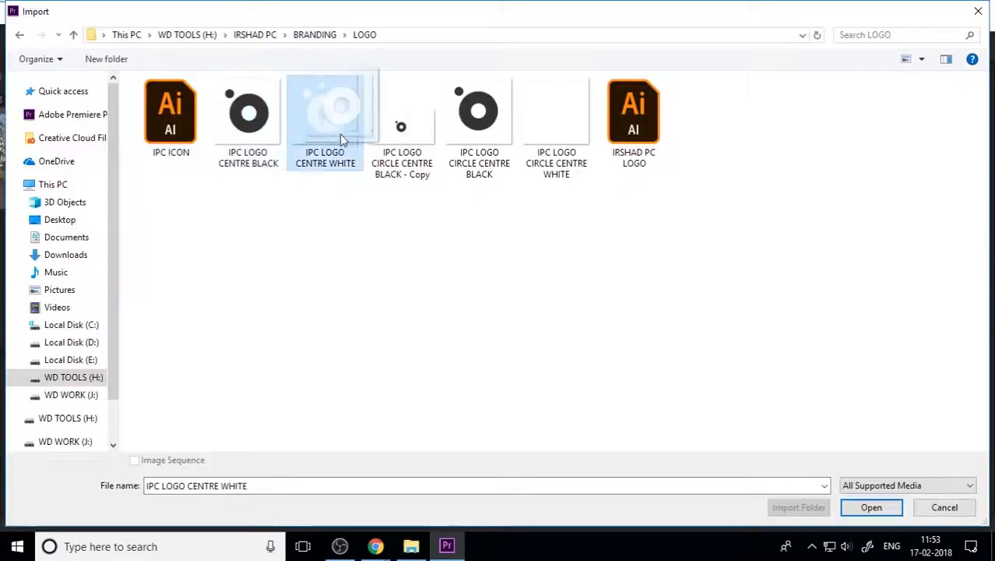
pyautogui.moveTo(339, 134); pyautogui.dragTo(362, 238)
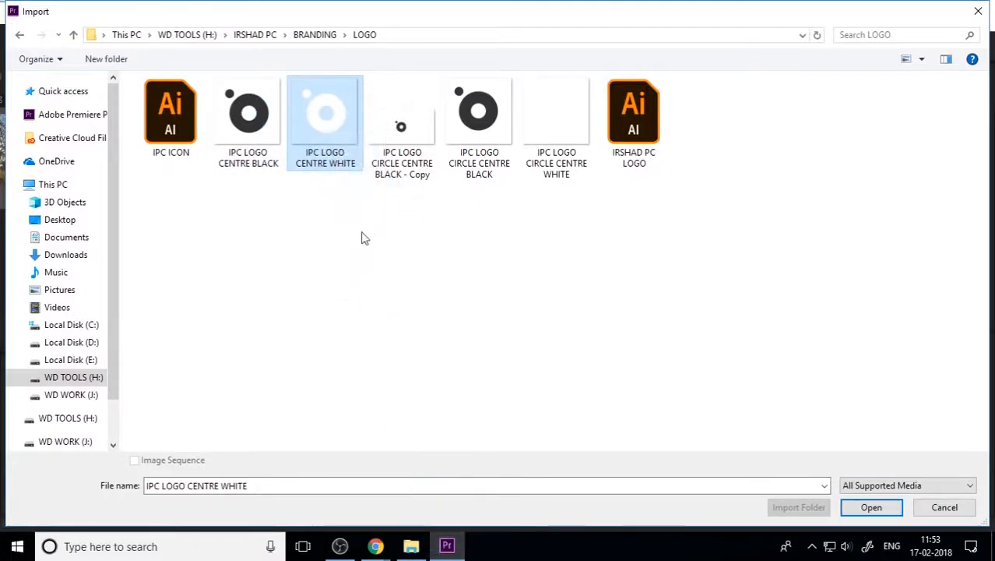
pyautogui.doubleClick(335, 139)
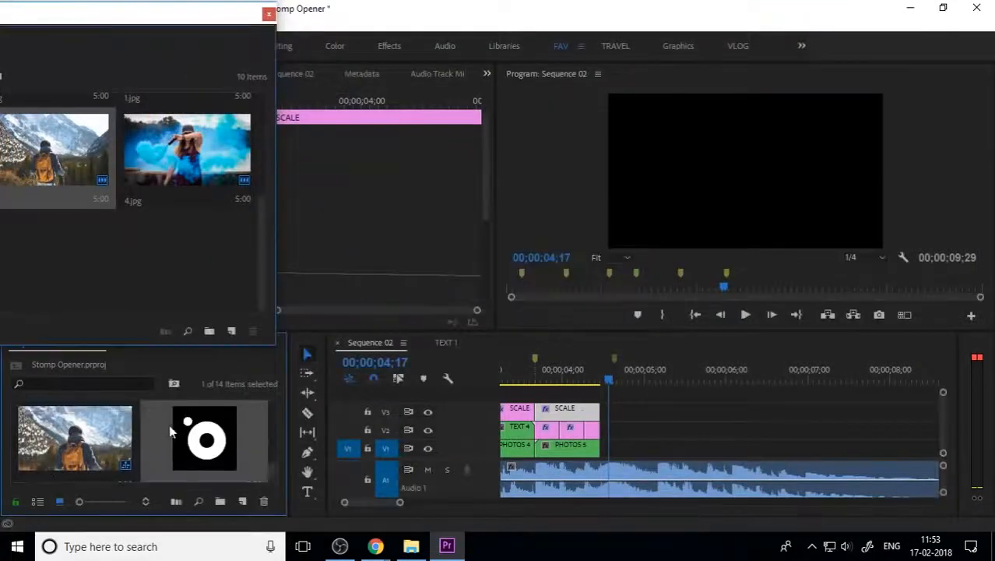
# Step: Place the logo right after PHOTOS 5 on V2 and scale it to frame size
pyautogui.moveTo(169, 433); pyautogui.dragTo(607, 456)
pyautogui.press('\\')
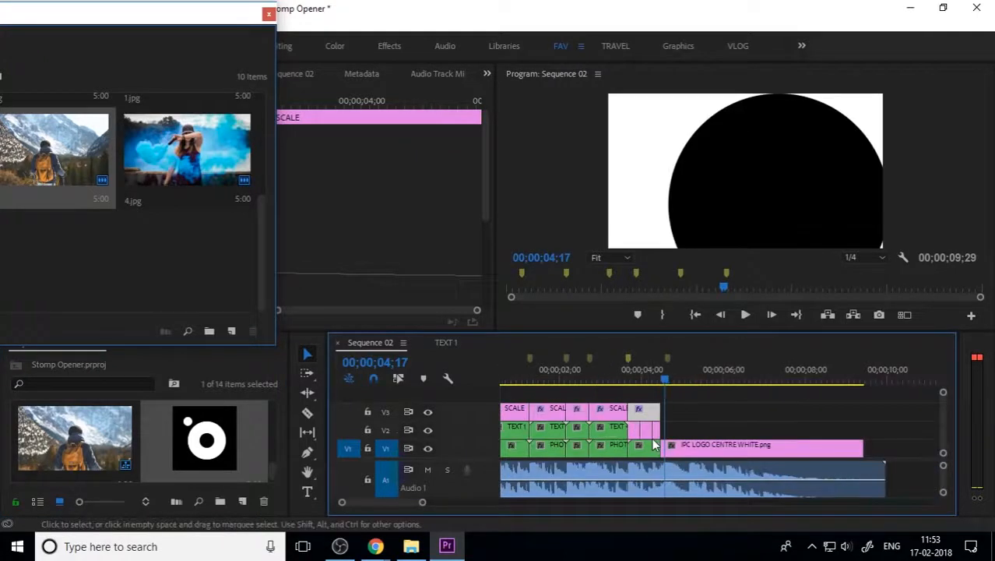
pyautogui.scroll(2, 654, 445)
pyautogui.moveTo(755, 449); pyautogui.dragTo(755, 436)
pyautogui.press('-')
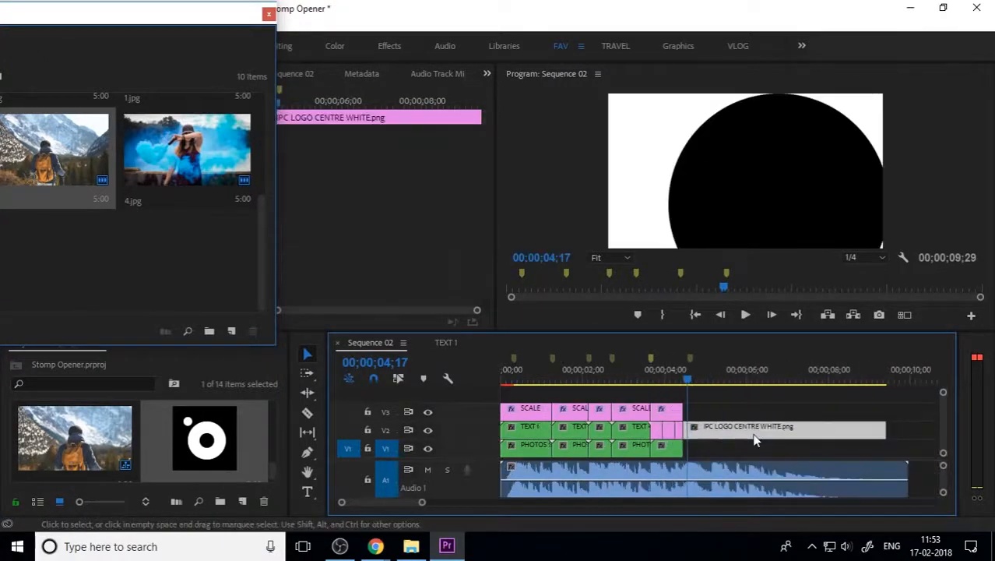
pyautogui.rightClick(800, 428)
pyautogui.click(860, 523)
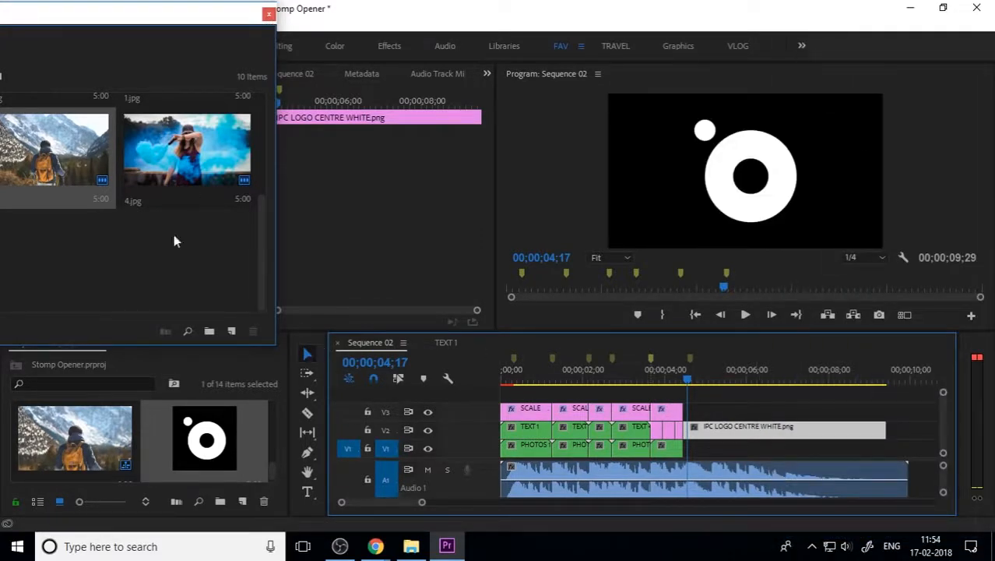
# Step: Put the 2.jpg food photo under the logo and extend both clips to the music's end
pyautogui.moveTo(148, 180); pyautogui.dragTo(691, 452)
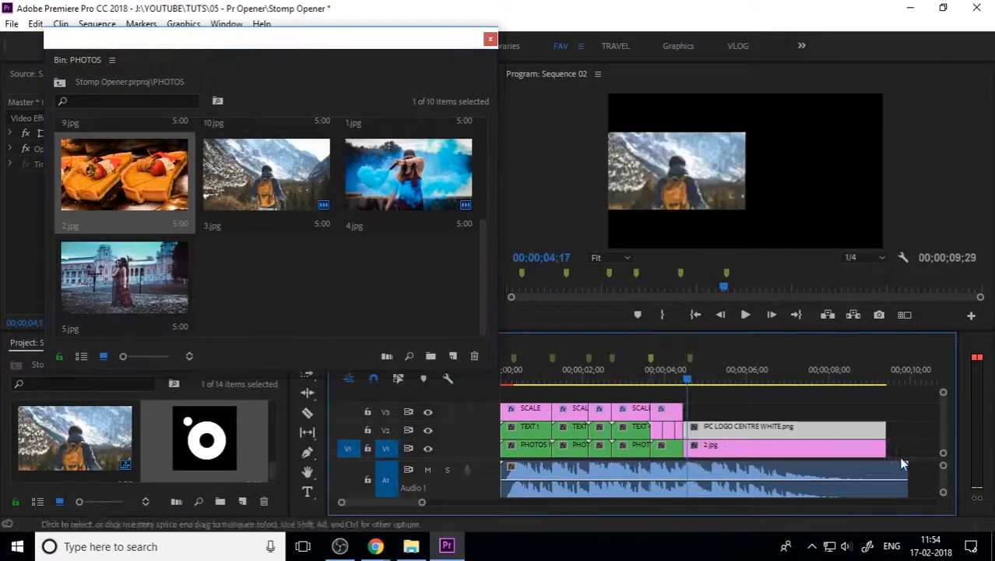
pyautogui.click(884, 449)
pyautogui.moveTo(917, 405); pyautogui.dragTo(907, 465)
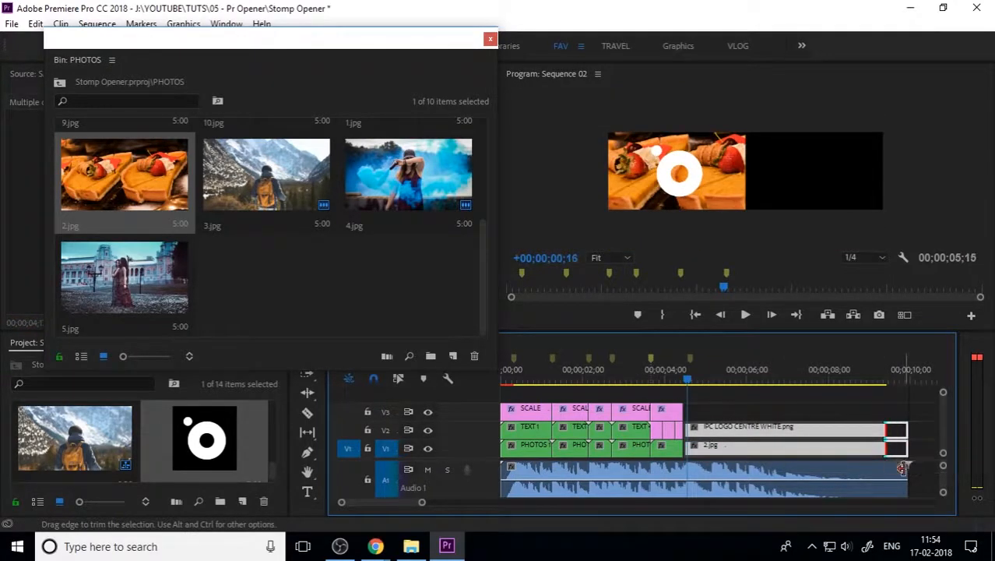
pyautogui.click(856, 412)
# Step: Nest the food clip as PHOTOS 6 and the logo clip as LOGO
pyautogui.click(726, 449)
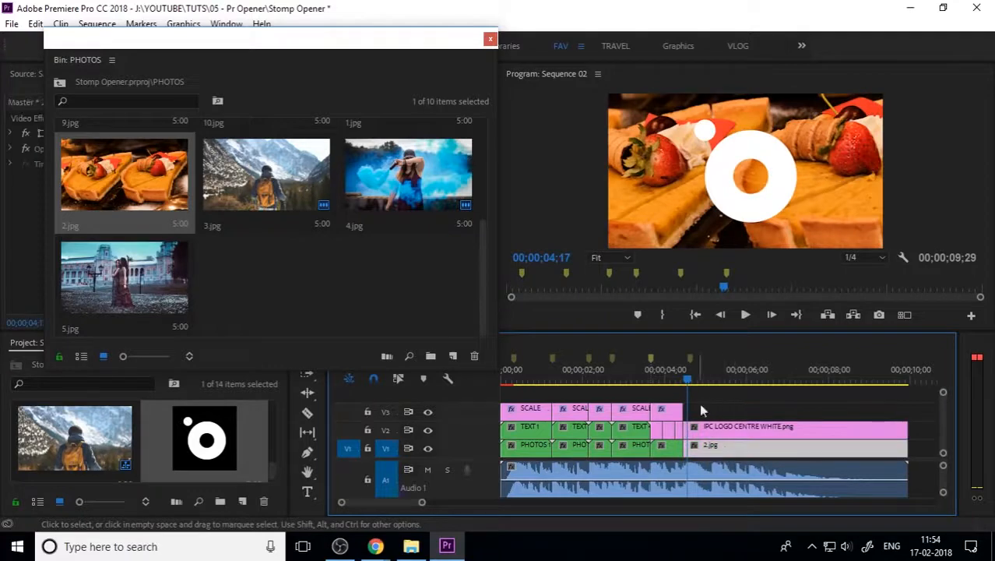
pyautogui.rightClick(724, 451)
pyautogui.click(767, 350)
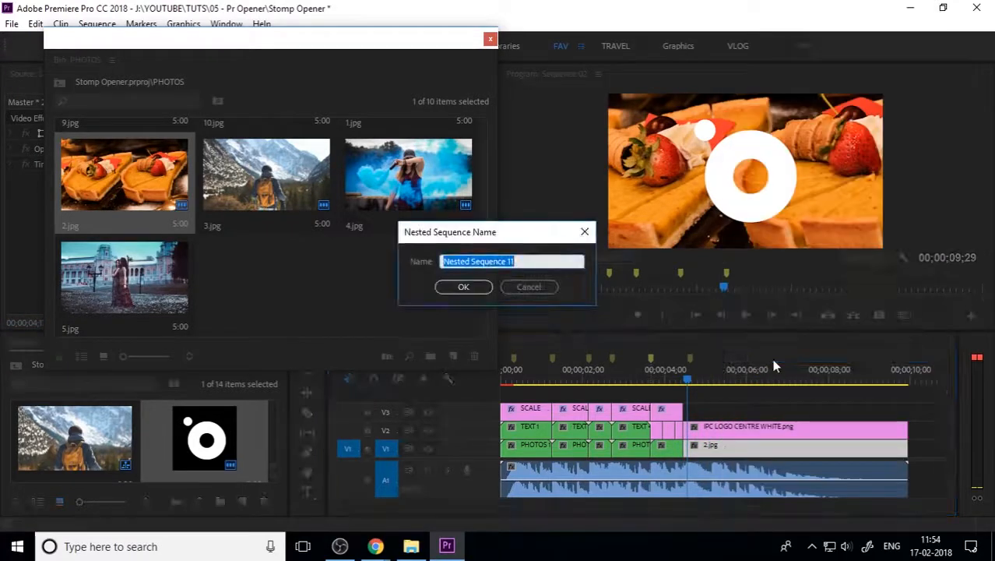
pyautogui.write('PHOTOS')
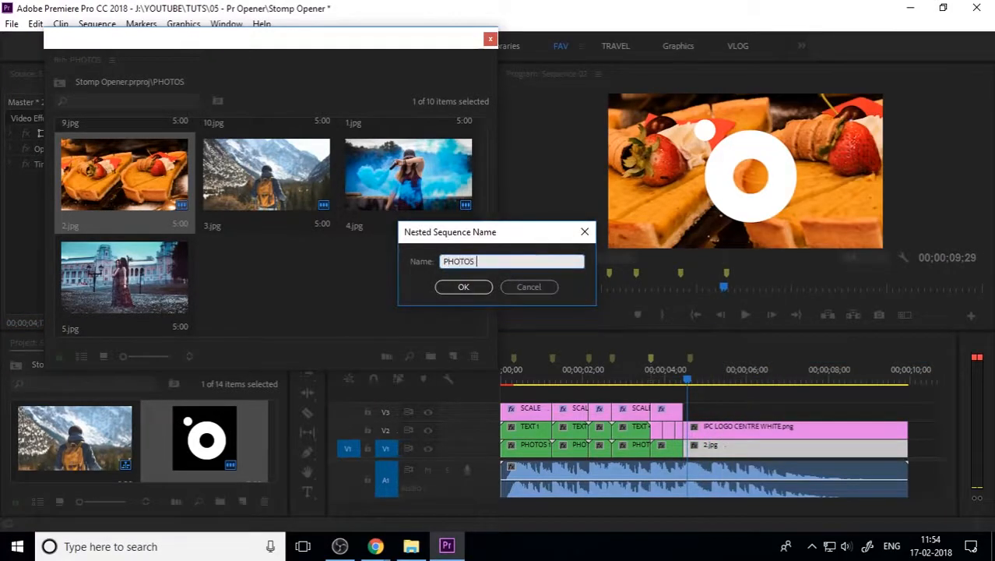
pyautogui.write(' 6')
pyautogui.press('Return')
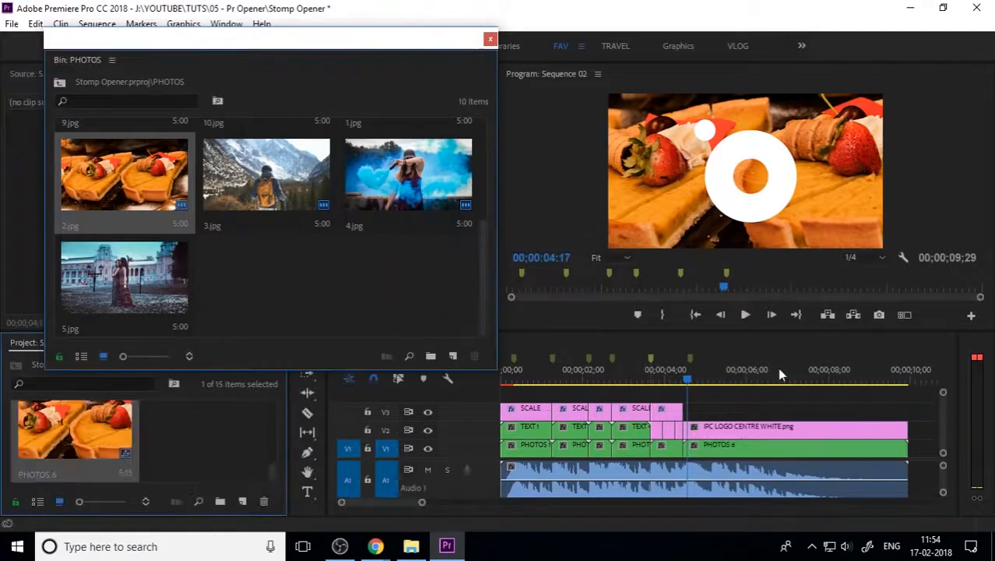
pyautogui.rightClick(754, 434)
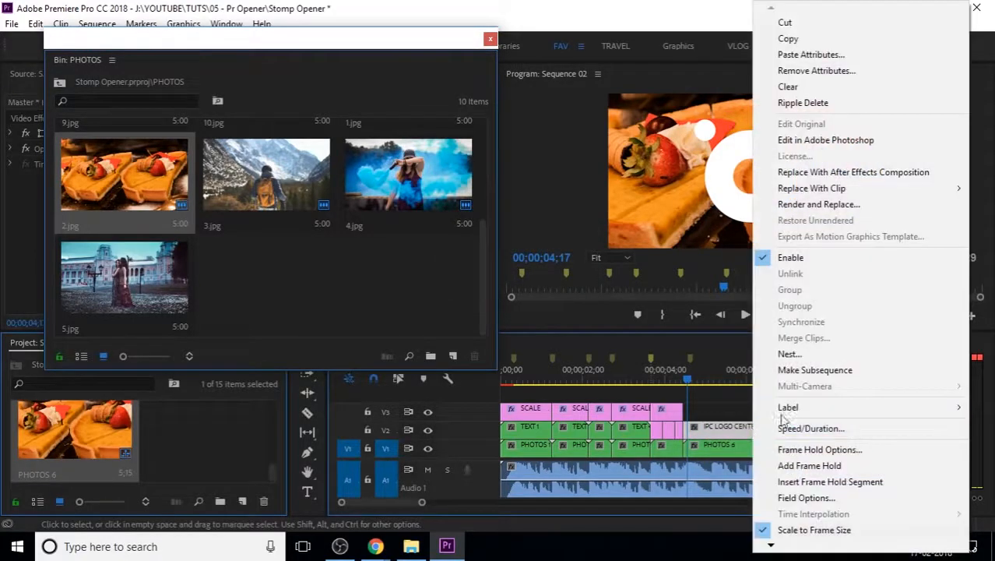
pyautogui.click(823, 358)
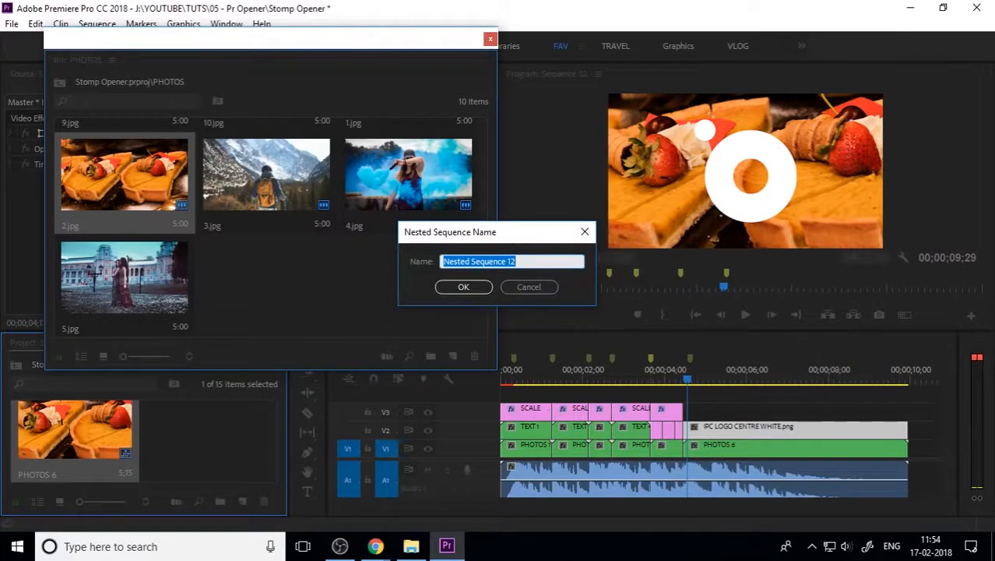
pyautogui.write('LOGO')
pyautogui.press('Return')
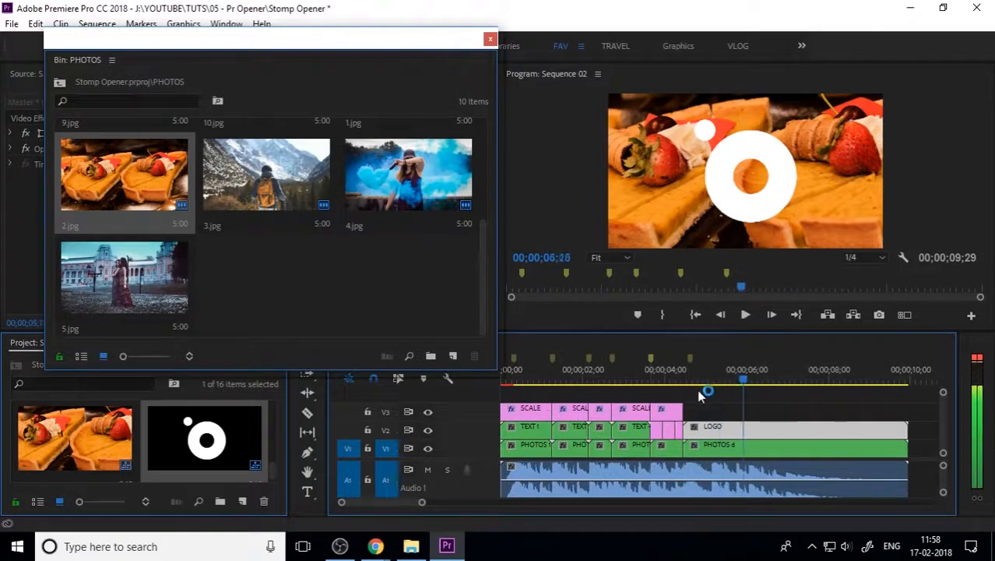
# Step: Play back the food-and-logo ending, then close the floating PHOTOS bin
pyautogui.click(661, 380)
pyautogui.moveTo(665, 401); pyautogui.dragTo(688, 410)
pyautogui.press('space')
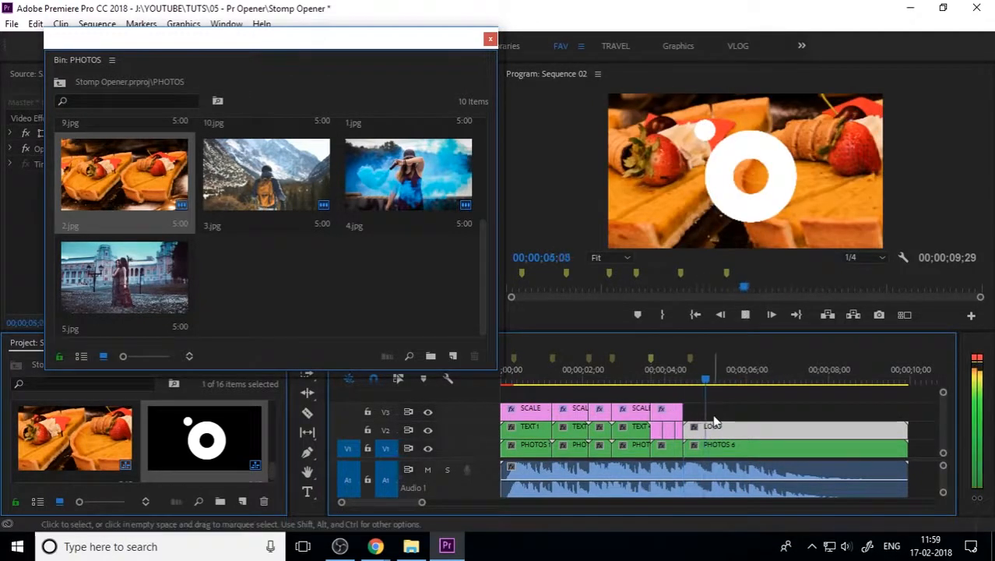
pyautogui.moveTo(698, 387)
pyautogui.mouseDown()
pyautogui.moveTo(674, 387)
pyautogui.moveTo(685, 397)
pyautogui.mouseUp()
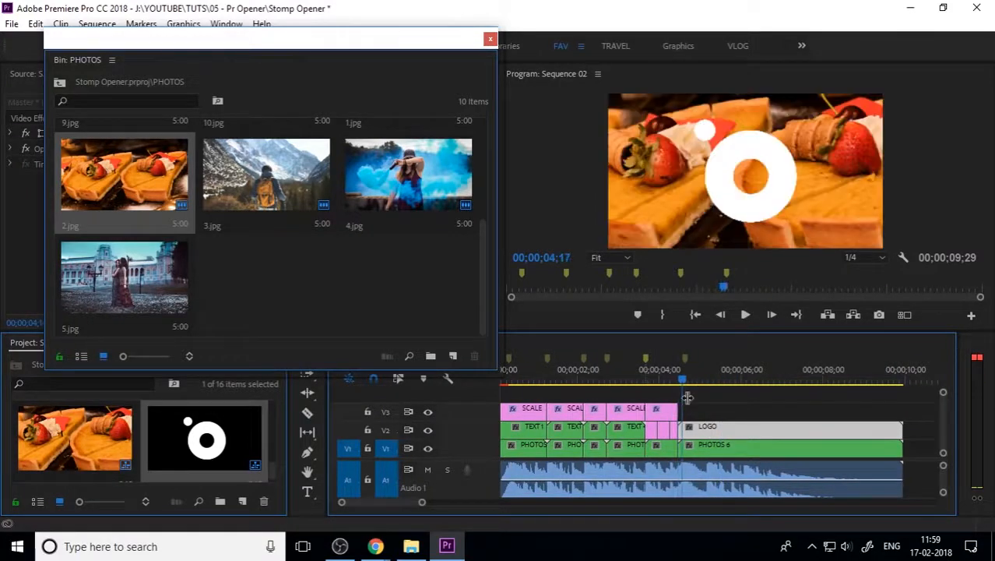
pyautogui.click(767, 397)
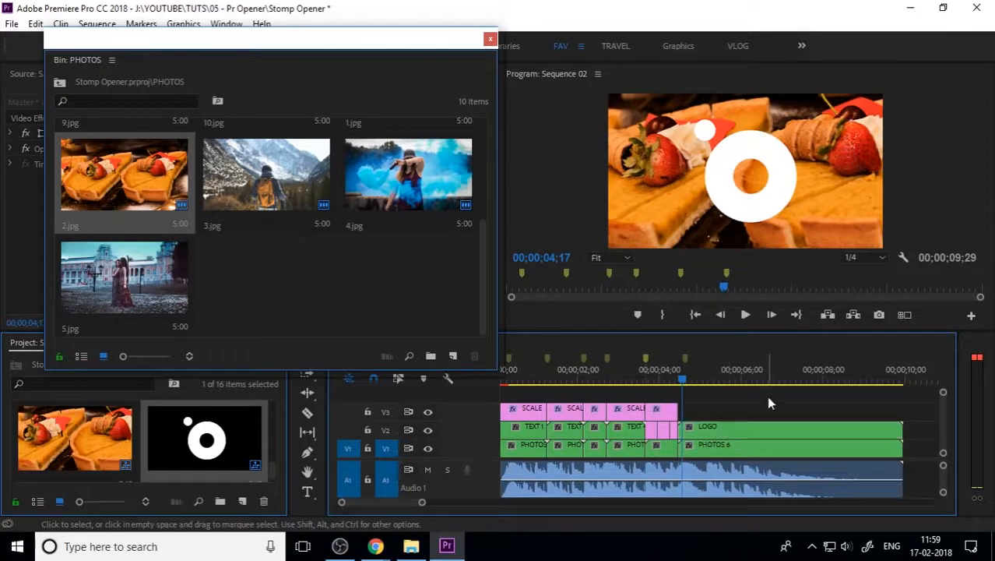
pyautogui.click(756, 429)
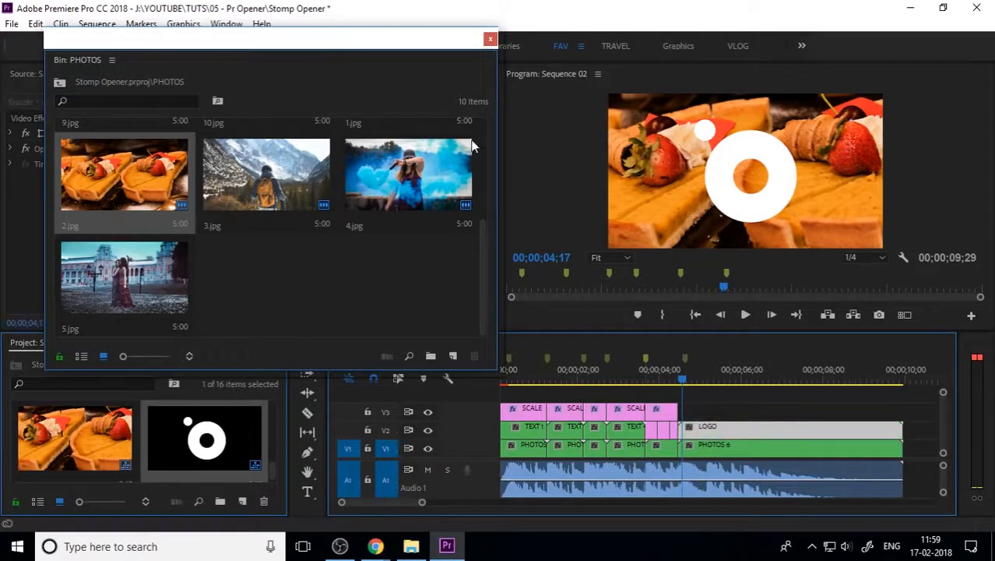
pyautogui.click(490, 40)
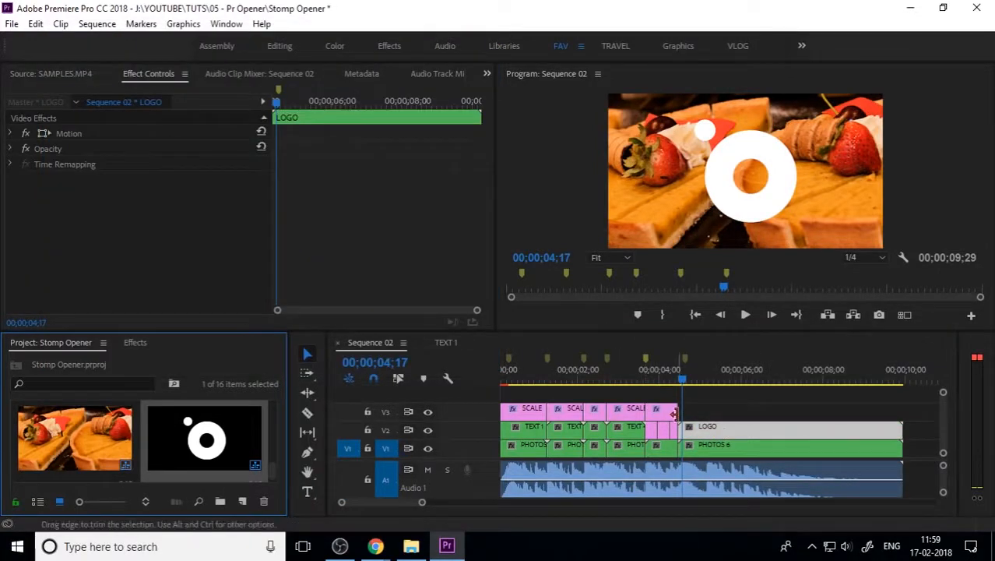
# Step: Copy the last SCALE clip over the LOGO section, keep its starting Scale at 135, and preview
pyautogui.click(659, 413)
pyautogui.moveTo(665, 415); pyautogui.dragTo(772, 408)
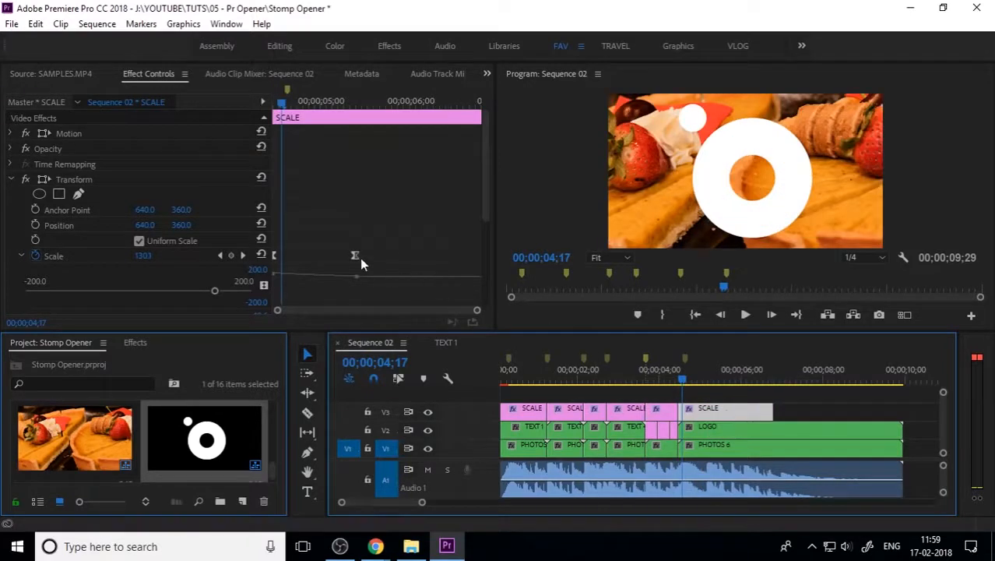
pyautogui.moveTo(282, 103); pyautogui.dragTo(230, 107)
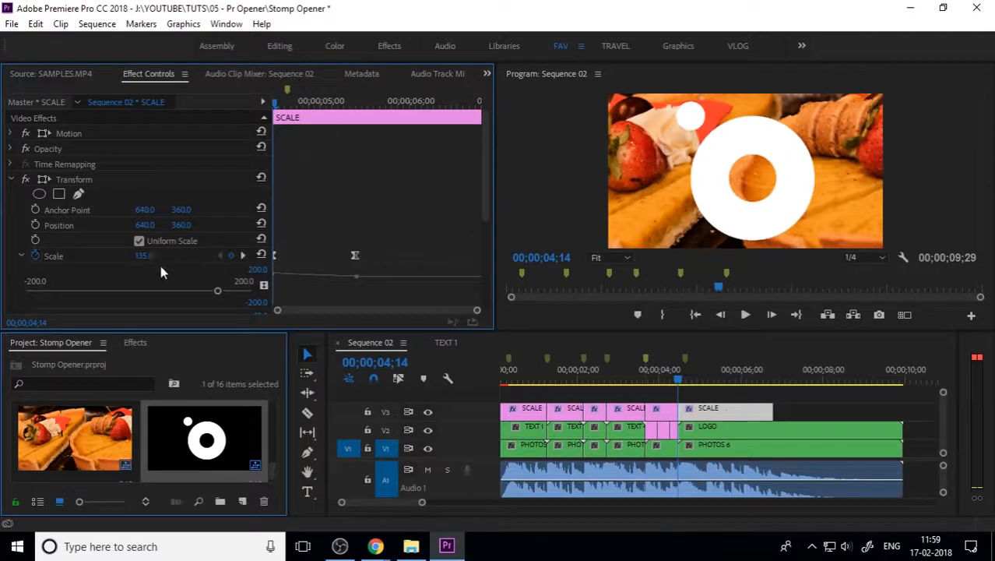
pyautogui.moveTo(143, 256); pyautogui.dragTo(63, 255)
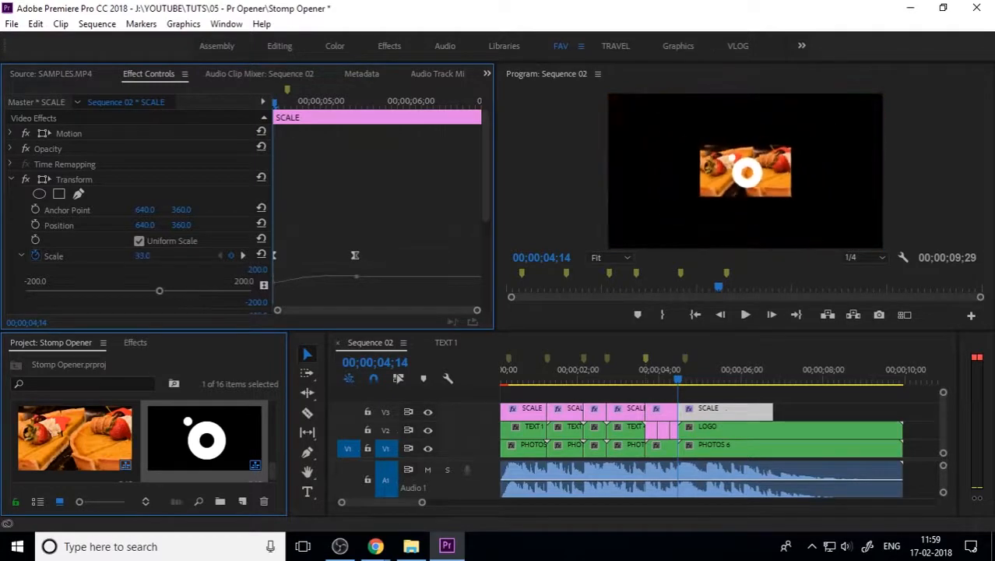
pyautogui.hotkey('ctrl', 'z')
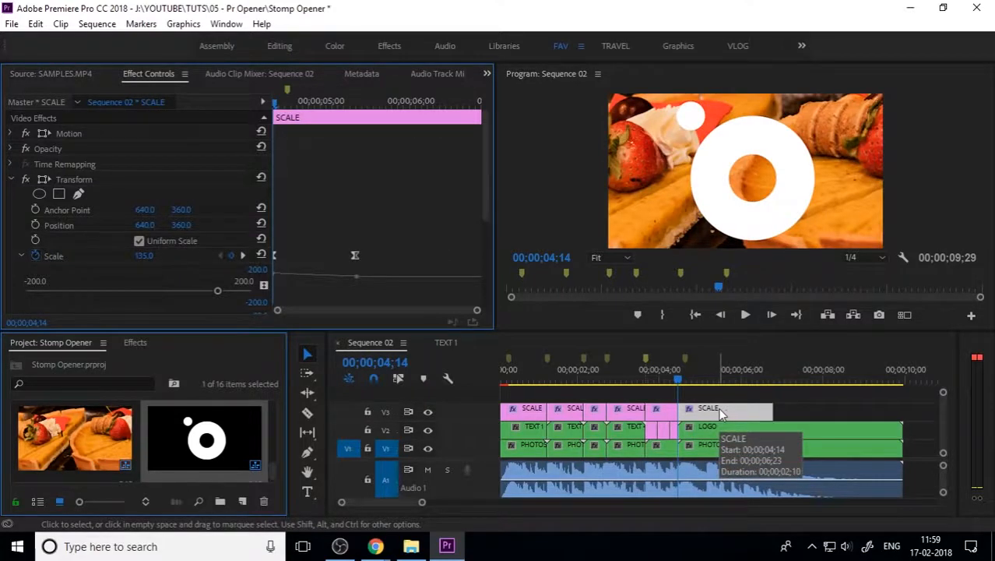
pyautogui.press('space')
pyautogui.press('space')
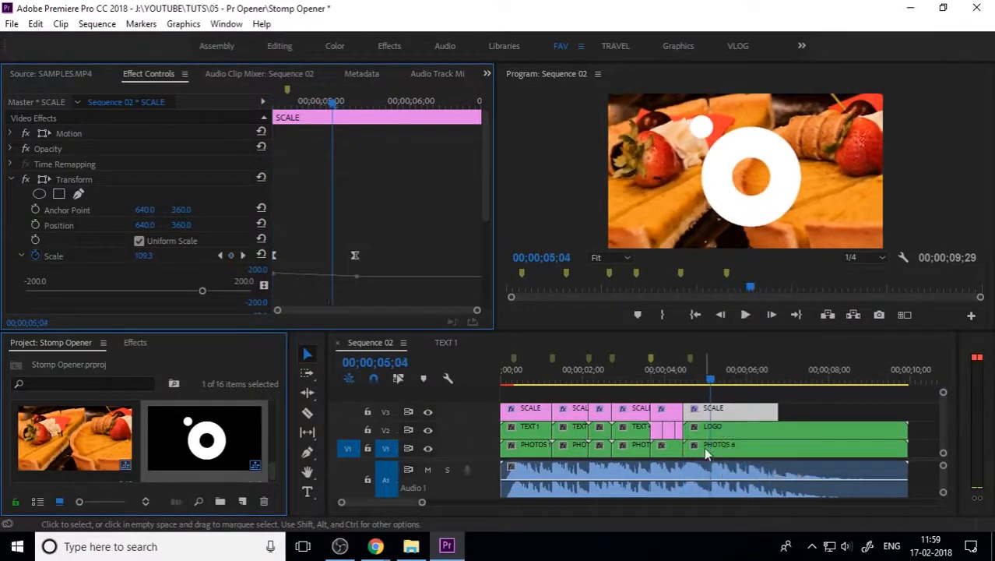
pyautogui.doubleClick(704, 446)
# Step: Scale the 2.jpg photo inside PHOTOS 6 to frame size, then close that sequence
pyautogui.click(587, 431)
pyautogui.rightClick(587, 430)
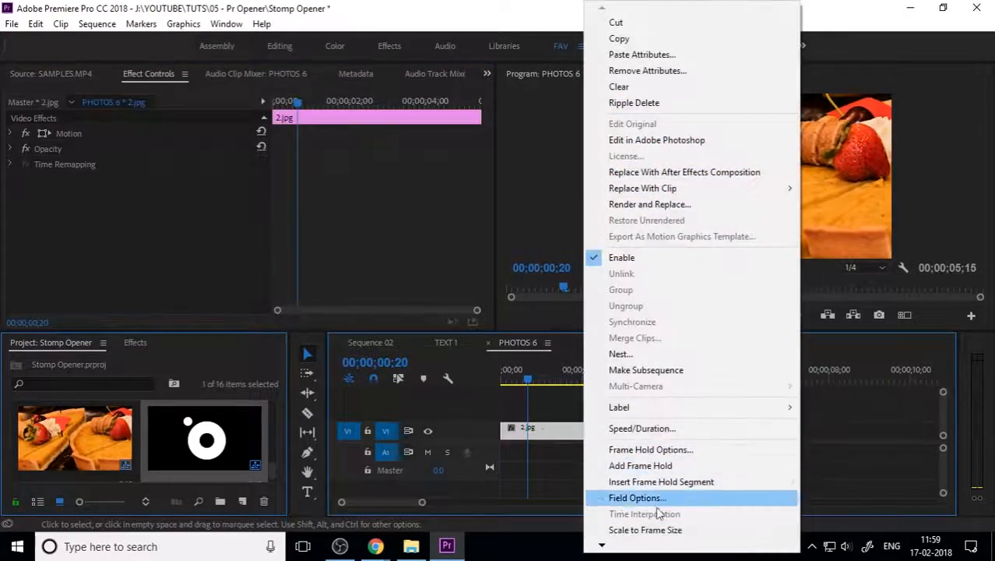
pyautogui.click(644, 529)
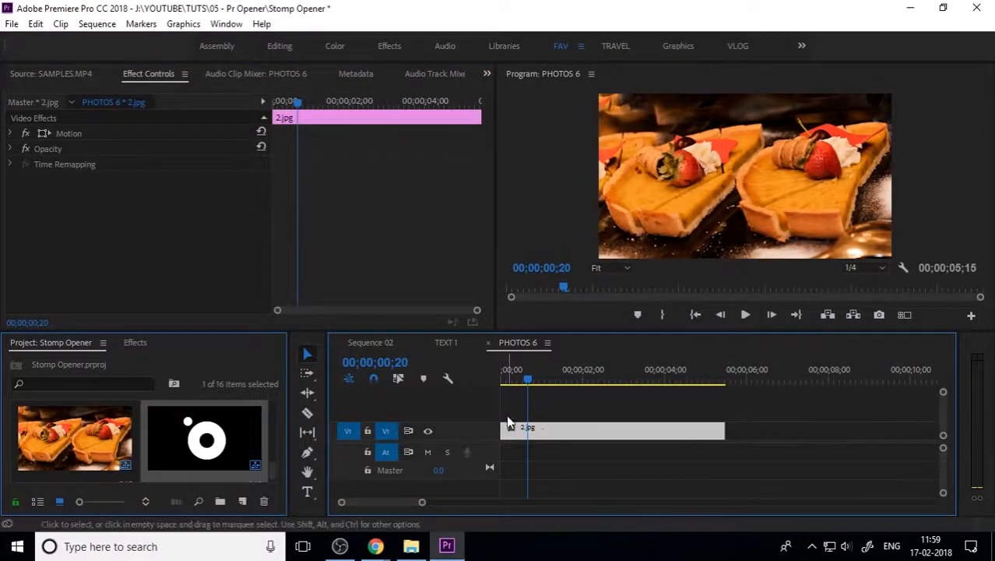
pyautogui.click(488, 343)
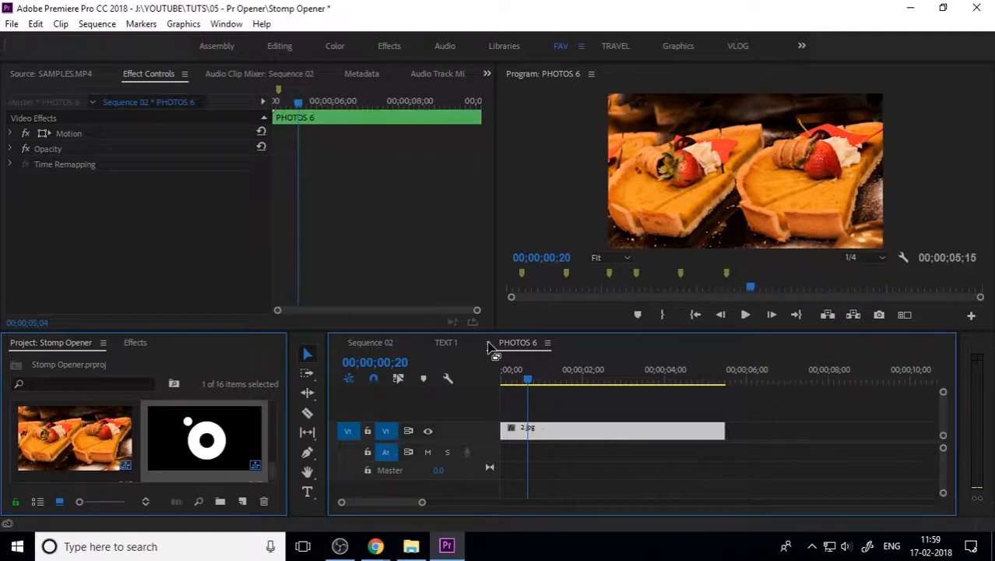
pyautogui.click(489, 344)
# Step: Inside the LOGO nest, move the logo image from V2 down to V1
pyautogui.moveTo(721, 375); pyautogui.dragTo(746, 395)
pyautogui.click(720, 430)
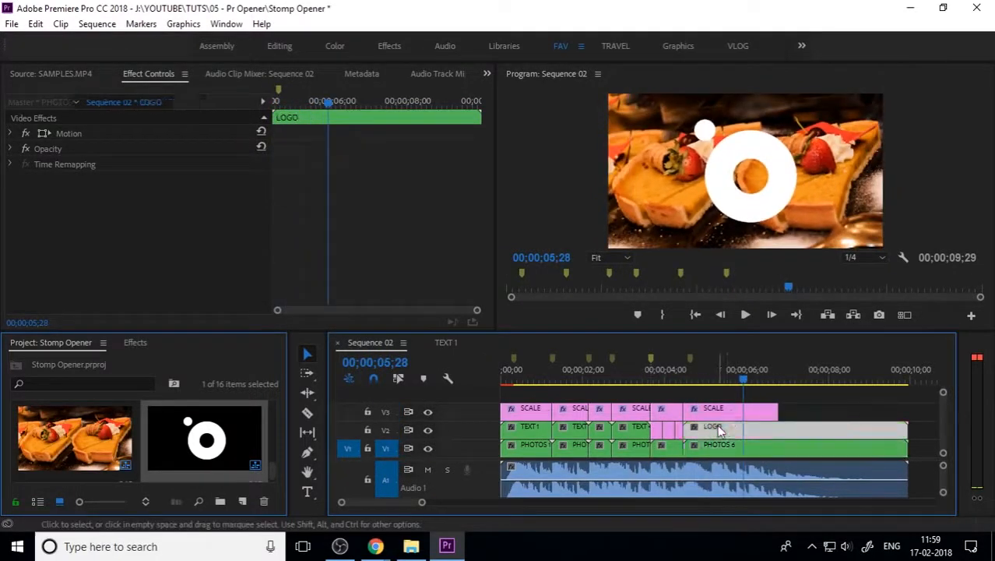
pyautogui.doubleClick(719, 431)
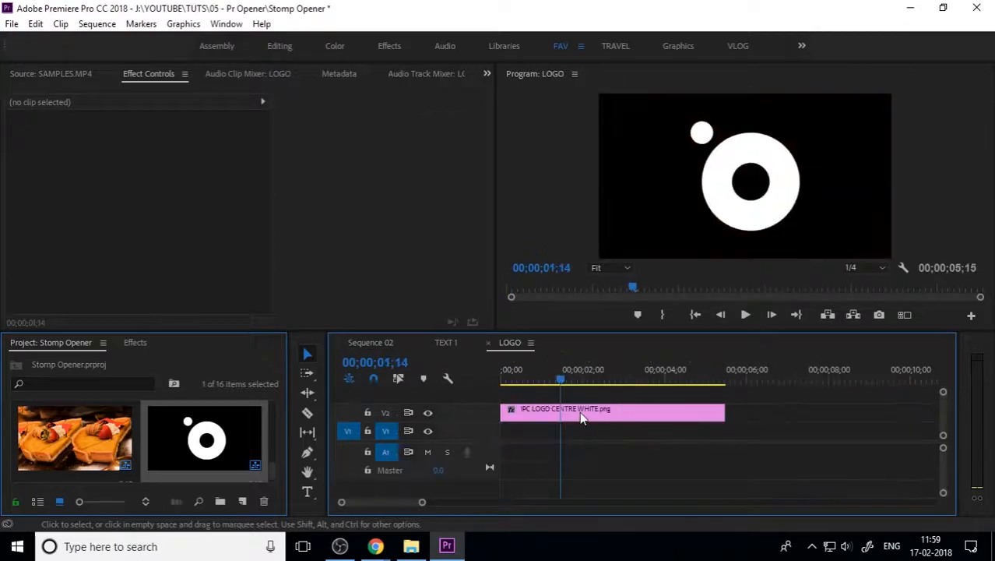
pyautogui.moveTo(545, 413); pyautogui.dragTo(539, 434)
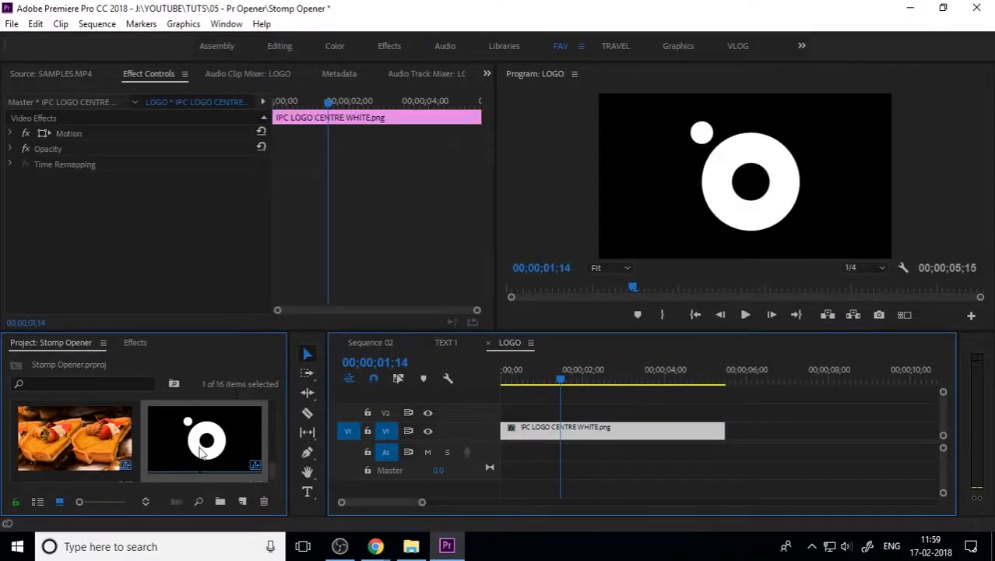
pyautogui.scroll(-2, 201, 453)
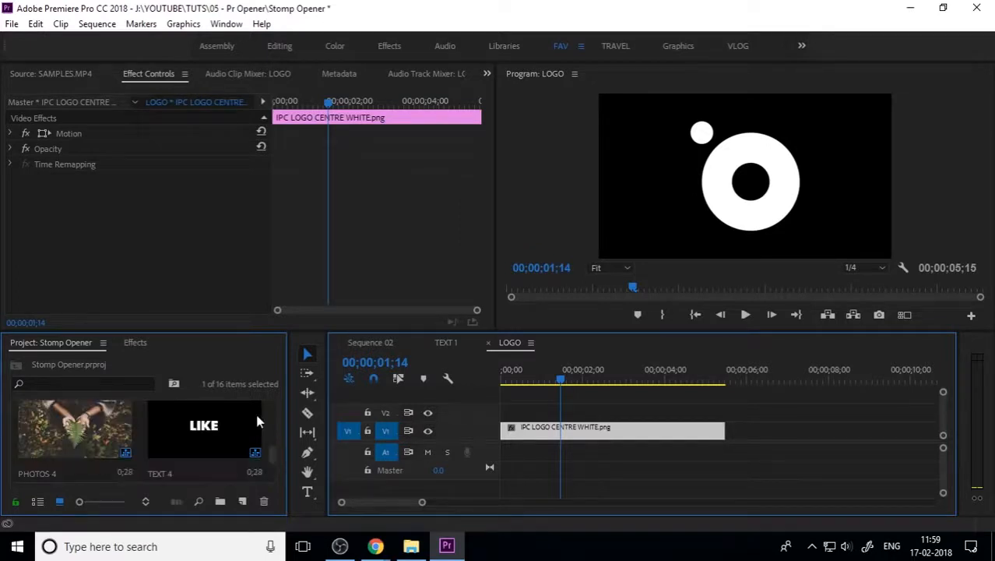
pyautogui.click(384, 345)
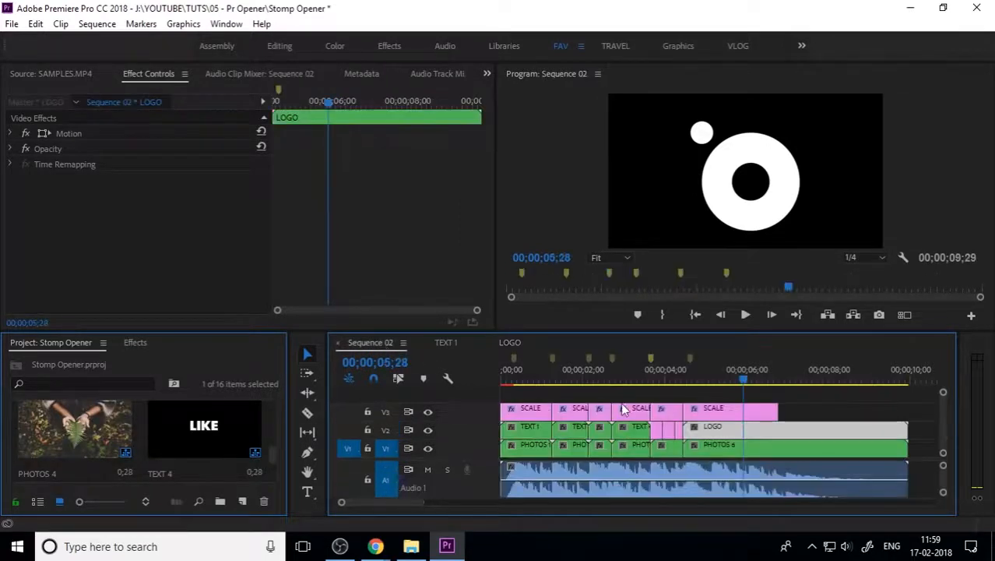
pyautogui.click(746, 413)
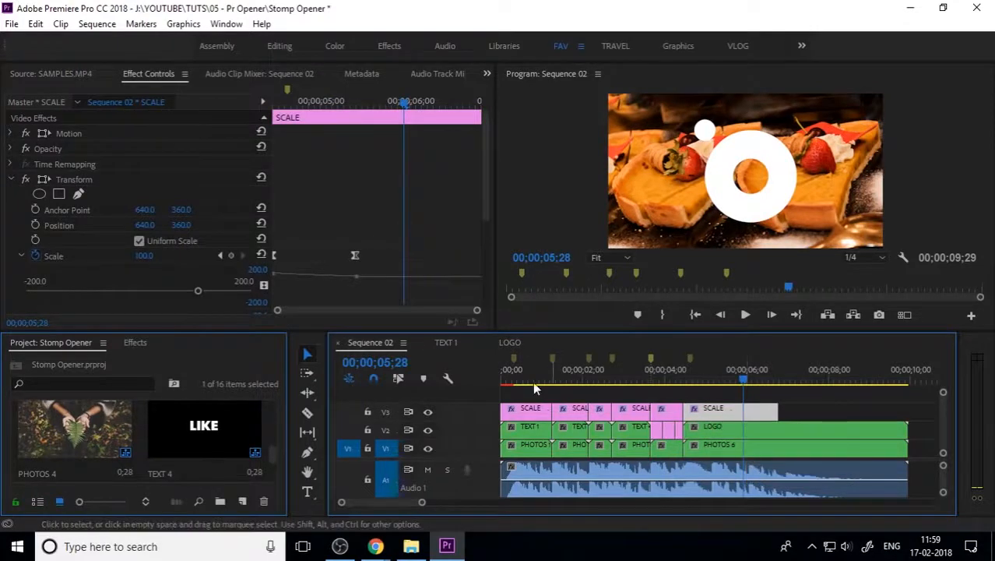
pyautogui.click(510, 342)
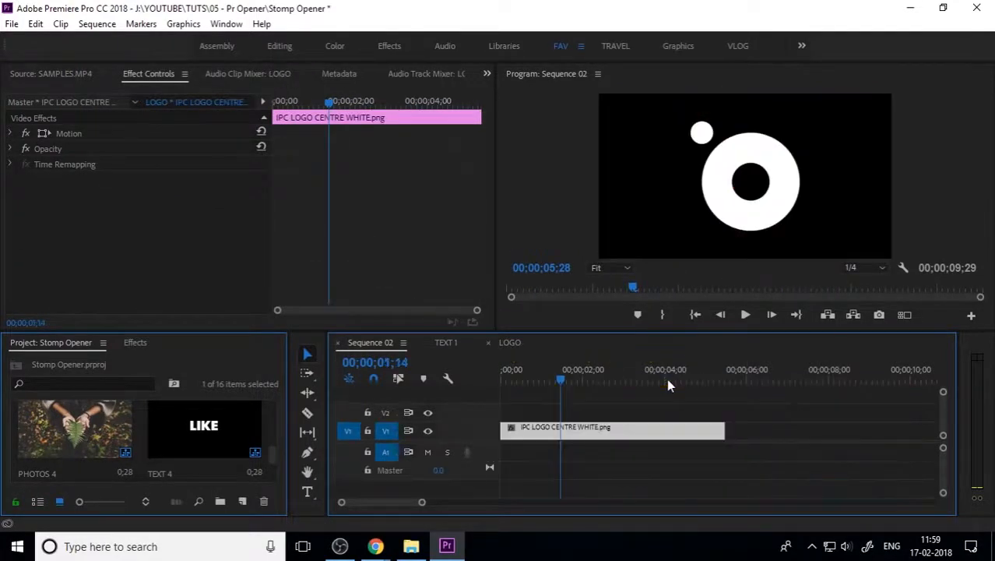
pyautogui.click(533, 408)
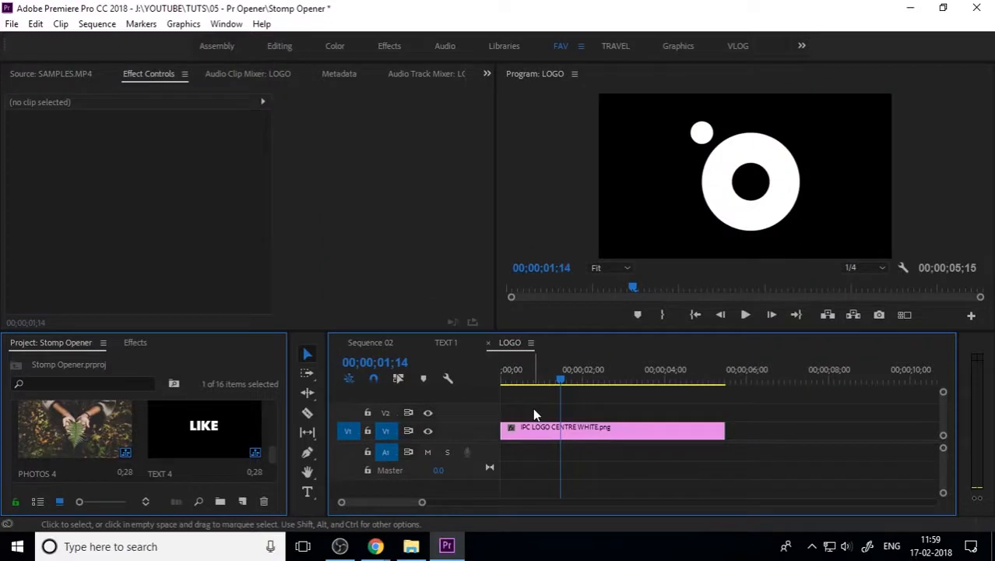
# Step: Paste the SCALE clip onto V2 at the start of LOGO, zooming the logo in from a tiny scale
pyautogui.click(384, 412)
pyautogui.click(385, 431)
pyautogui.hotkey('ctrl', 'v')
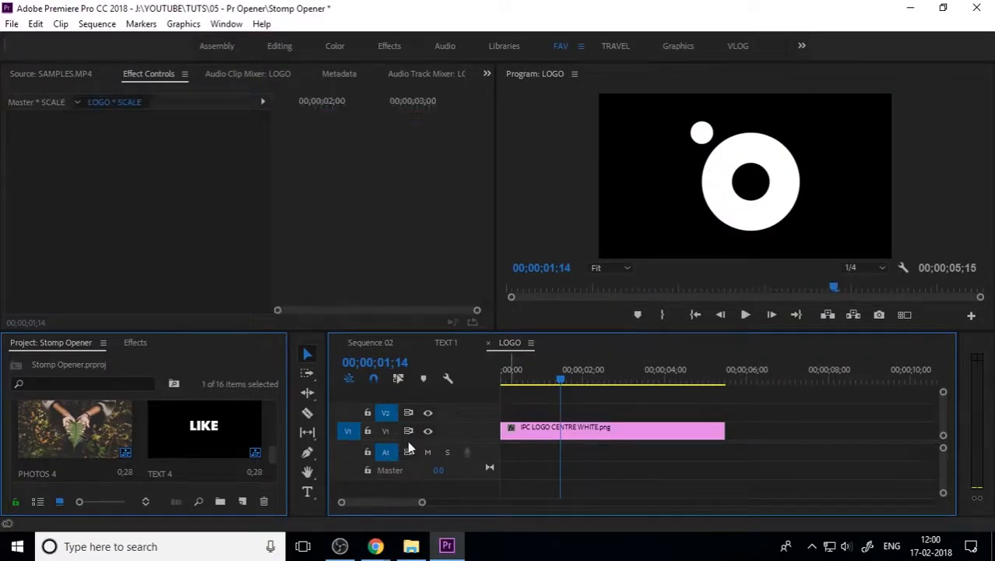
pyautogui.moveTo(620, 411); pyautogui.dragTo(559, 415)
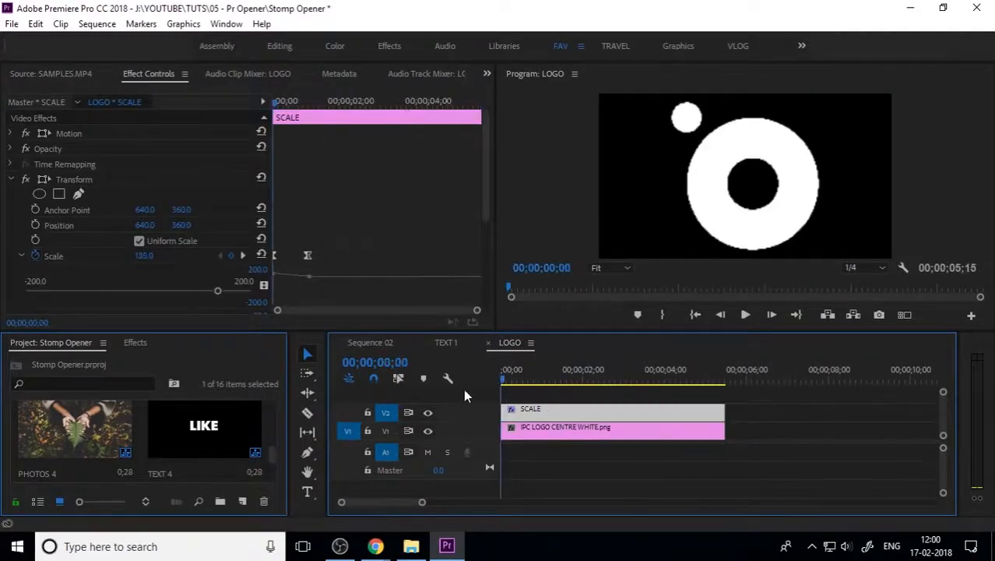
pyautogui.moveTo(142, 258); pyautogui.dragTo(41, 257)
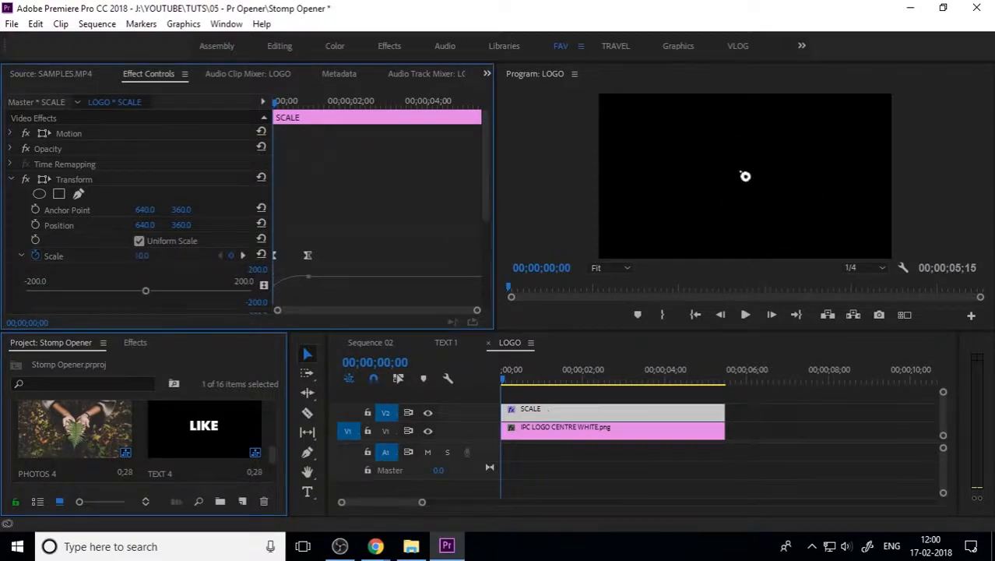
pyautogui.press('space')
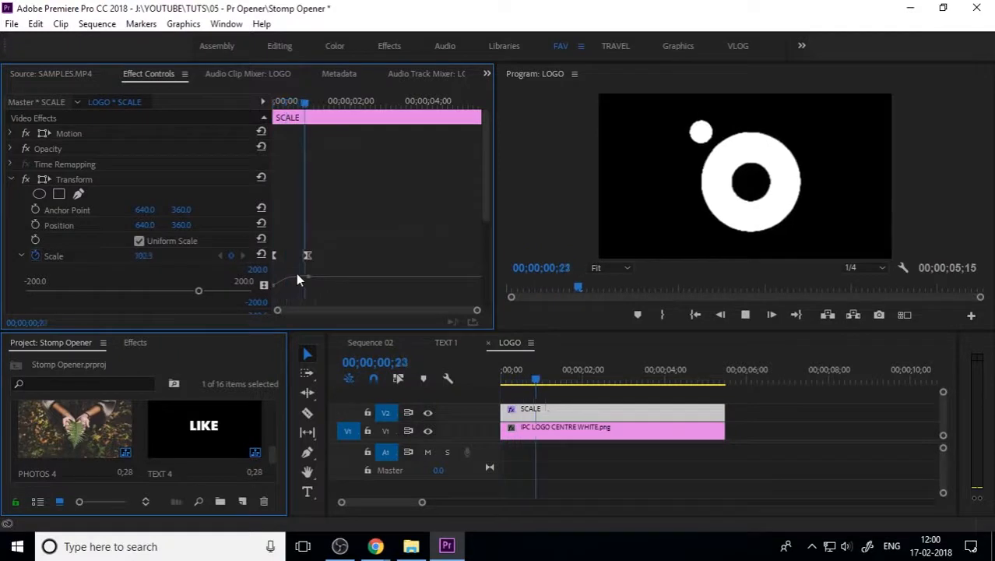
pyautogui.press('space')
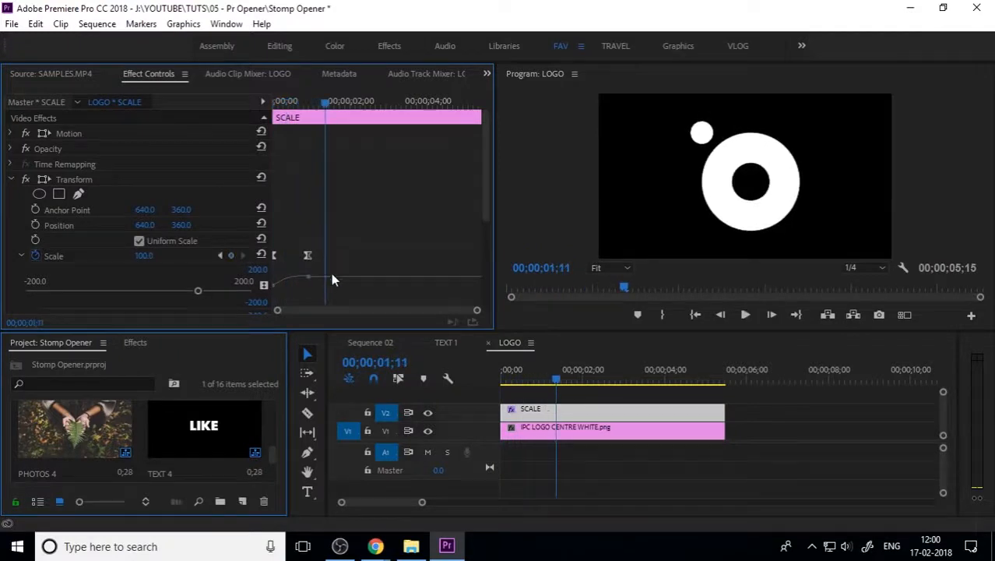
# Step: Review Sequence 02 from around 04;00, then reopen the LOGO sequence
pyautogui.click(388, 342)
pyautogui.click(661, 377)
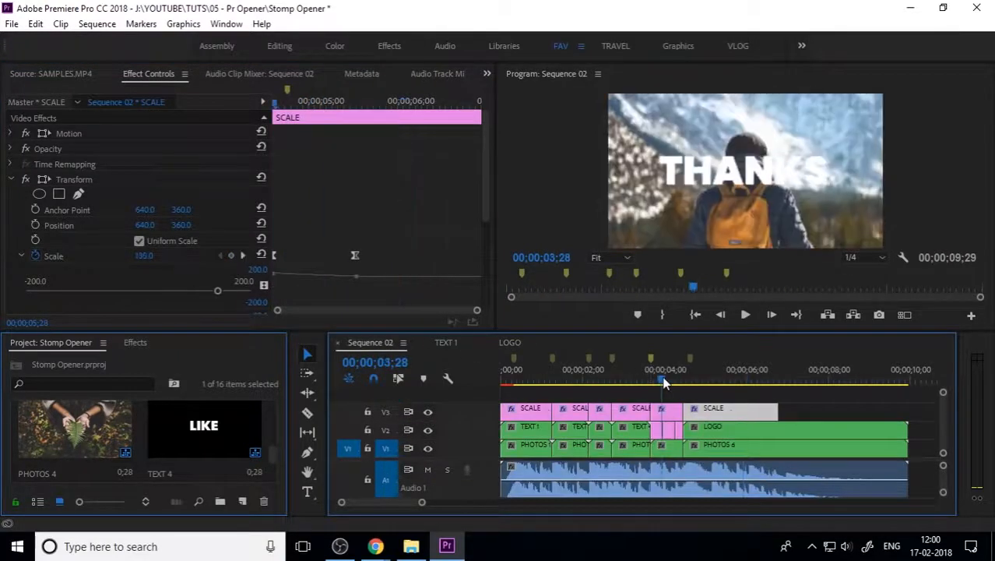
pyautogui.press('space')
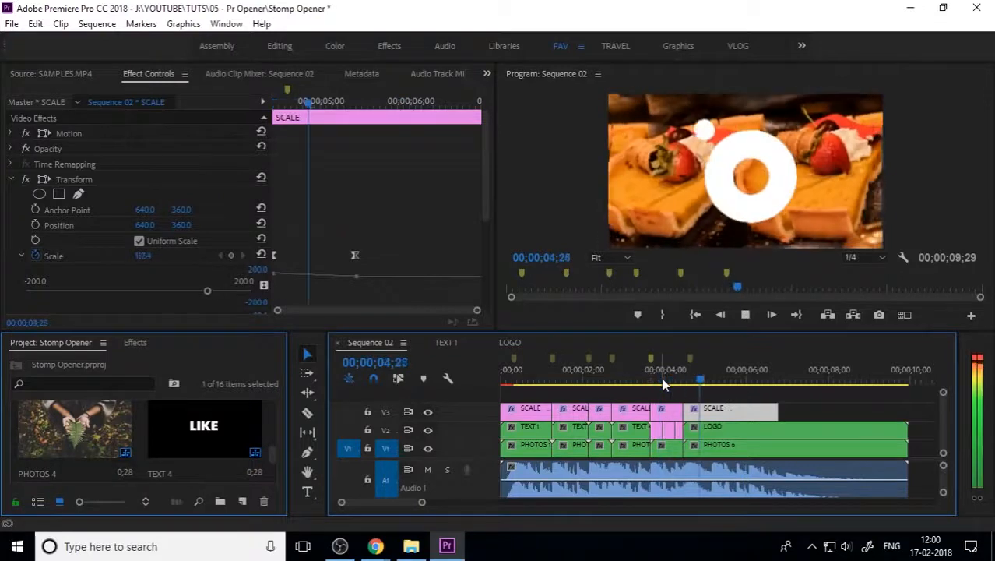
pyautogui.press('space')
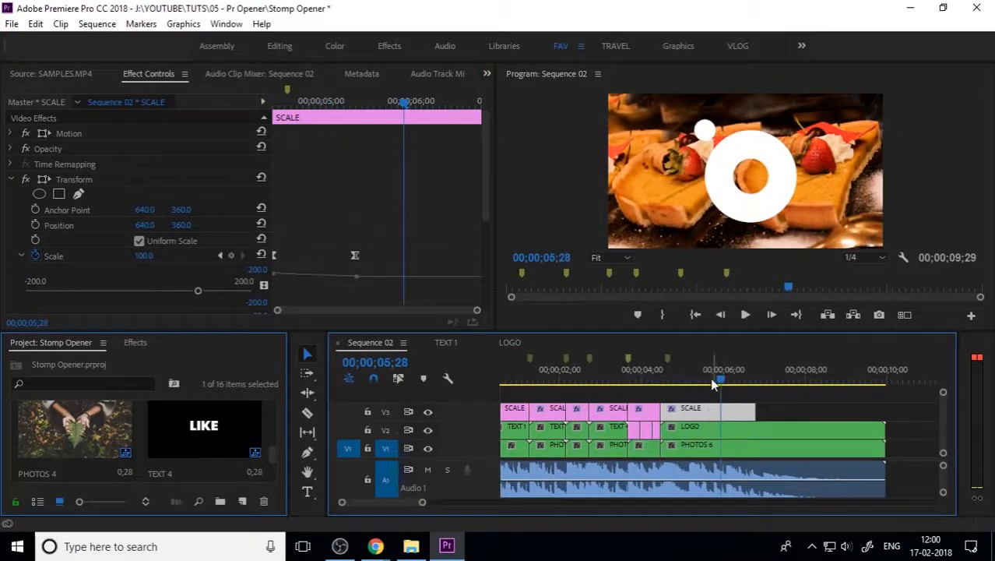
pyautogui.click(709, 428)
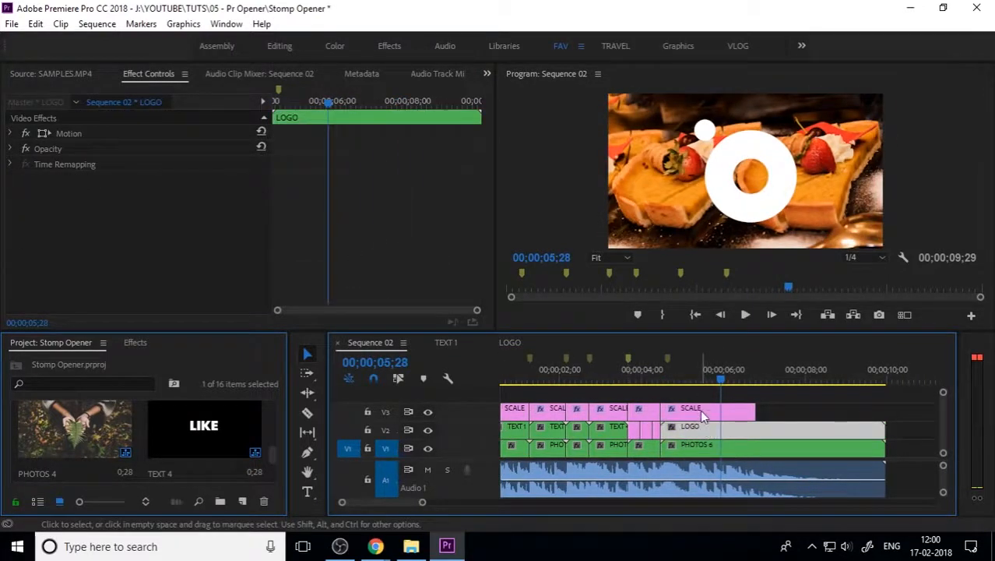
pyautogui.click(520, 342)
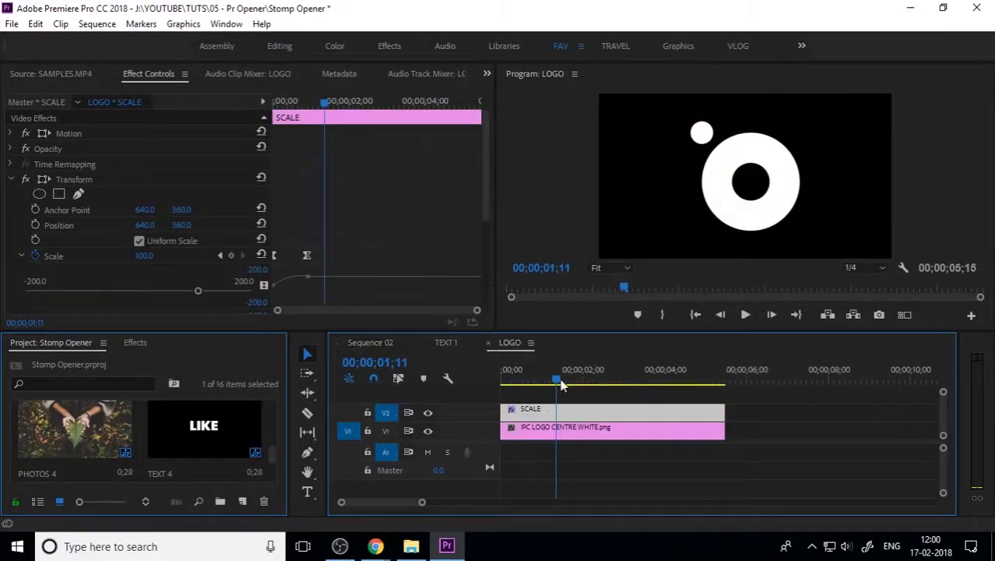
# Step: Shrink the logo image to 54% scale and play the logo animation
pyautogui.click(552, 427)
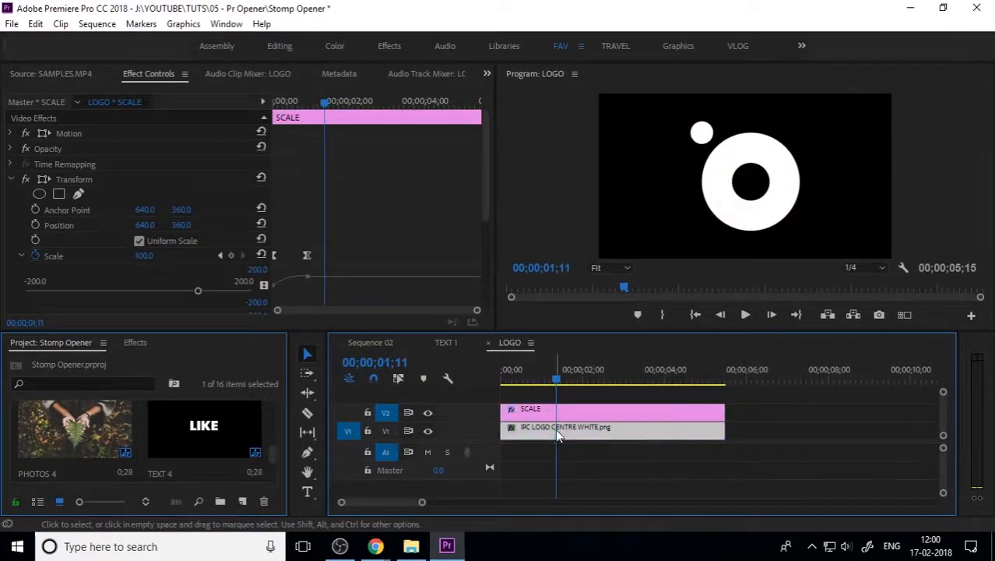
pyautogui.click(9, 134)
pyautogui.moveTo(149, 165); pyautogui.dragTo(113, 165)
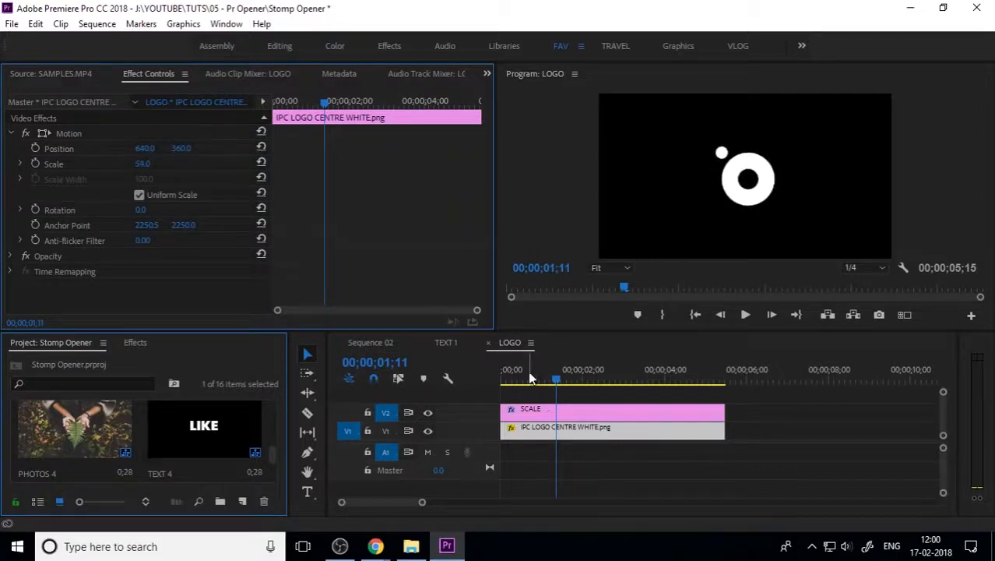
pyautogui.moveTo(527, 377); pyautogui.dragTo(496, 381)
pyautogui.press('space')
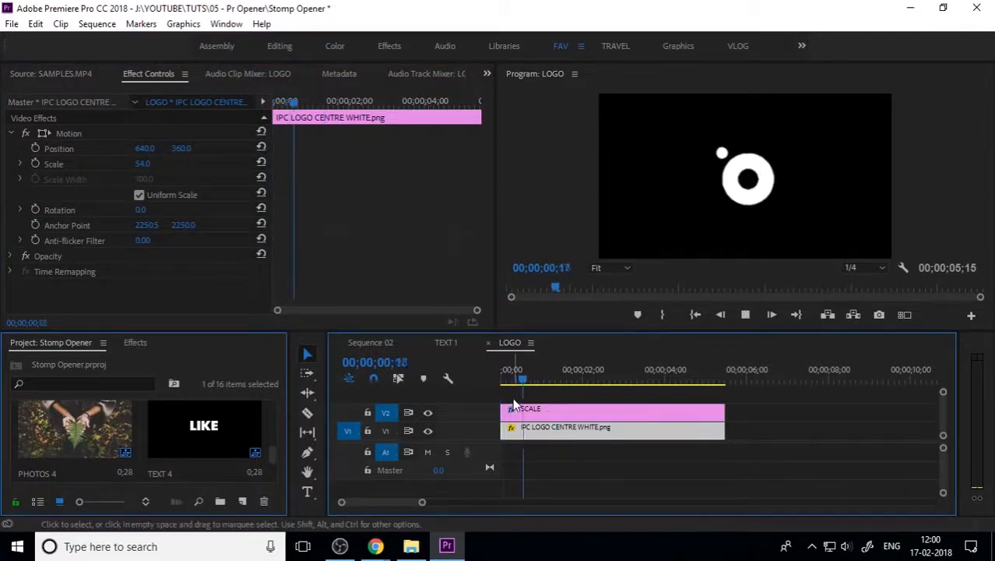
# Step: Steepen the SCALE clip's Scale velocity curve for a sharper zoom and preview it
pyautogui.click(543, 409)
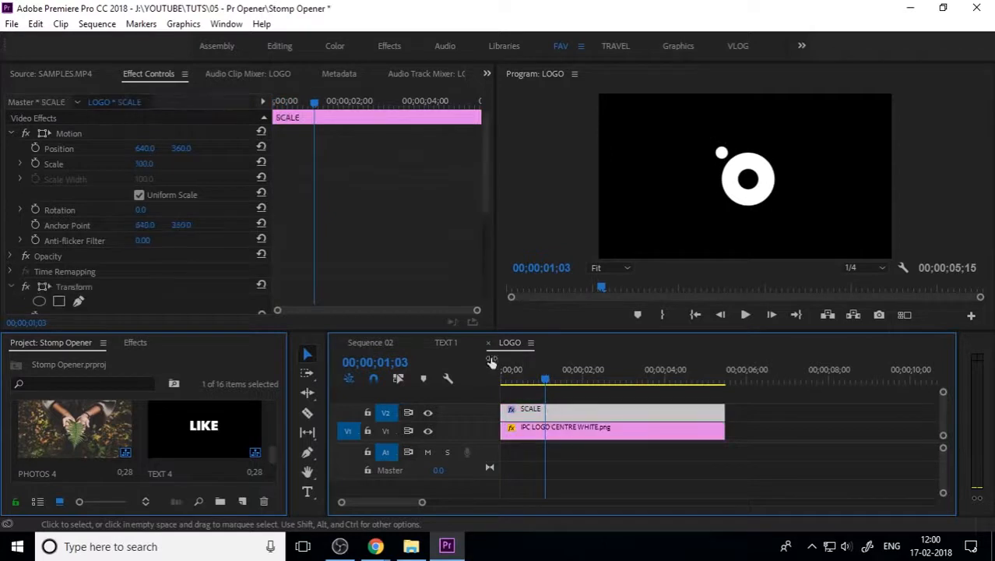
pyautogui.scroll(-2, 486, 231)
pyautogui.moveTo(486, 230); pyautogui.dragTo(487, 285)
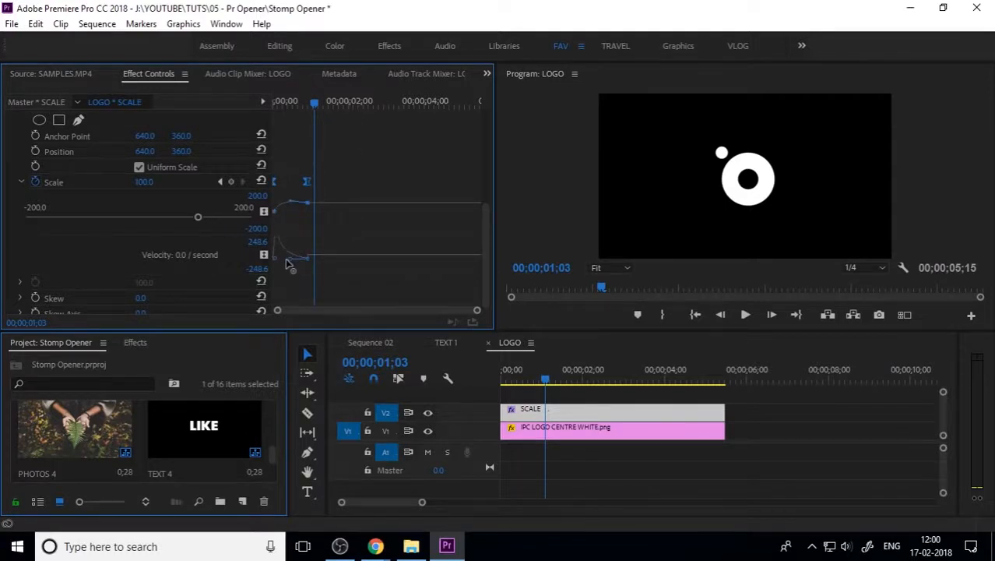
pyautogui.moveTo(285, 257); pyautogui.dragTo(287, 257)
pyautogui.moveTo(514, 378); pyautogui.dragTo(484, 378)
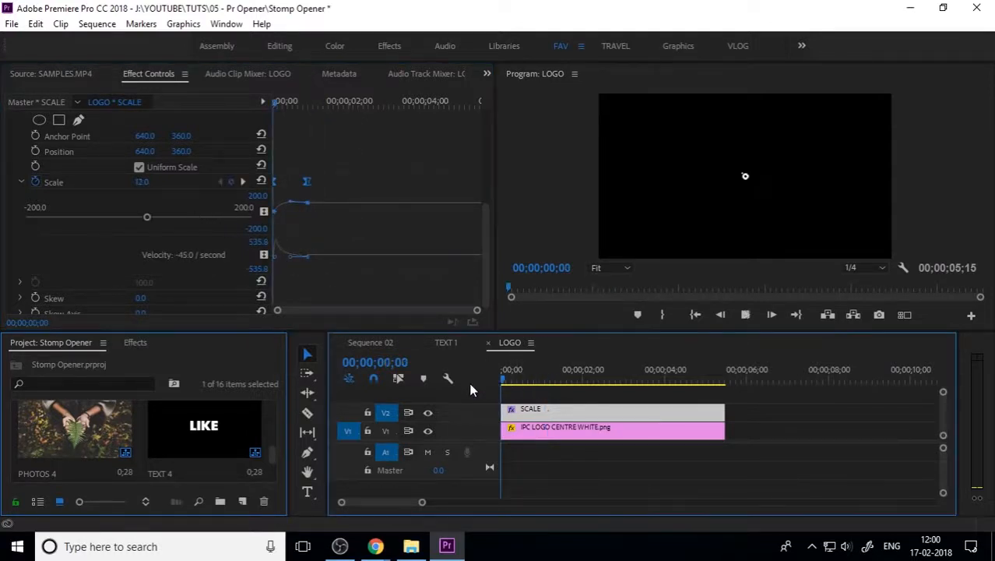
pyautogui.press('space')
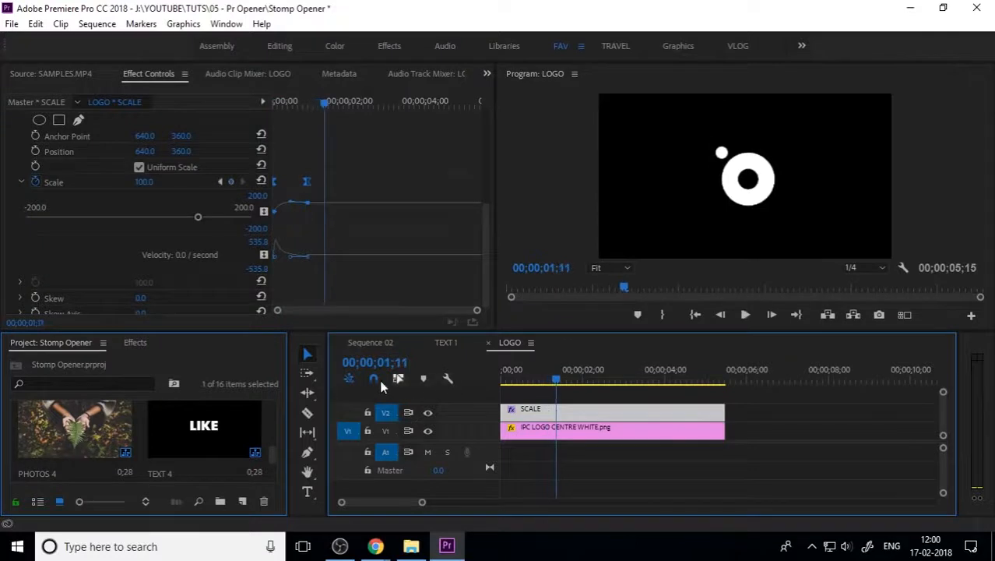
pyautogui.click(376, 341)
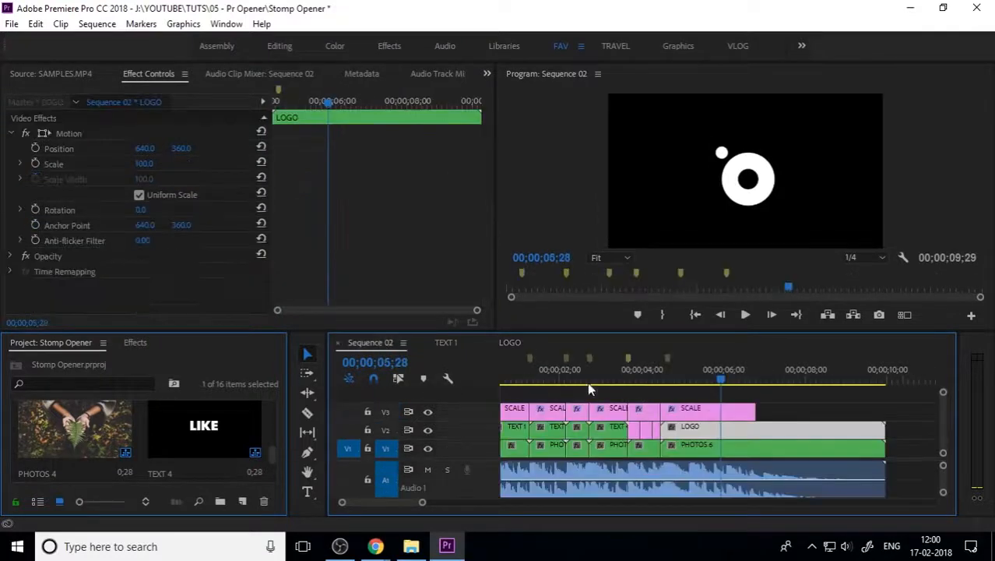
# Step: Set playback resolution to Full and stretch the last SCALE clip to the sequence end
pyautogui.click(629, 393)
pyautogui.press('space')
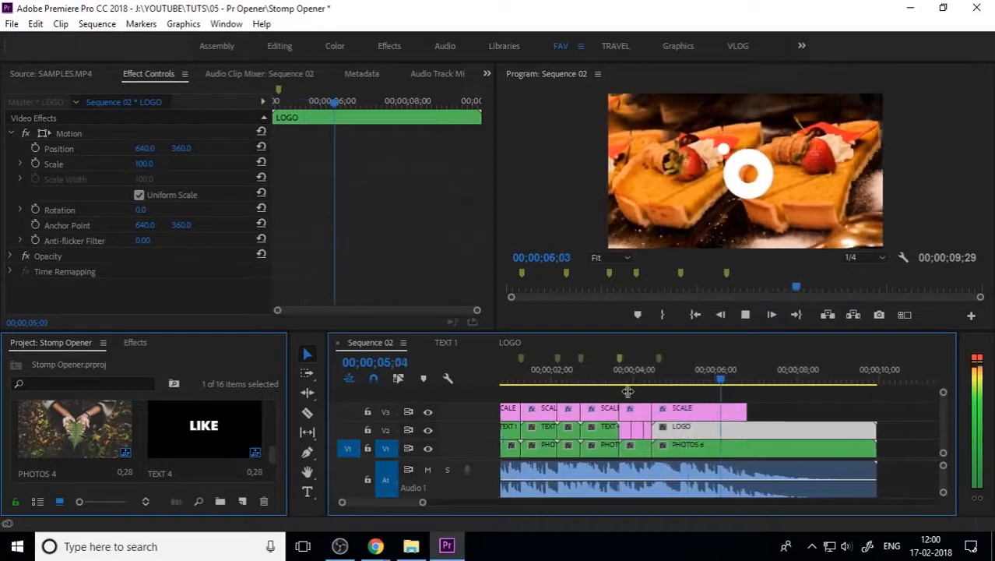
pyautogui.press('space')
pyautogui.click(870, 258)
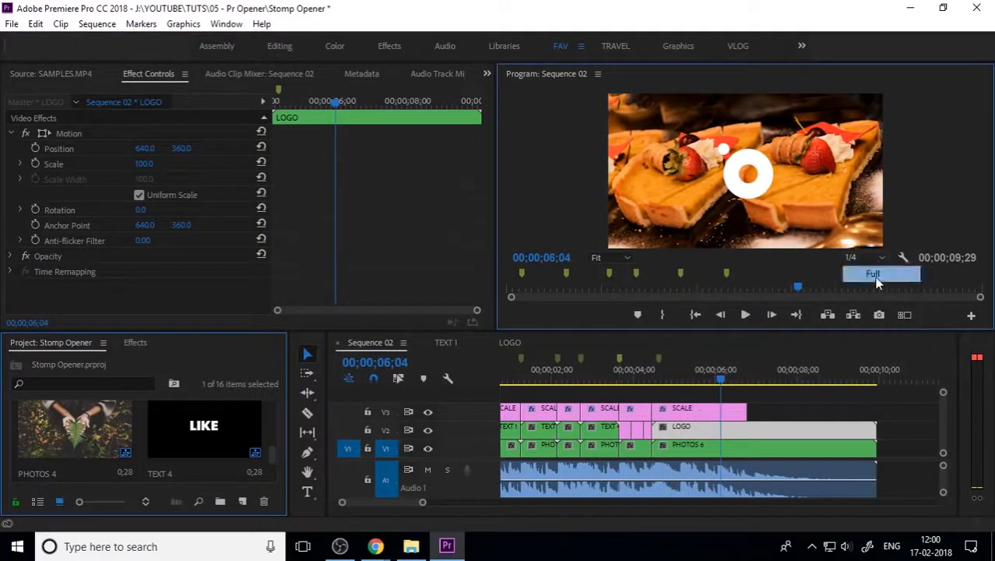
pyautogui.click(875, 274)
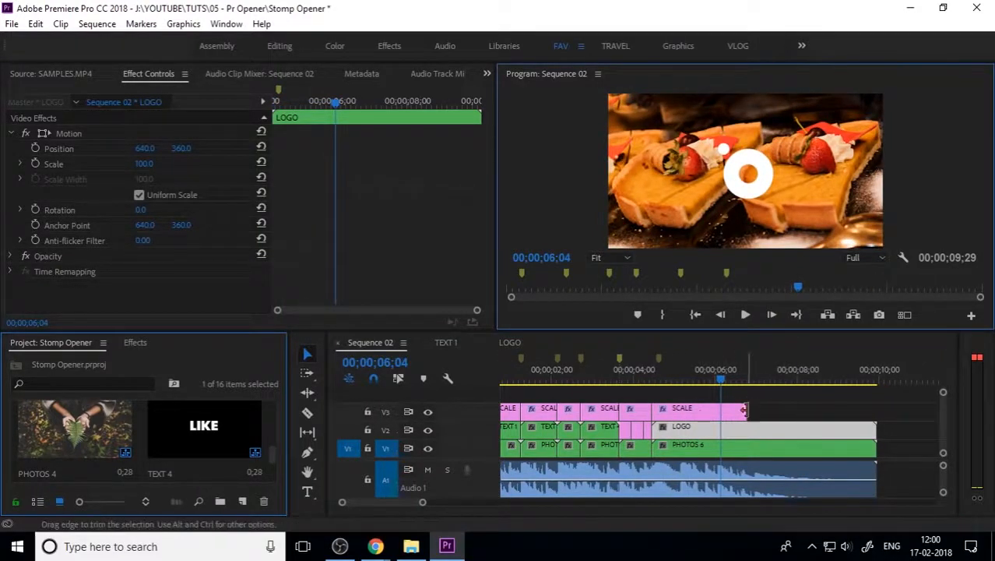
pyautogui.moveTo(743, 411); pyautogui.dragTo(875, 412)
pyautogui.press('-')
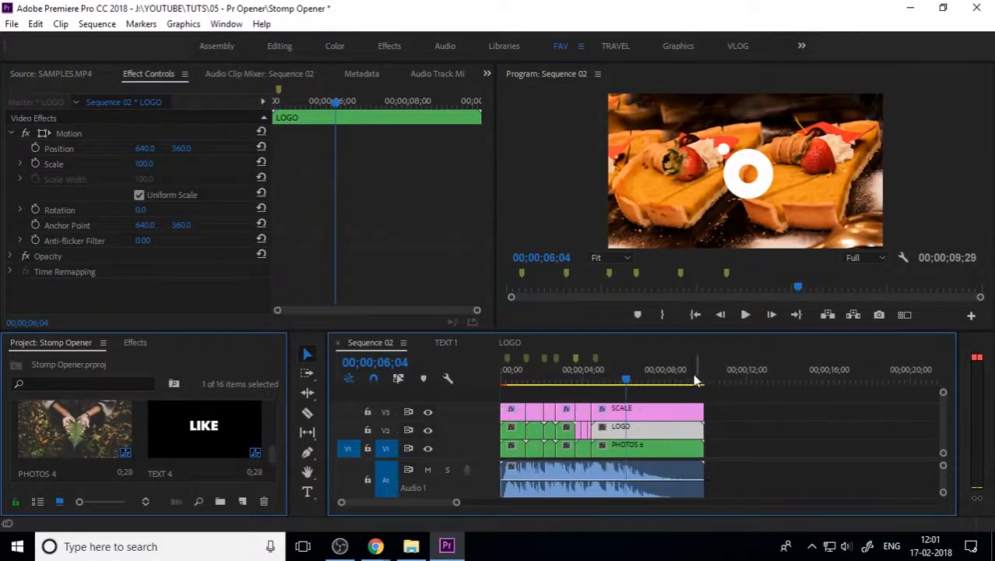
# Step: In PHOTOS 6, add a Black Video clip above the food photo, matching its length
pyautogui.doubleClick(633, 445)
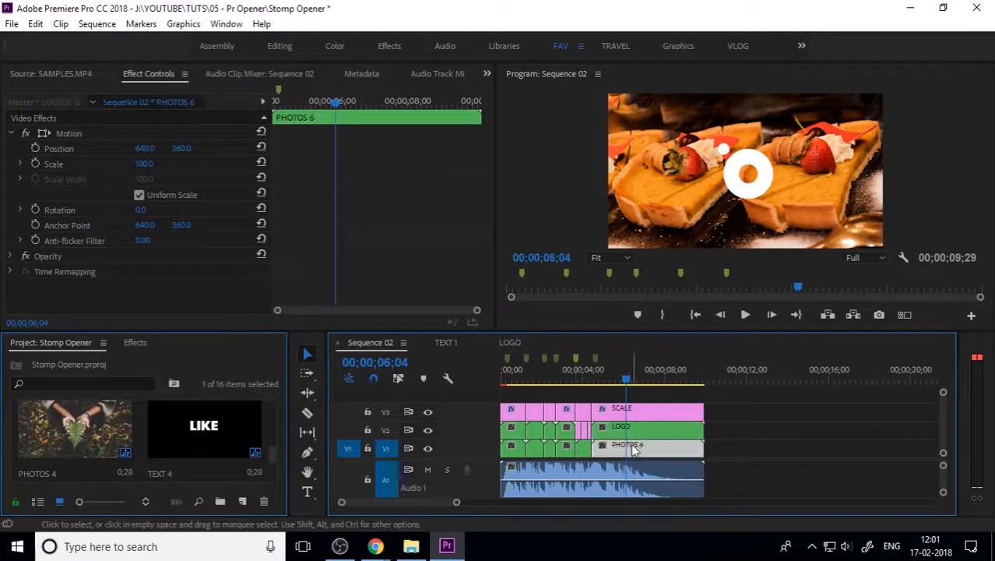
pyautogui.click(502, 408)
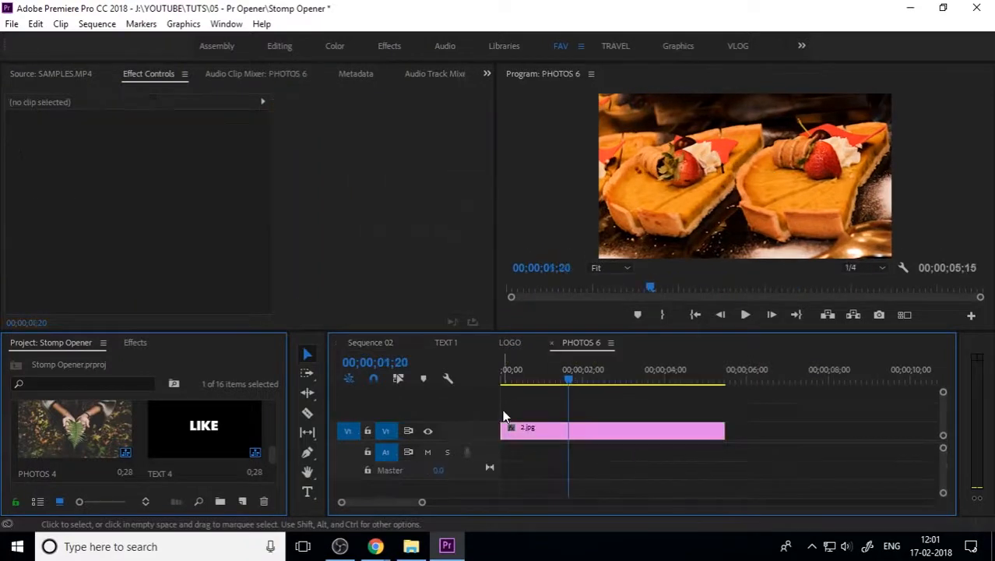
pyautogui.click(248, 500)
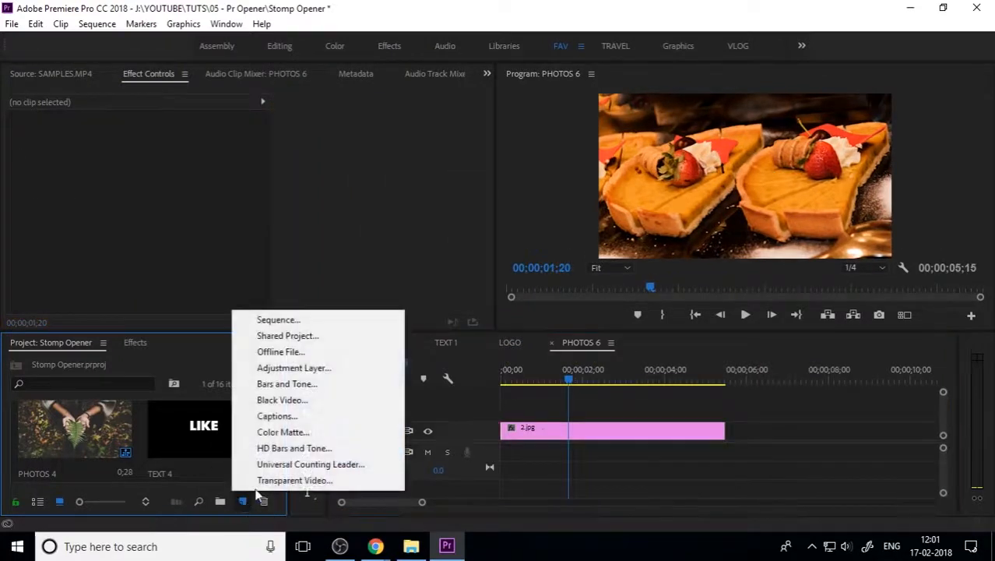
pyautogui.click(307, 400)
pyautogui.click(521, 323)
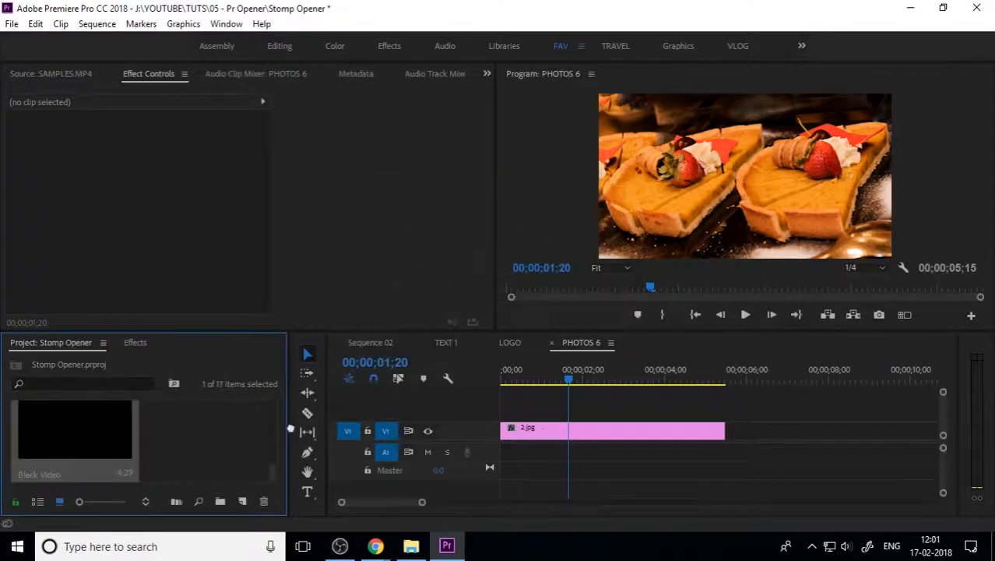
pyautogui.moveTo(289, 429); pyautogui.dragTo(625, 420)
pyautogui.moveTo(699, 413); pyautogui.dragTo(724, 414)
# Step: Lower the Black Video's opacity to darken the food photo, then return to Sequence 02
pyautogui.click(578, 404)
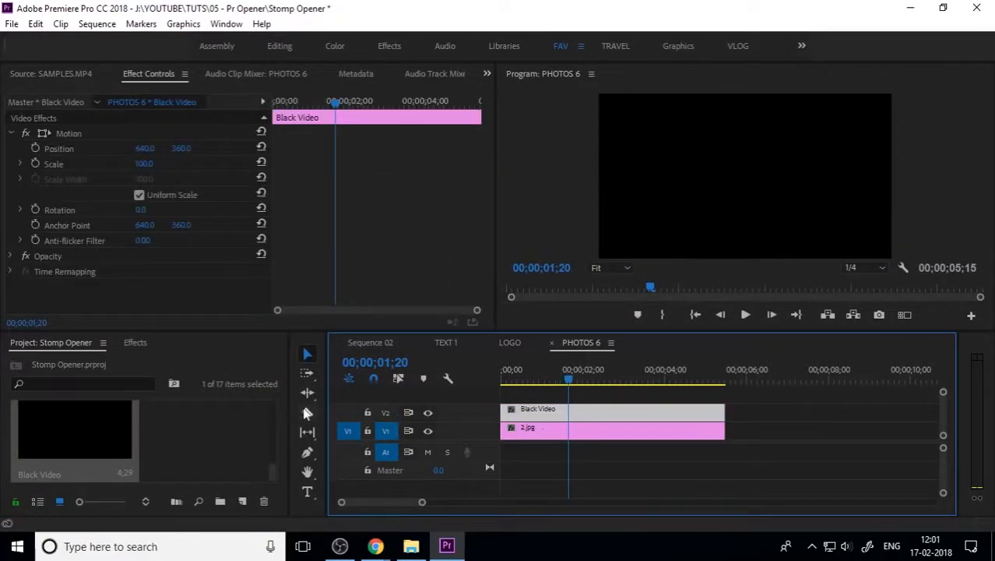
pyautogui.click(13, 257)
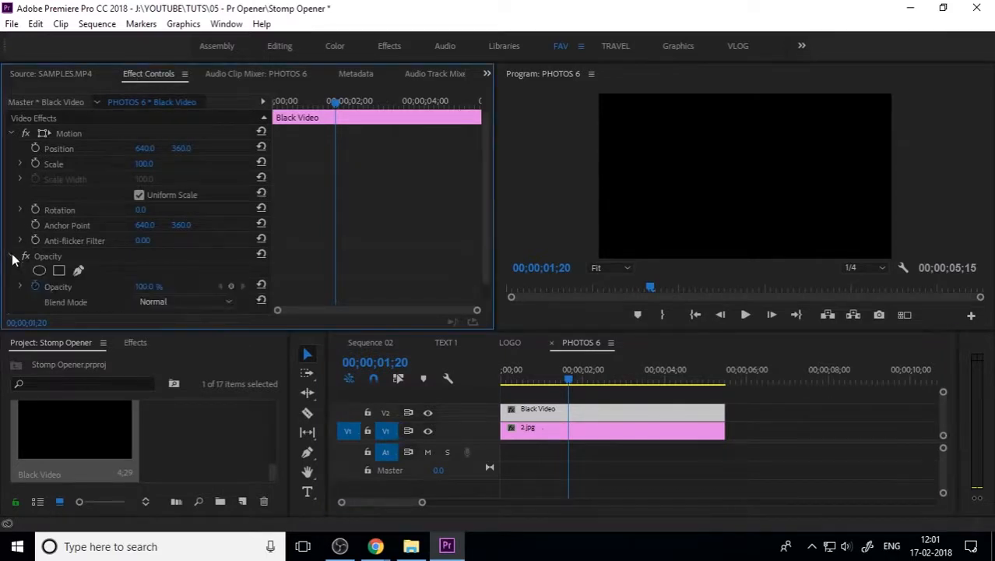
pyautogui.click(40, 290)
pyautogui.moveTo(146, 286); pyautogui.dragTo(117, 286)
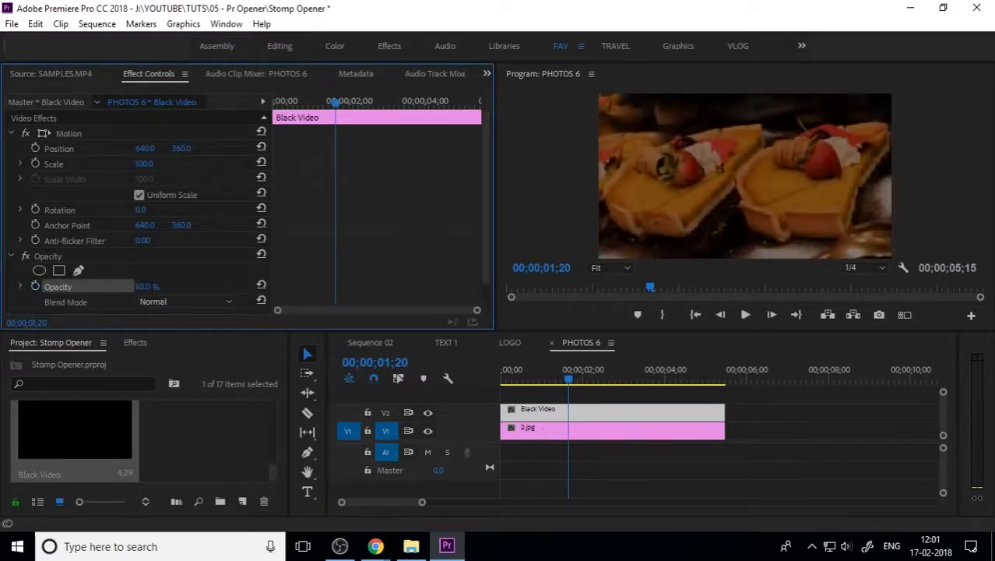
pyautogui.click(370, 343)
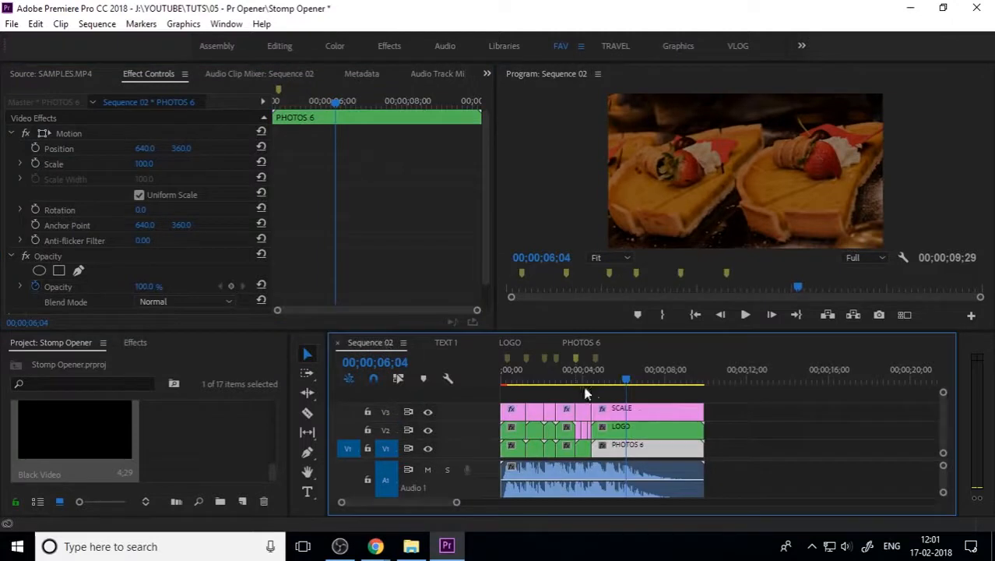
pyautogui.moveTo(626, 382); pyautogui.dragTo(588, 382)
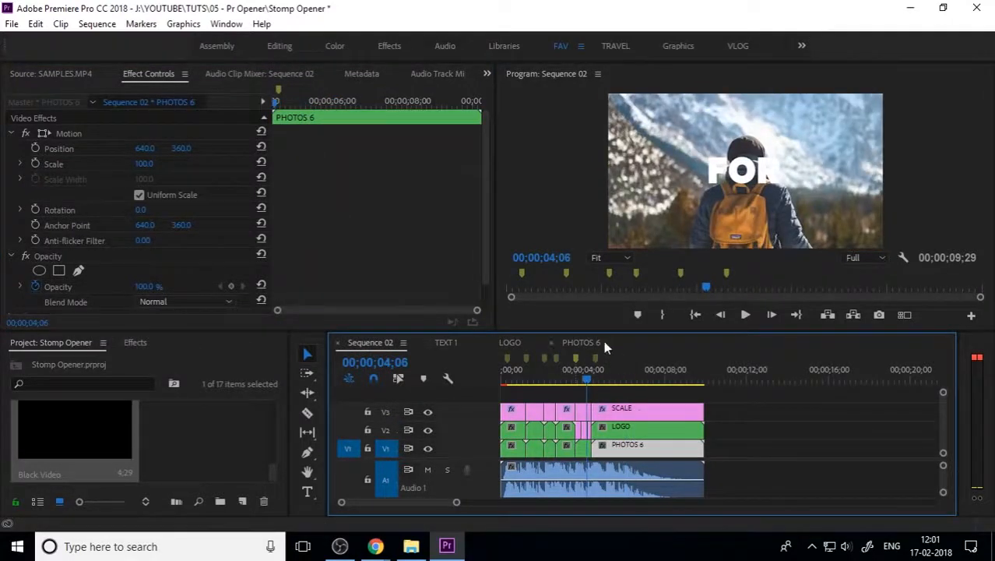
pyautogui.click(713, 172)
pyautogui.press('`')
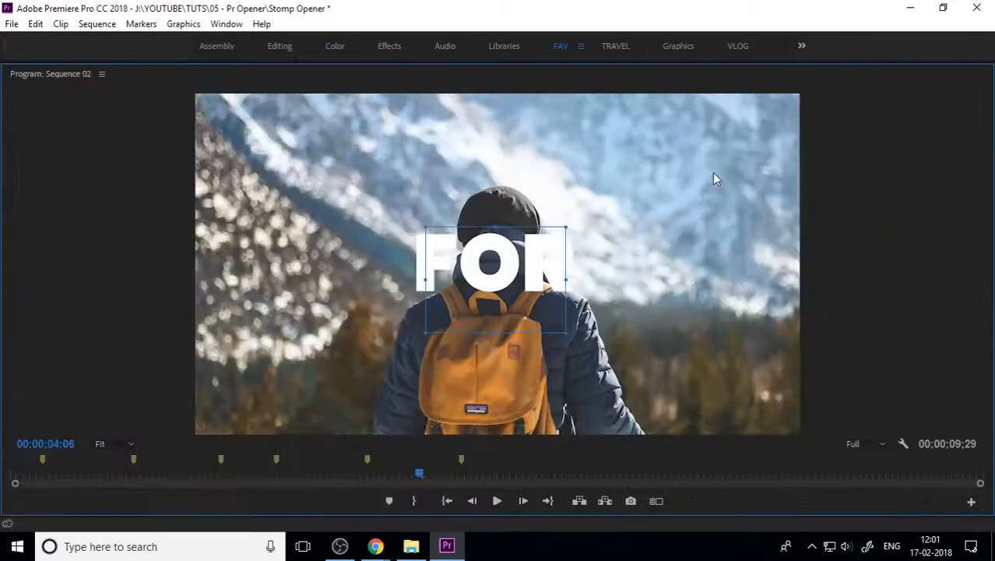
pyautogui.click(474, 502)
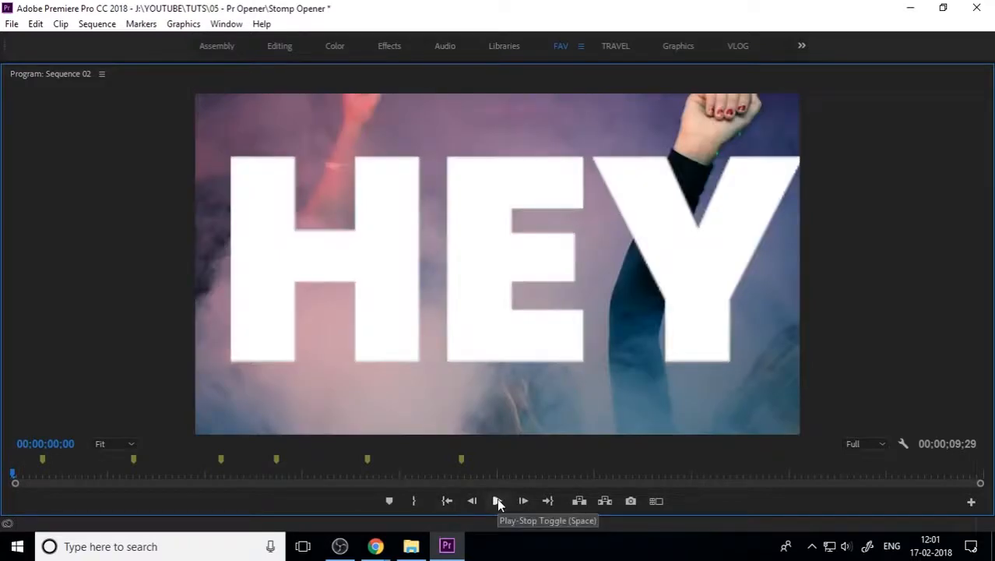
pyautogui.click(497, 501)
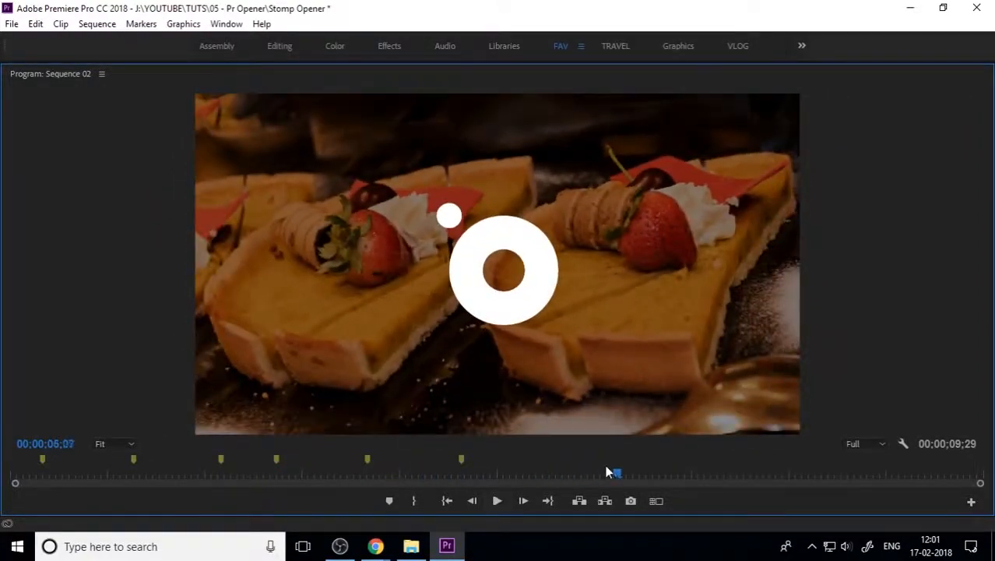
pyautogui.moveTo(608, 472); pyautogui.dragTo(12, 479)
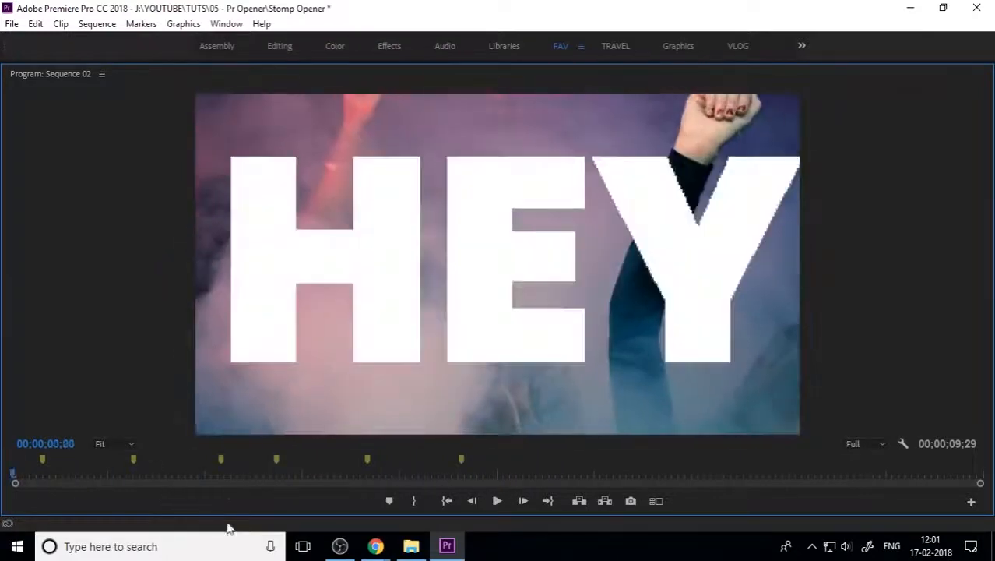
pyautogui.click(497, 501)
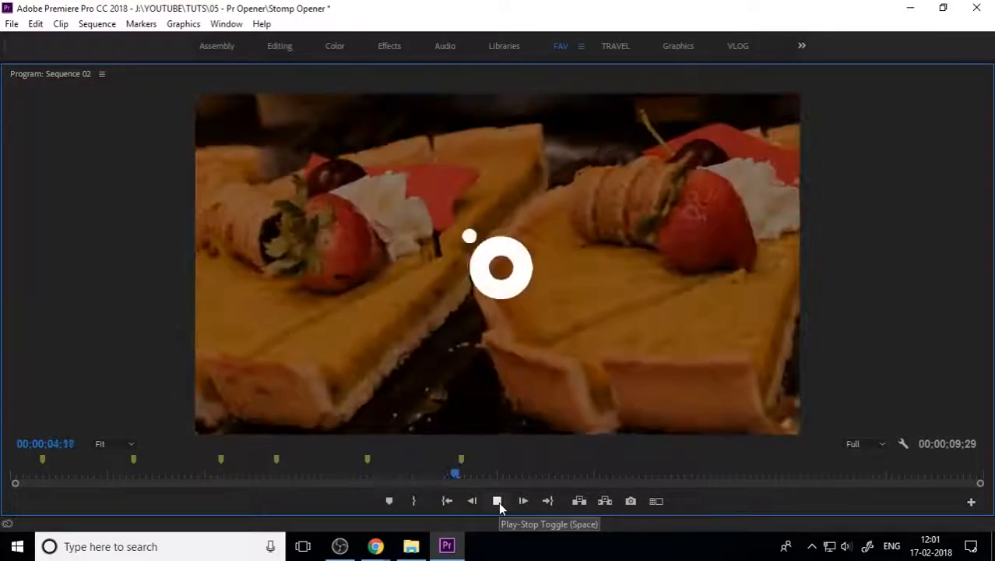
pyautogui.press('space')
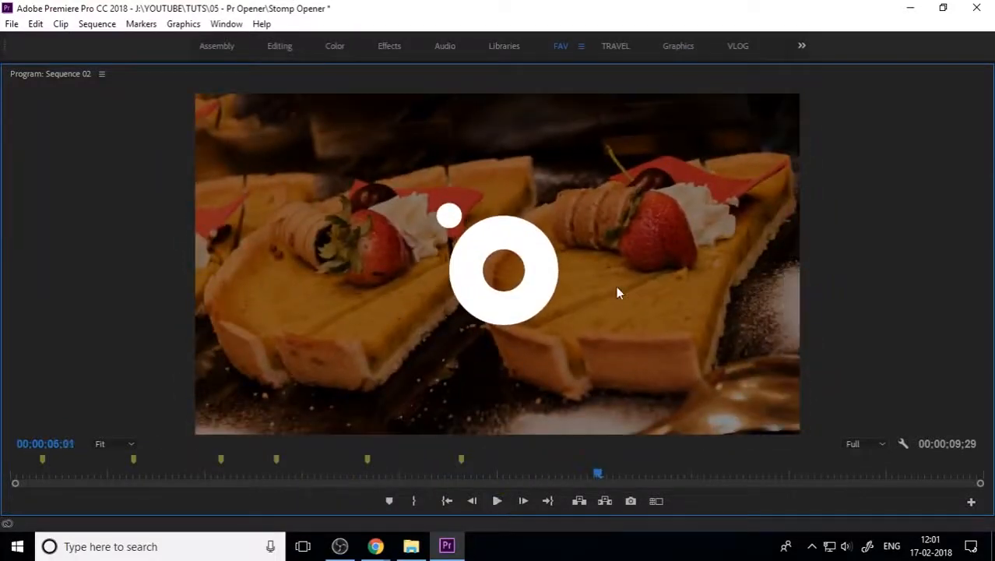
pyautogui.press('`')
pyautogui.moveTo(611, 373); pyautogui.dragTo(454, 387)
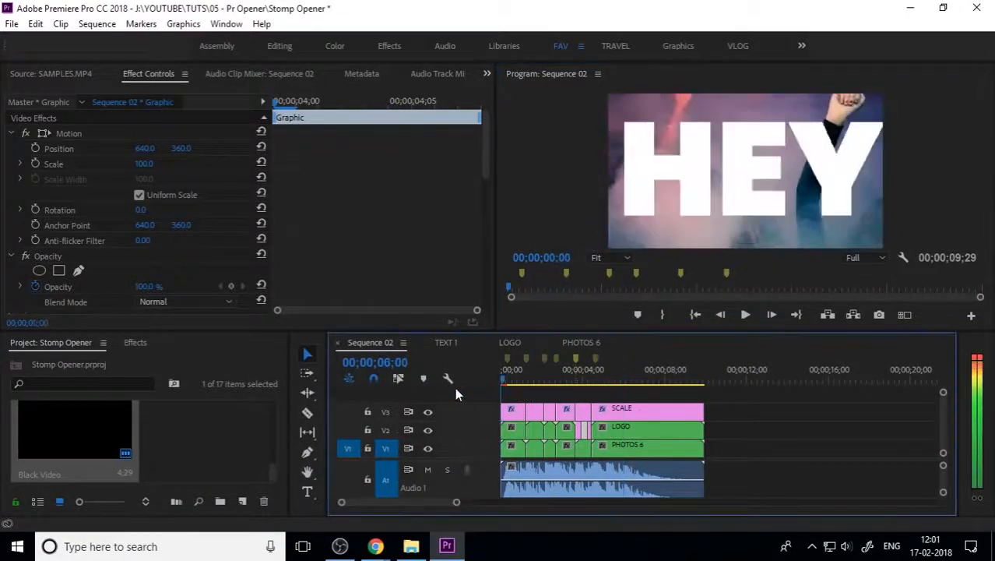
pyautogui.press('=')
pyautogui.press('=')
# Step: Apply the Lens Distortion effect to the first SCALE clip on V3
pyautogui.click(558, 406)
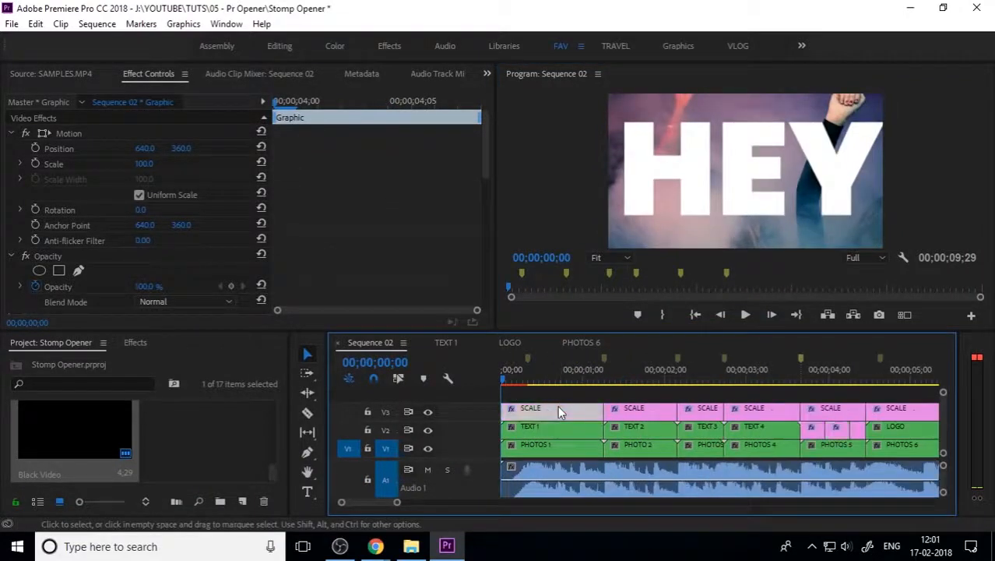
pyautogui.click(134, 341)
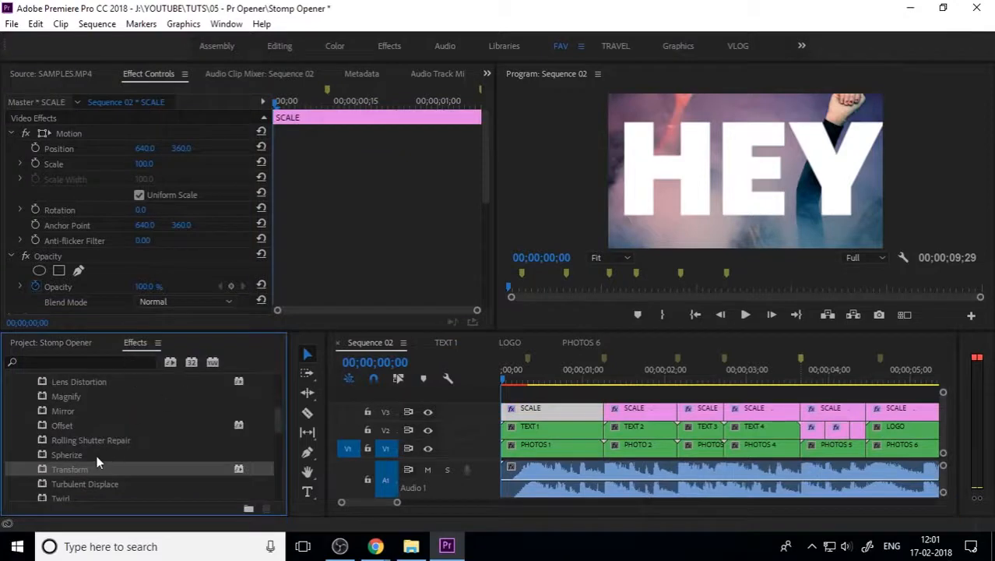
pyautogui.scroll(2, 96, 455)
pyautogui.moveTo(67, 441); pyautogui.dragTo(563, 413)
# Step: Collapse the Opacity, Motion and Transform settings so Lens Distortion is visible
pyautogui.scroll(-1, 47, 233)
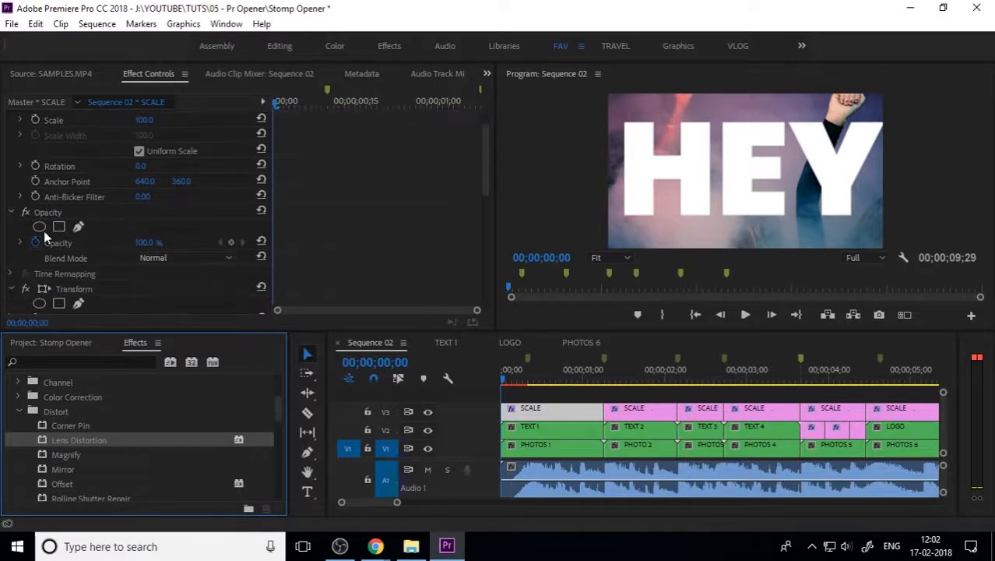
pyautogui.click(12, 213)
pyautogui.scroll(1, 12, 128)
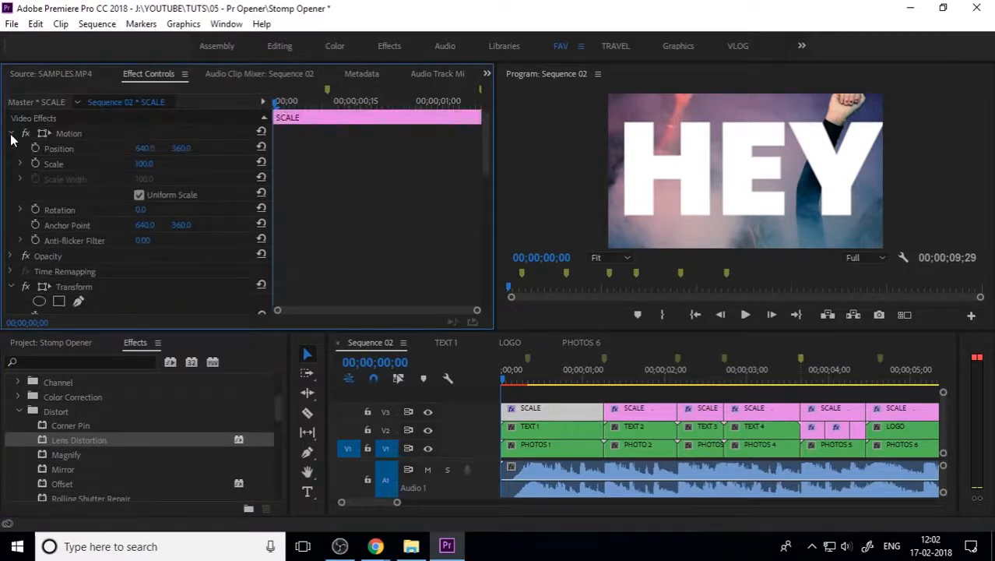
pyautogui.click(11, 136)
pyautogui.click(11, 181)
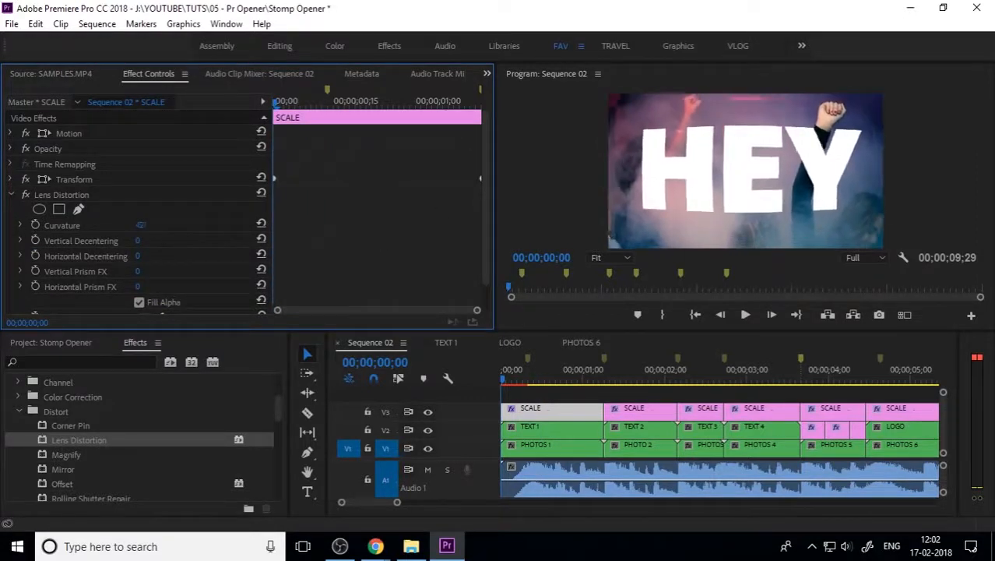
# Step: Keyframe the HEY title's Curvature from -74 at the start to 0 about 12 frames later
pyautogui.moveTo(140, 224); pyautogui.dragTo(106, 224)
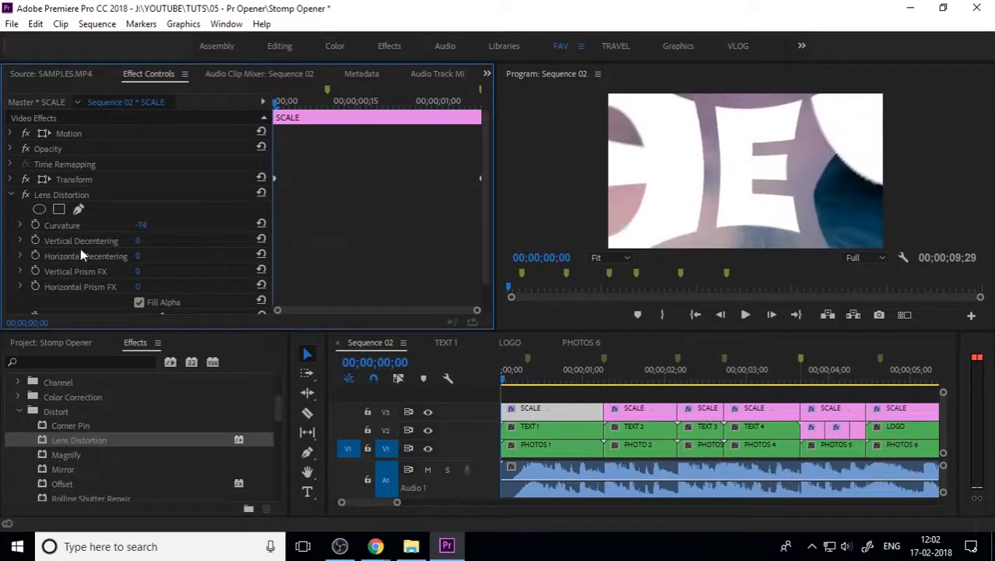
pyautogui.click(33, 225)
pyautogui.click(339, 103)
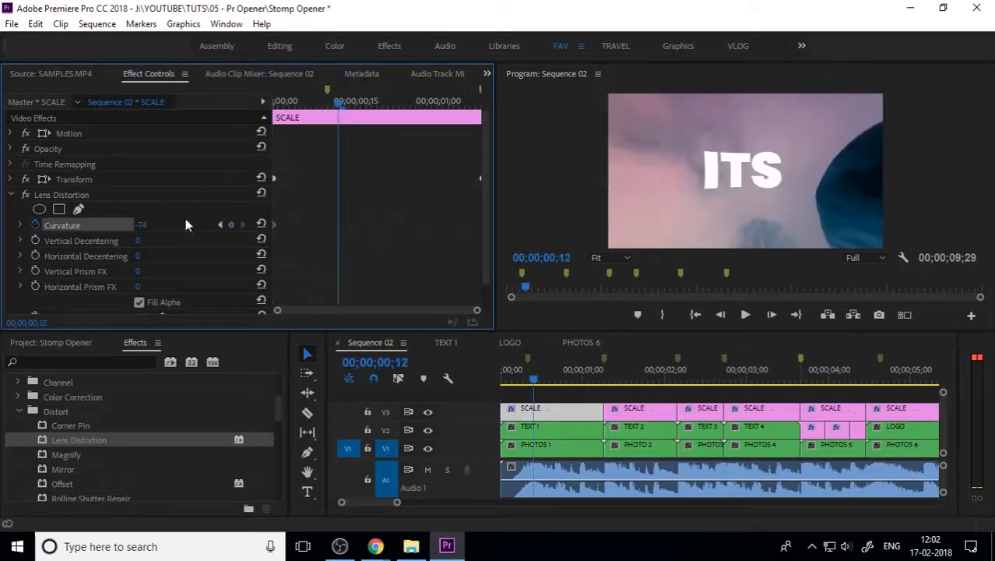
pyautogui.click(153, 223)
pyautogui.write('0')
pyautogui.press('Return')
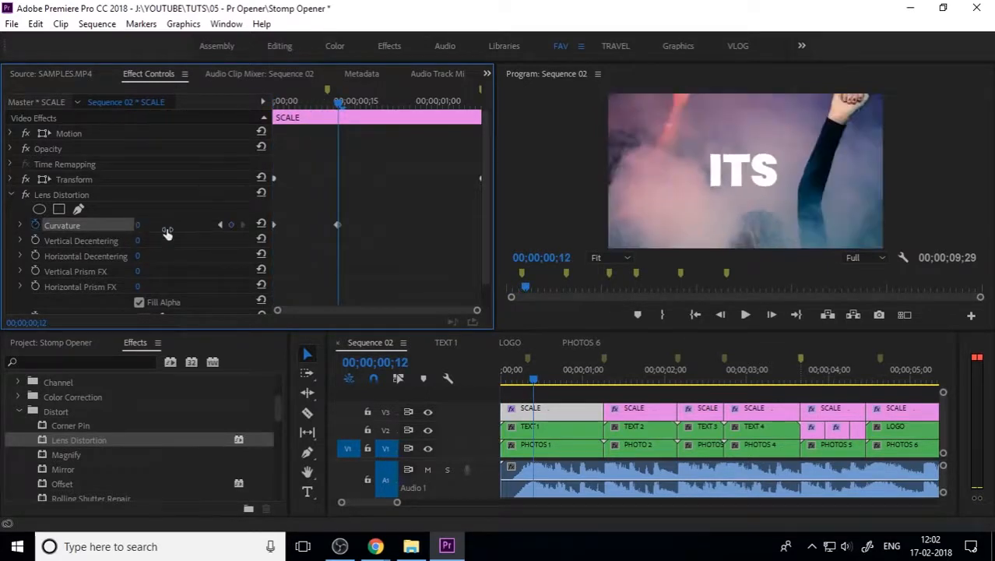
pyautogui.moveTo(337, 223); pyautogui.dragTo(329, 224)
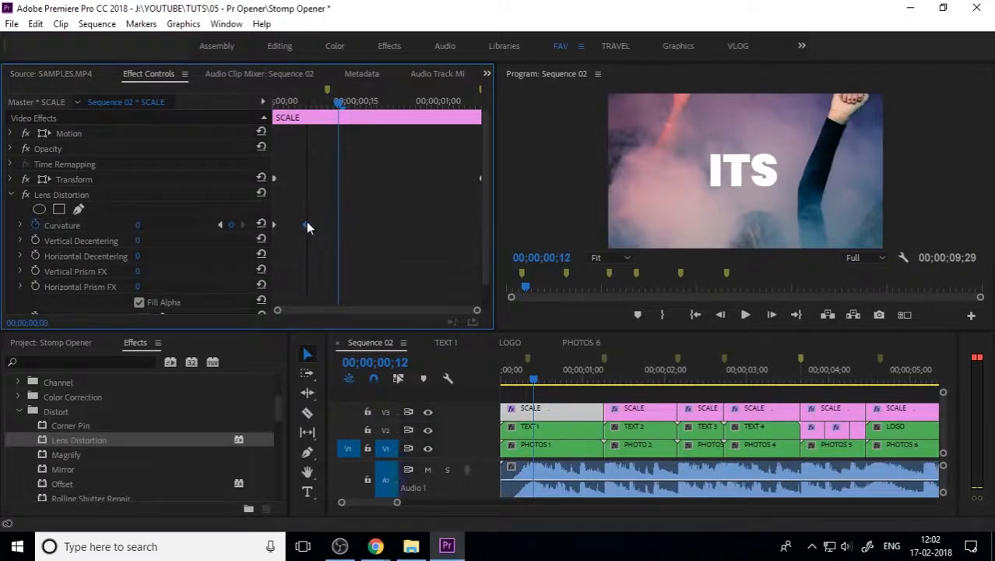
# Step: Give both Curvature keyframes Bezier easing and reveal the Curvature value and speed graphs
pyautogui.moveTo(316, 97); pyautogui.dragTo(237, 138)
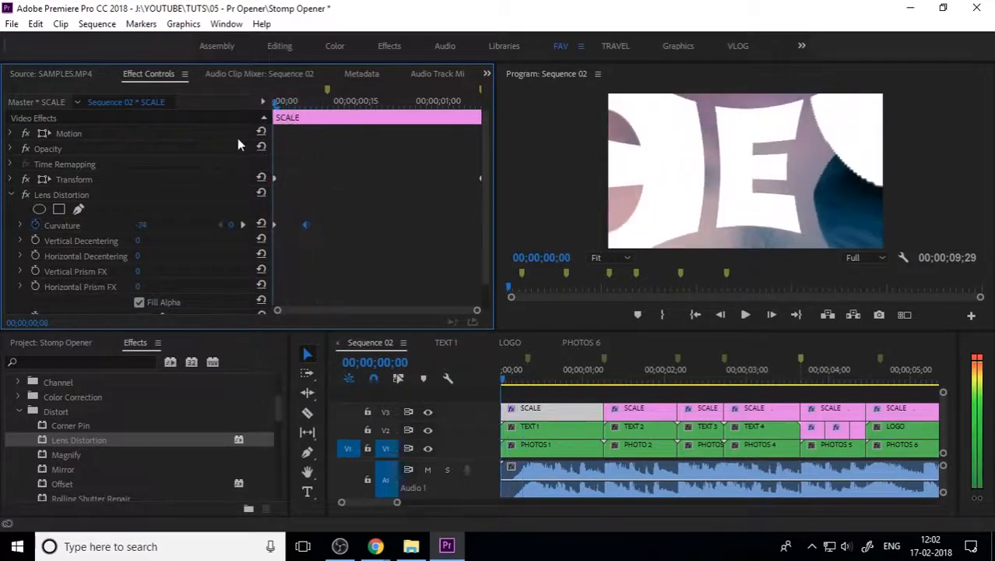
pyautogui.moveTo(277, 236); pyautogui.dragTo(246, 250)
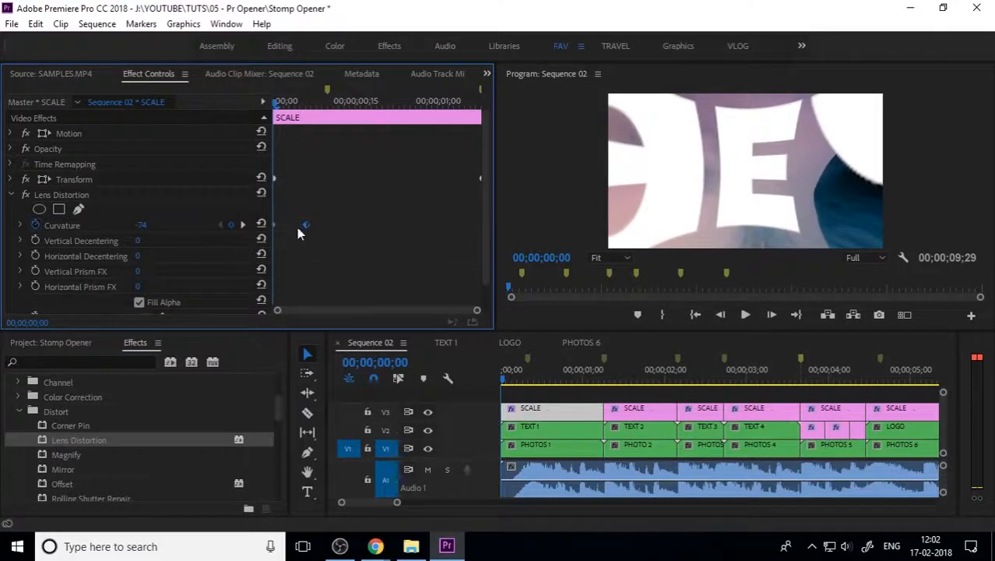
pyautogui.rightClick(306, 225)
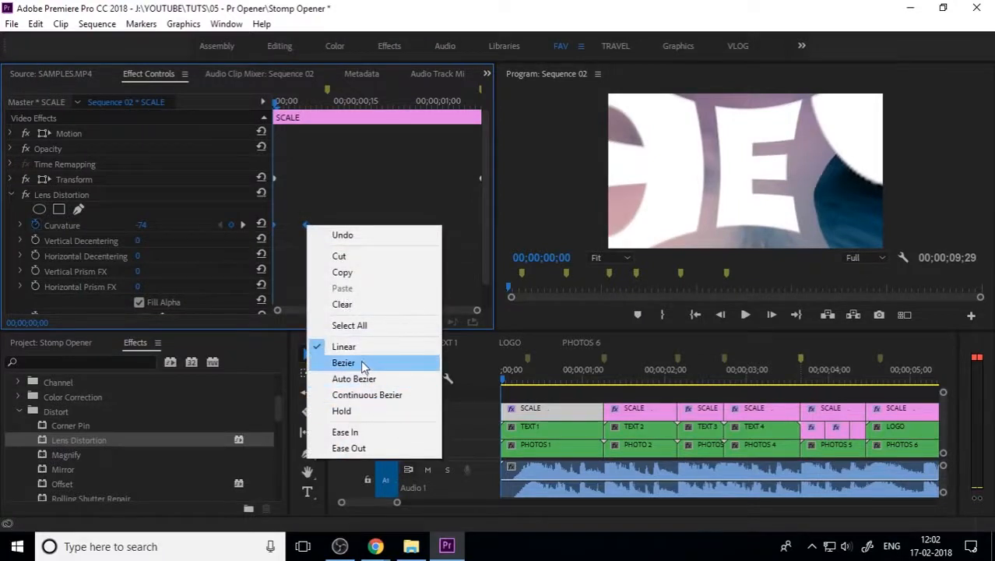
pyautogui.click(343, 363)
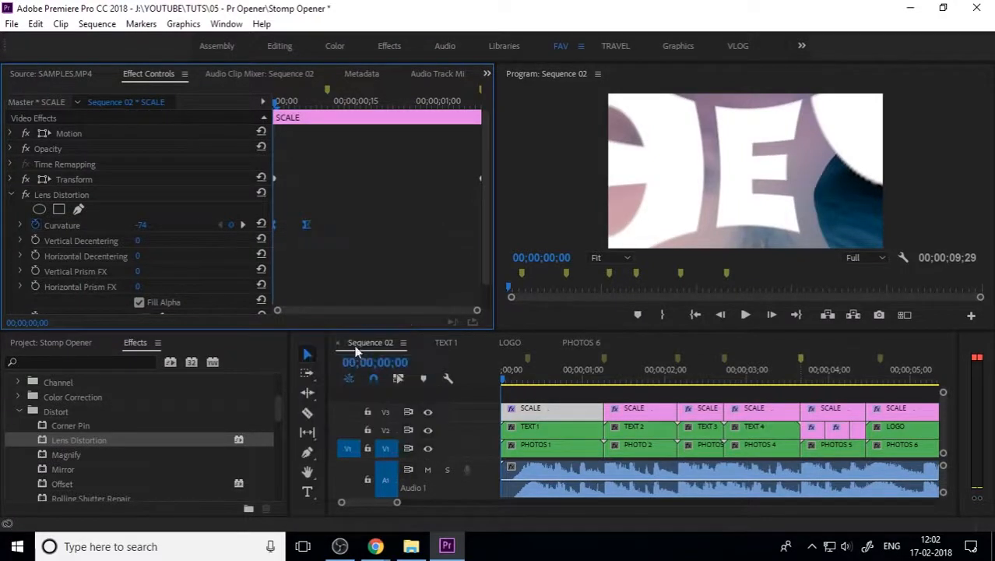
pyautogui.click(20, 226)
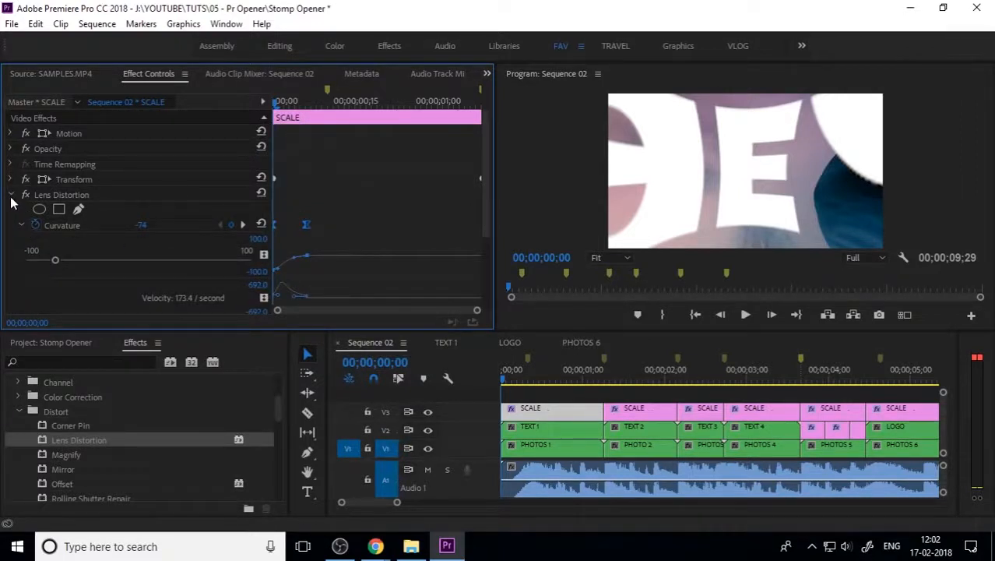
pyautogui.click(22, 226)
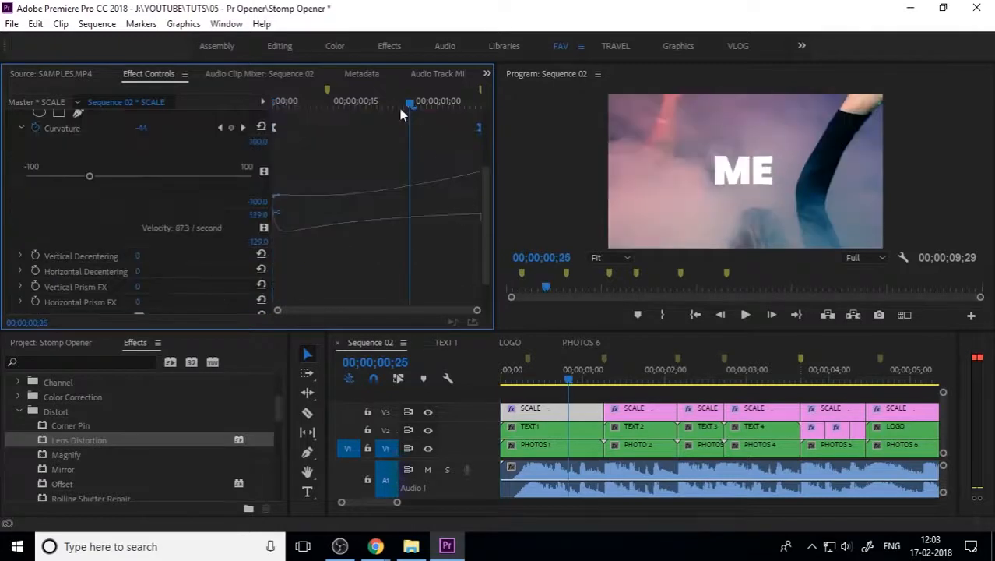
pyautogui.moveTo(399, 108); pyautogui.dragTo(211, 136)
pyautogui.press('space')
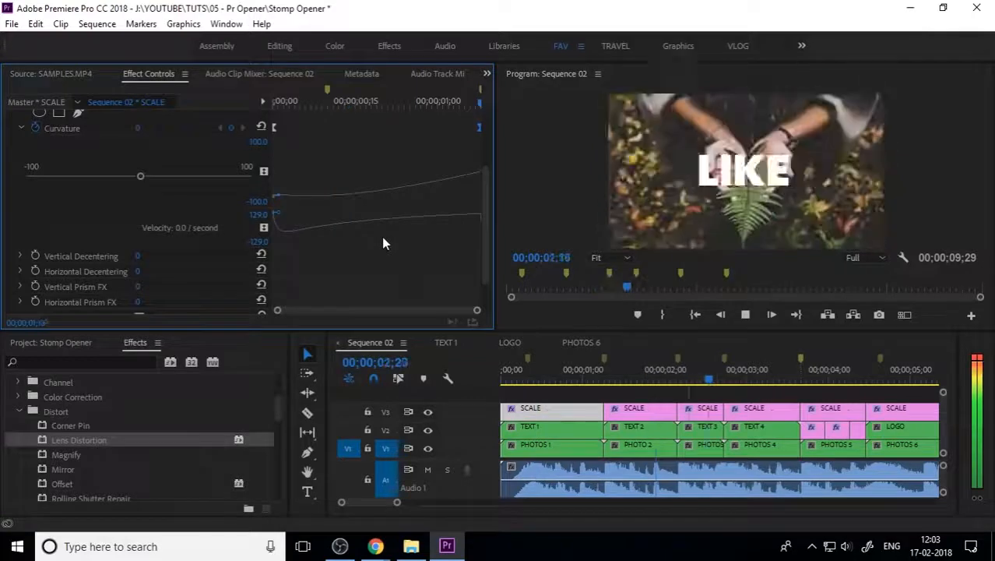
pyautogui.press('space')
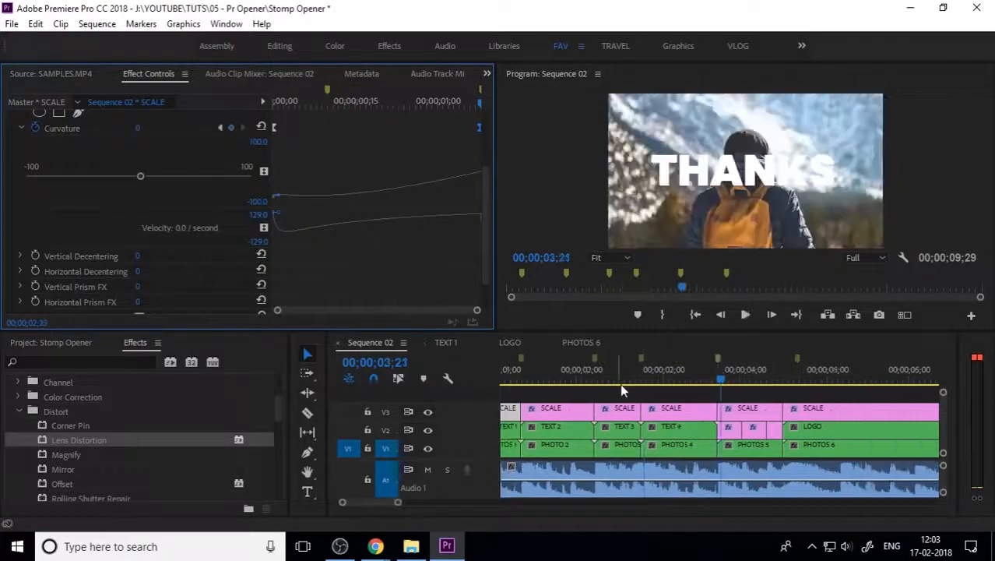
pyautogui.press('space')
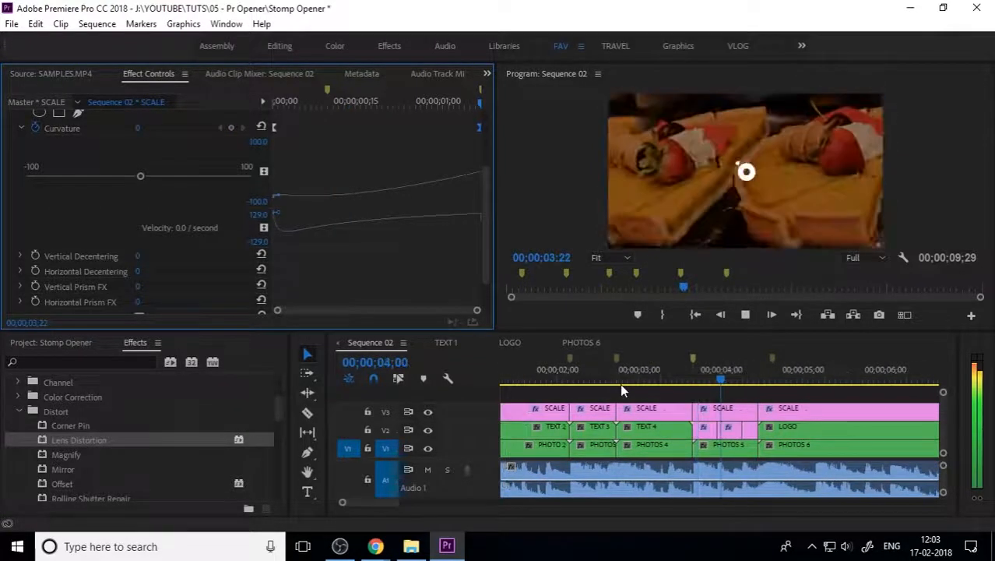